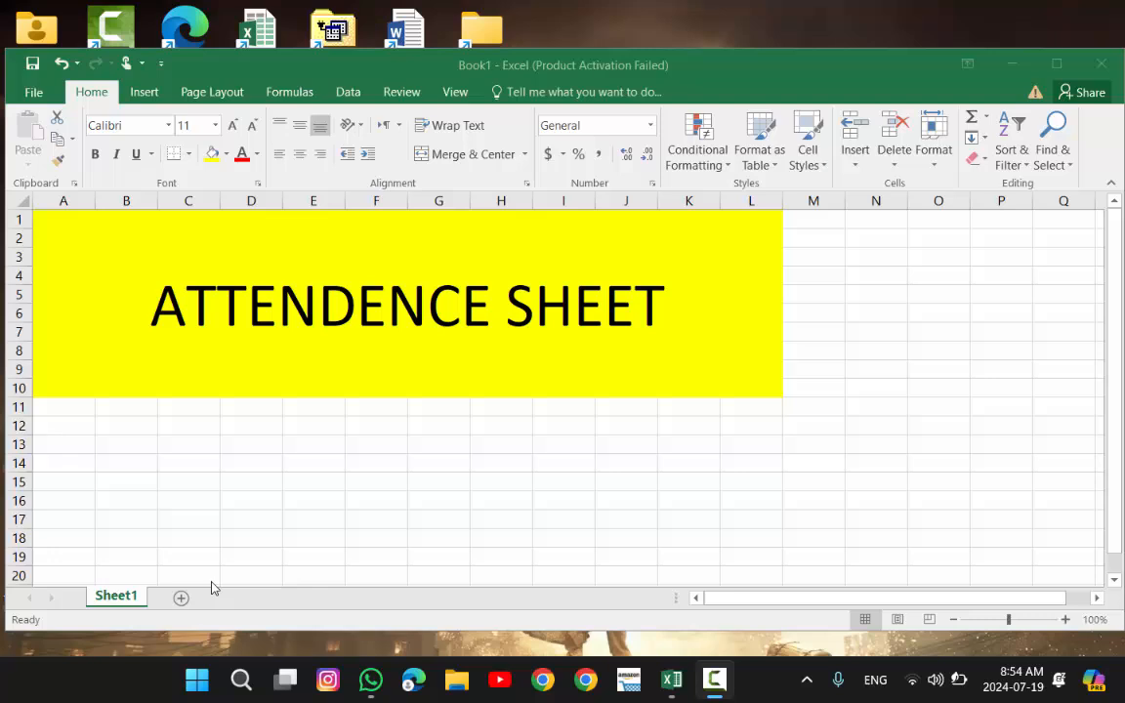
- Add a second worksheet and save the workbook as ATTENDENCE SHEET in the Network Shortcuts folder on this PC
click(185, 597)
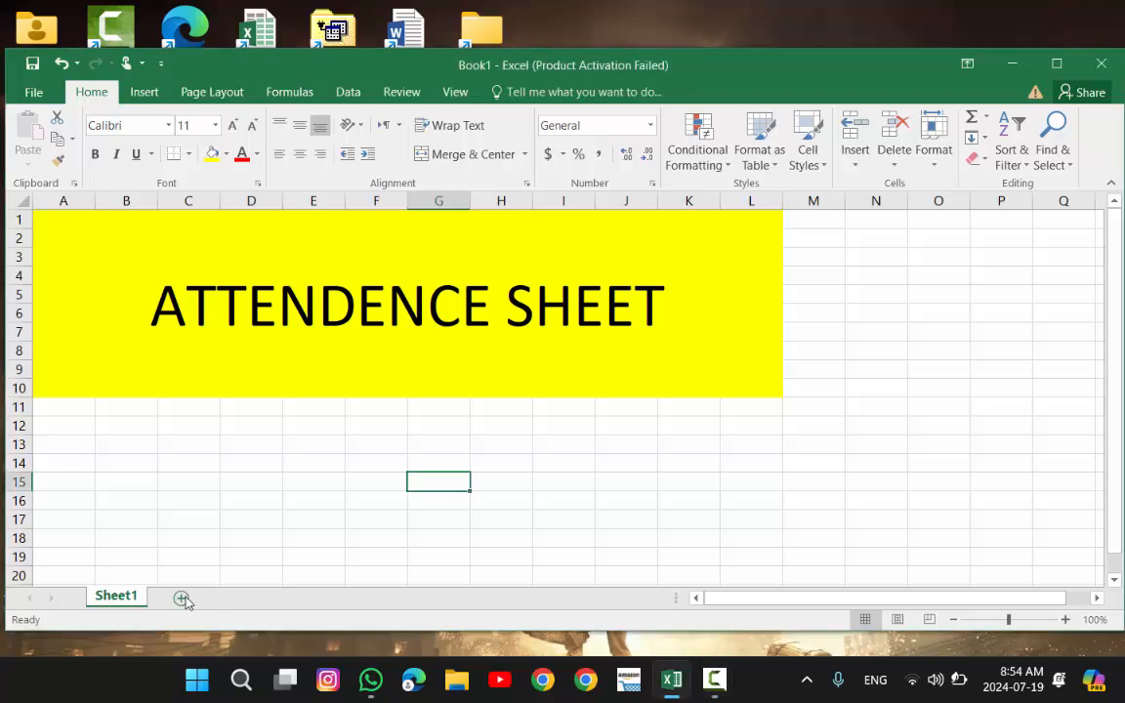
click(185, 599)
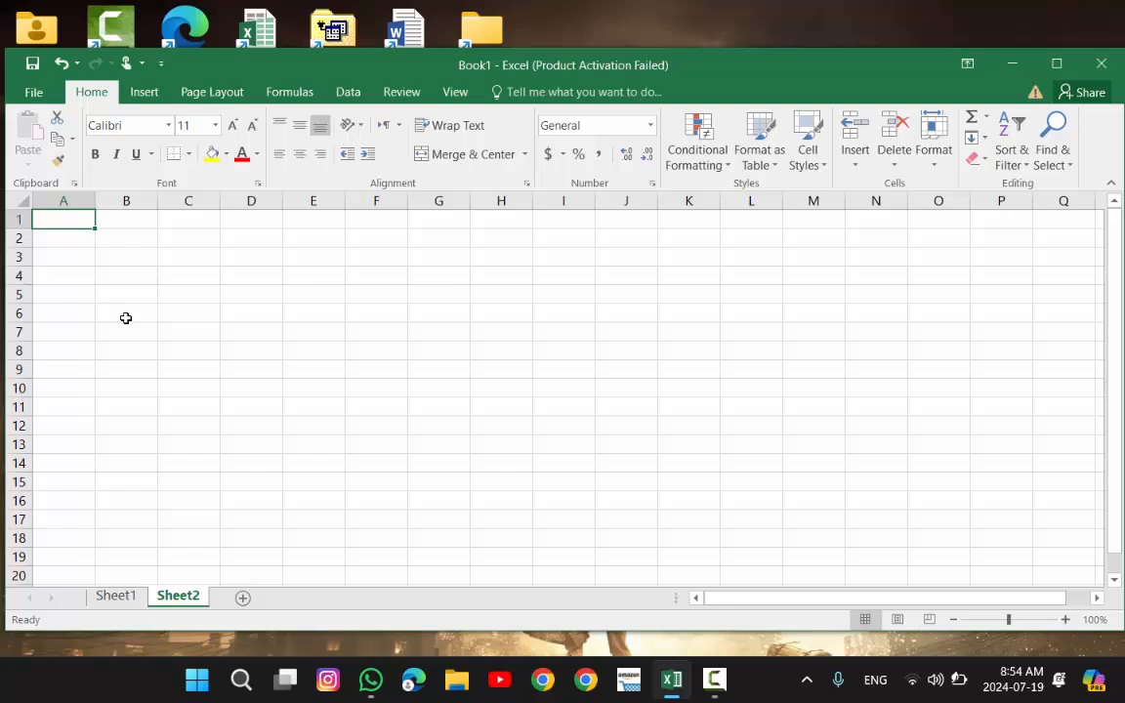
key(ctrl+s)
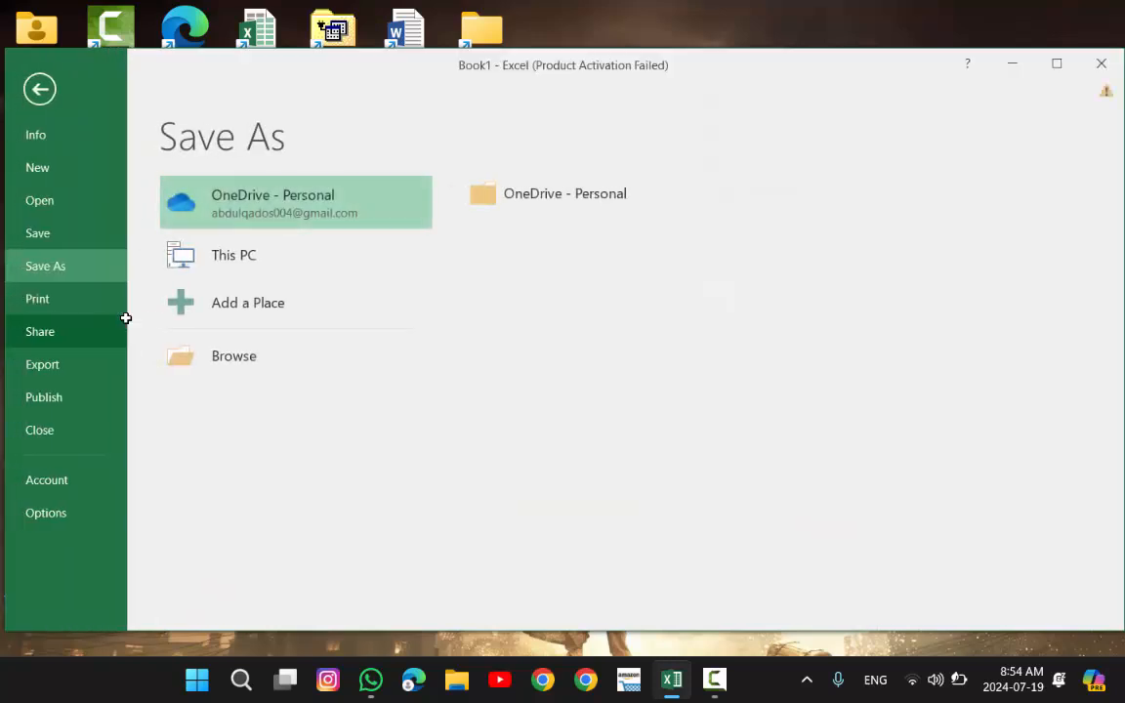
click(234, 268)
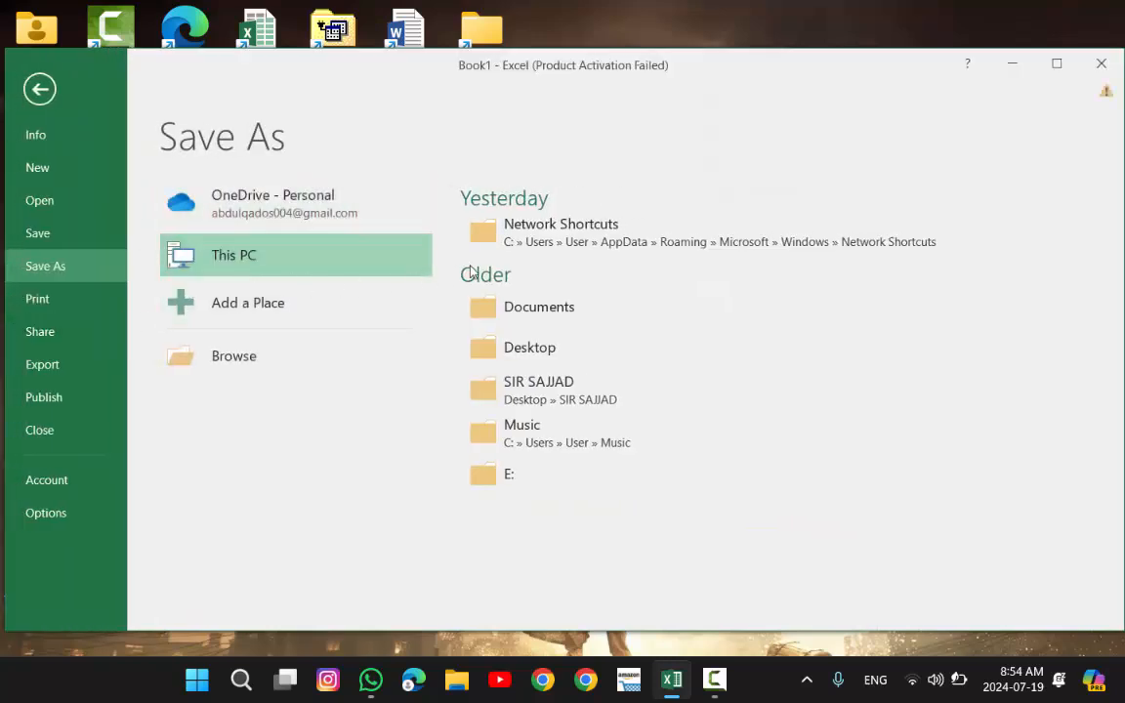
click(522, 390)
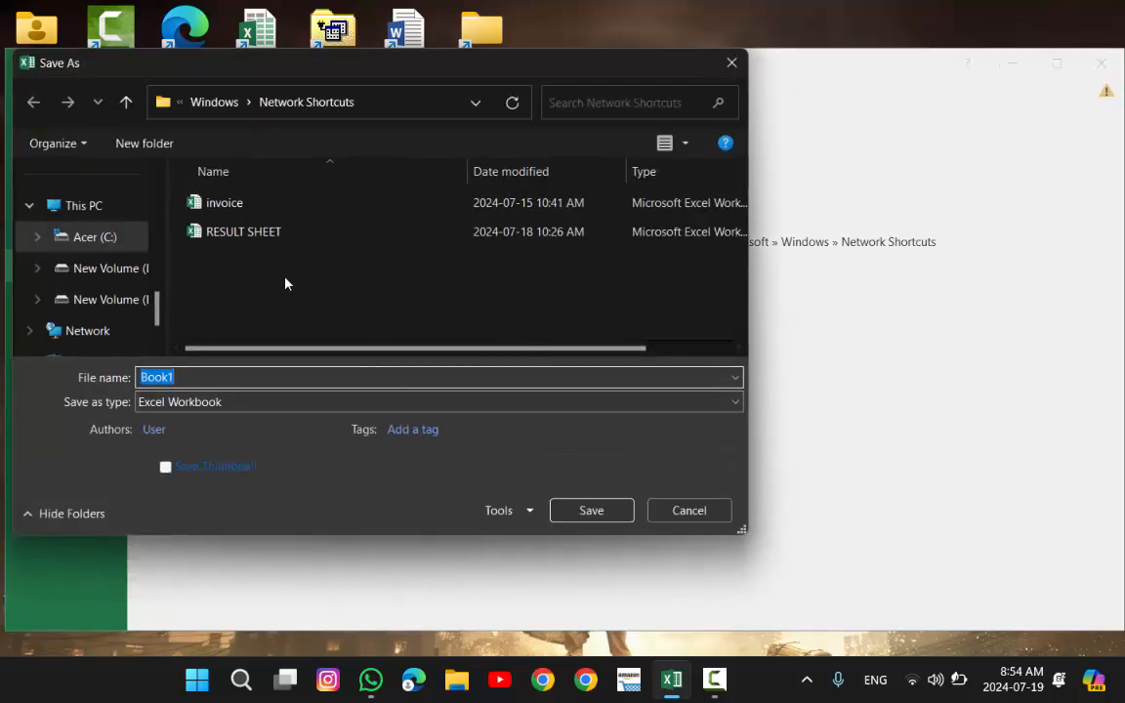
text(ATTENDENCE)
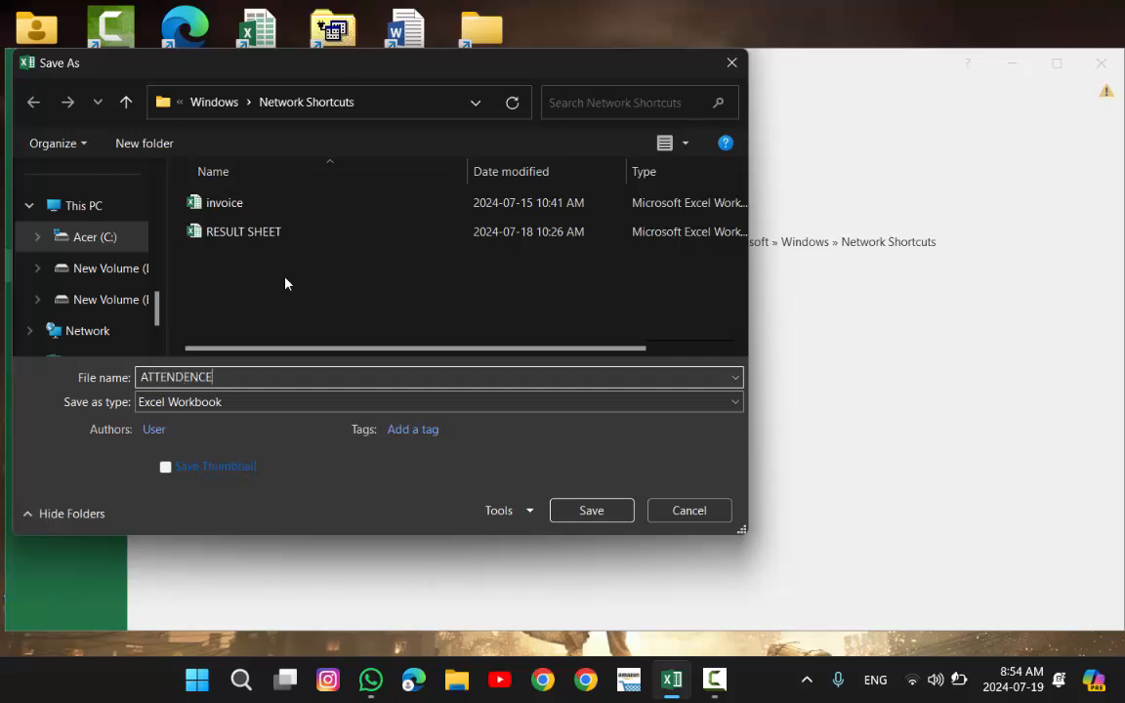
text( SHEET)
click(573, 511)
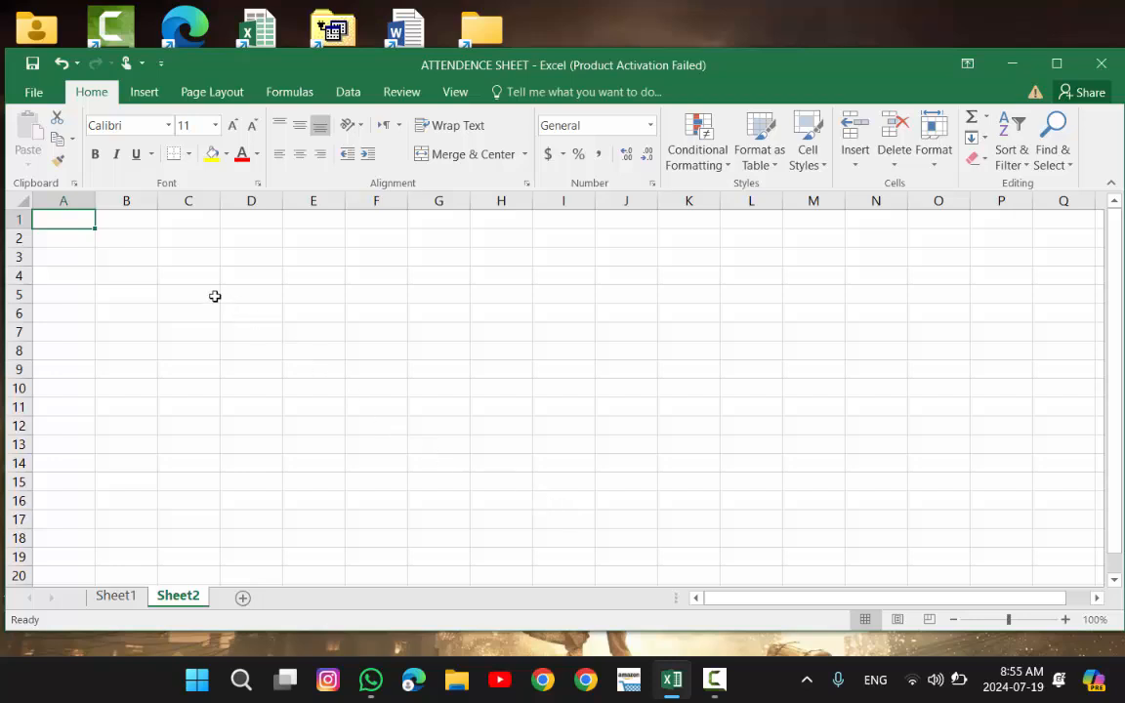
- Select cell B2 on Sheet2 and display the formula bar
click(137, 241)
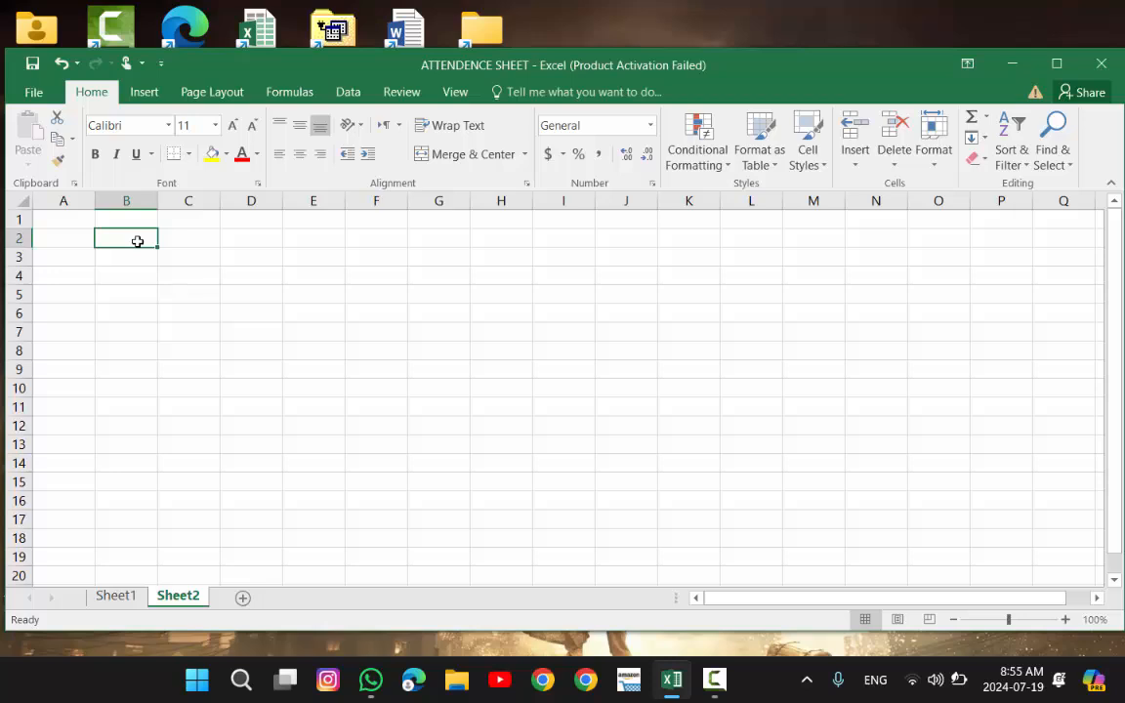
click(455, 92)
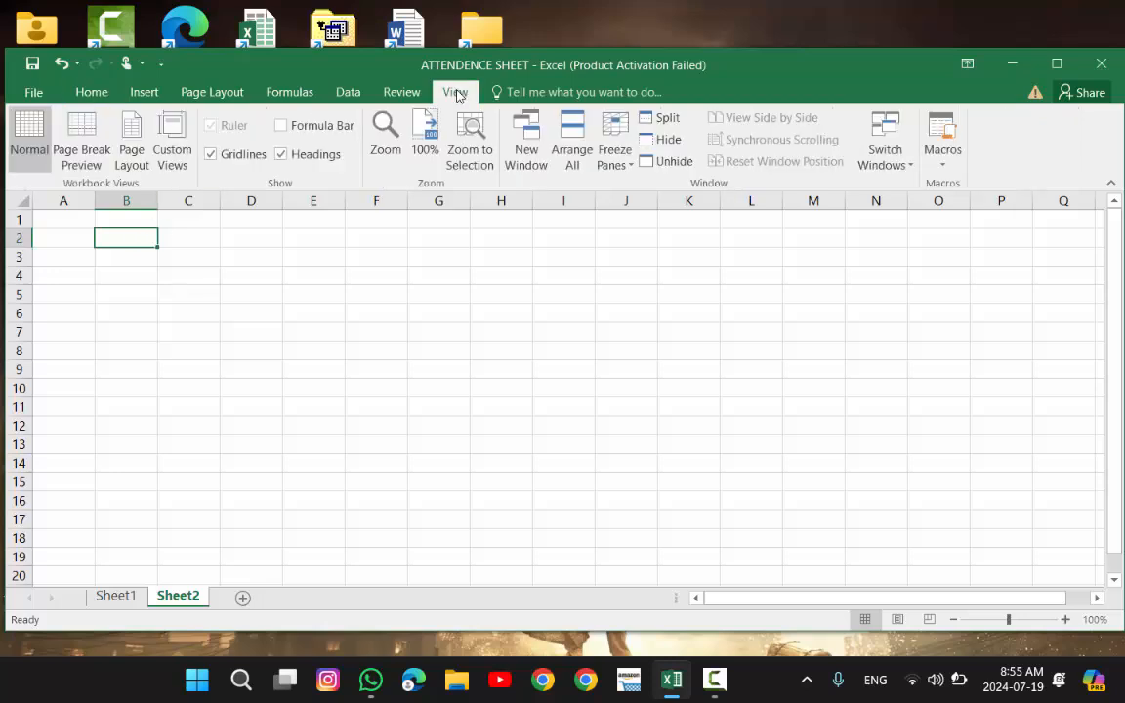
click(292, 127)
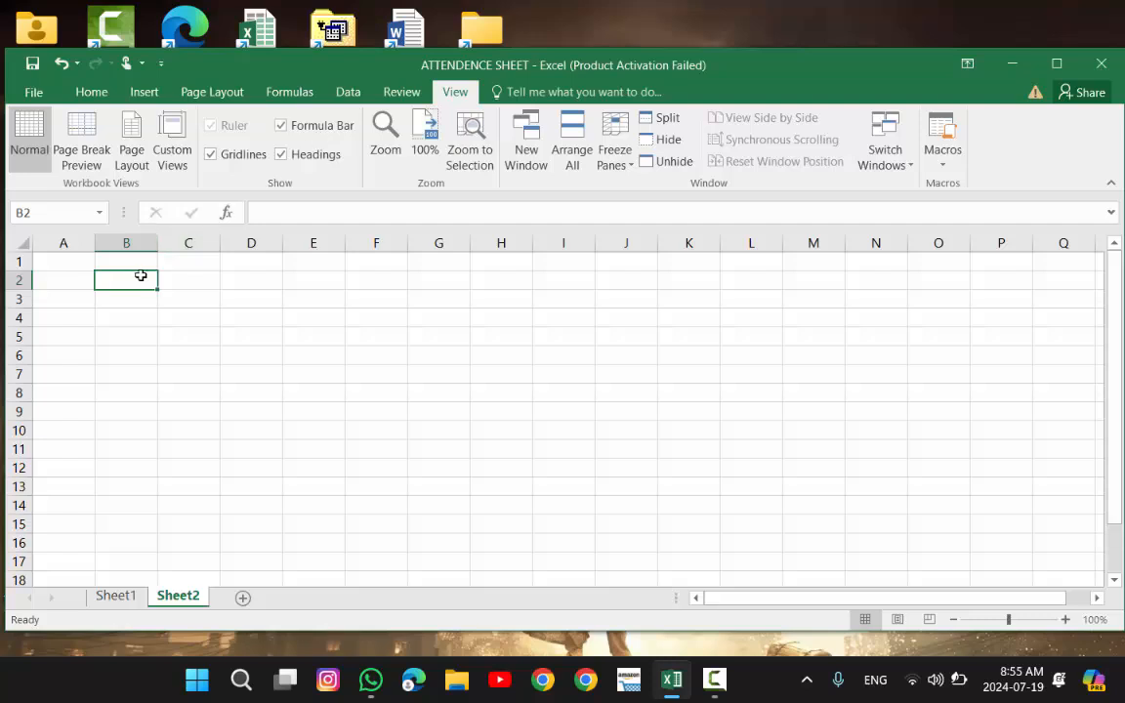
- Enter the labels MONTH in B2 and YEAR in B3, with JAN in C2 and 2024 in C3
text(MONTH)
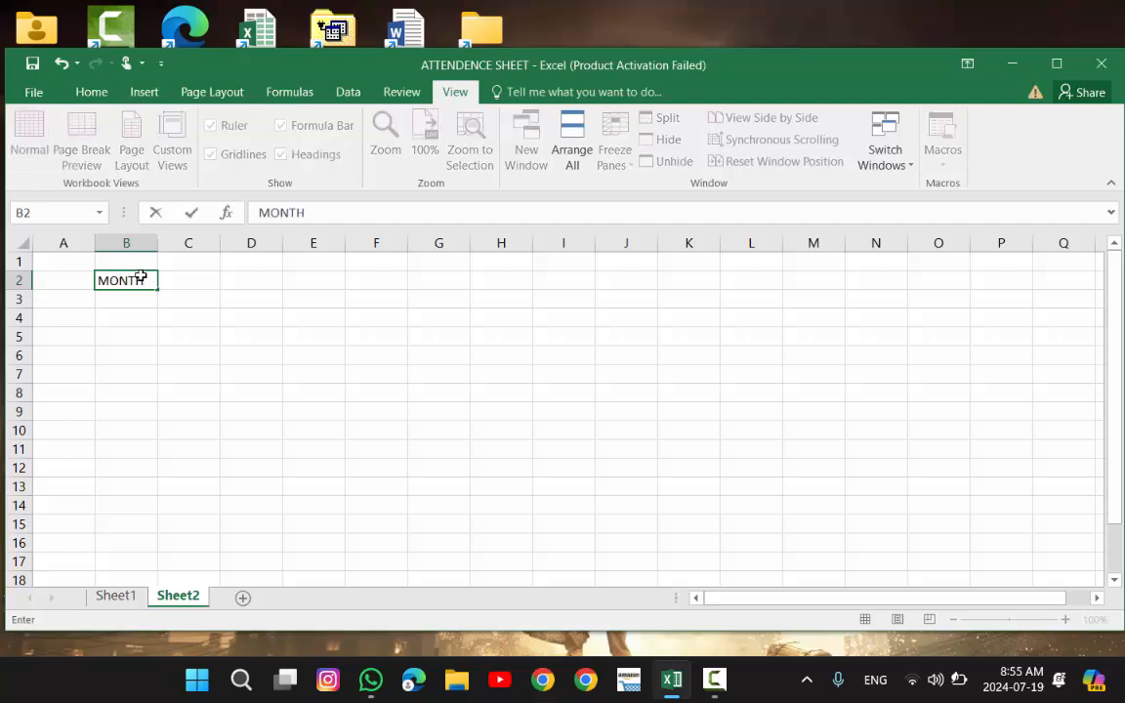
key(Return)
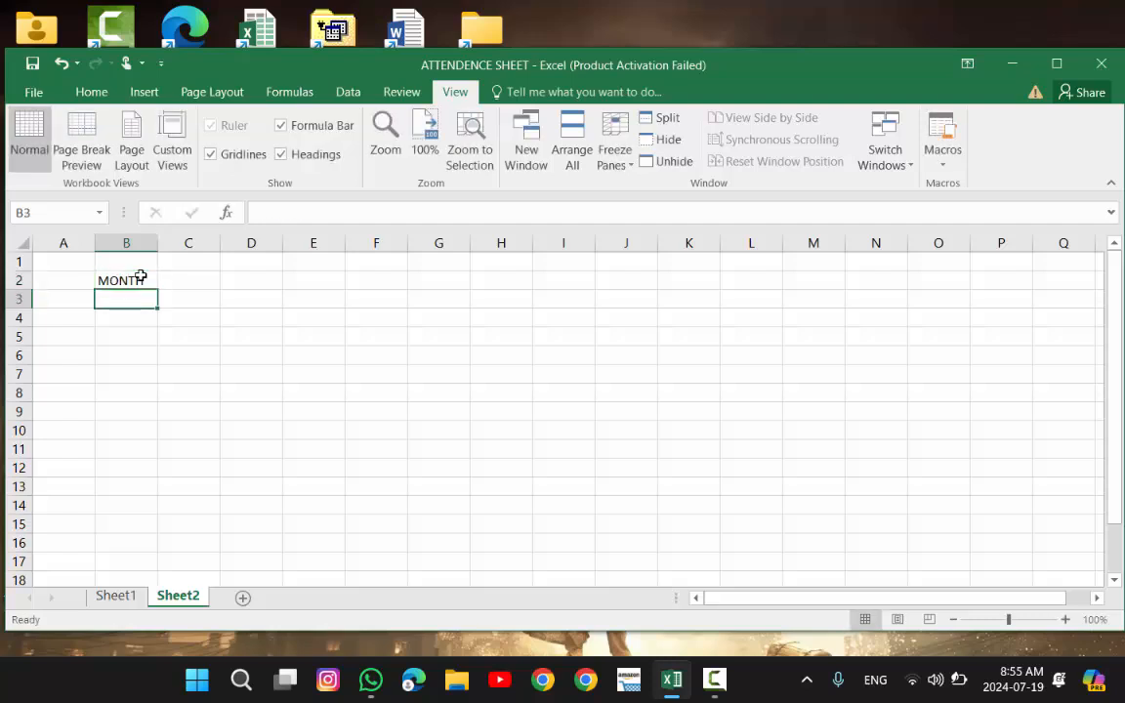
text(YEAR)
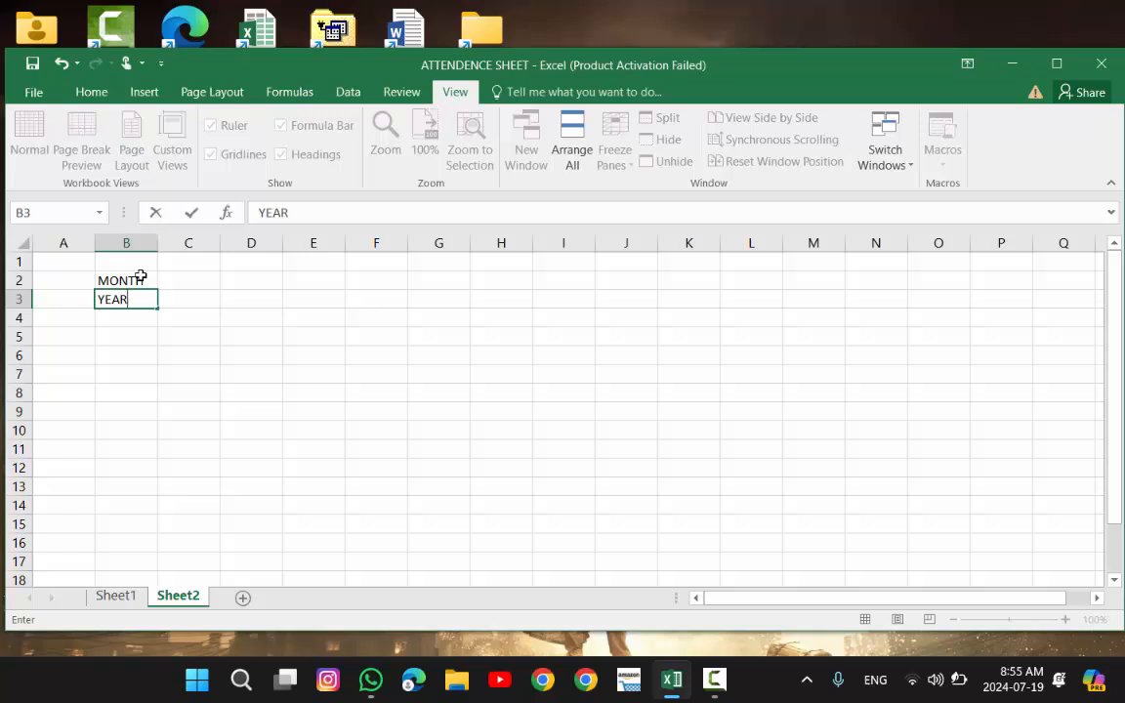
click(180, 279)
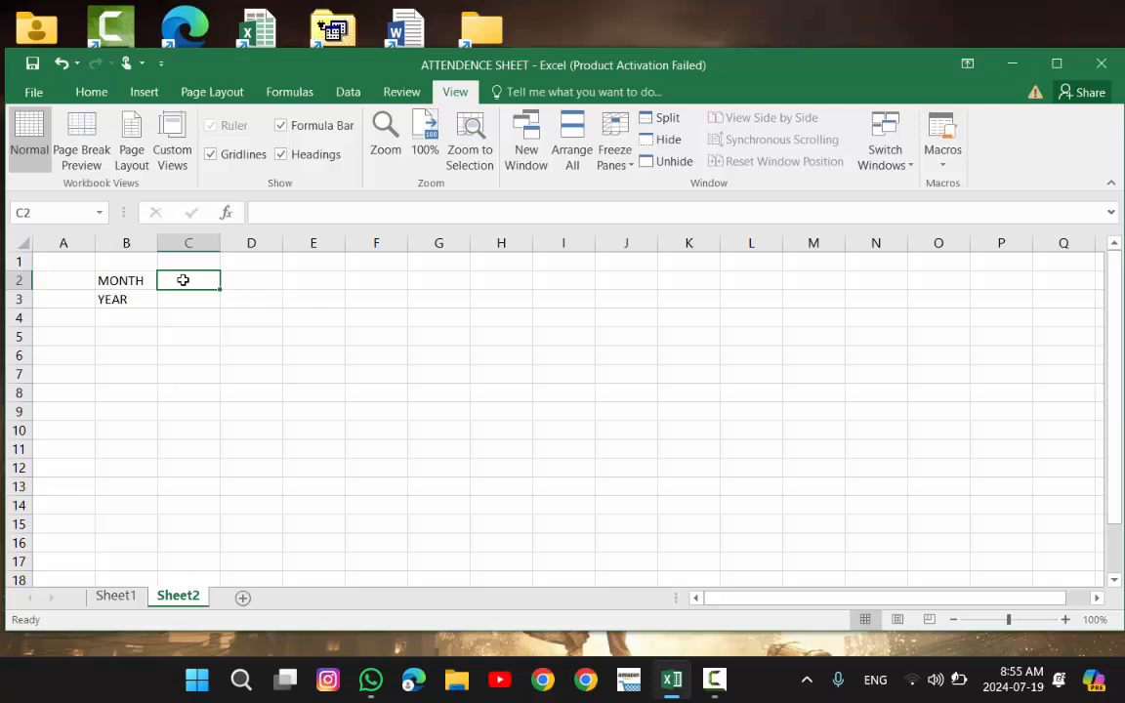
text(JAN)
key(Return)
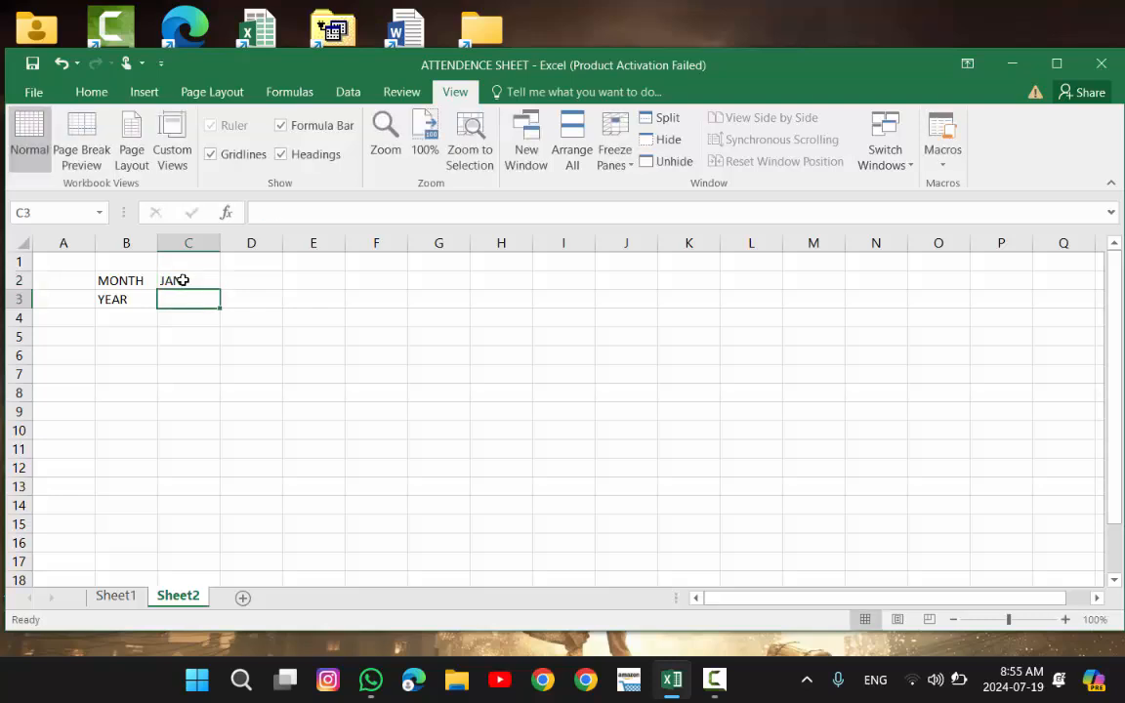
text(2024)
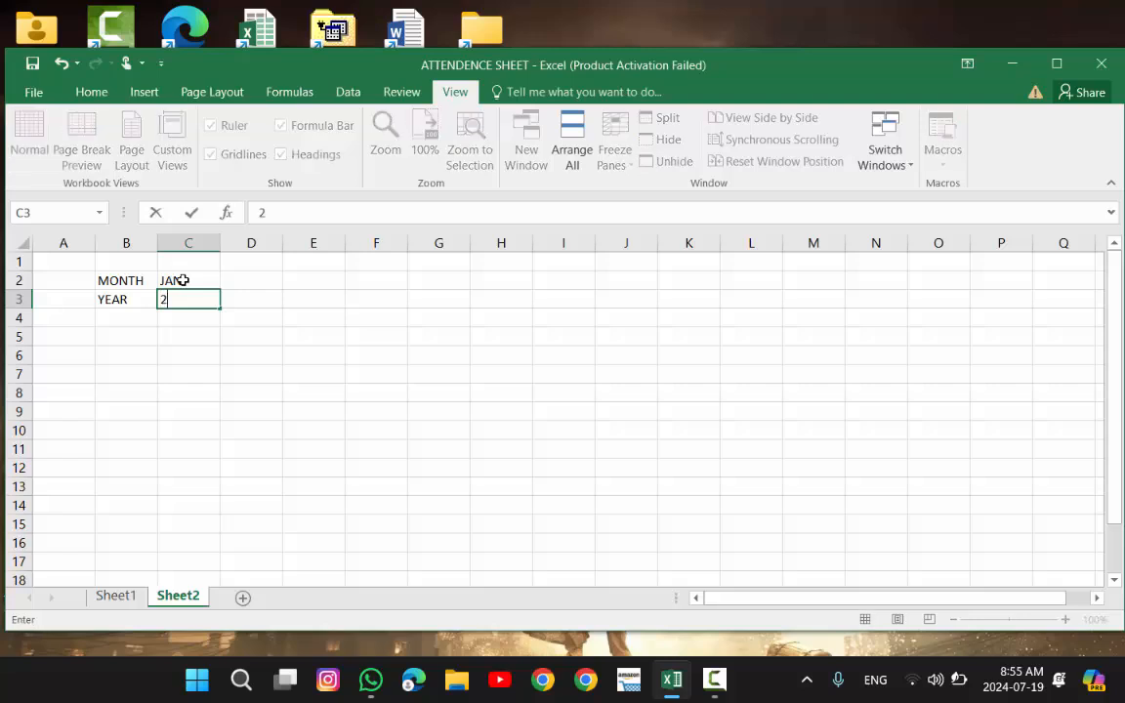
click(144, 329)
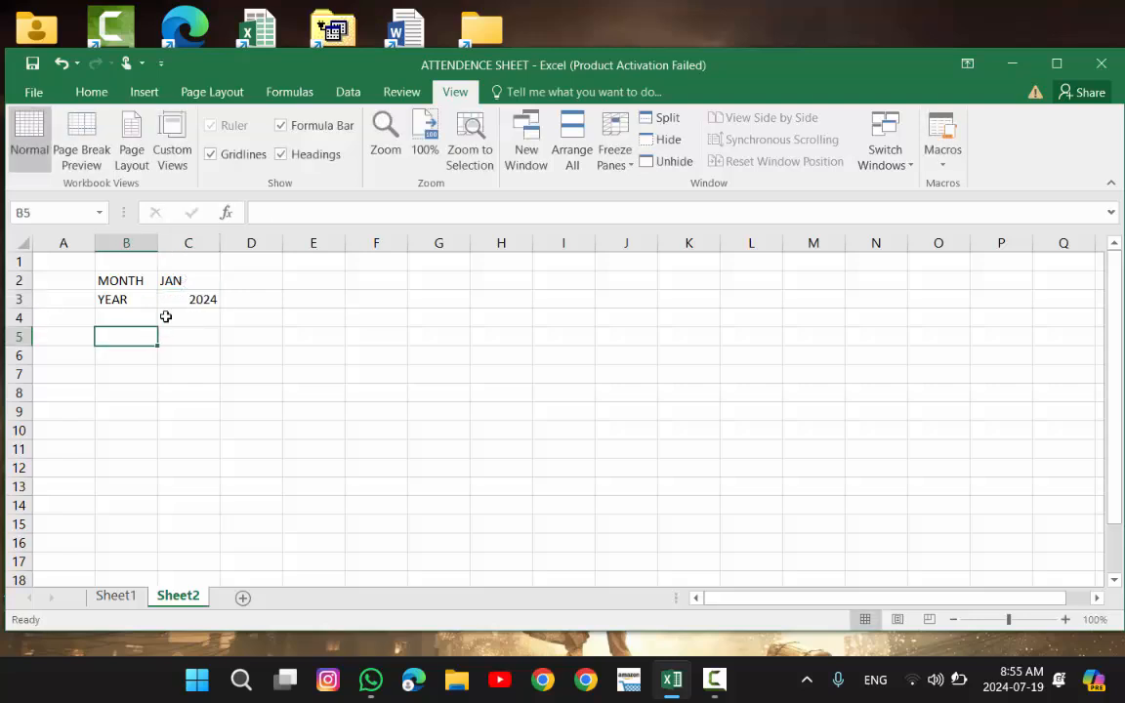
- Apply all borders to the month and year block B2:C3 and left-align its contents
click(188, 297)
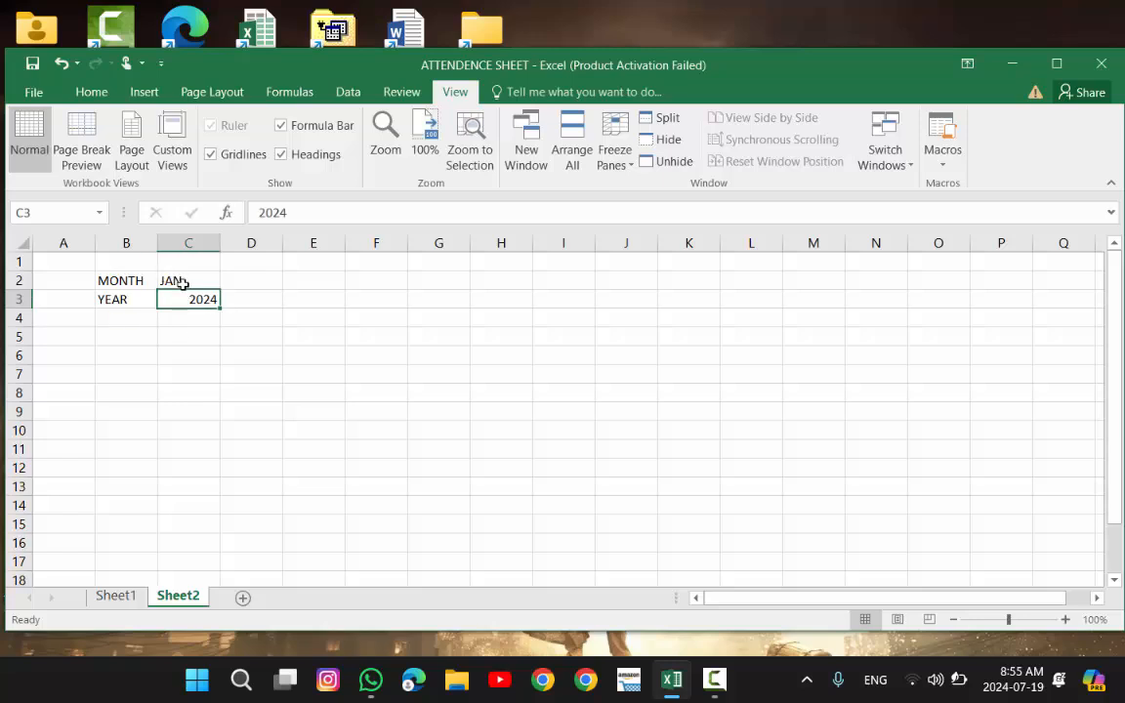
click(171, 280)
drag(147, 280, 196, 299)
click(84, 93)
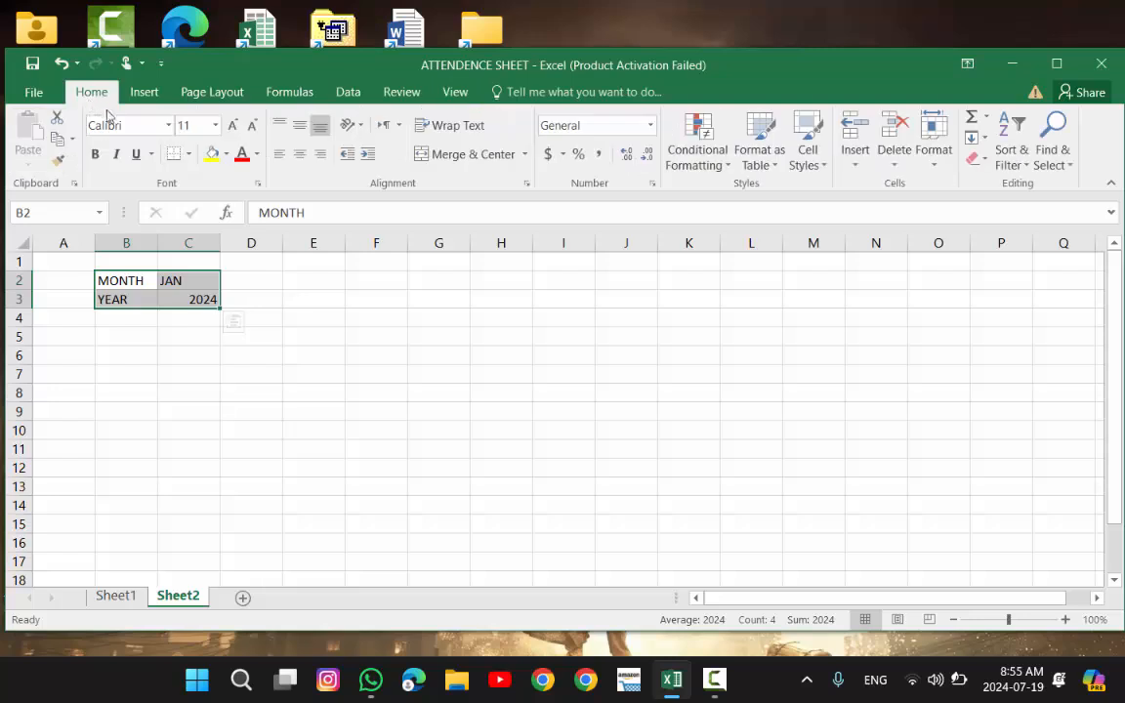
click(189, 155)
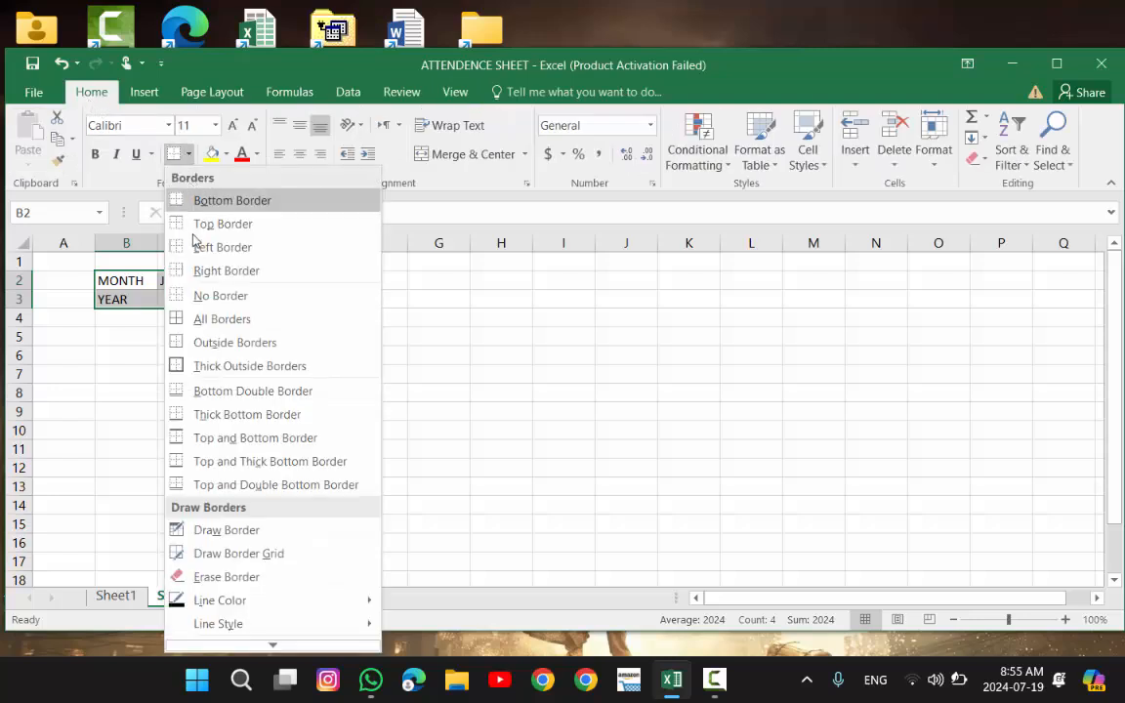
click(197, 318)
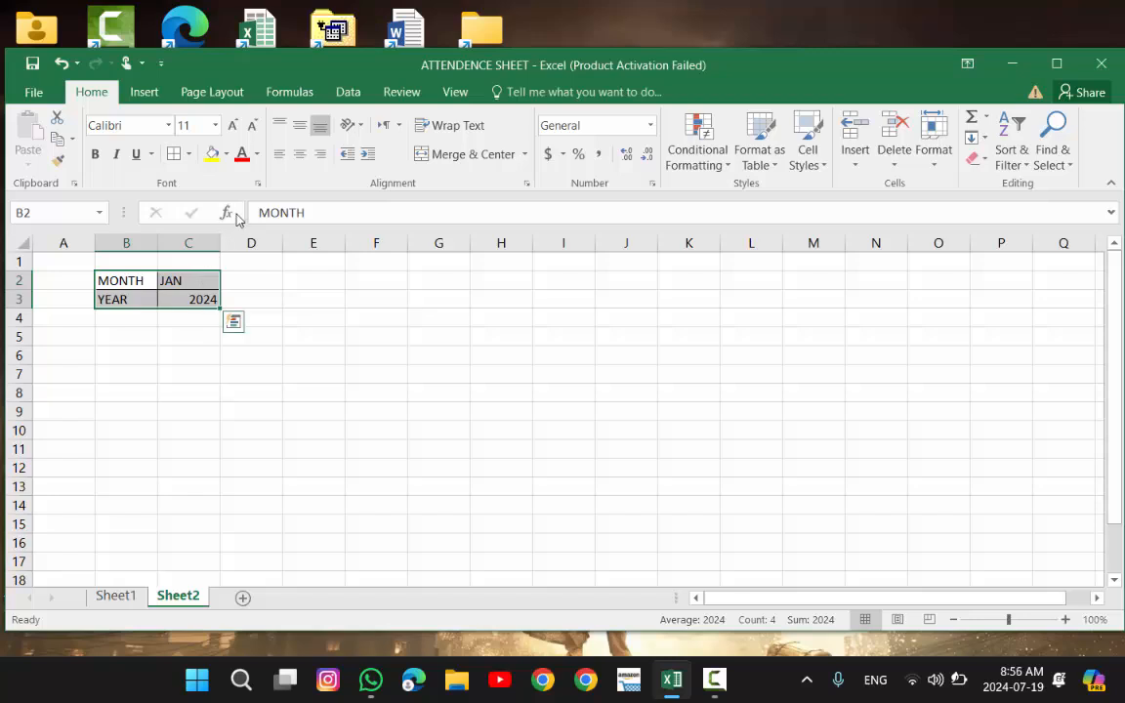
click(278, 155)
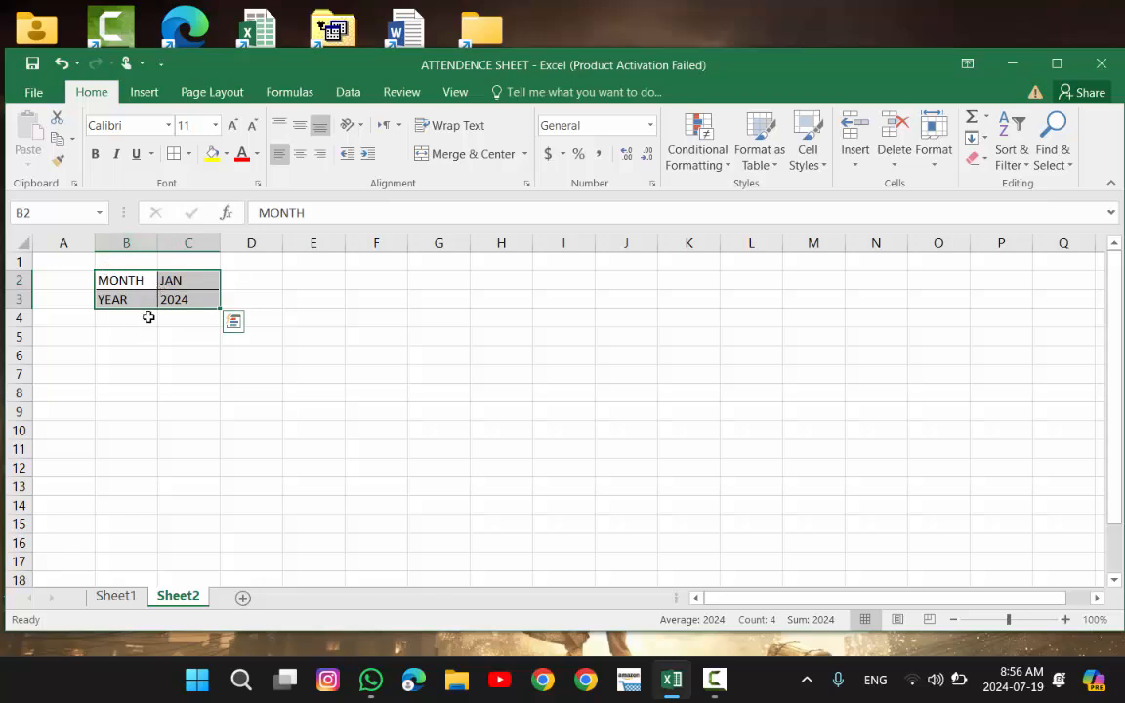
- Fill the MONTH label cell B2 with yellow and the YEAR label cell B3 with blue
click(151, 317)
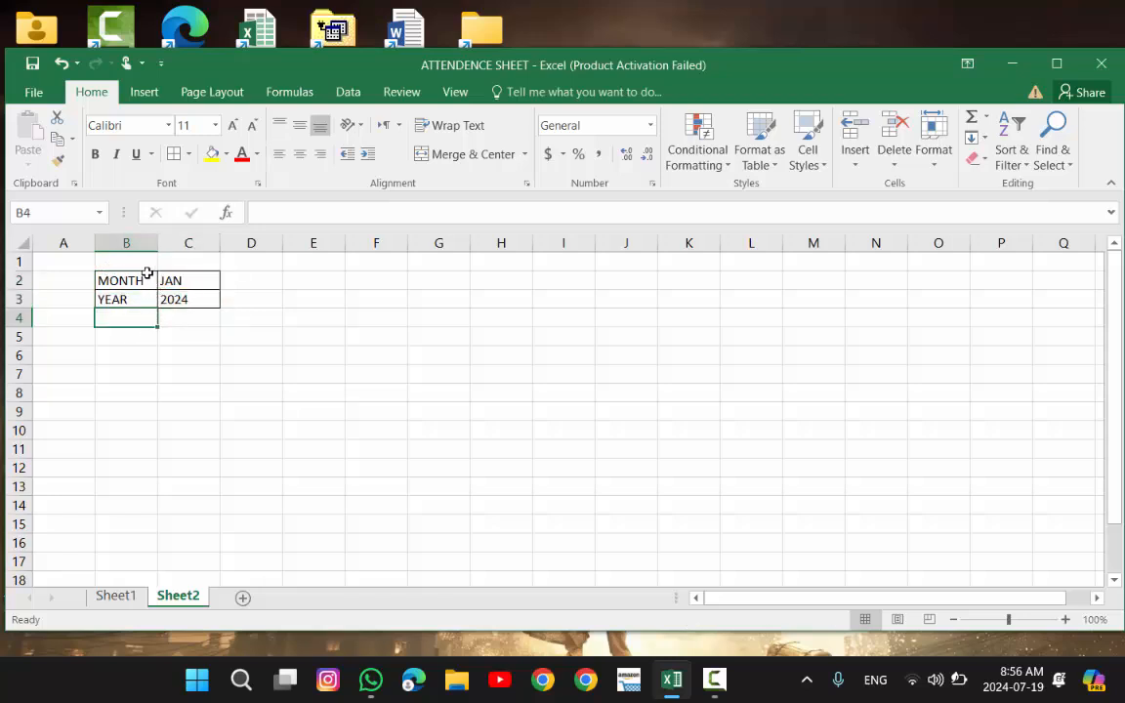
click(137, 281)
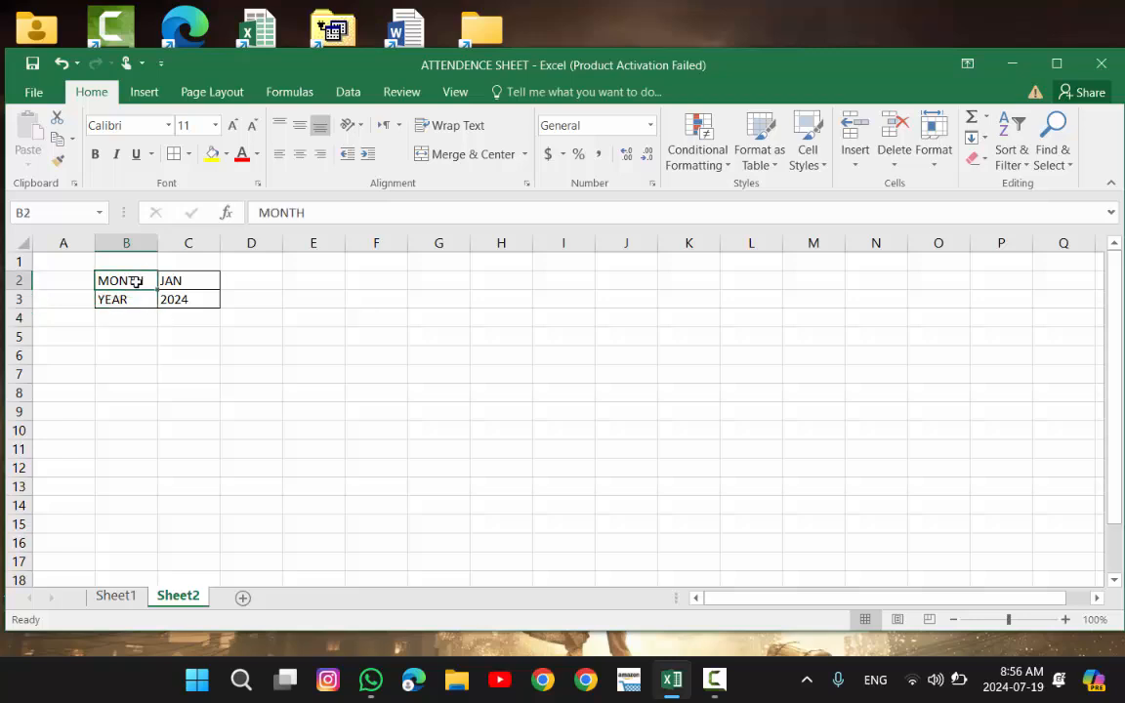
mouse_move(153, 284)
mouse_down()
mouse_move(185, 283)
mouse_move(146, 283)
mouse_up()
click(211, 152)
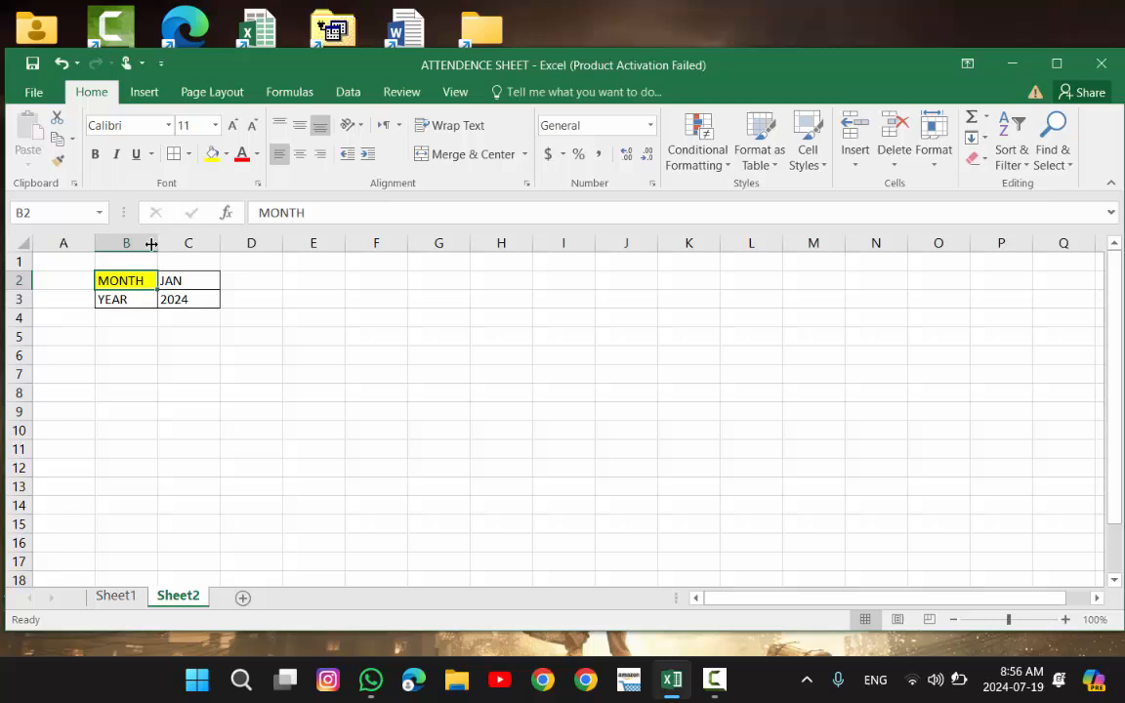
click(142, 298)
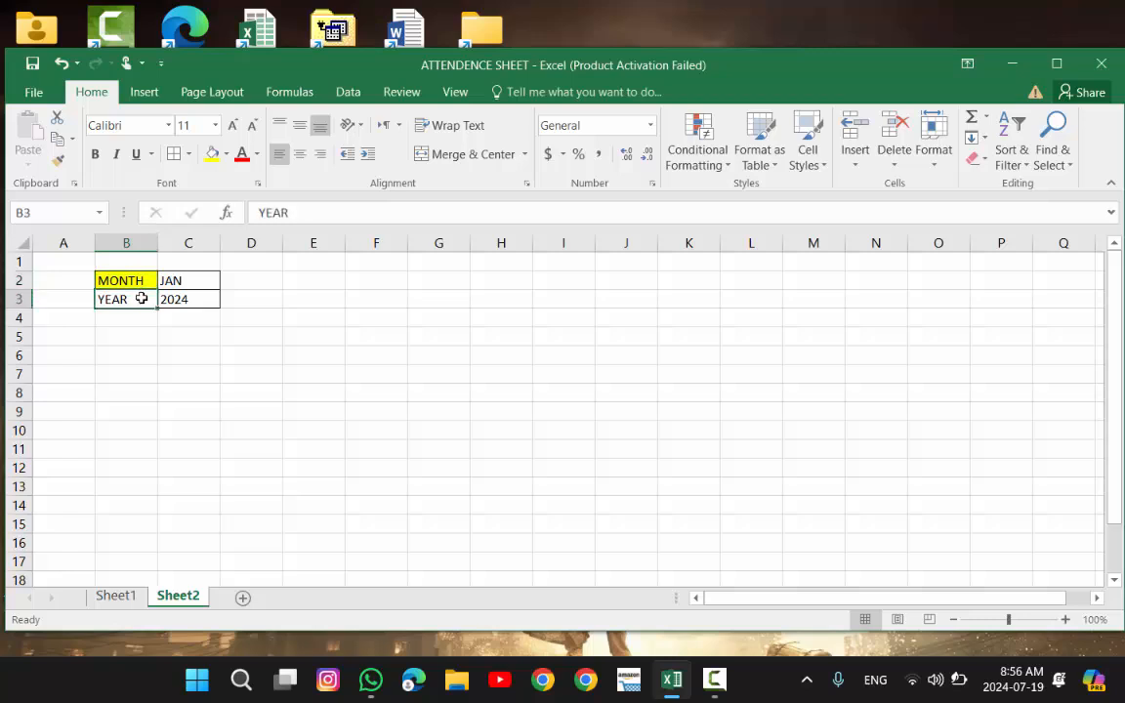
click(226, 154)
click(272, 209)
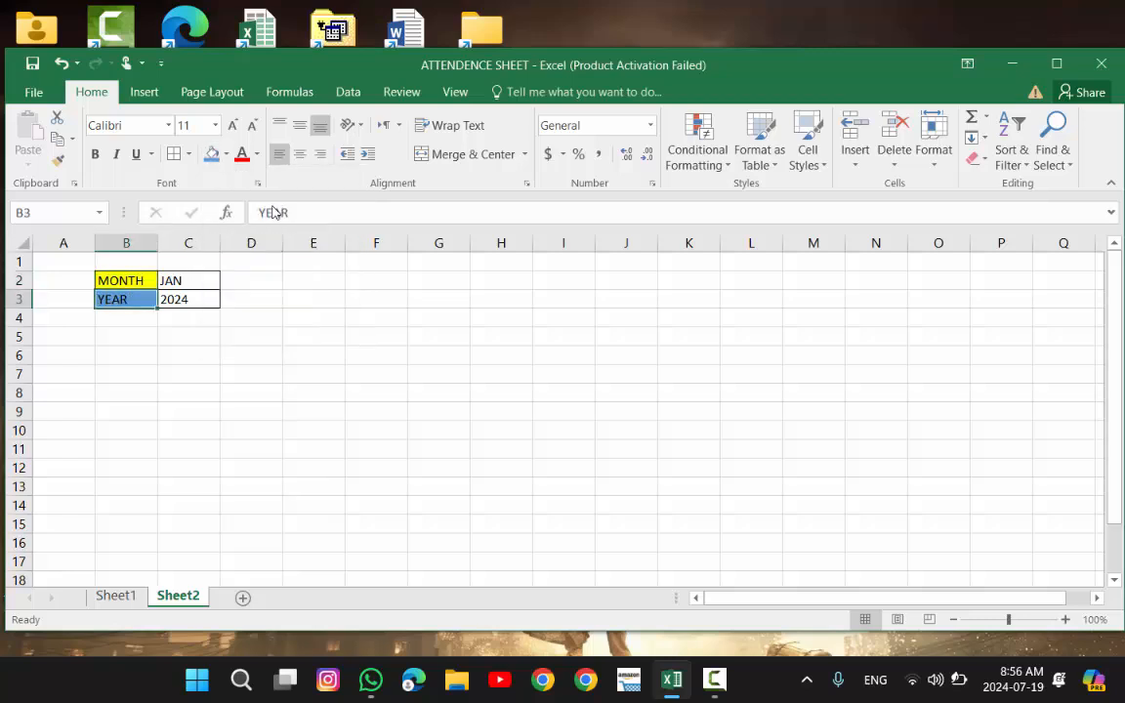
click(202, 378)
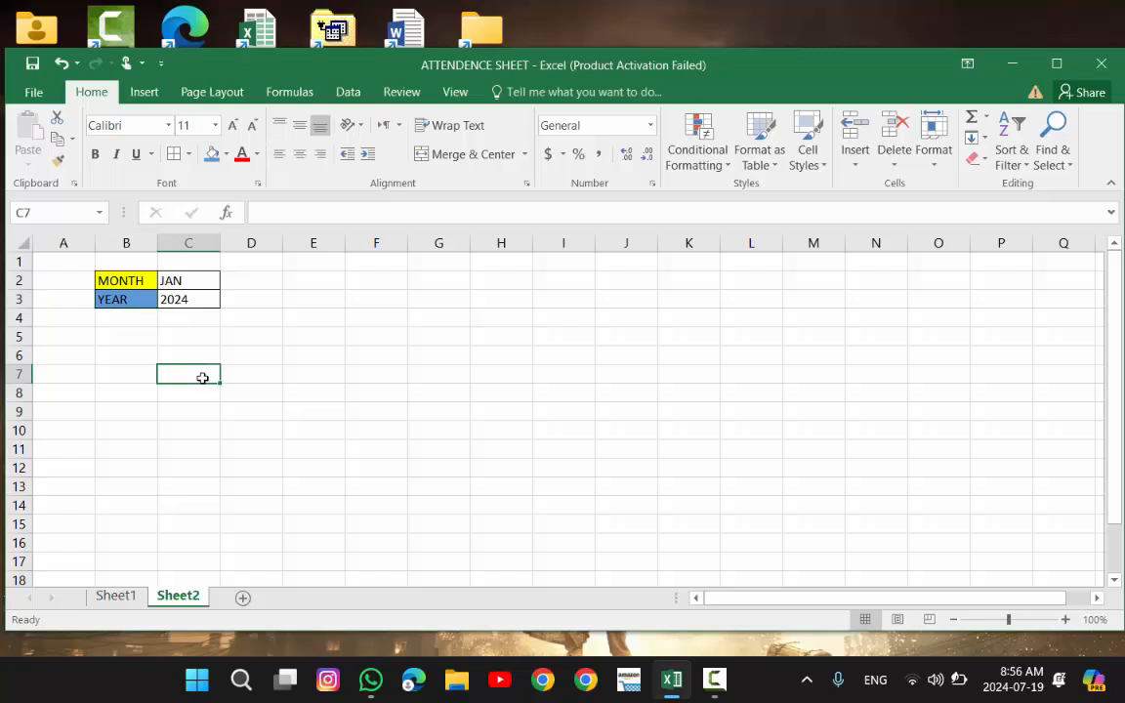
click(144, 279)
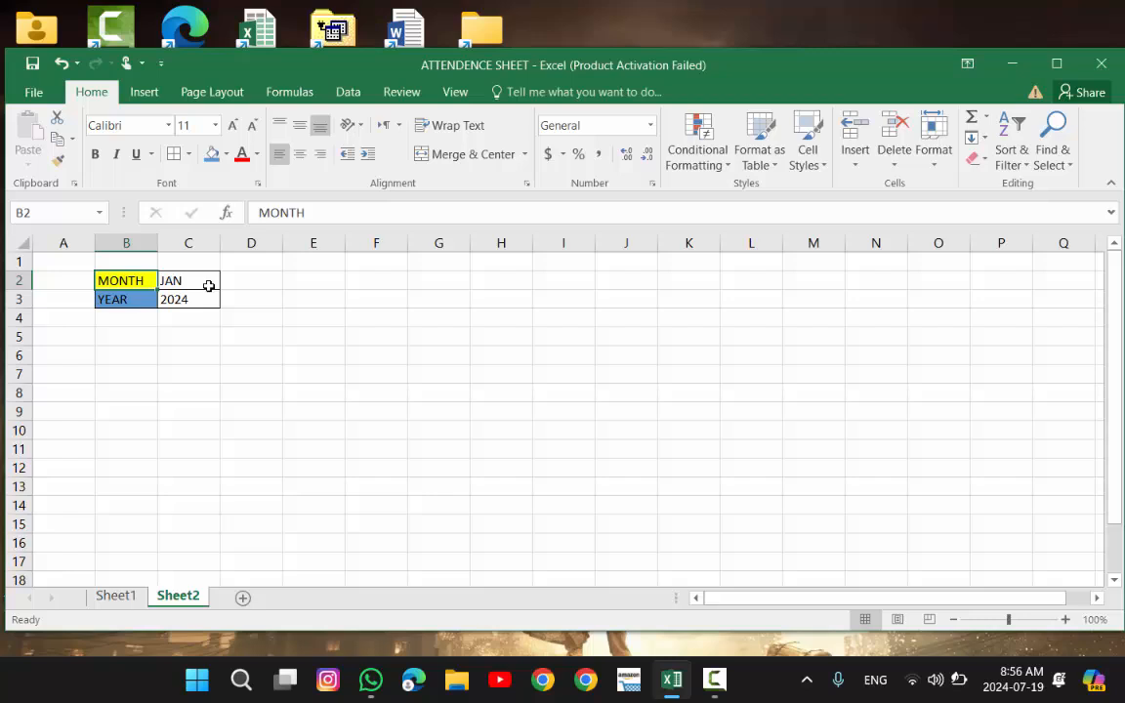
click(120, 317)
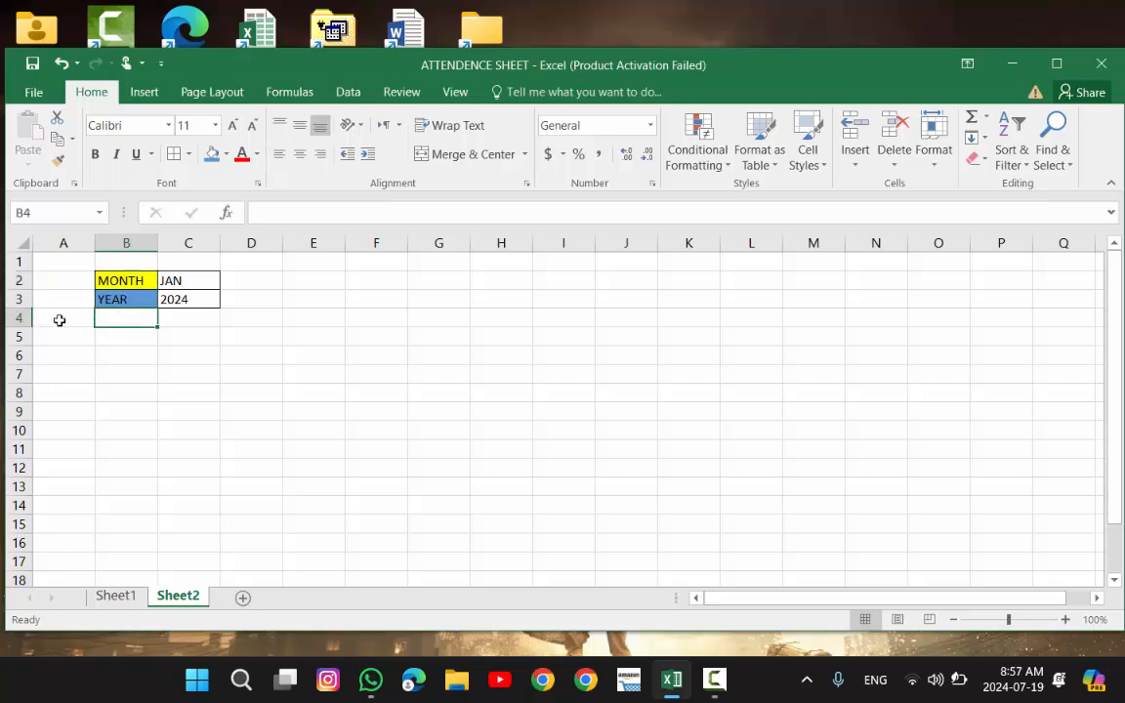
click(20, 319)
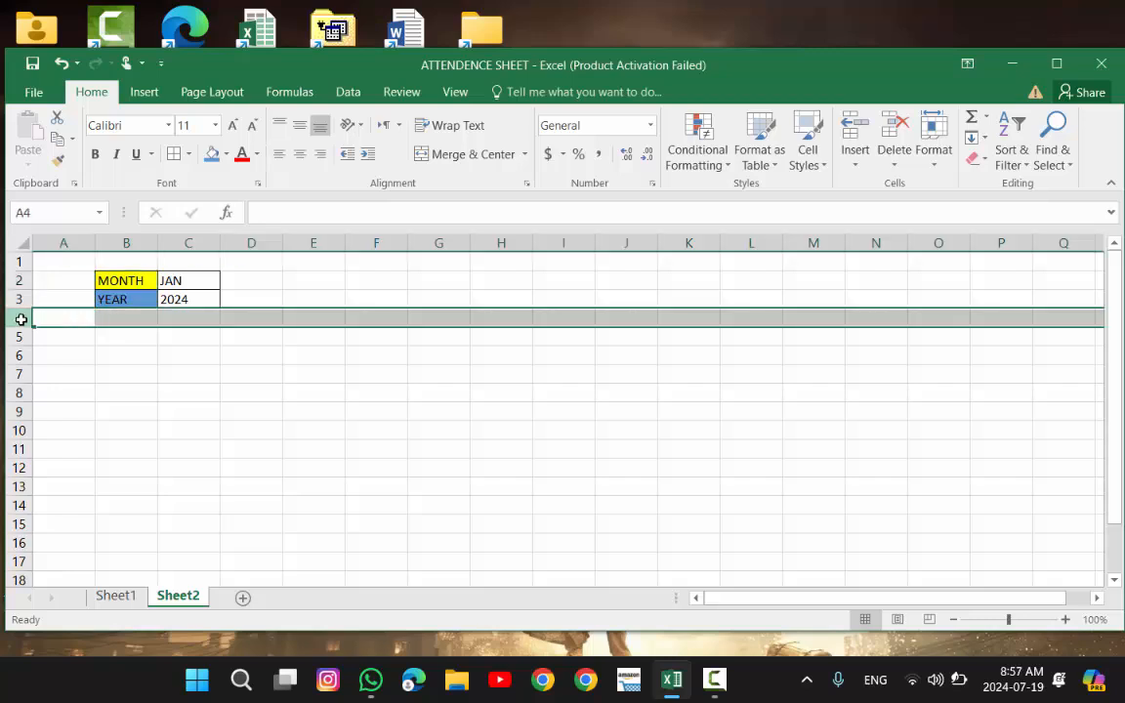
- Merge and center the cells B5:C6 below the month and year block
click(121, 335)
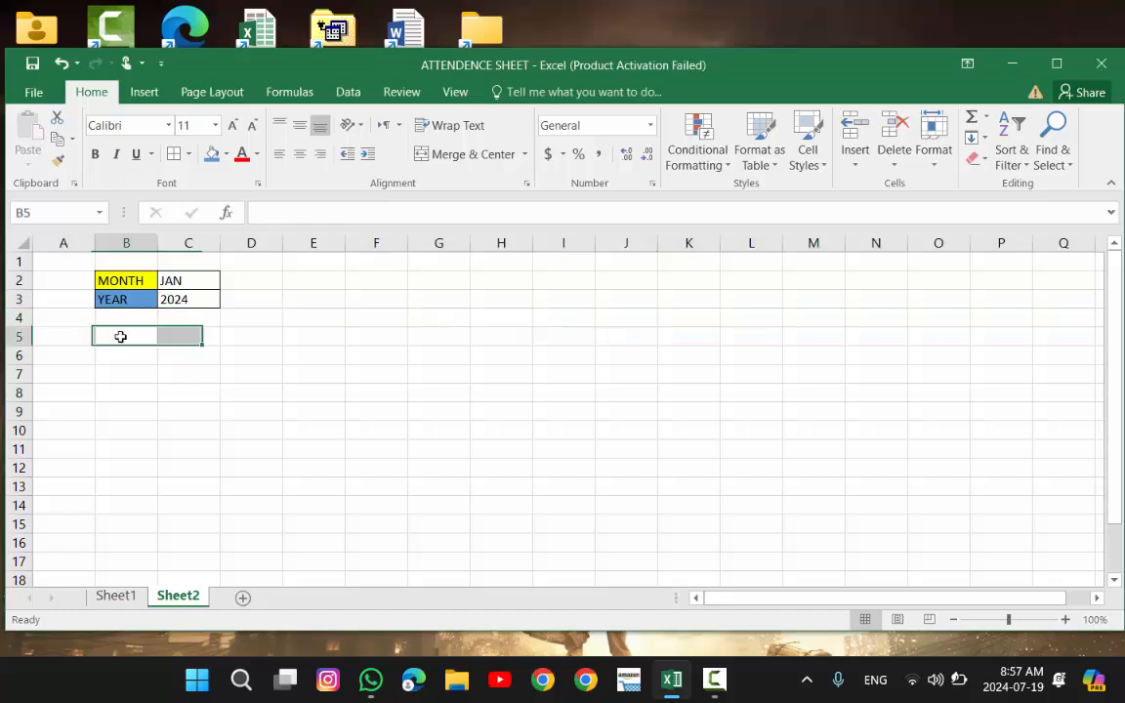
drag(122, 335, 188, 356)
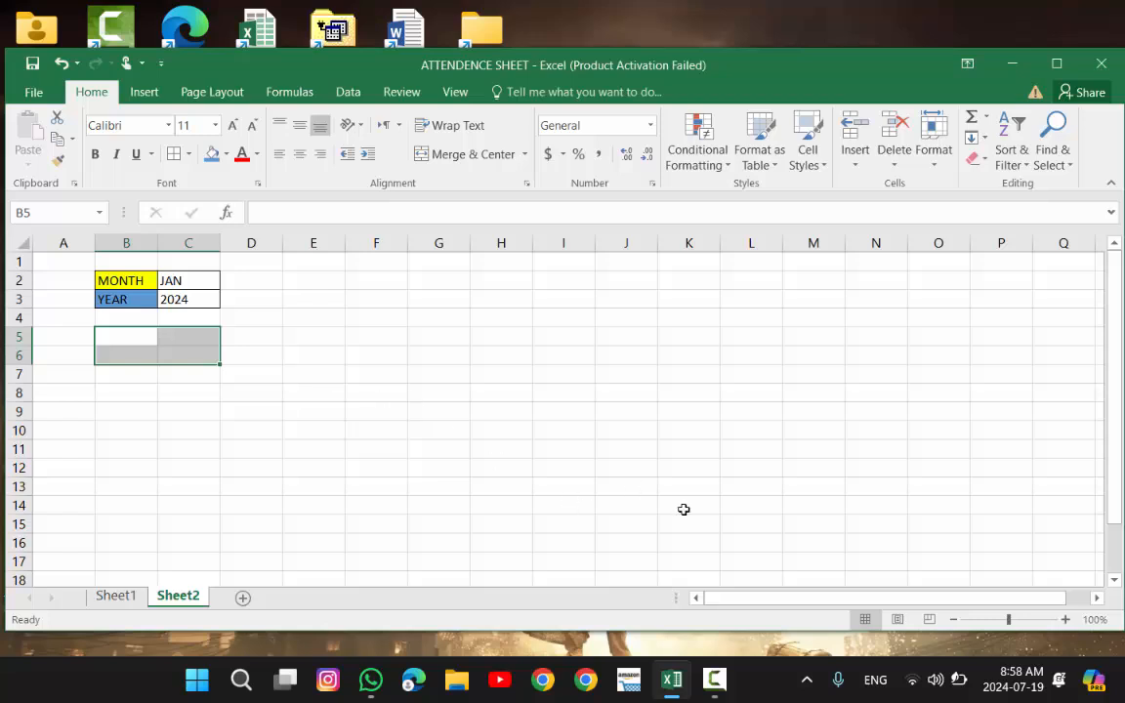
mouse_move(957, 688)
click(470, 154)
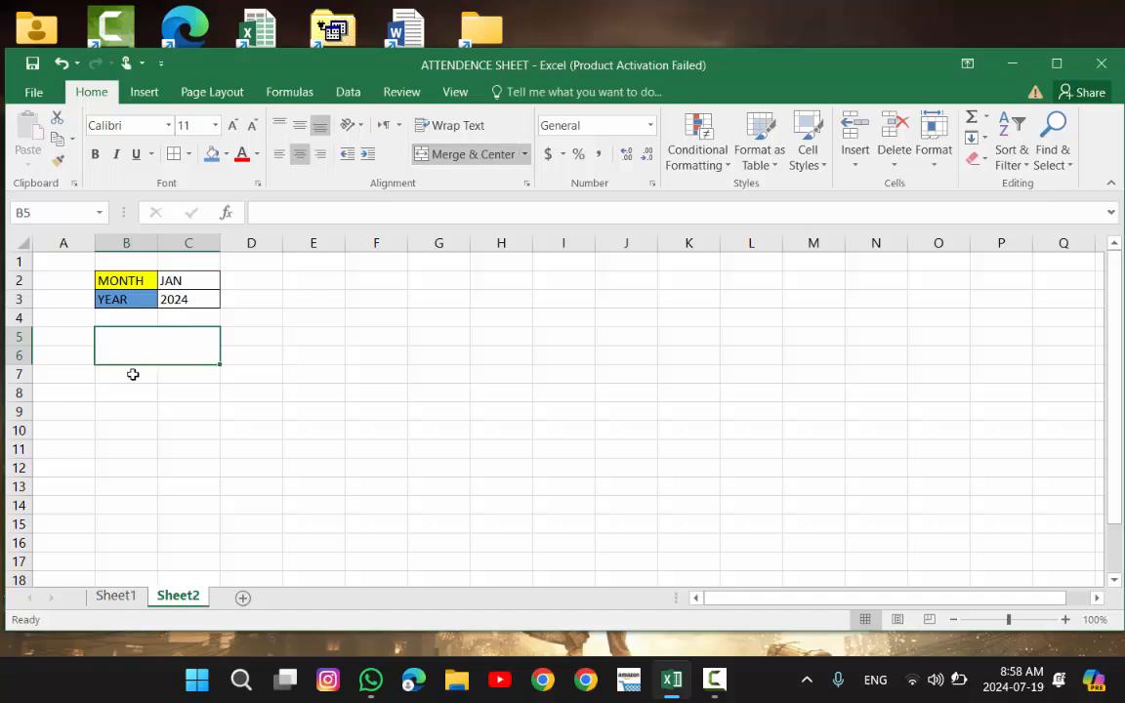
- Merge the cells in B7:C17 across, row by row, below the merged header cell
drag(133, 374, 201, 567)
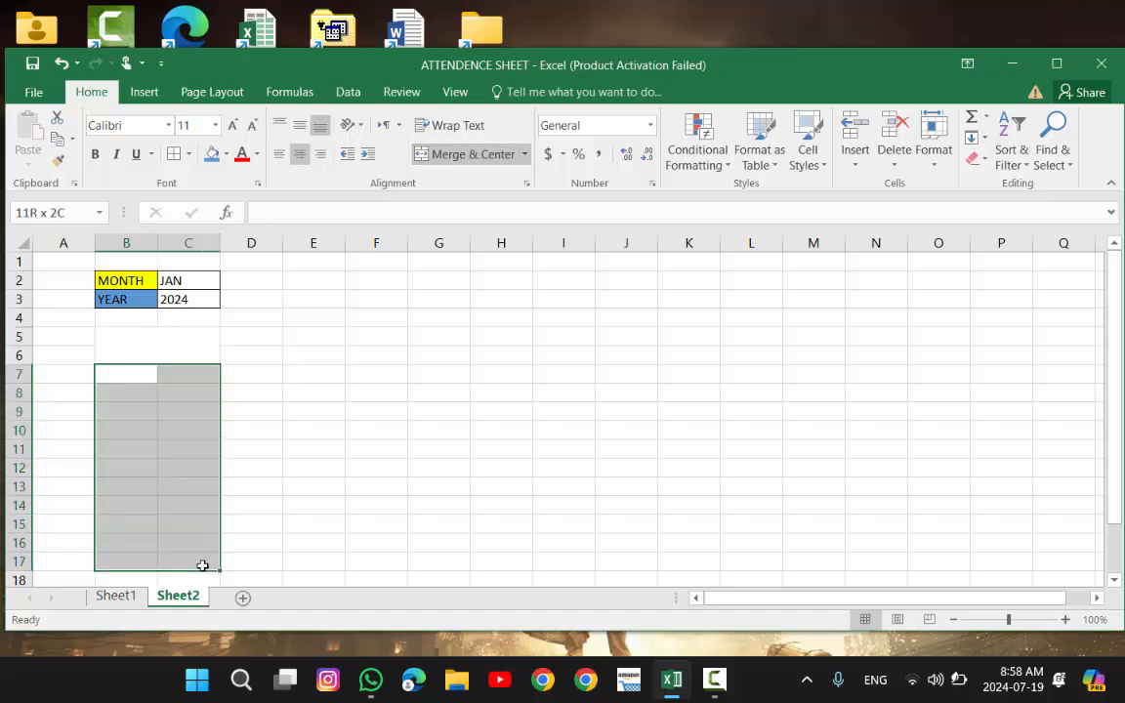
click(517, 155)
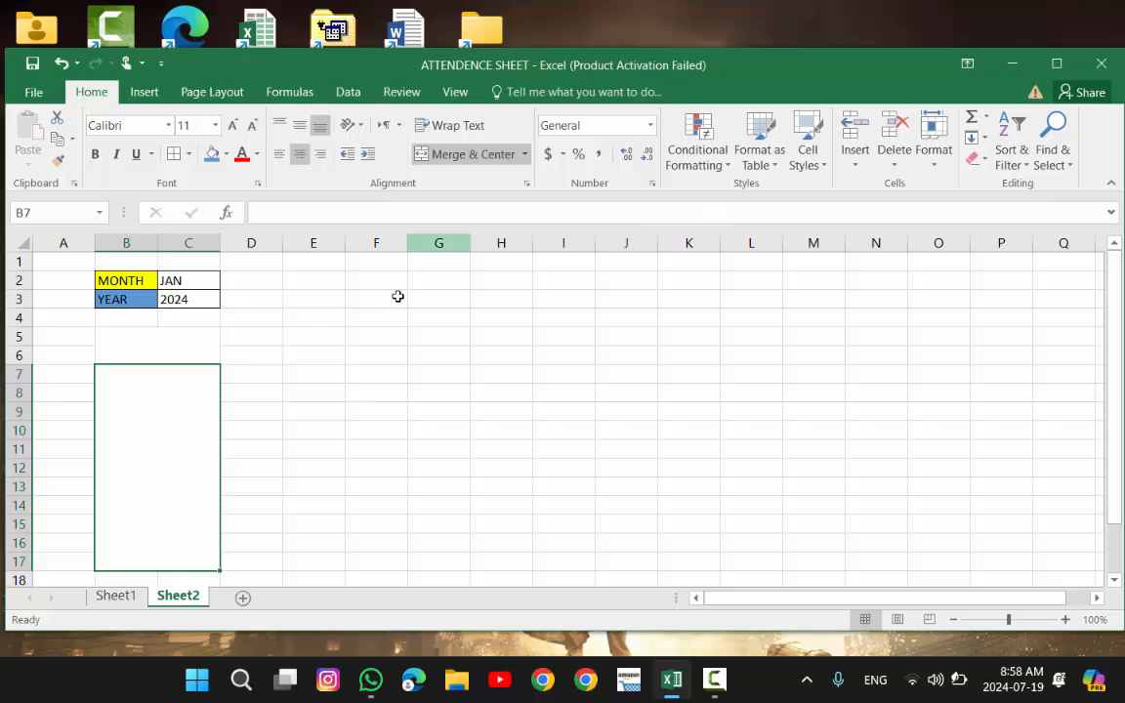
key(ctrl+z)
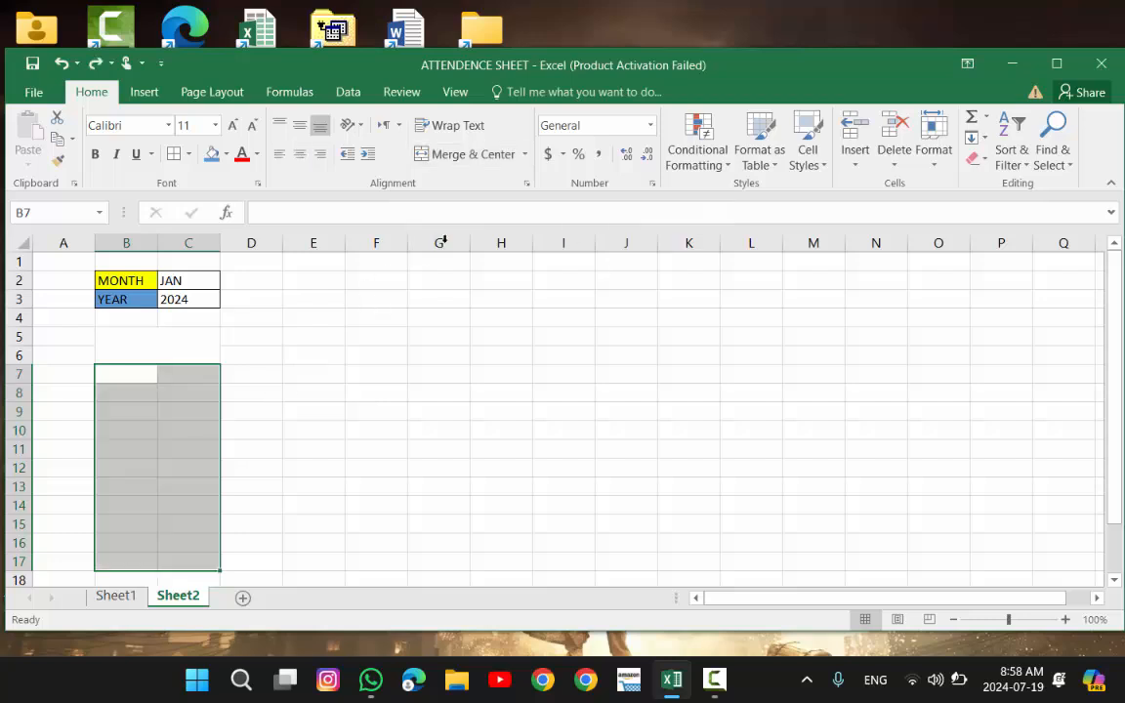
click(524, 154)
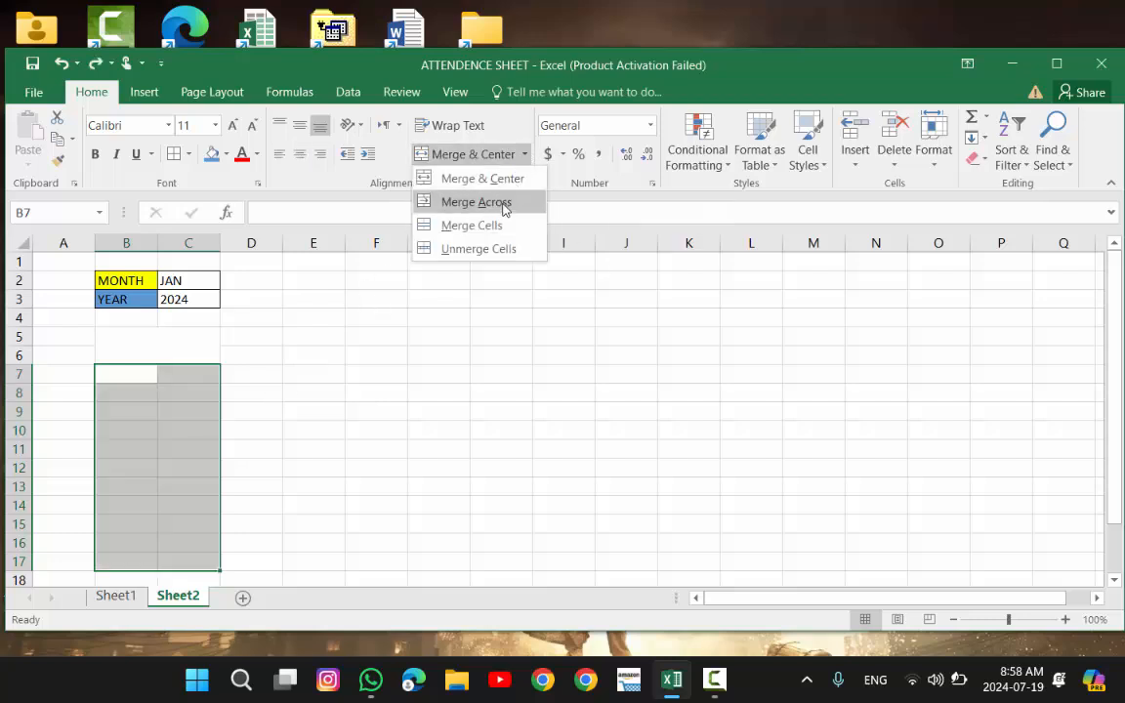
click(502, 218)
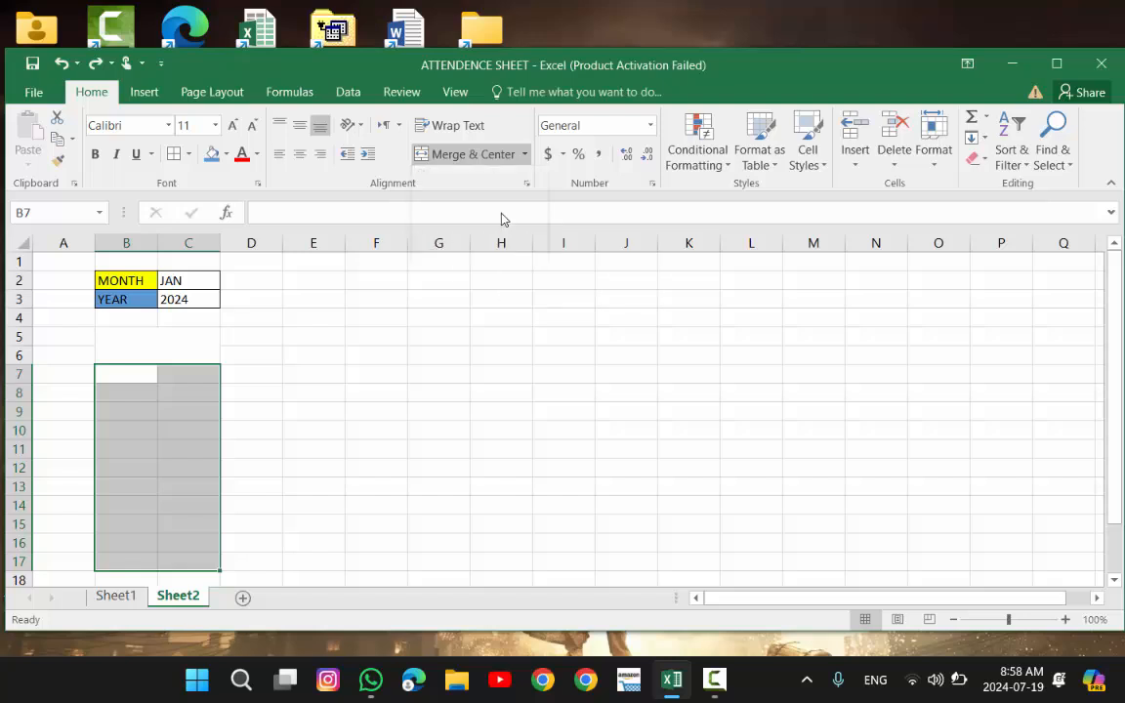
click(298, 481)
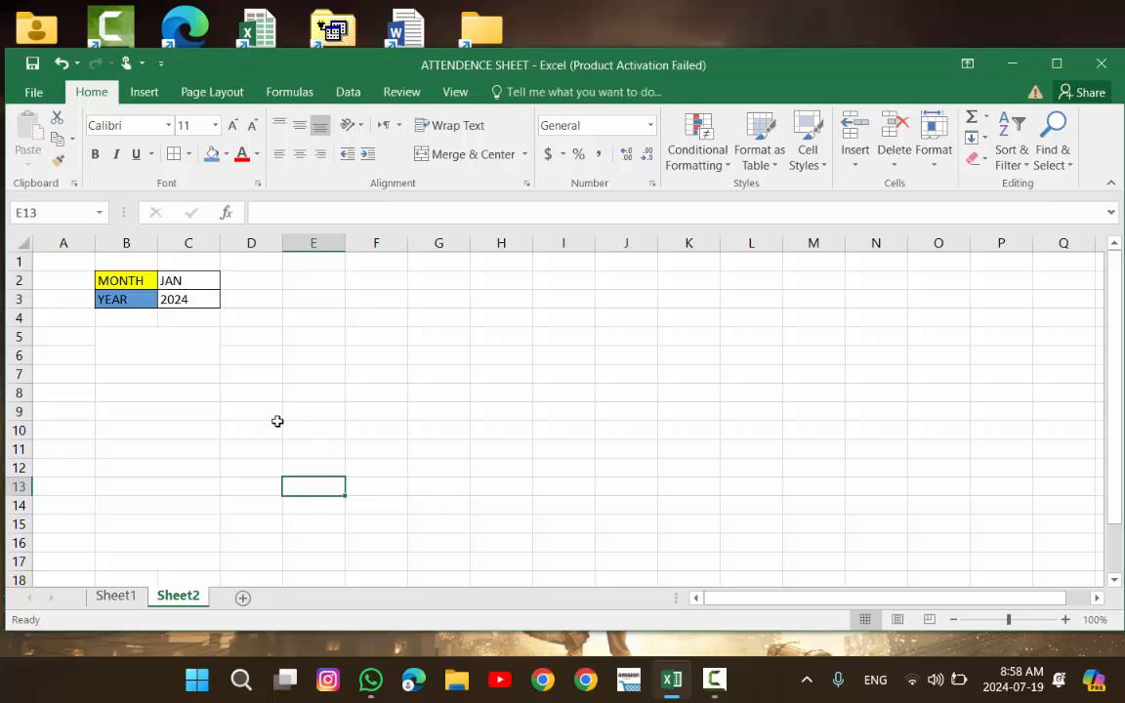
- Apply all borders to the merged header and the rows below it, B5:C17
drag(127, 337, 166, 557)
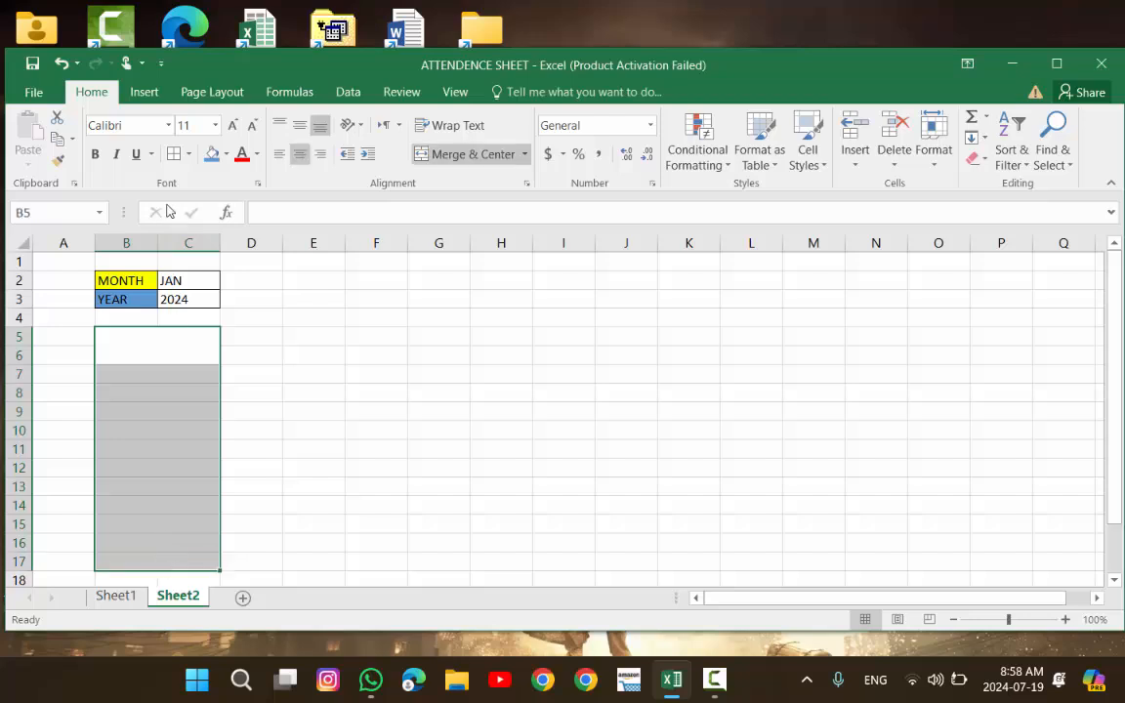
click(174, 154)
click(273, 430)
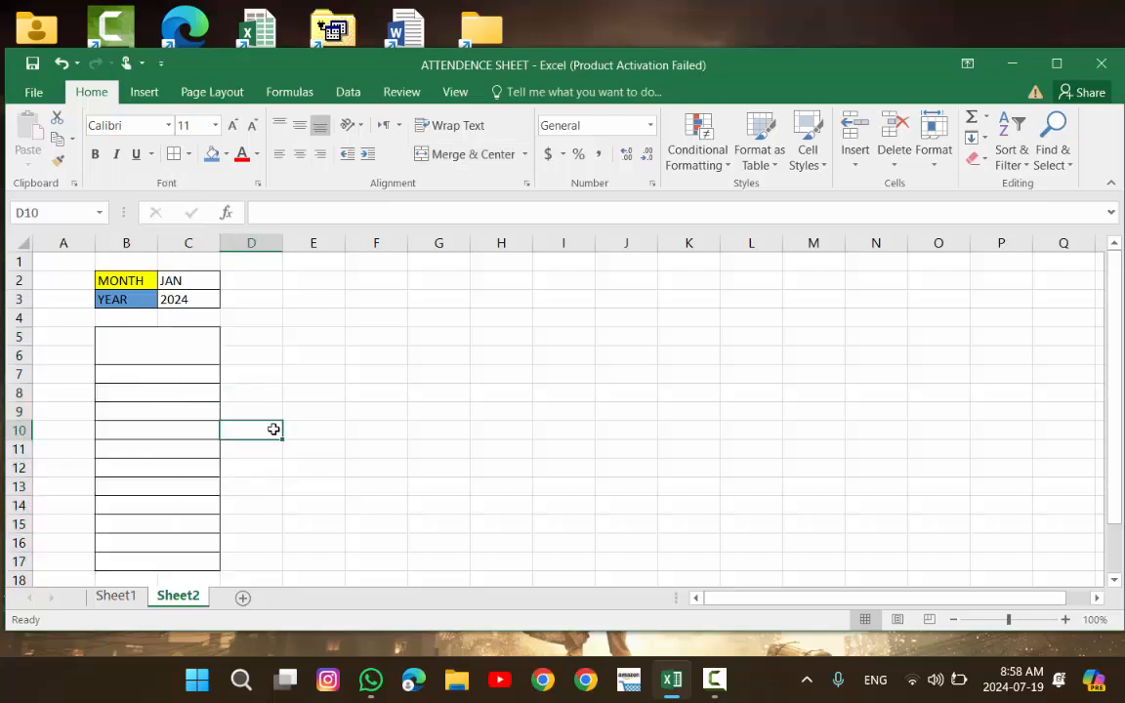
- Enter the heading NAME in the merged cell B5 and middle-align it vertically
click(188, 350)
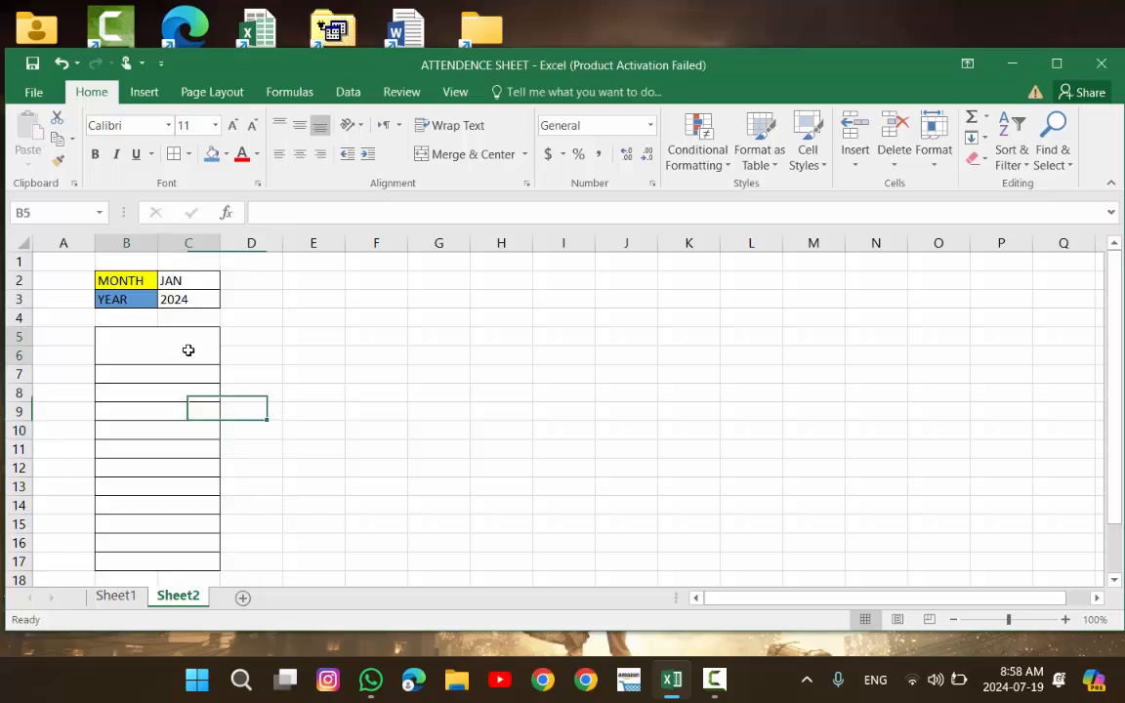
text(NAME)
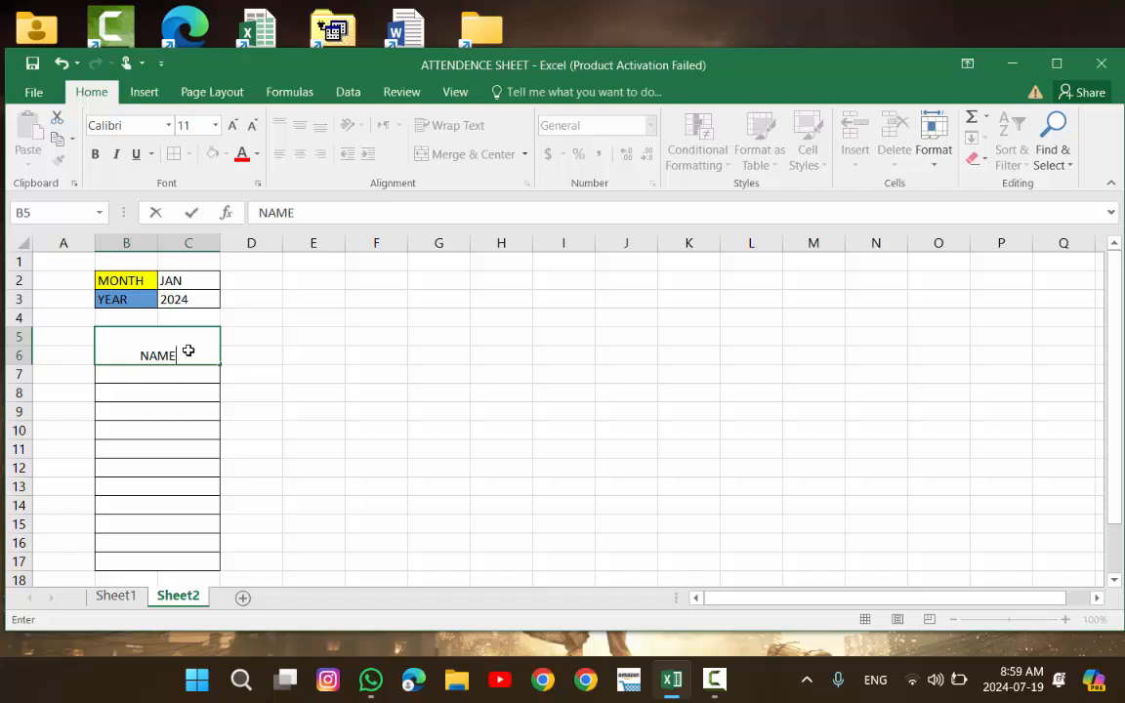
key(Return)
right_click(188, 351)
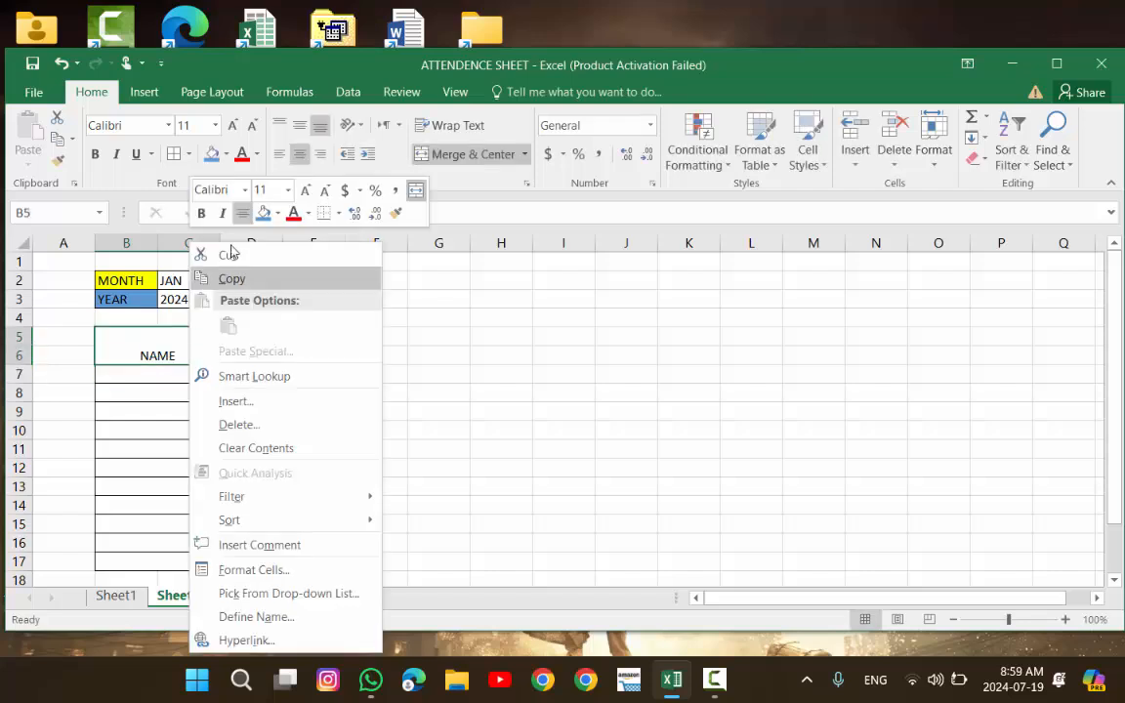
click(270, 127)
click(297, 130)
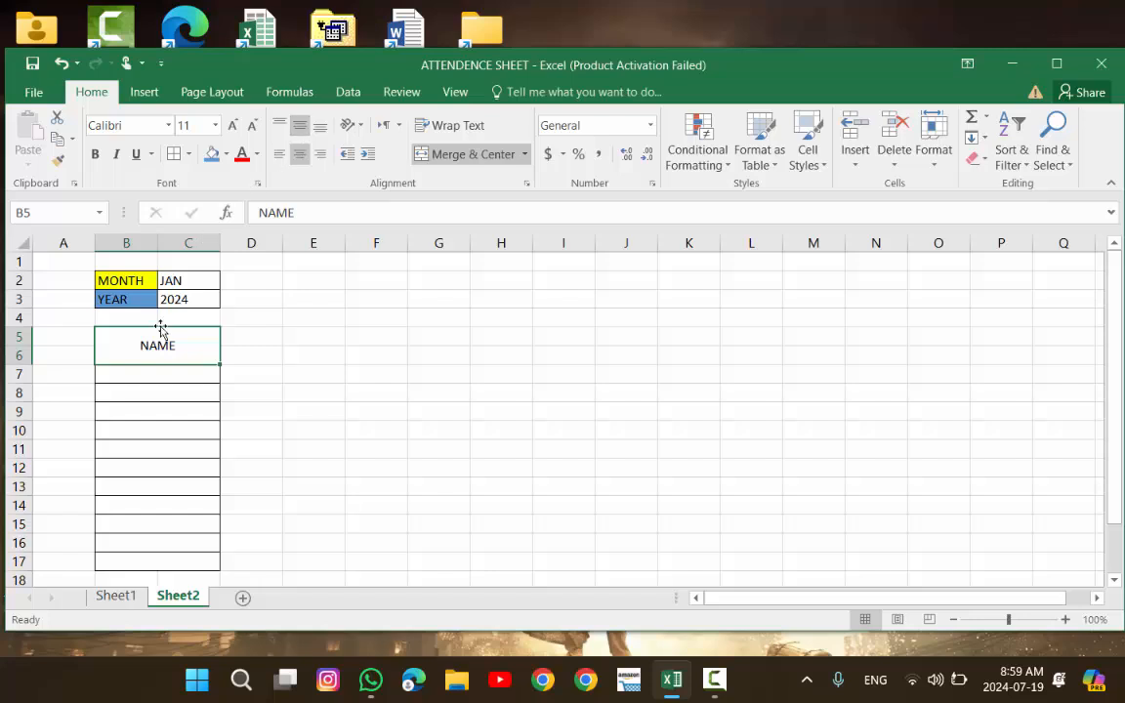
click(179, 372)
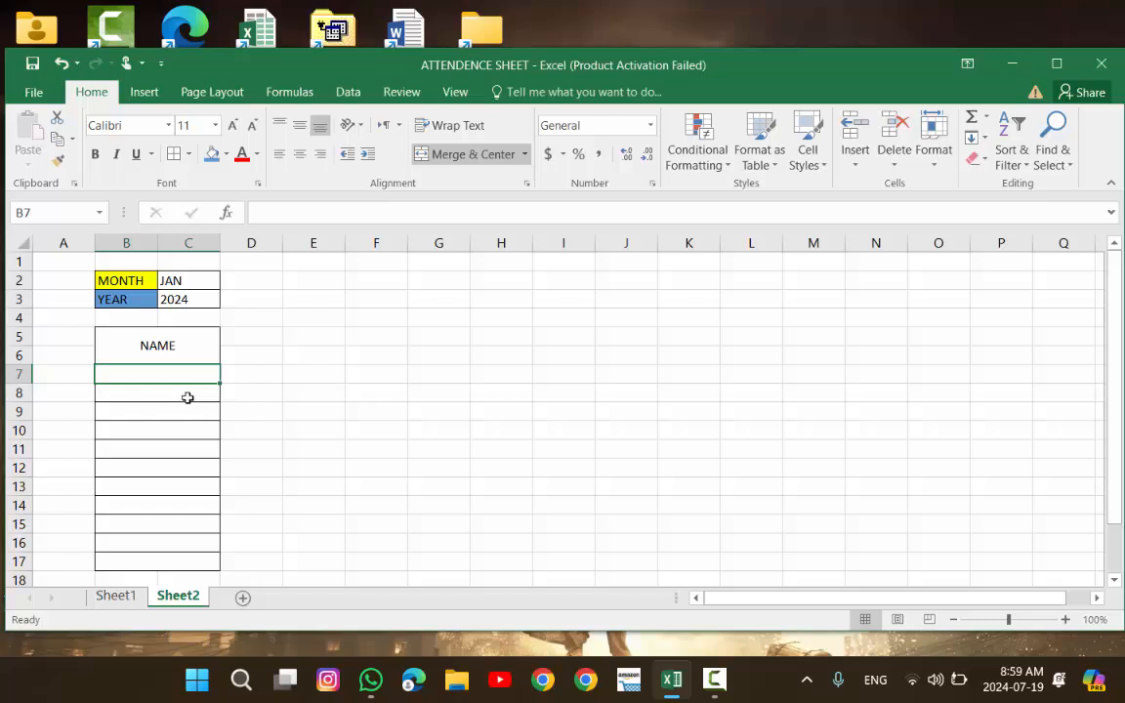
click(245, 338)
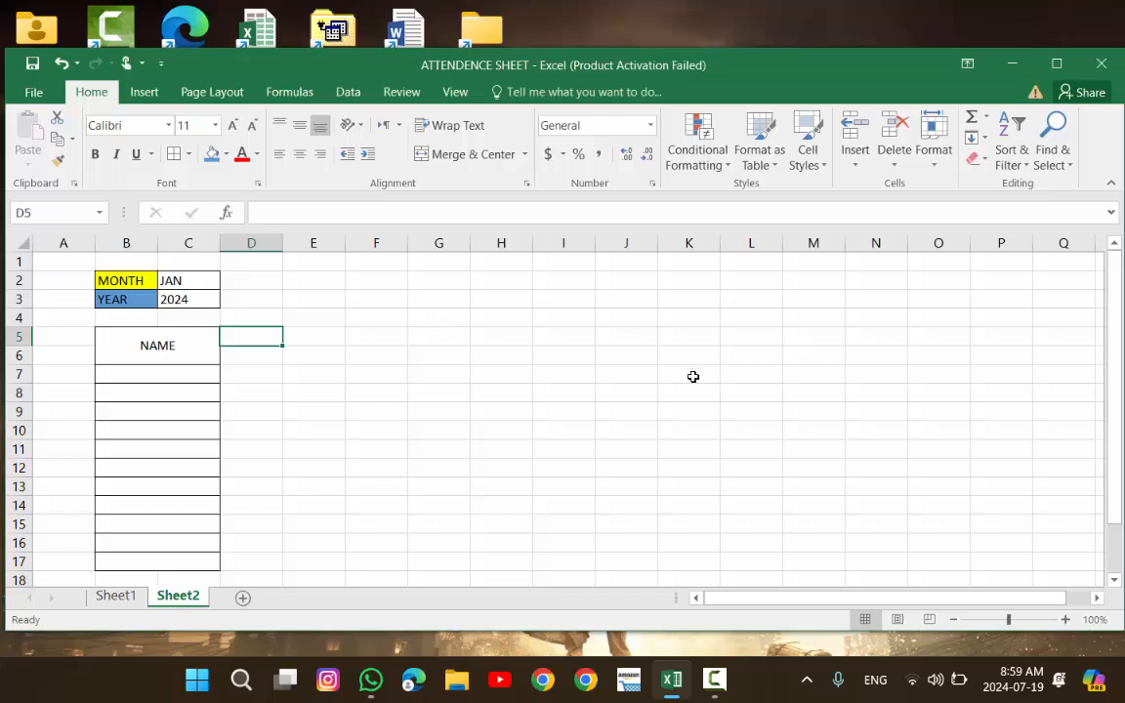
key(shift+Right)
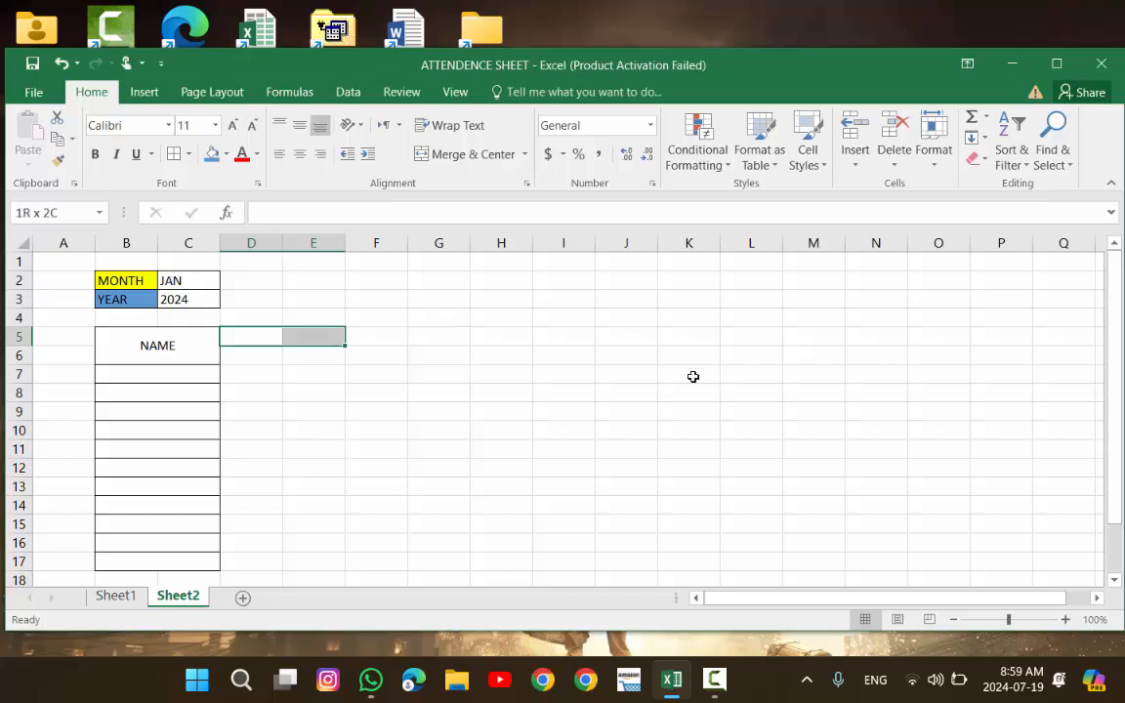
key(shift+Right)
key(shift+Right)
key(shift+Right)
key(shift+Right)
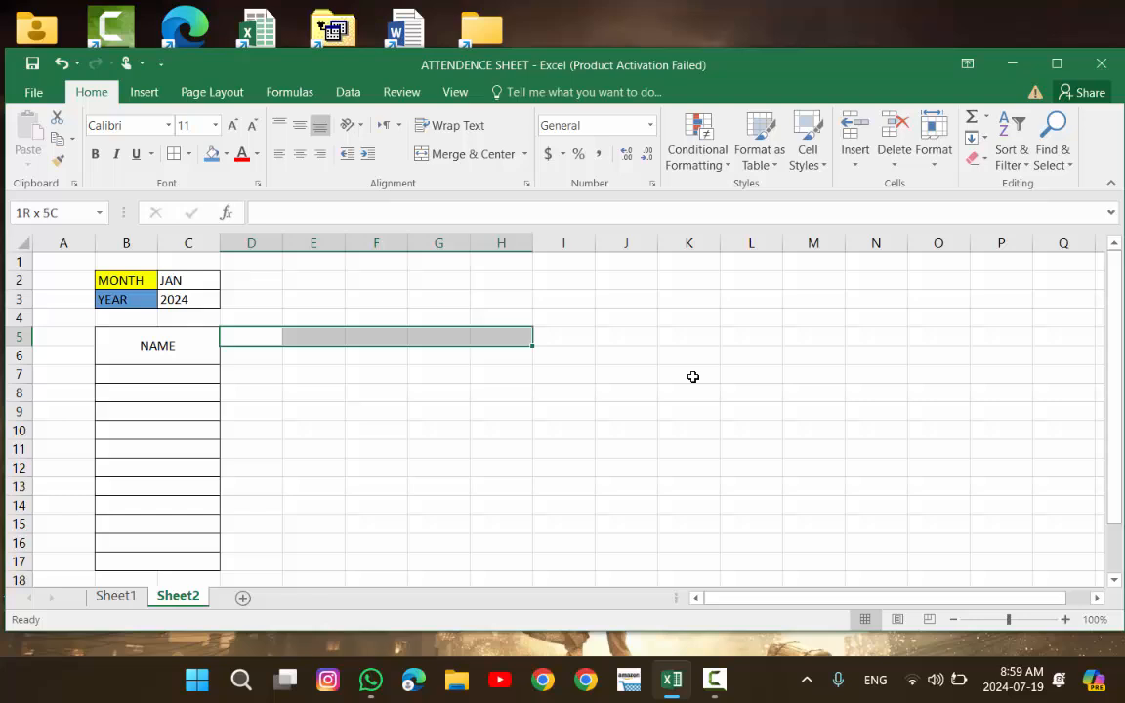
key(shift+Right)
key(shift+Right)
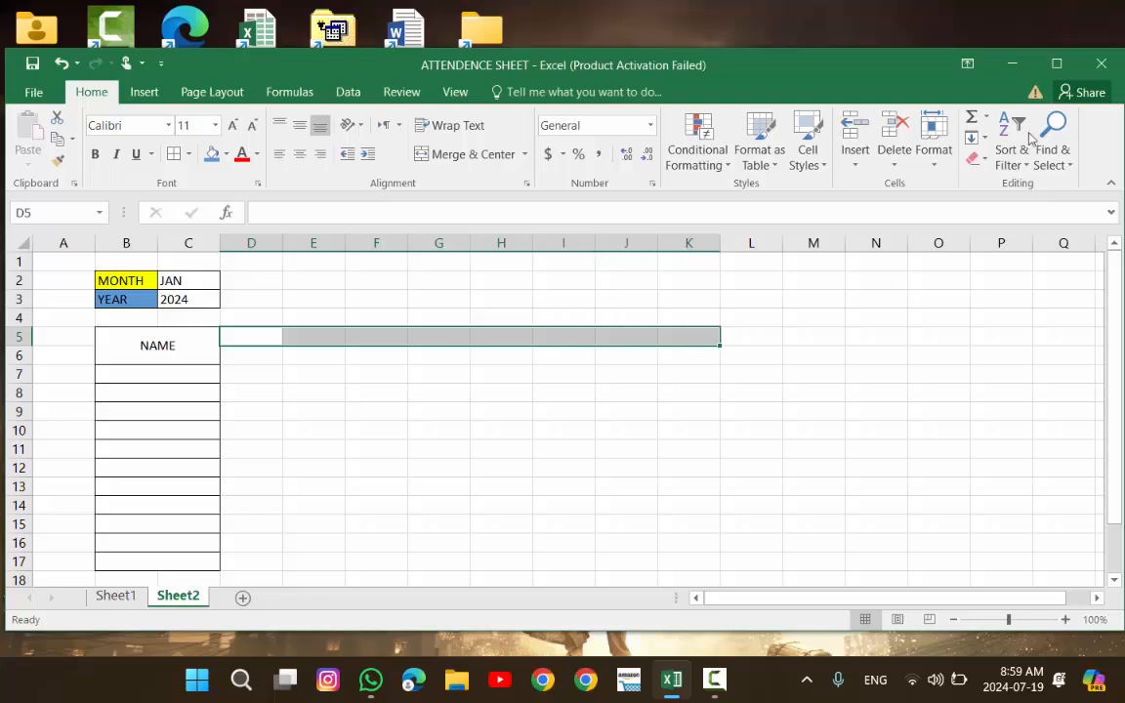
click(1055, 63)
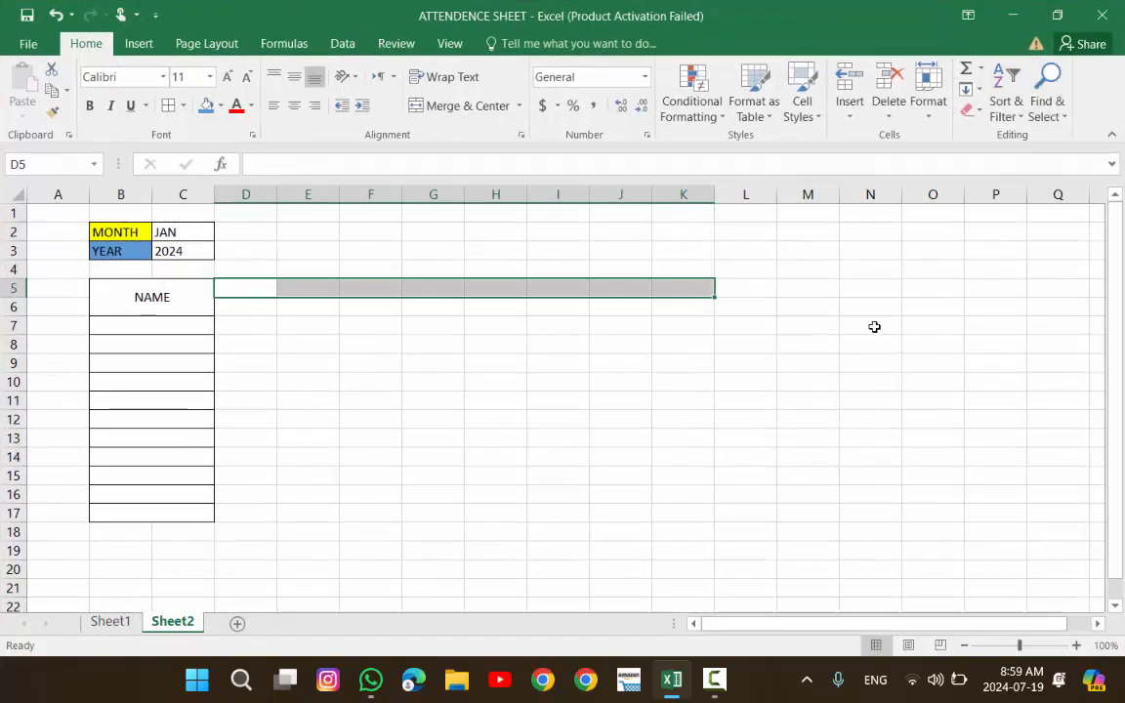
key(shift+Right)
key(shift+Right)
key(shift+Right)
key(shift+Right)
key(shift+Right)
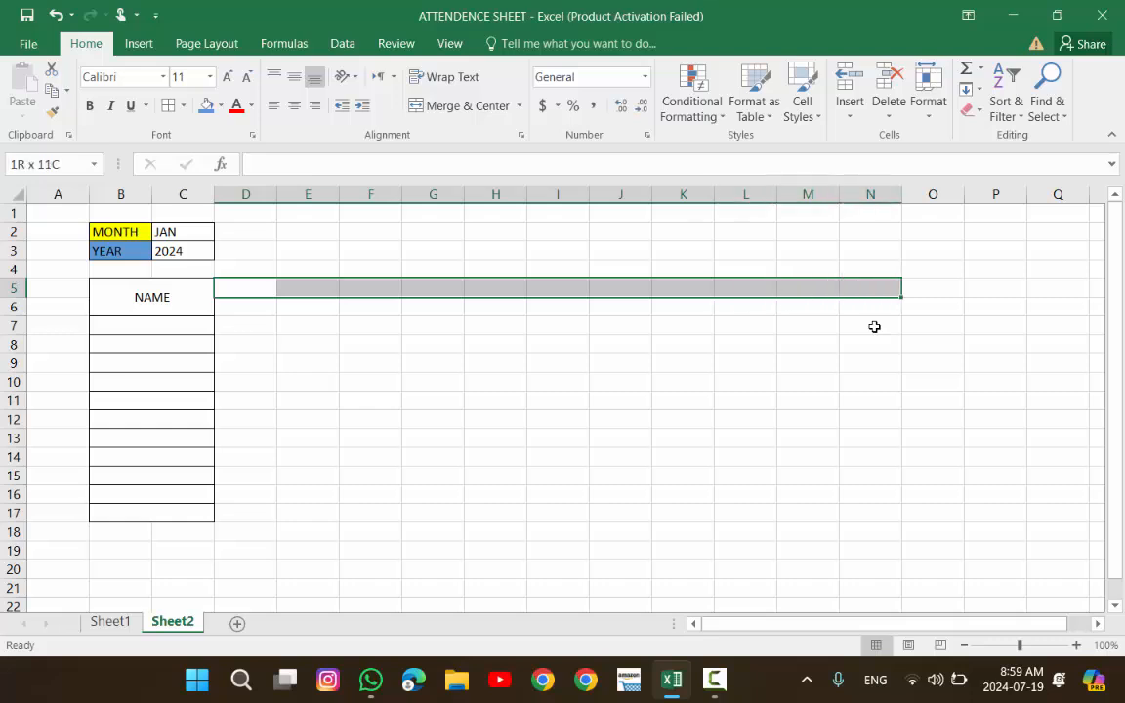
key(shift+Right)
key(shift+Right)
key(shift+Right)
key(shift+Right)
key(shift+Right)
key(shift+Right)
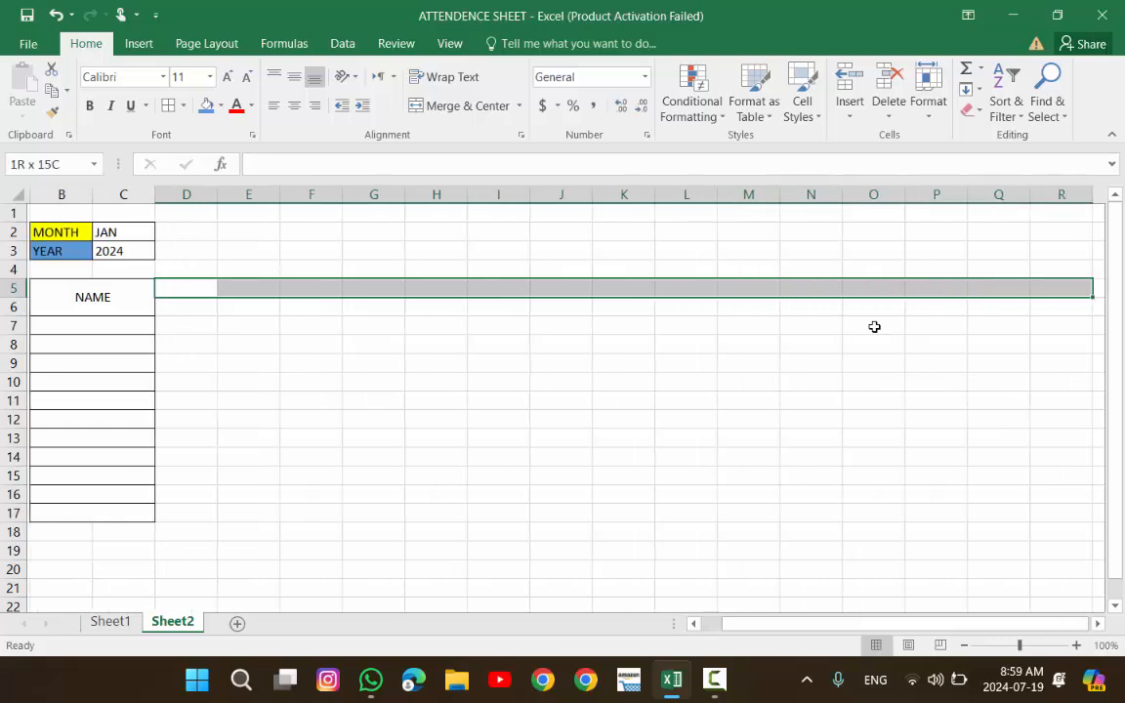
key(shift+Right)
key(shift+Right)
key(shift+Right)
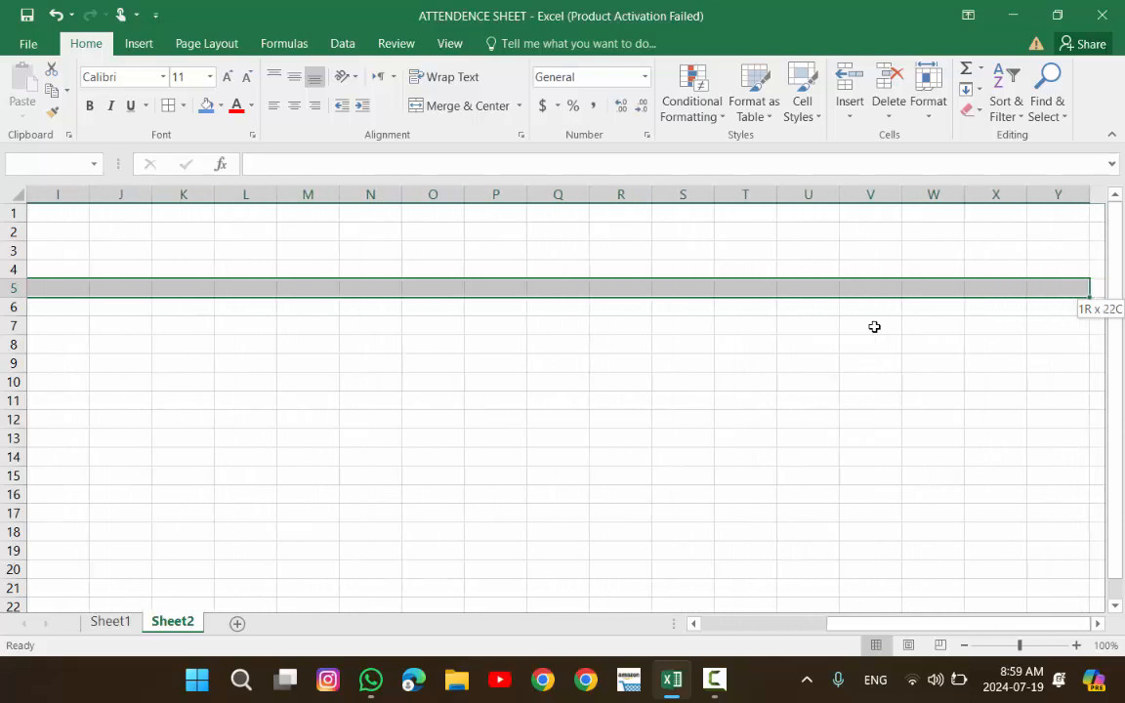
key(shift+Left)
key(shift+Left)
key(shift+Left)
key(shift+Left)
key(shift+Left)
key(shift+Left)
key(shift+Left)
key(shift+Left)
key(shift+Left)
key(shift+Left)
key(shift+Left)
key(shift+Left)
key(shift+Left)
key(shift+Left)
key(shift+Left)
key(shift+Left)
key(shift+Left)
key(shift+Left)
key(shift+Left)
key(shift+Left)
- Enter 1 in D5 and 2 in E5, and extend the day series along row 5 to 31 in AH5
key(Right)
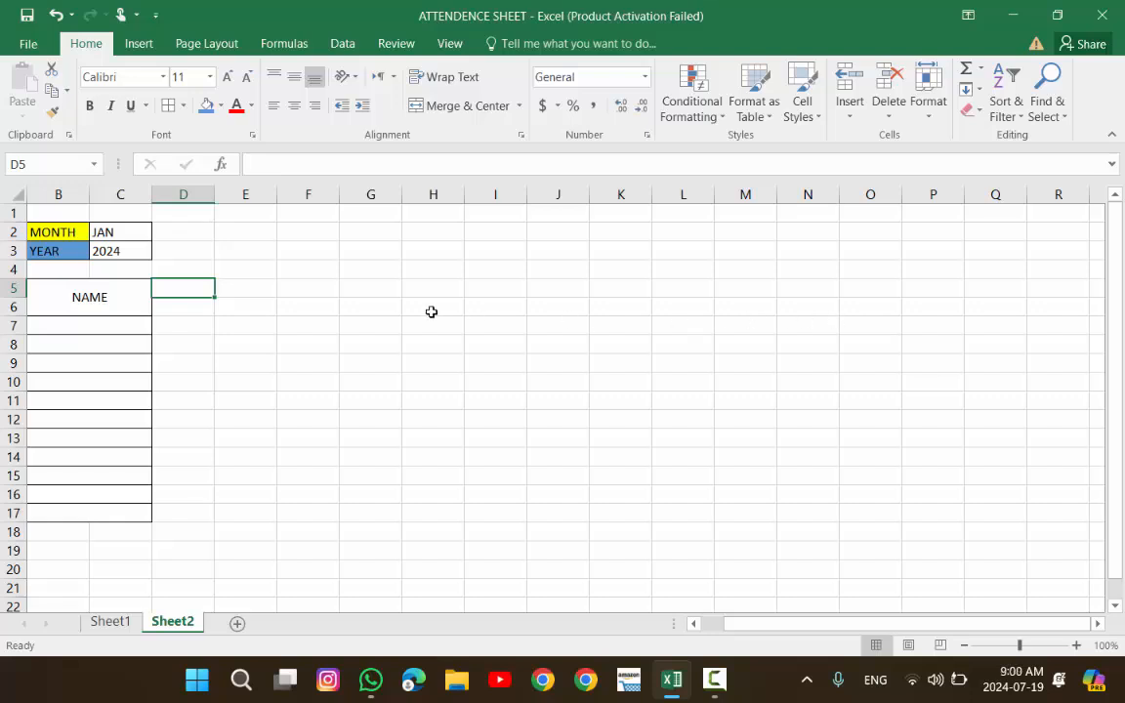
text(1)
key(Tab)
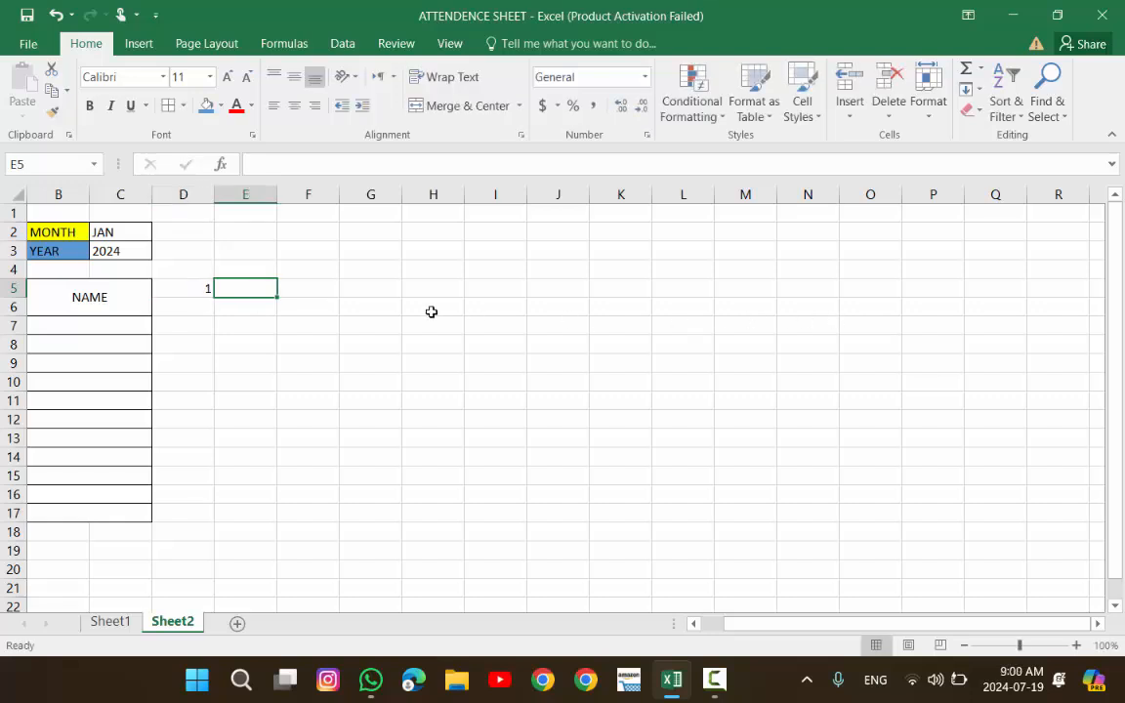
text(2)
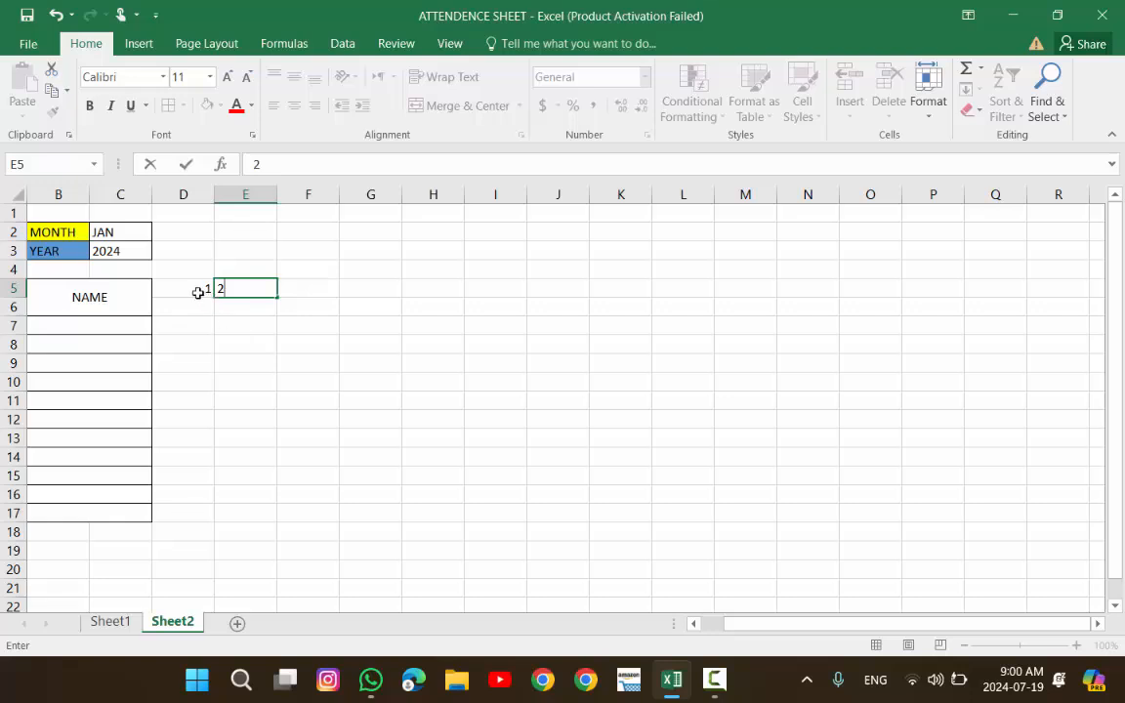
drag(198, 290, 251, 290)
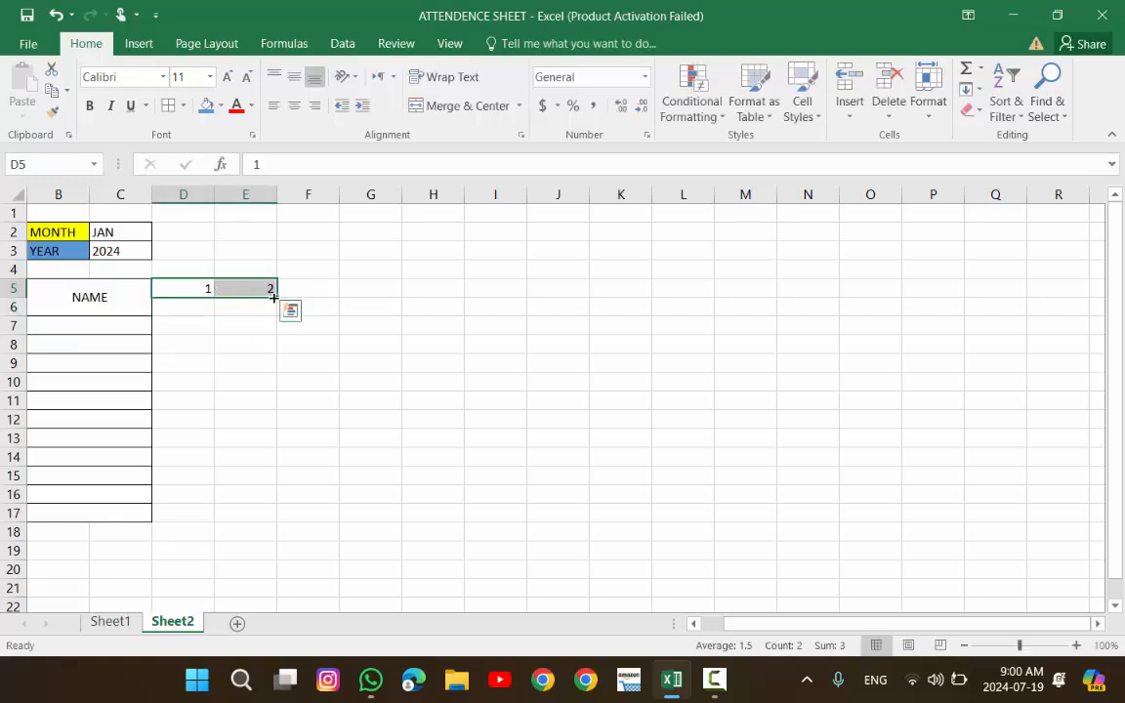
drag(274, 298, 376, 306)
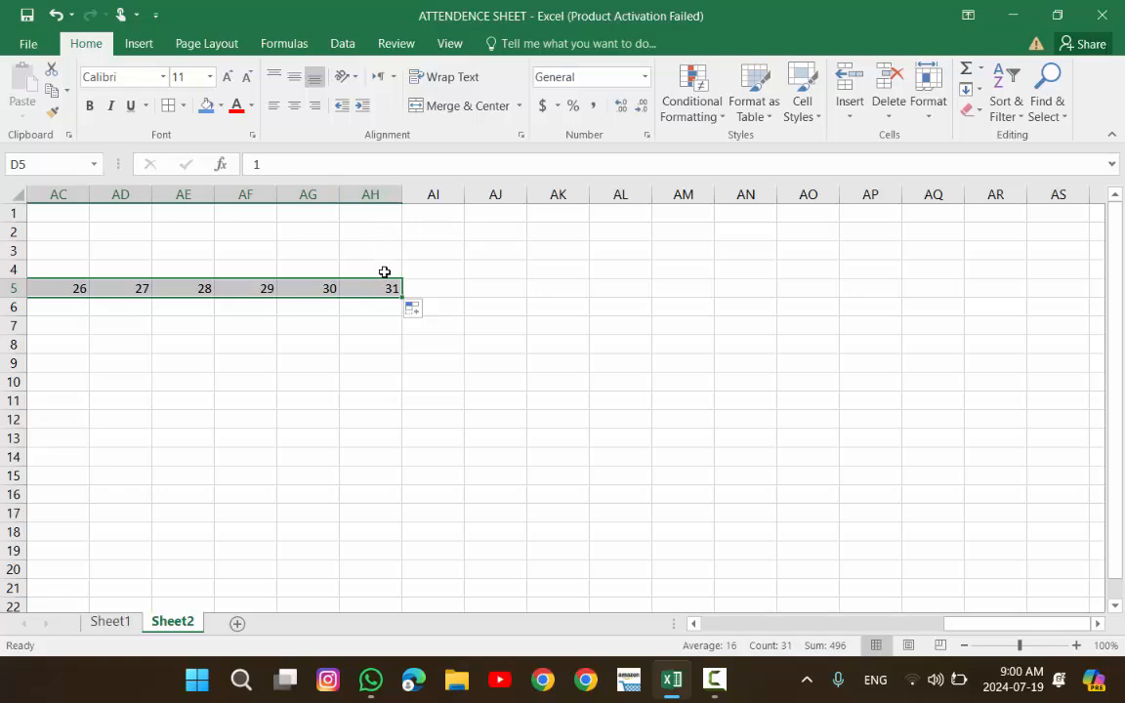
click(379, 288)
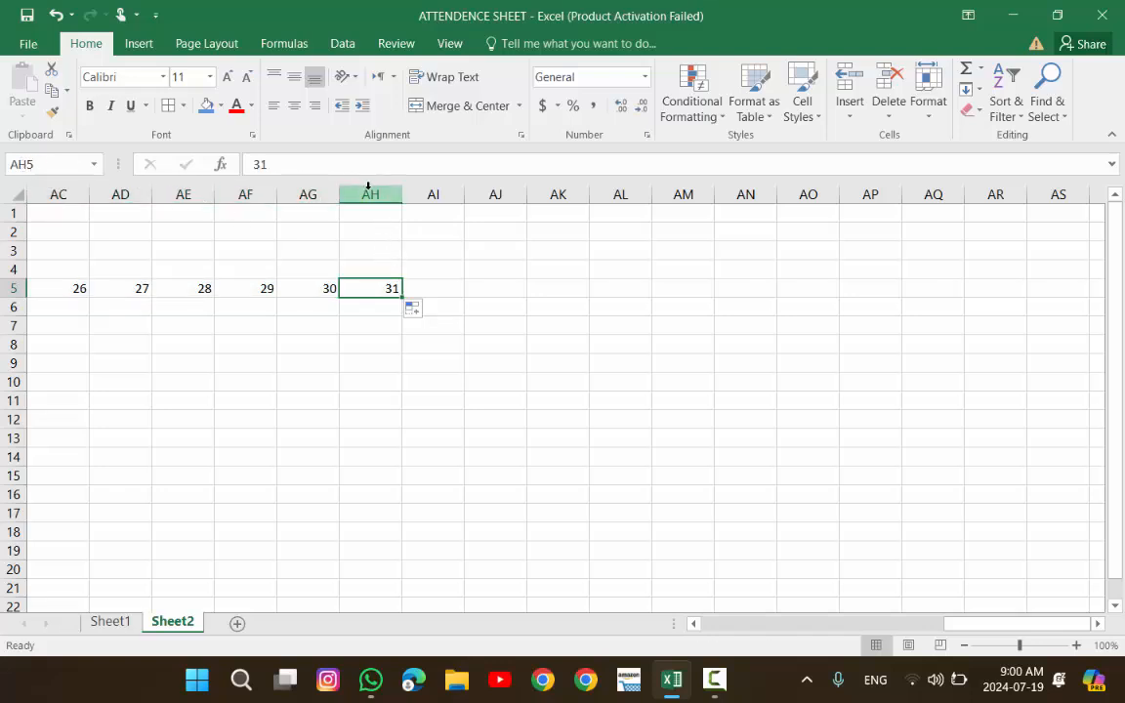
drag(988, 629, 715, 637)
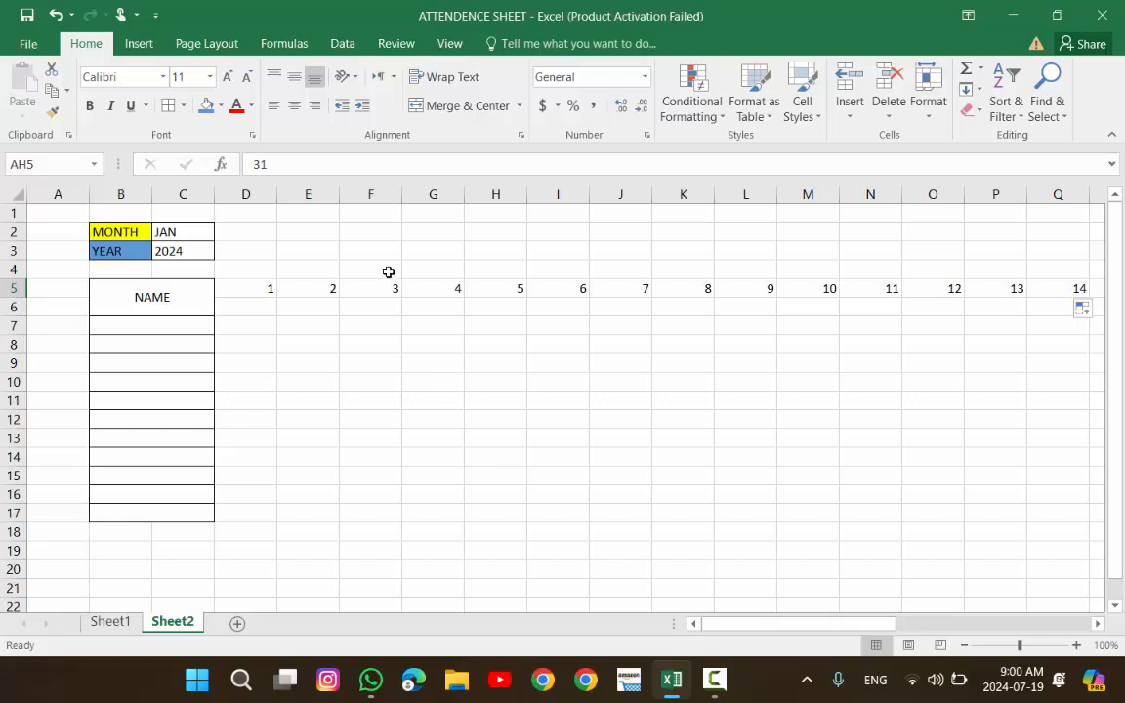
- Choose the paper size for the sheet and set the page orientation to landscape
click(224, 46)
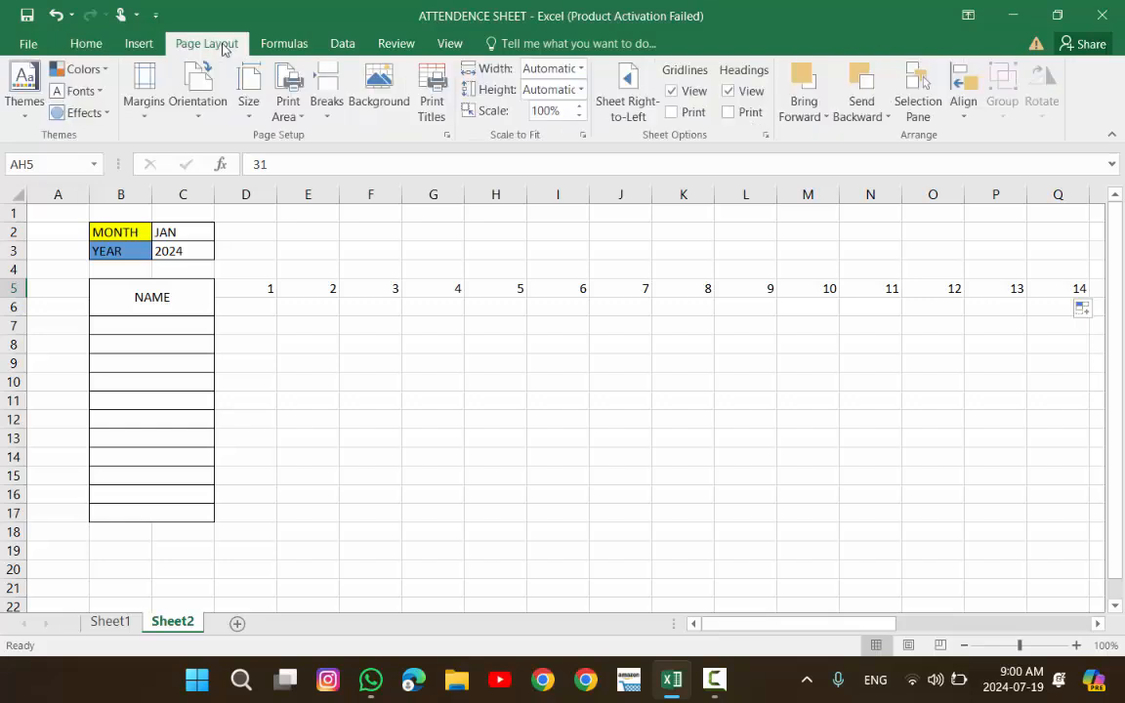
click(259, 105)
click(273, 390)
click(198, 103)
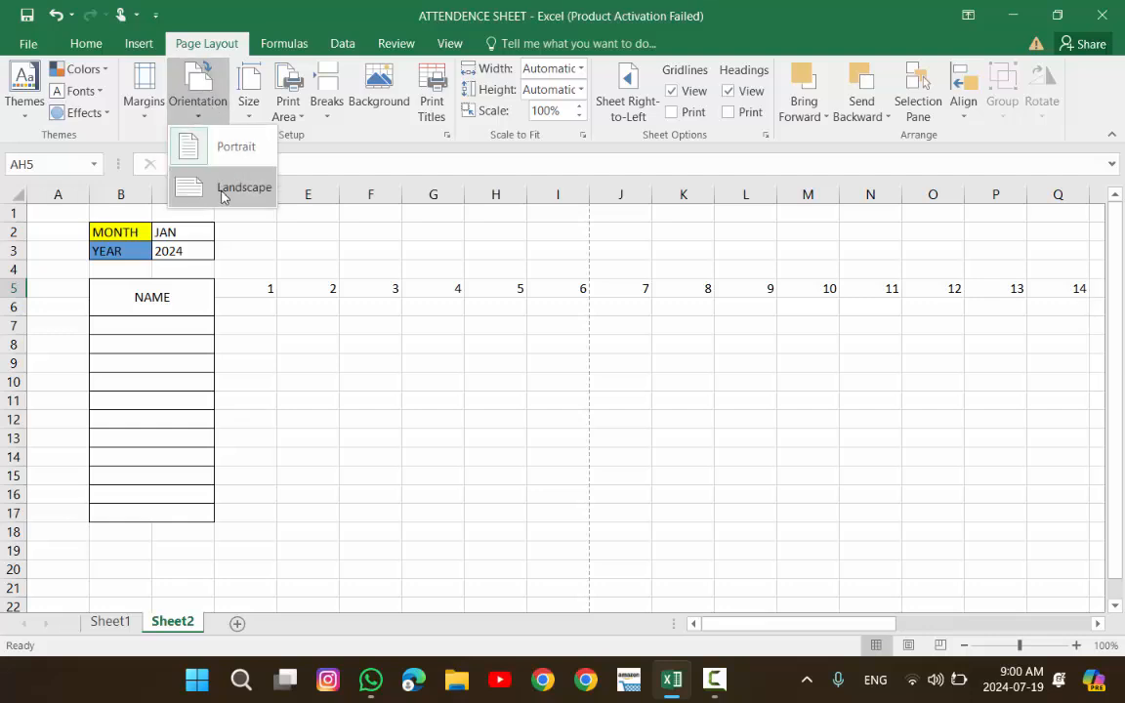
click(224, 196)
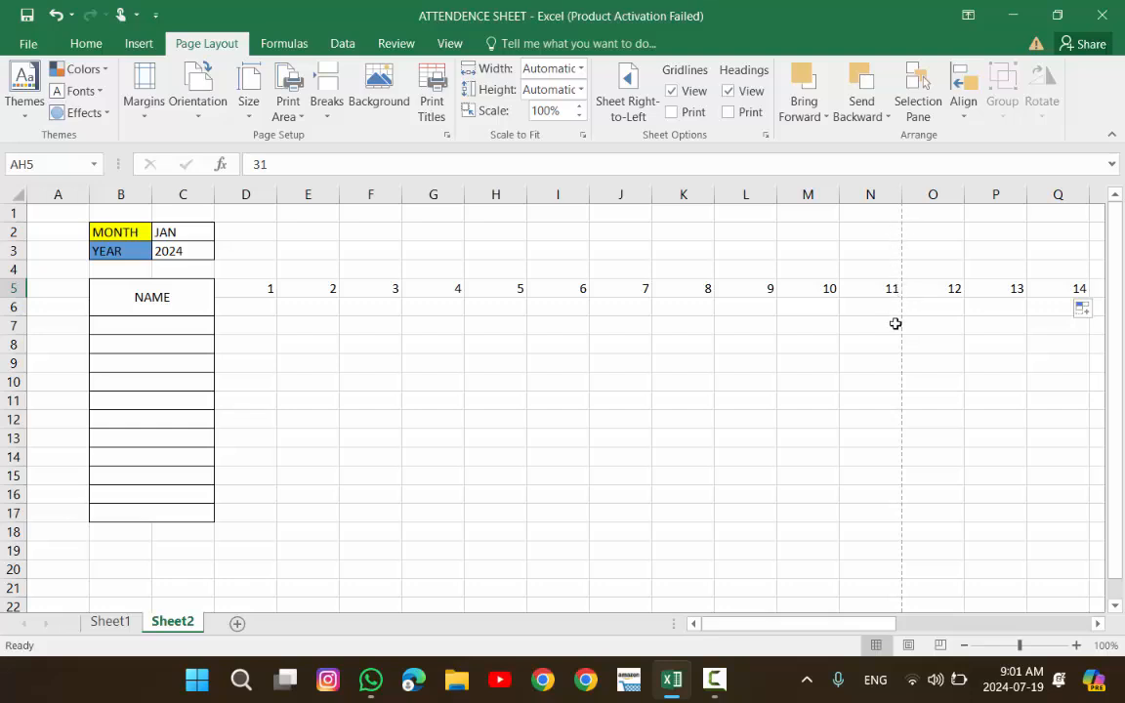
click(888, 289)
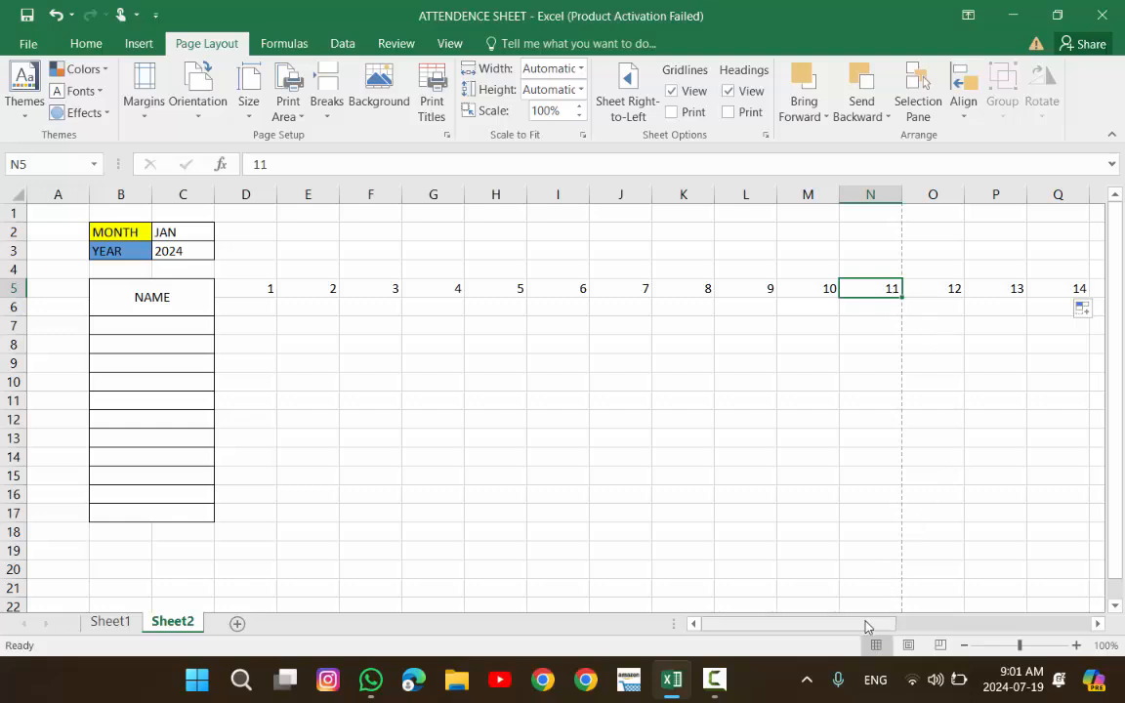
drag(868, 625, 768, 617)
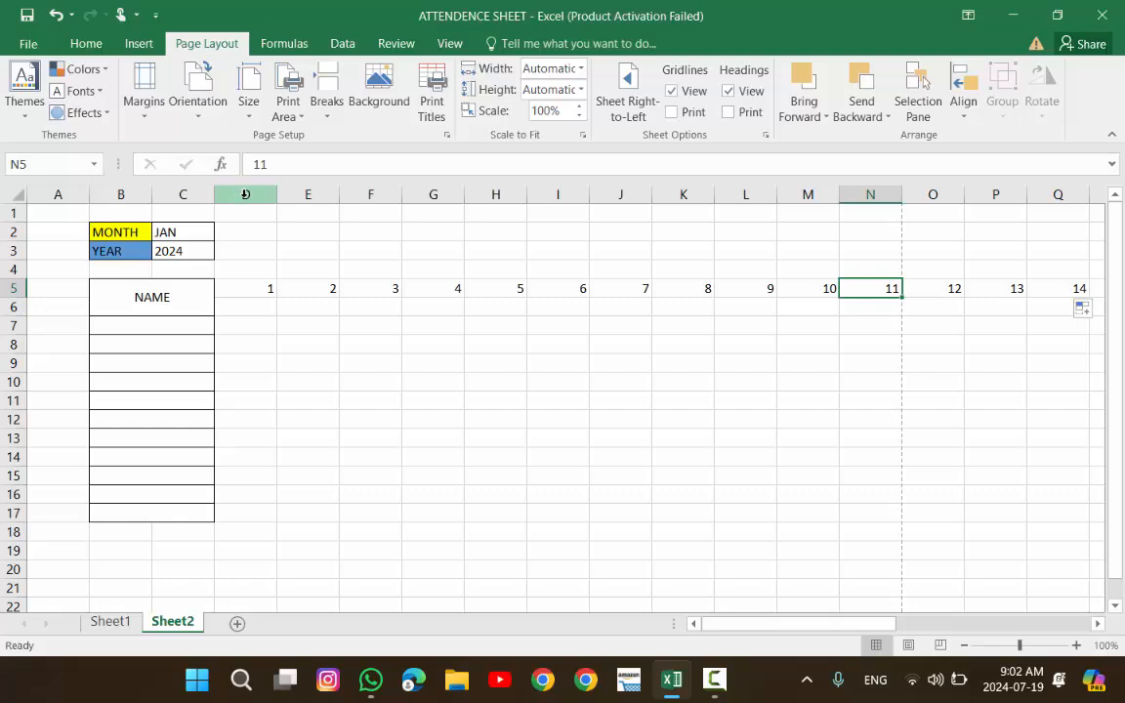
- Narrow the day columns D through AH together so all 31 fit the page width, and narrow column A
click(245, 194)
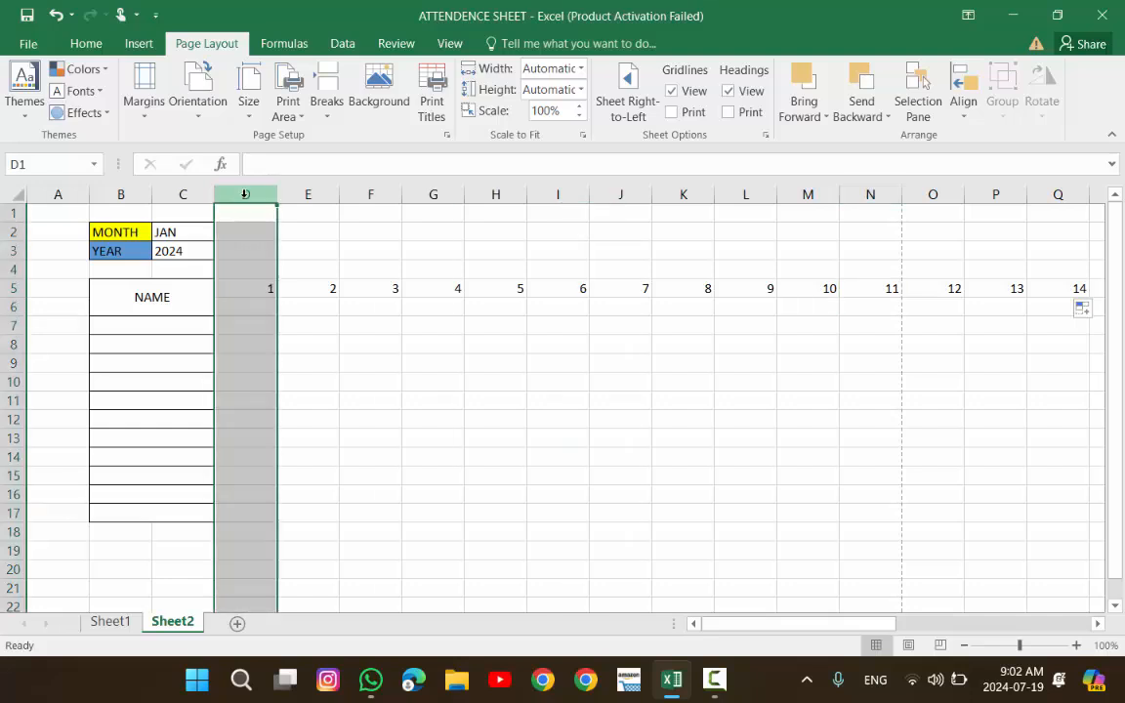
drag(245, 194, 959, 201)
drag(936, 623, 686, 623)
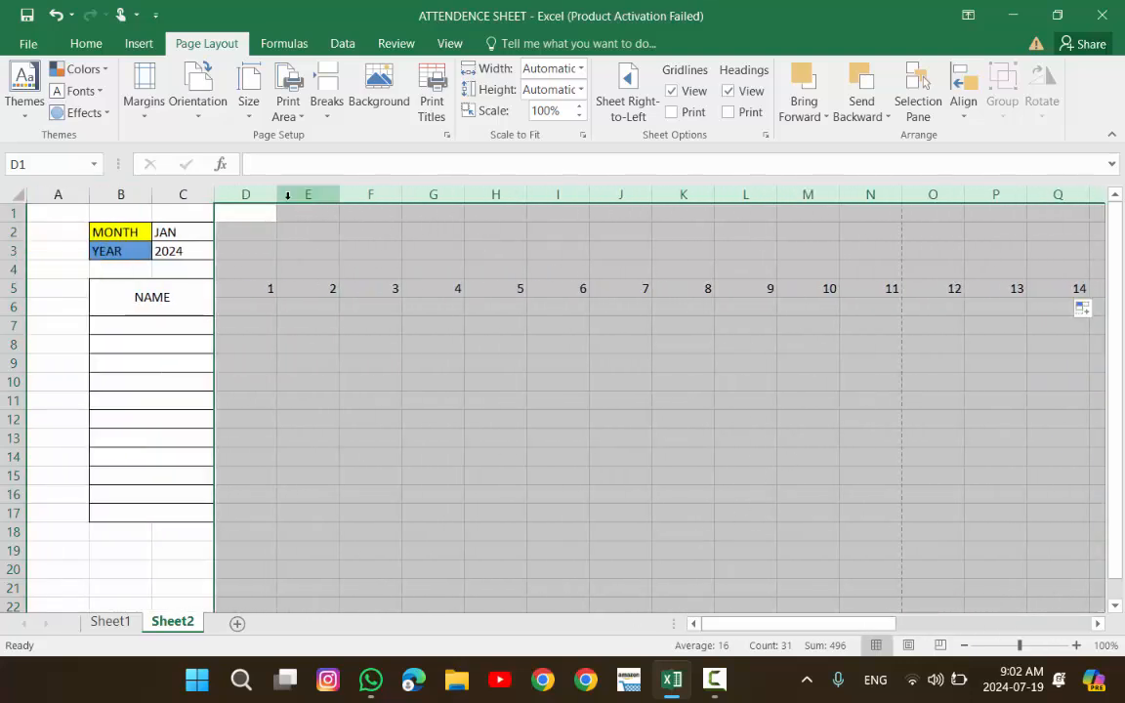
drag(278, 196, 278, 197)
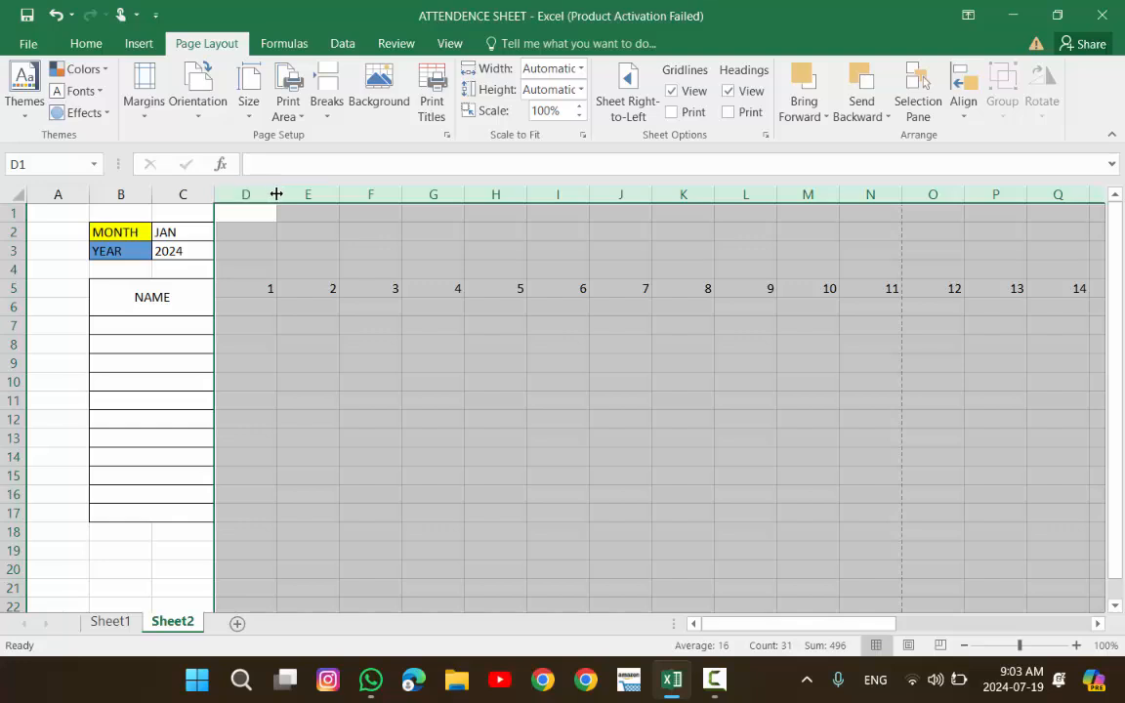
drag(276, 194, 234, 195)
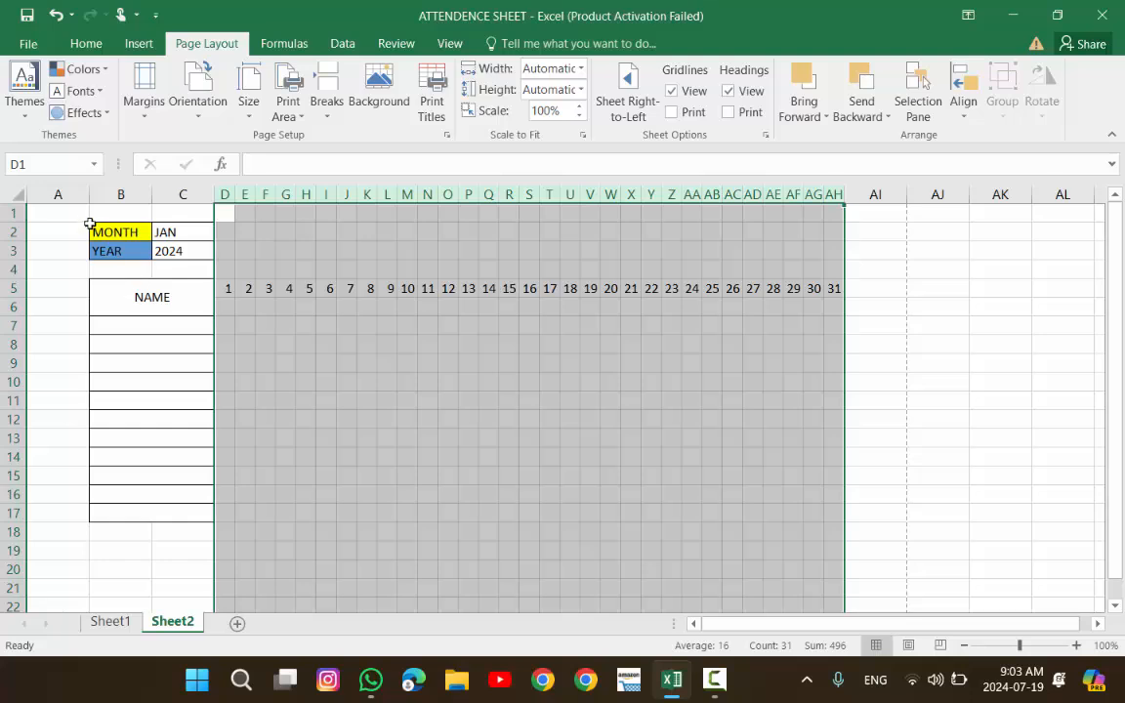
drag(90, 196, 53, 196)
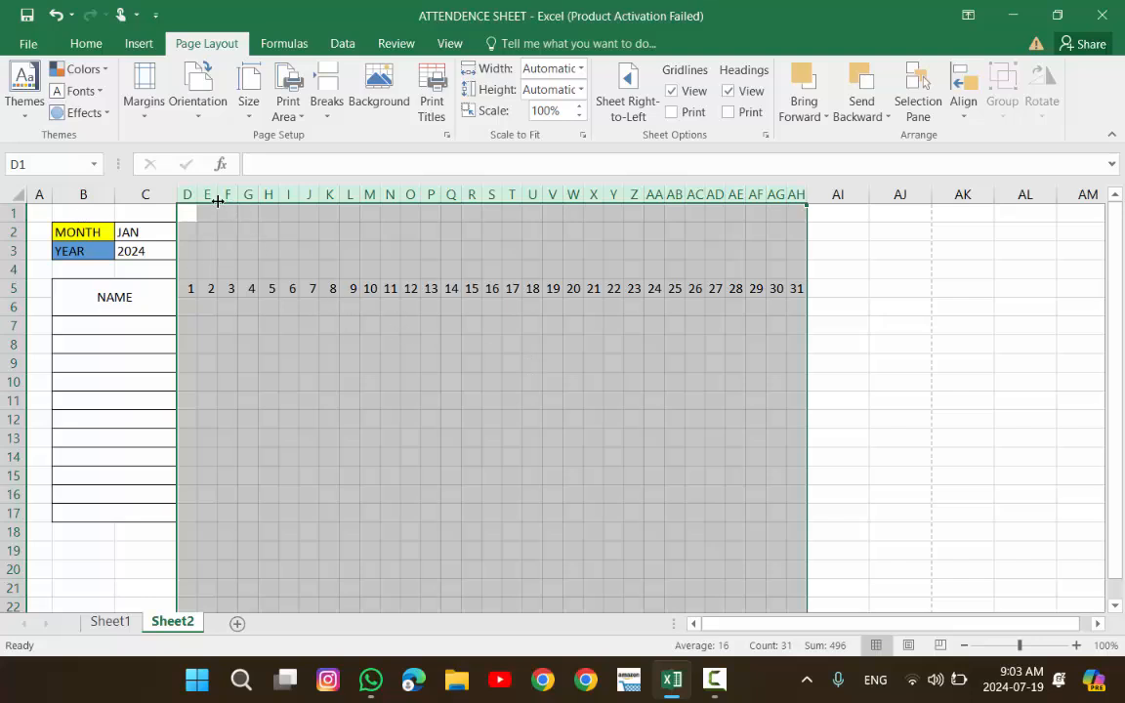
- Set the column width of the day columns D through AH to 2.5
mouse_move(195, 194)
mouse_down()
mouse_move(211, 203)
mouse_move(188, 206)
mouse_move(197, 203)
mouse_up()
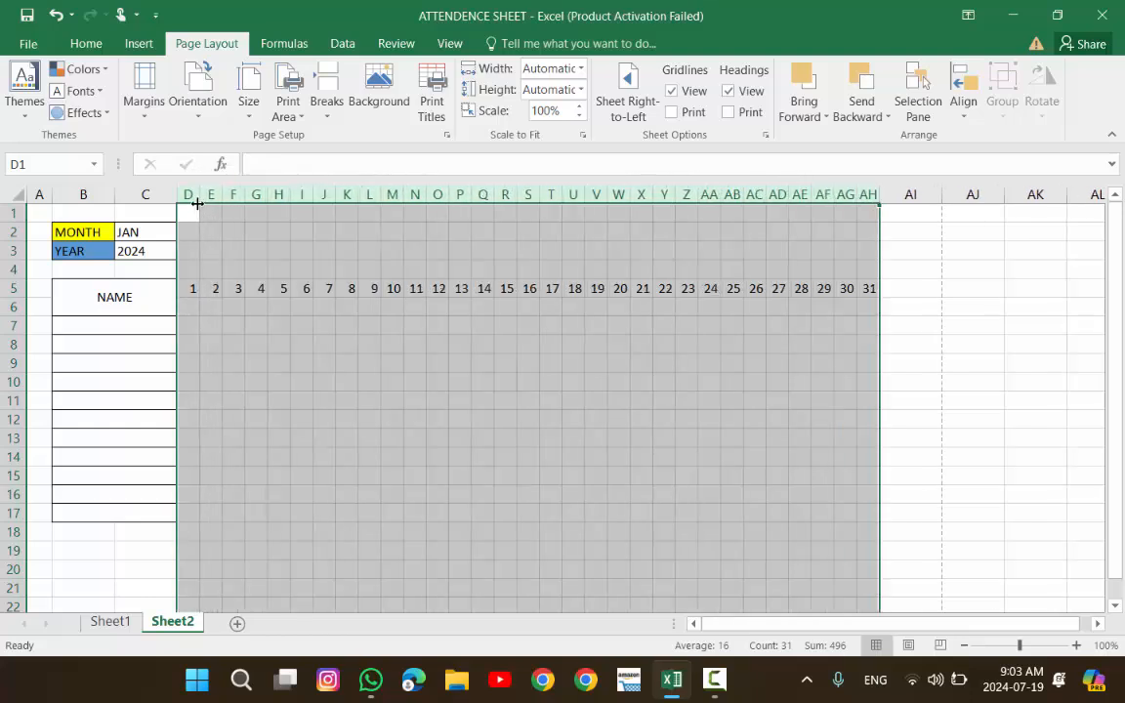
click(85, 44)
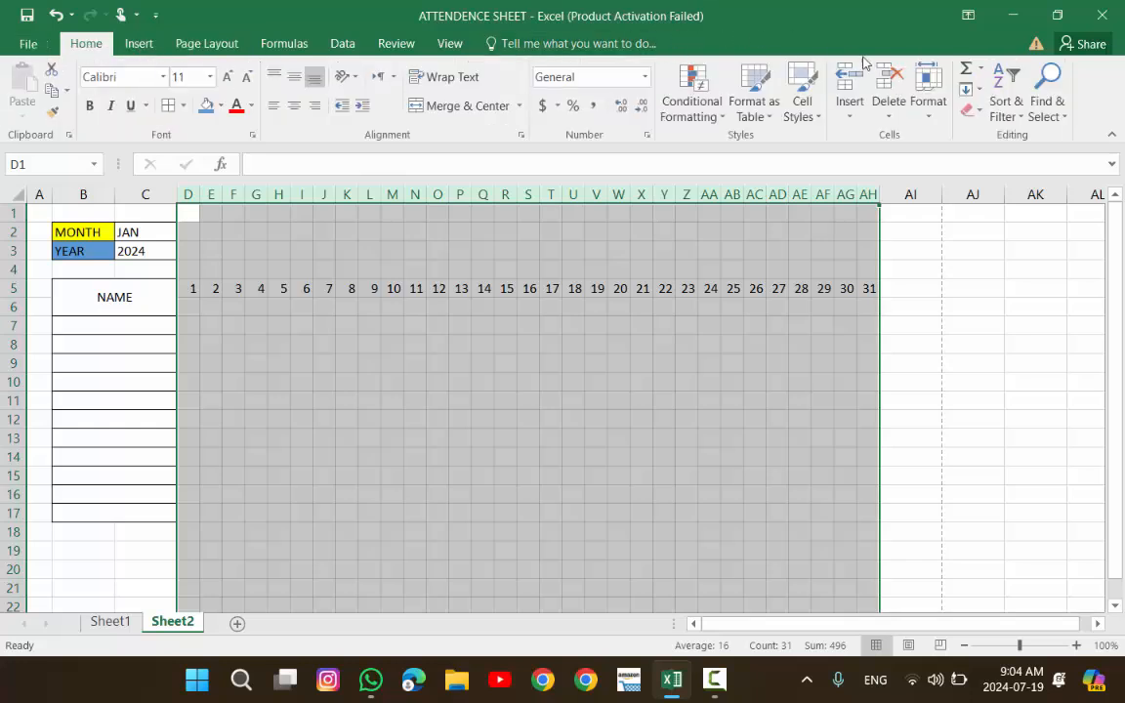
click(928, 93)
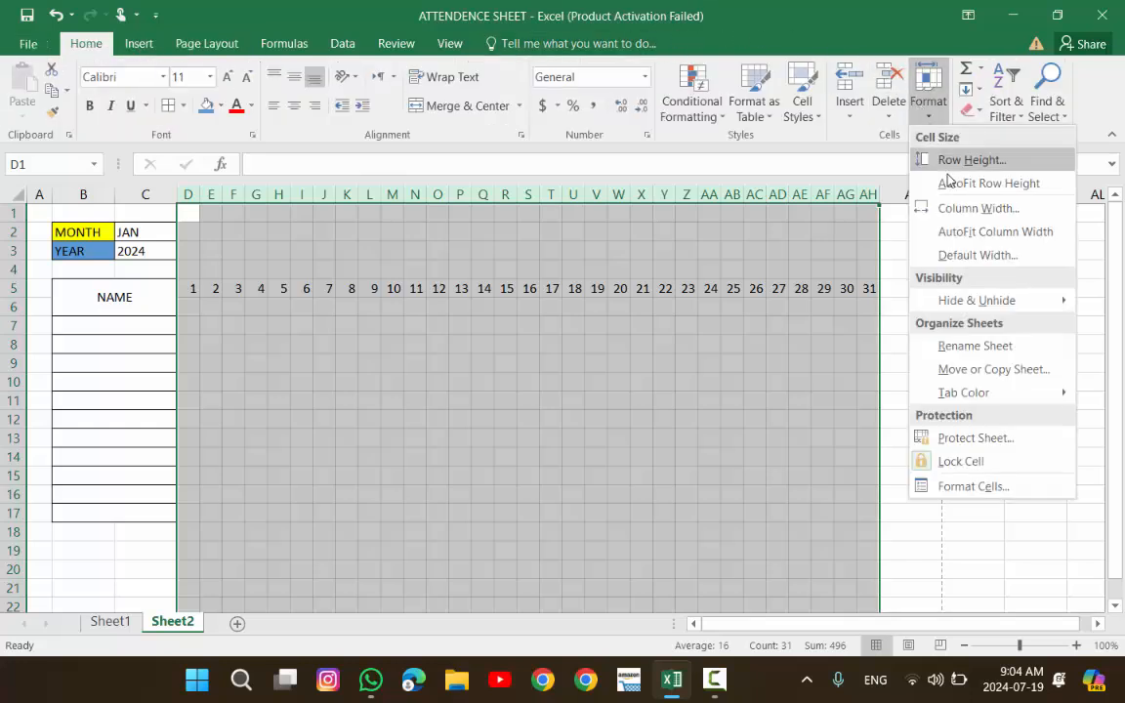
click(952, 209)
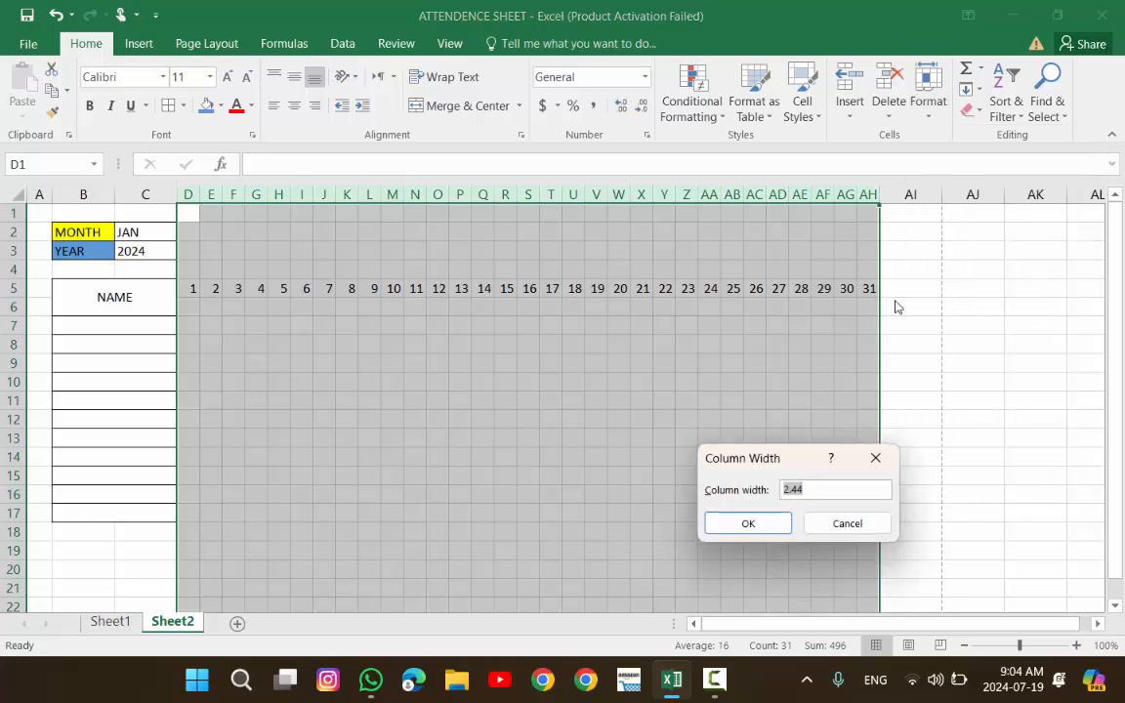
key(BackSpace)
text(2.5)
key(Return)
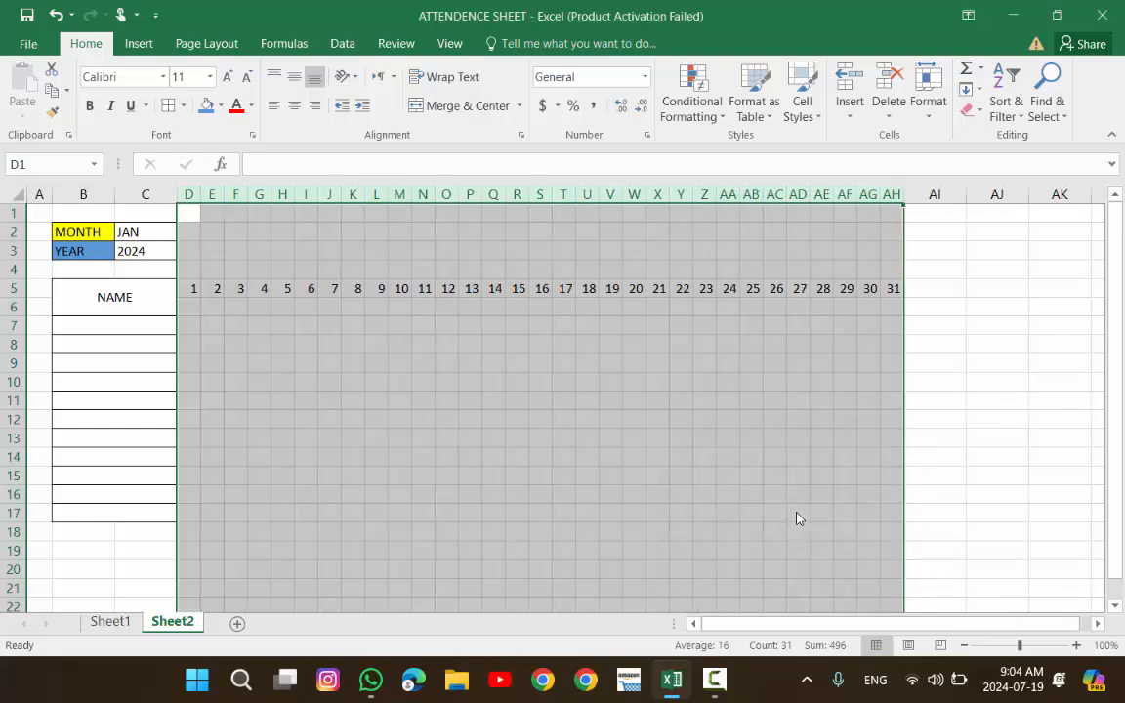
click(796, 512)
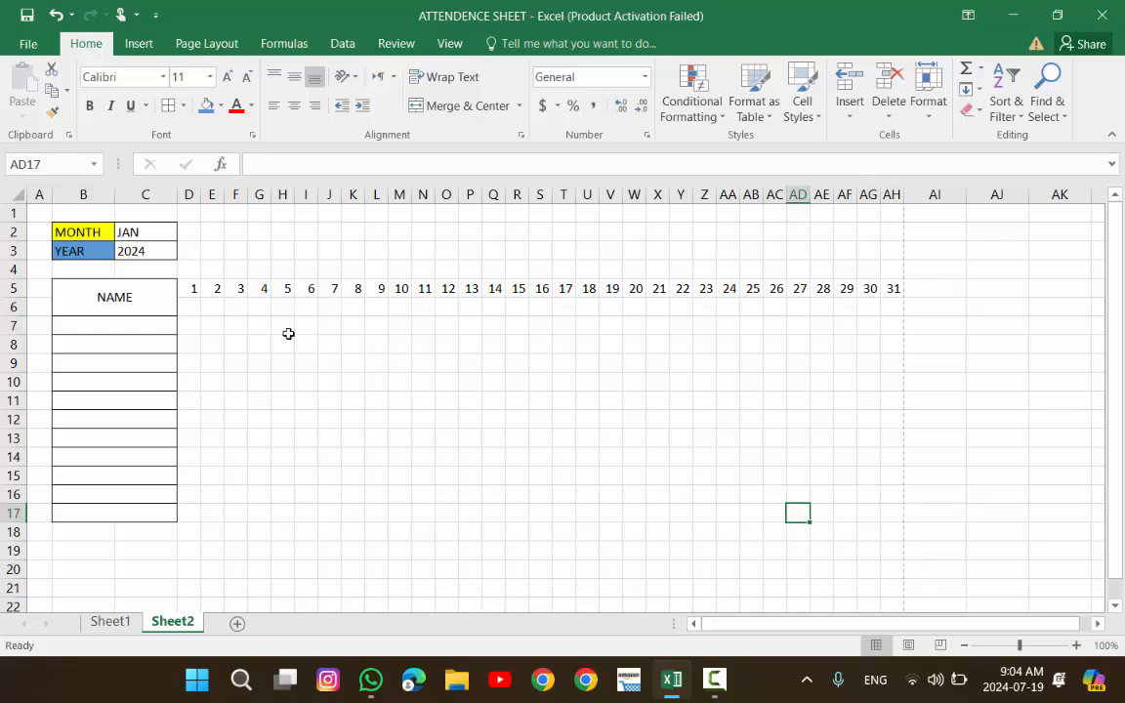
- Apply all borders to the day grid D5:AH17
drag(194, 290, 878, 514)
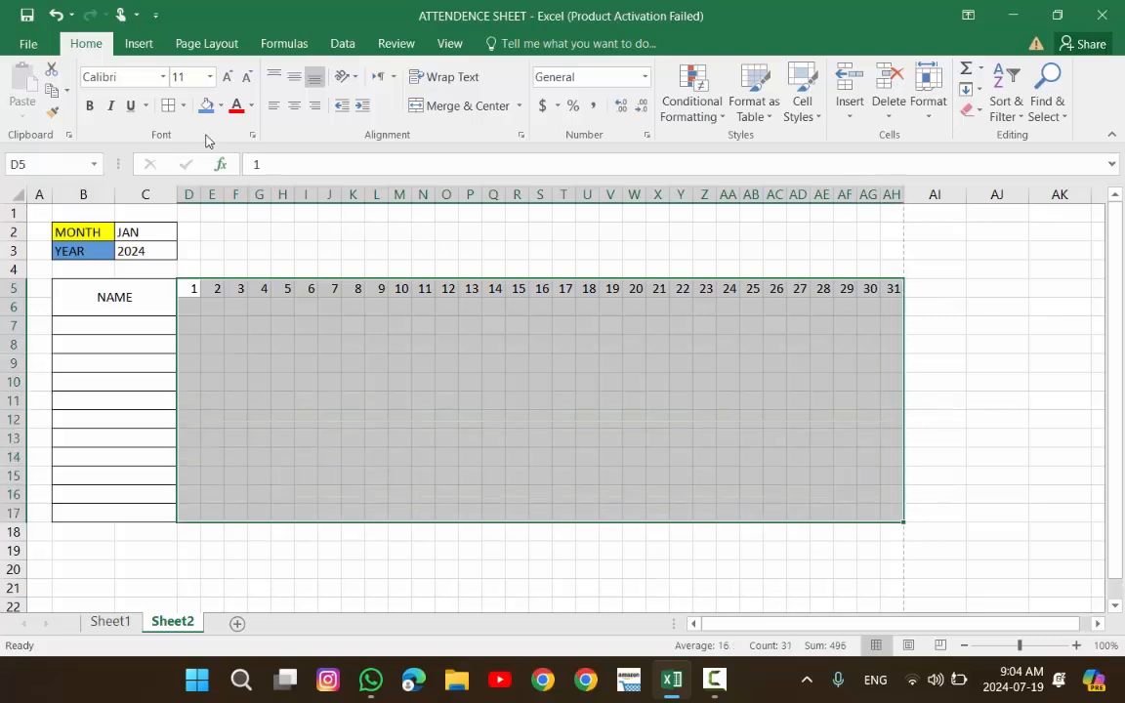
click(168, 105)
click(316, 381)
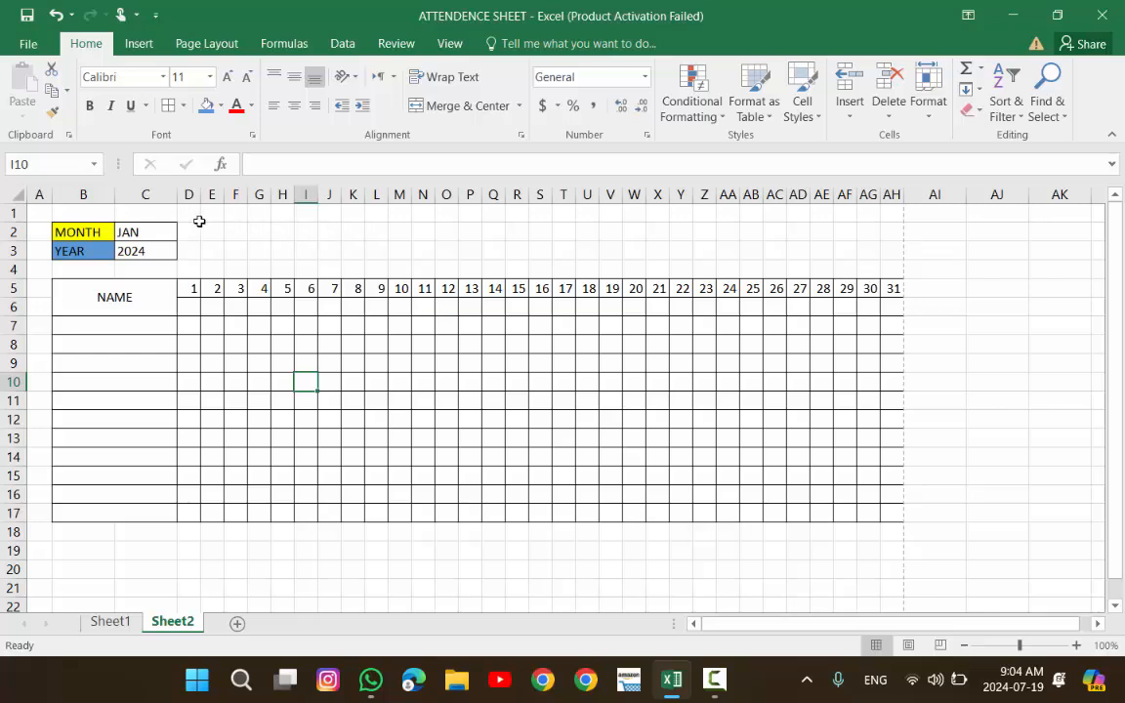
- Merge and center the range D2:AH3 beside the month and year block, and middle-align it vertically
drag(189, 231, 866, 244)
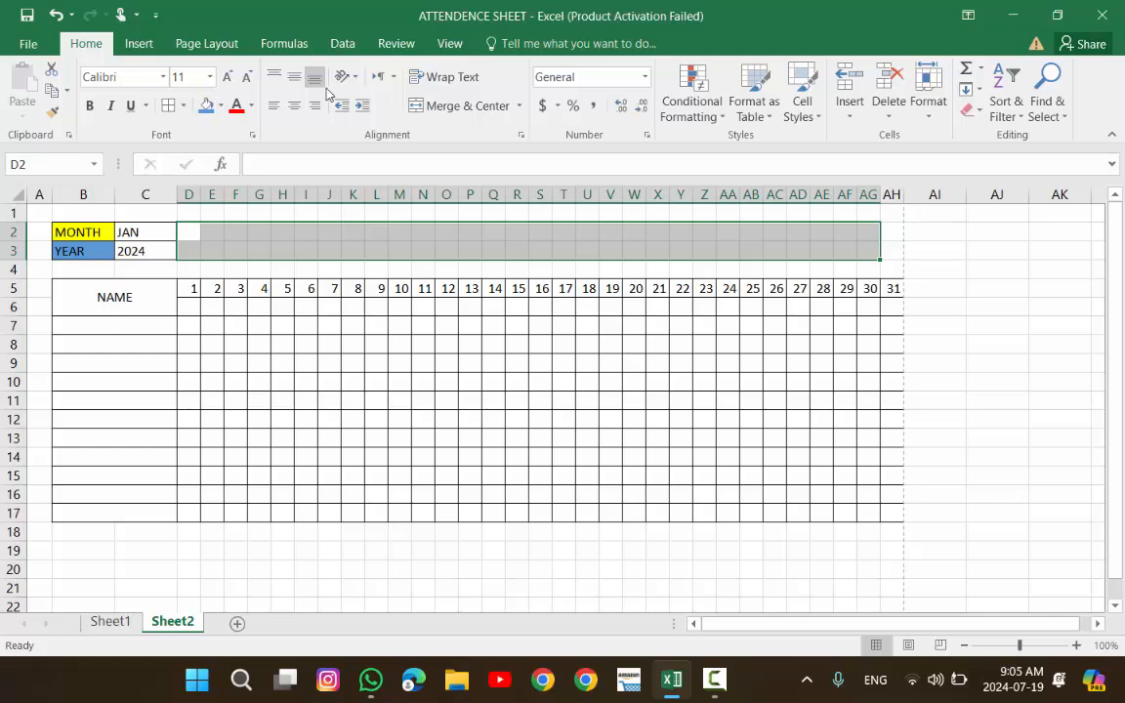
click(183, 232)
drag(184, 232, 893, 249)
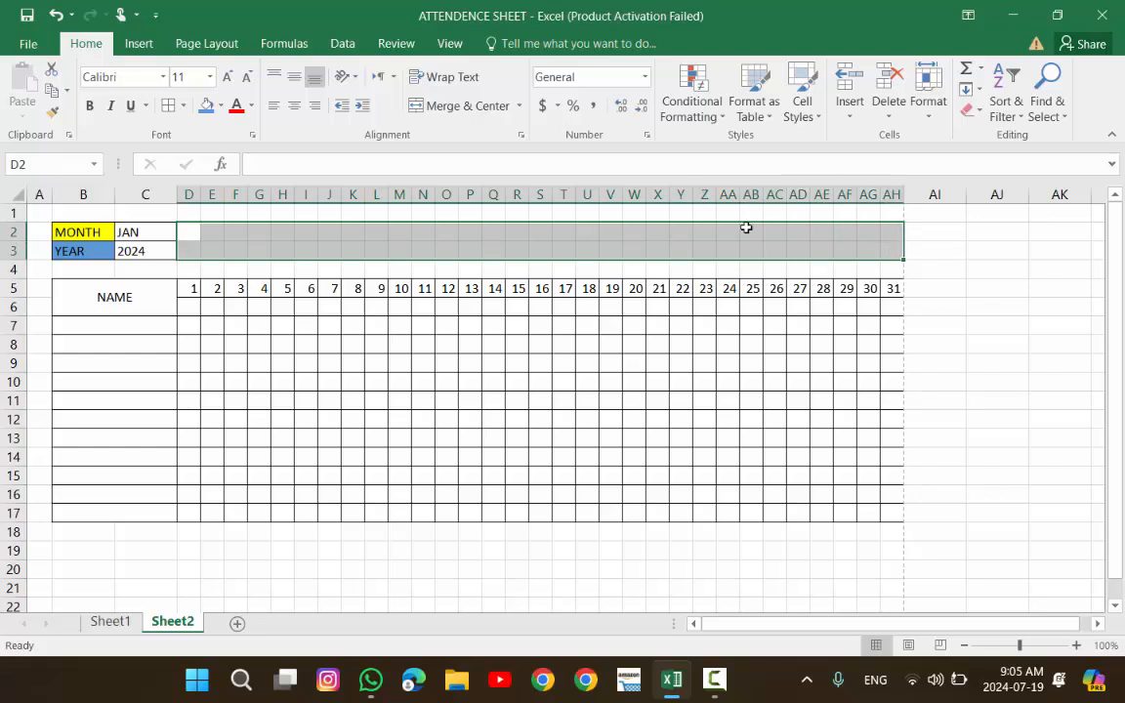
click(440, 105)
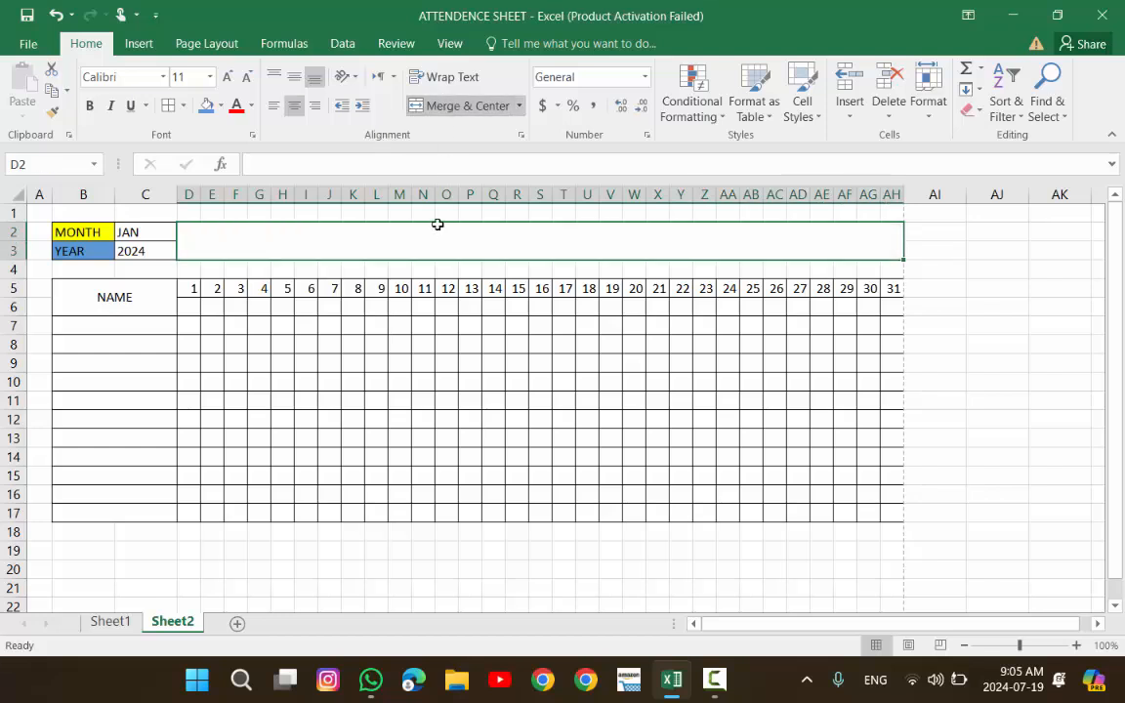
click(296, 82)
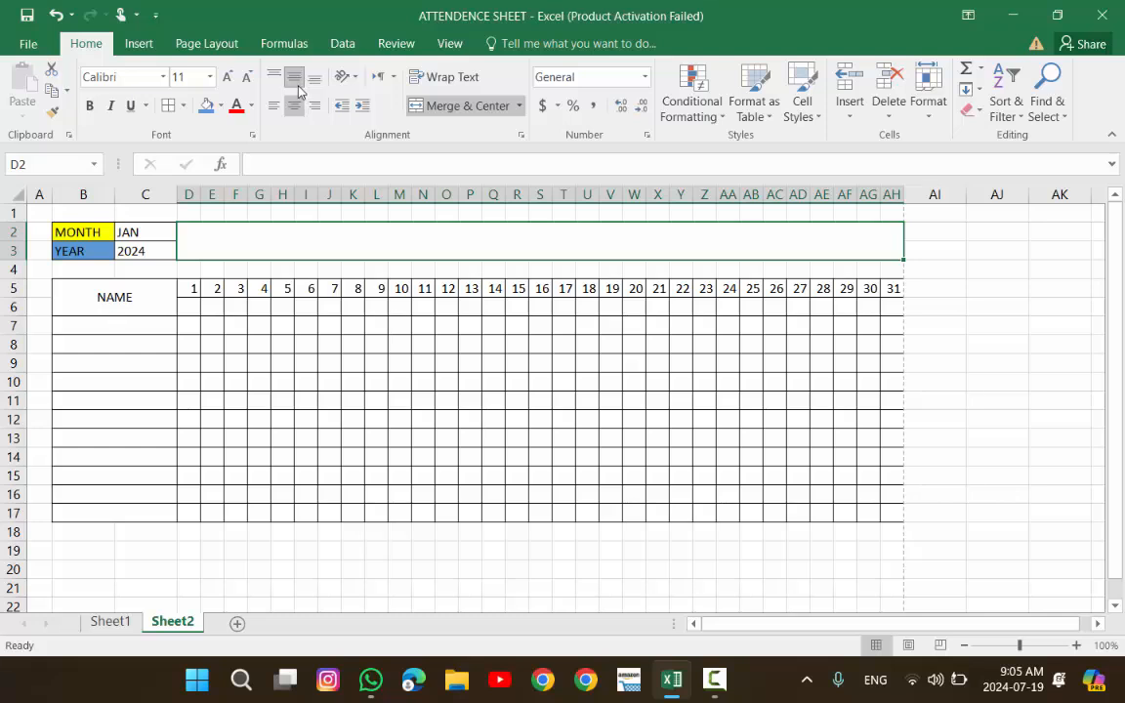
- Enter the title ATTENDENCE SHEET in the merged cell D2
text(a)
key(BackSpace)
text(A)
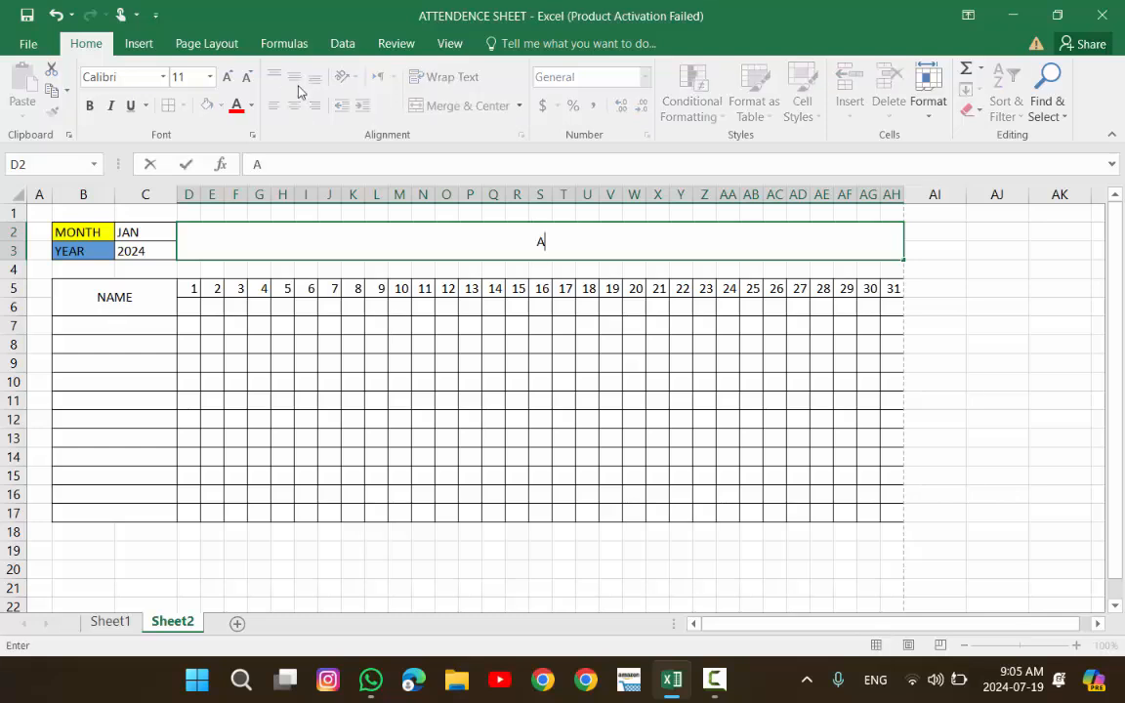
text(TTENDENC)
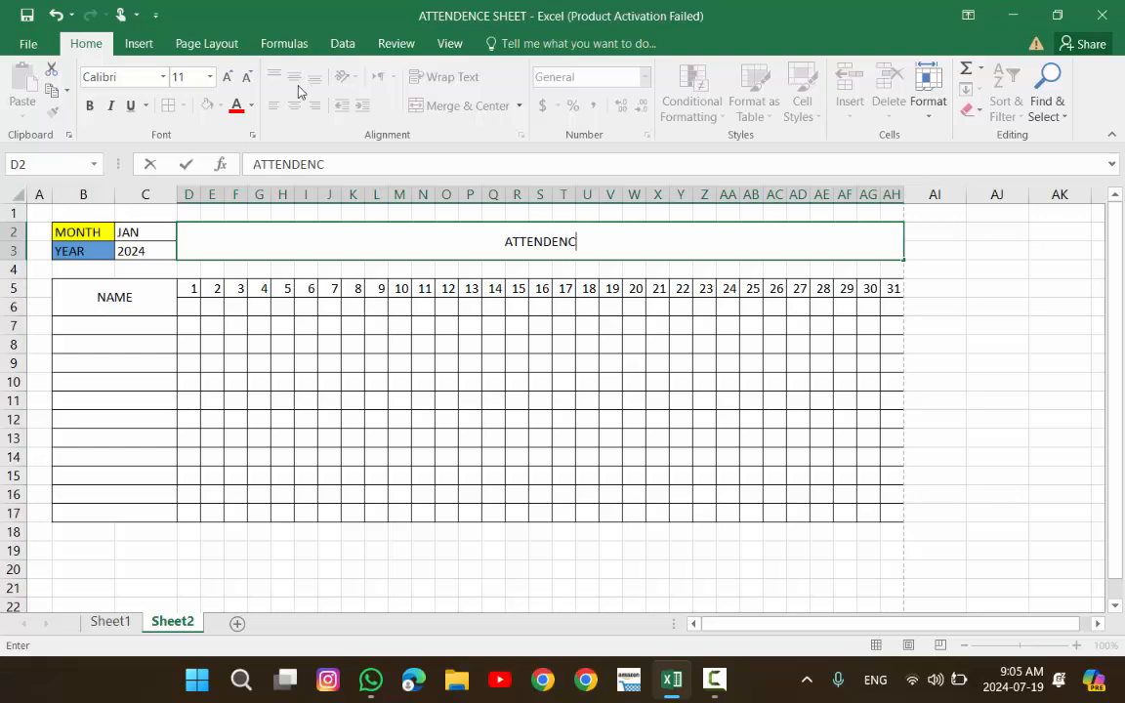
text(E SHEET)
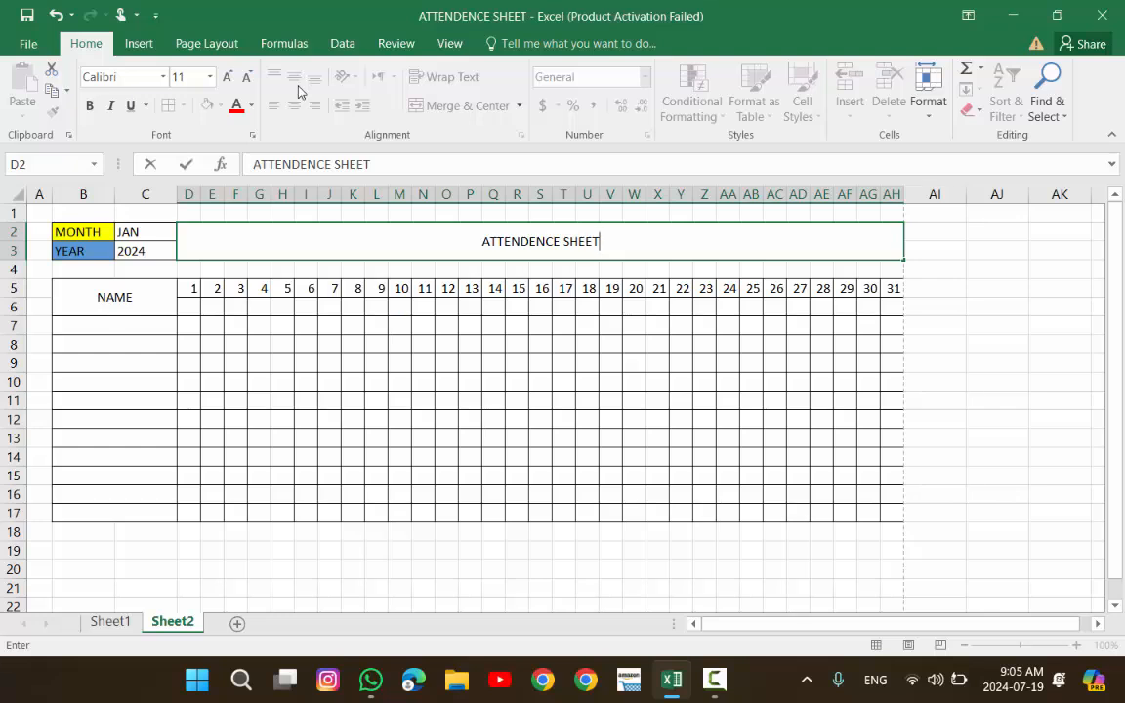
key(Return)
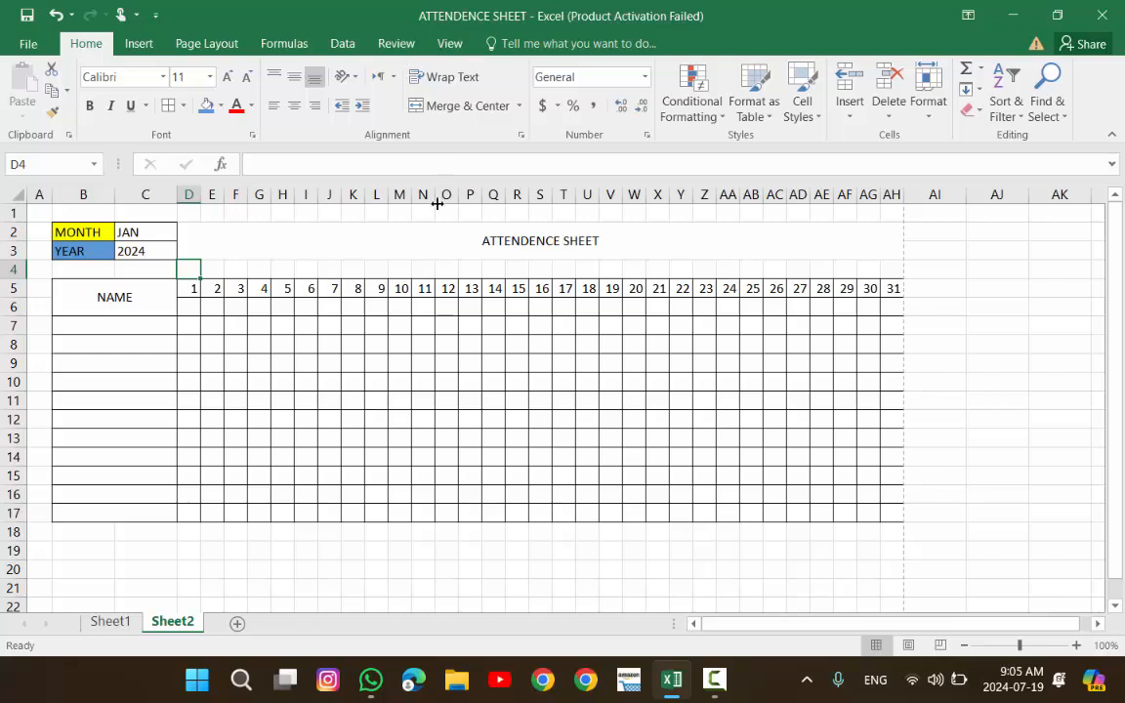
- Enlarge the ATTENDENCE SHEET title to font size 26 and make it bold
click(439, 248)
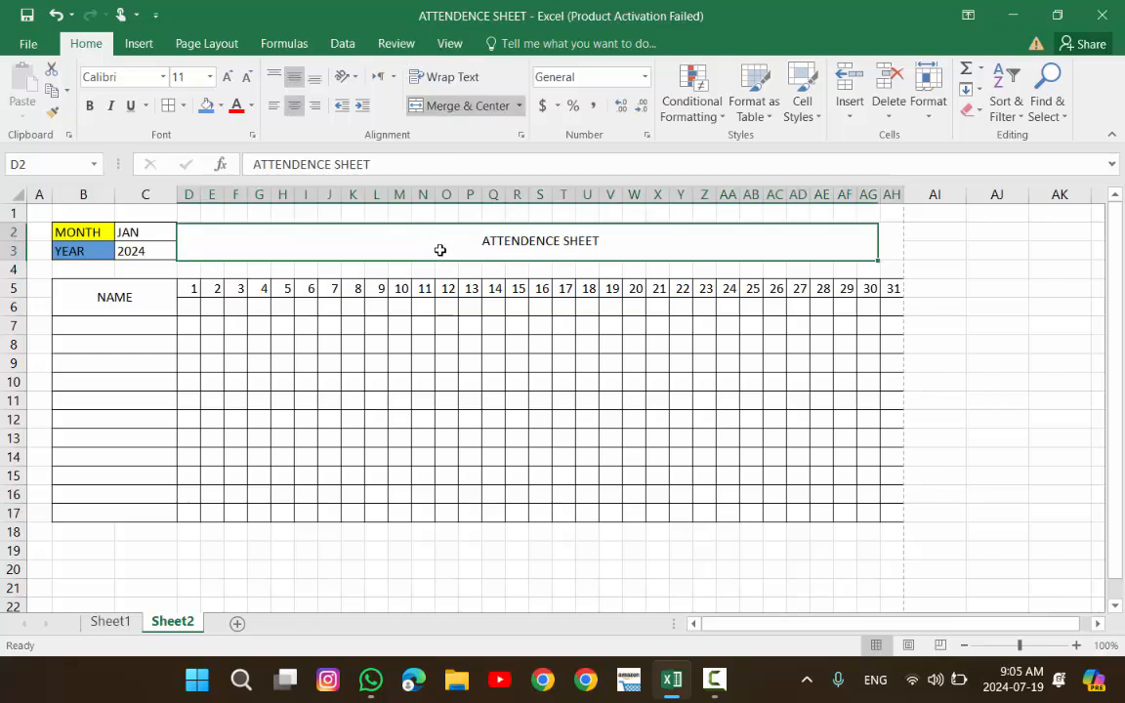
click(229, 78)
click(228, 78)
click(229, 78)
click(228, 78)
click(228, 79)
click(228, 78)
click(228, 79)
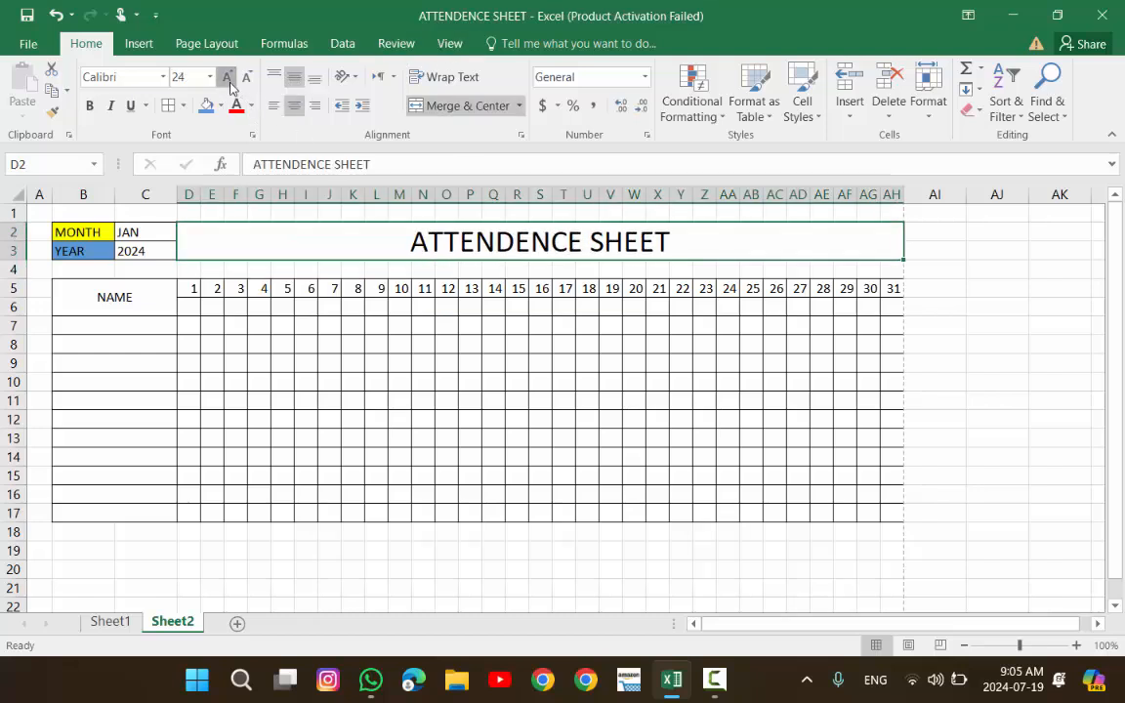
click(227, 78)
click(89, 107)
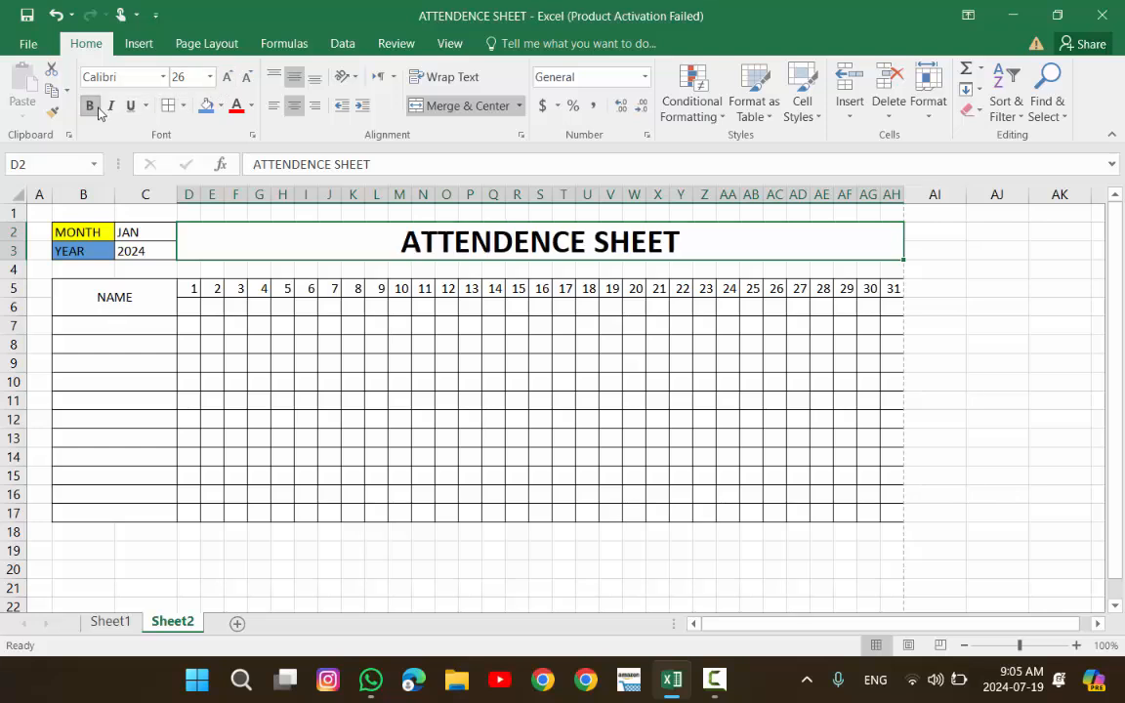
- Color the title text orange and fill its merged cell with gray
click(251, 106)
click(319, 173)
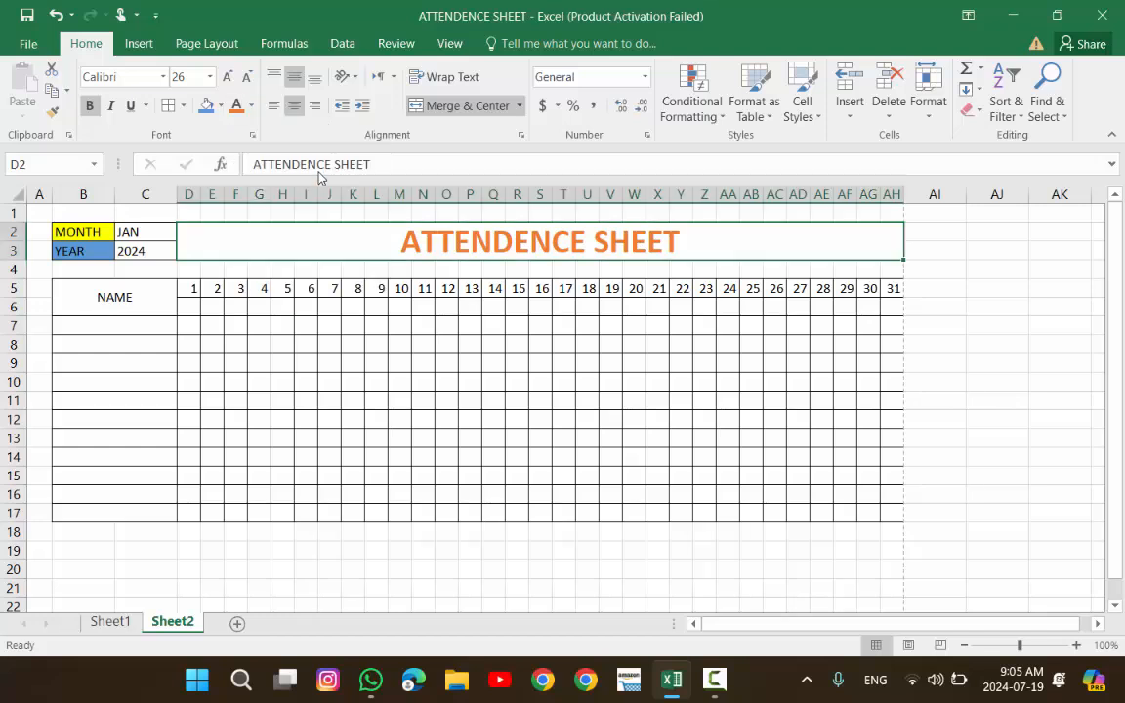
click(220, 106)
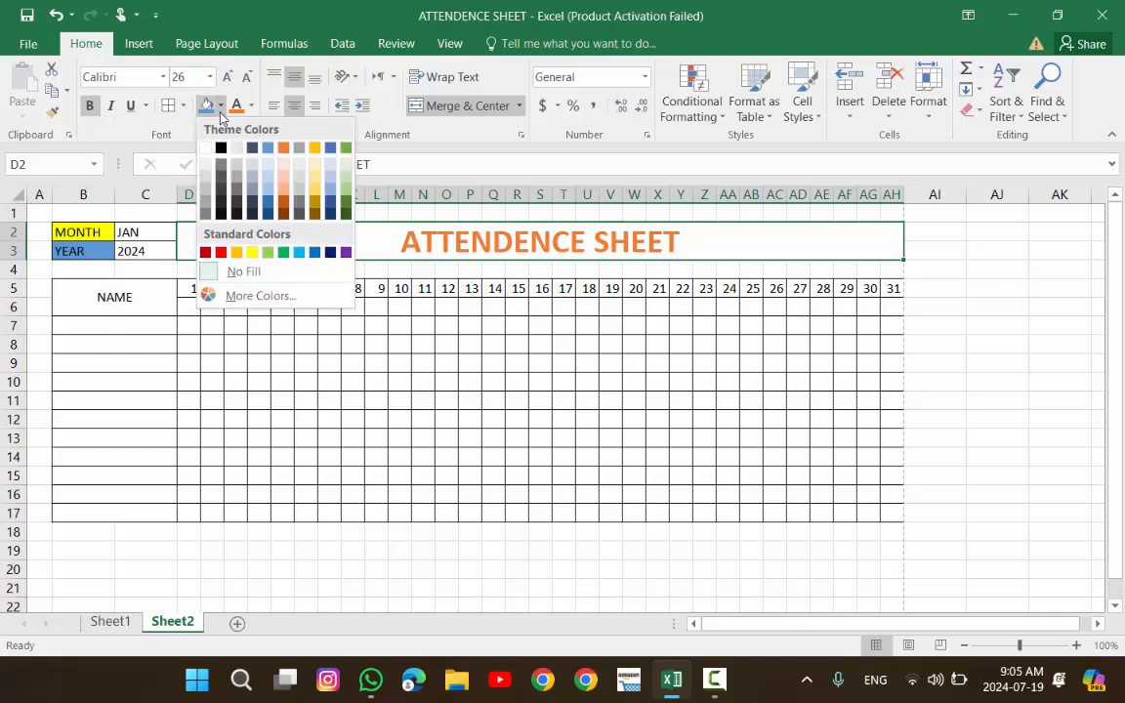
click(299, 148)
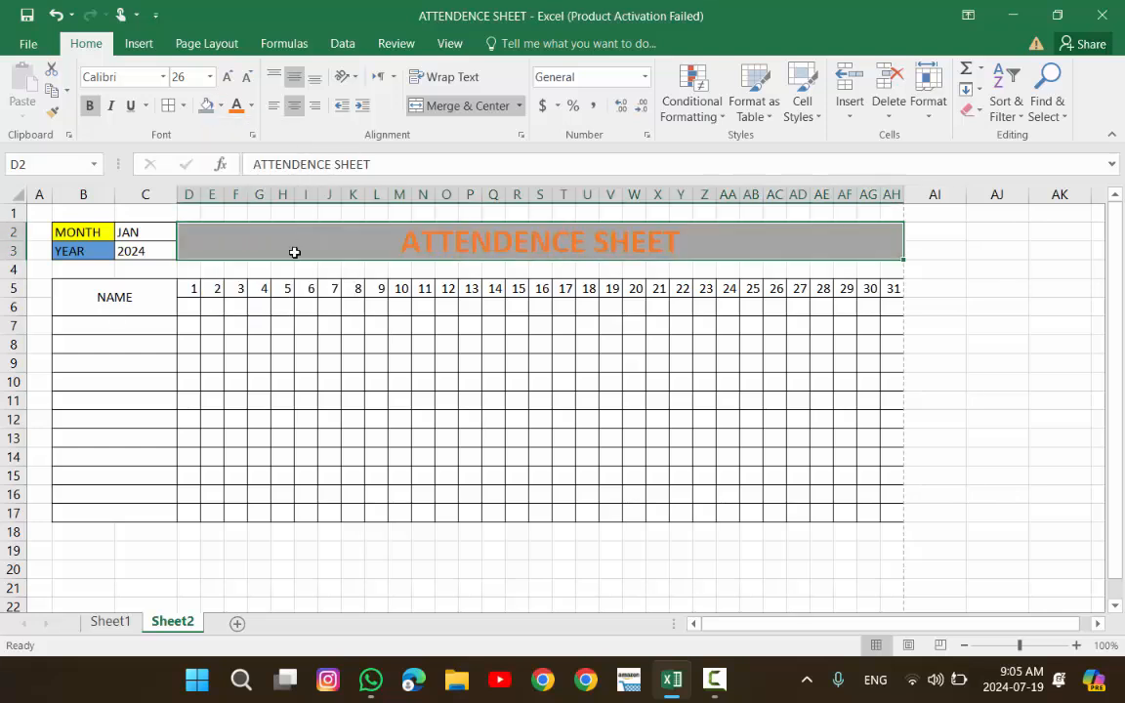
click(274, 344)
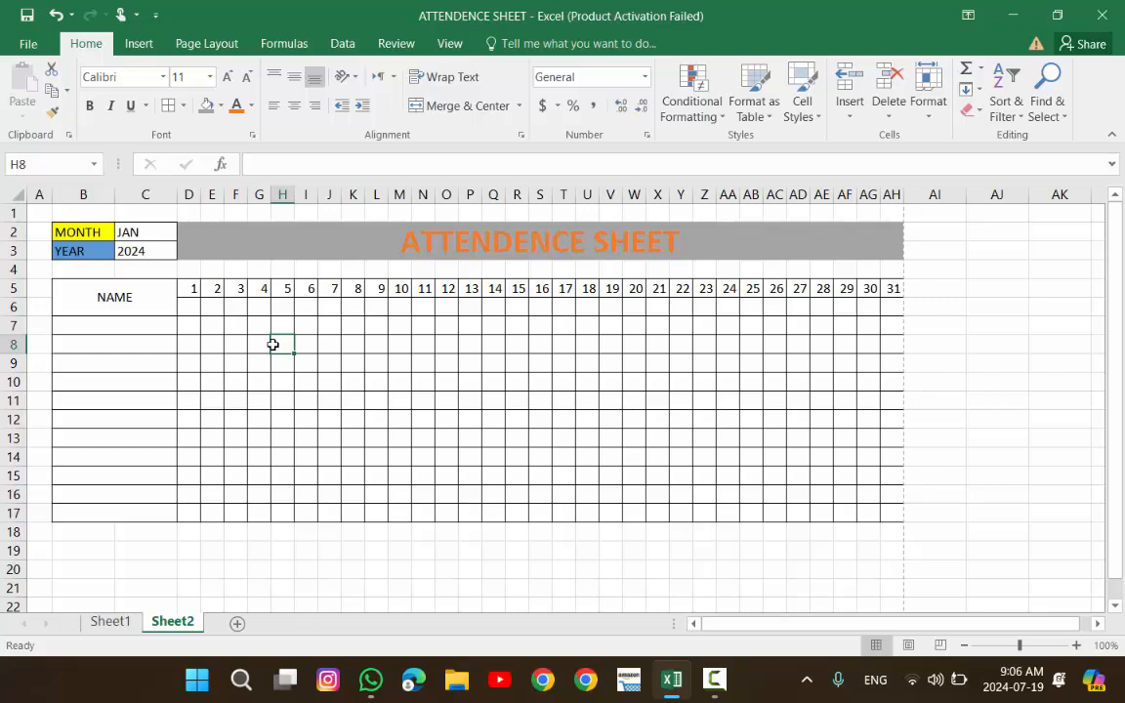
- Clear the day numbers from the header cells D5:AH5
click(392, 249)
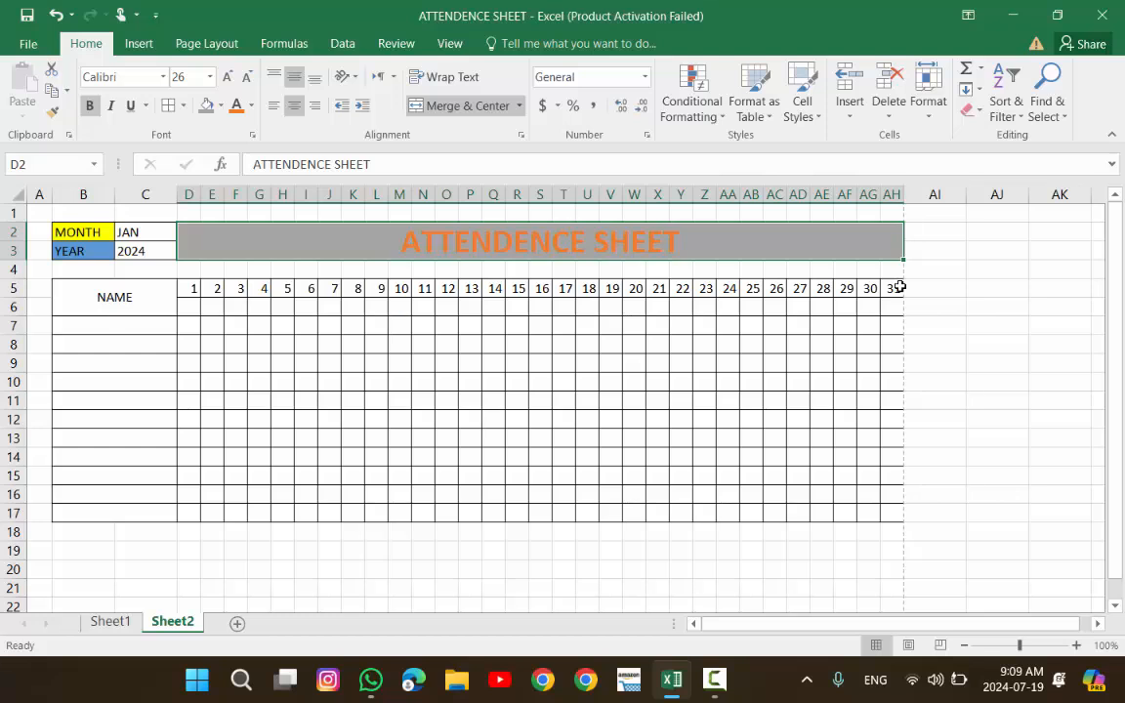
click(189, 291)
drag(190, 291, 889, 291)
key(Delete)
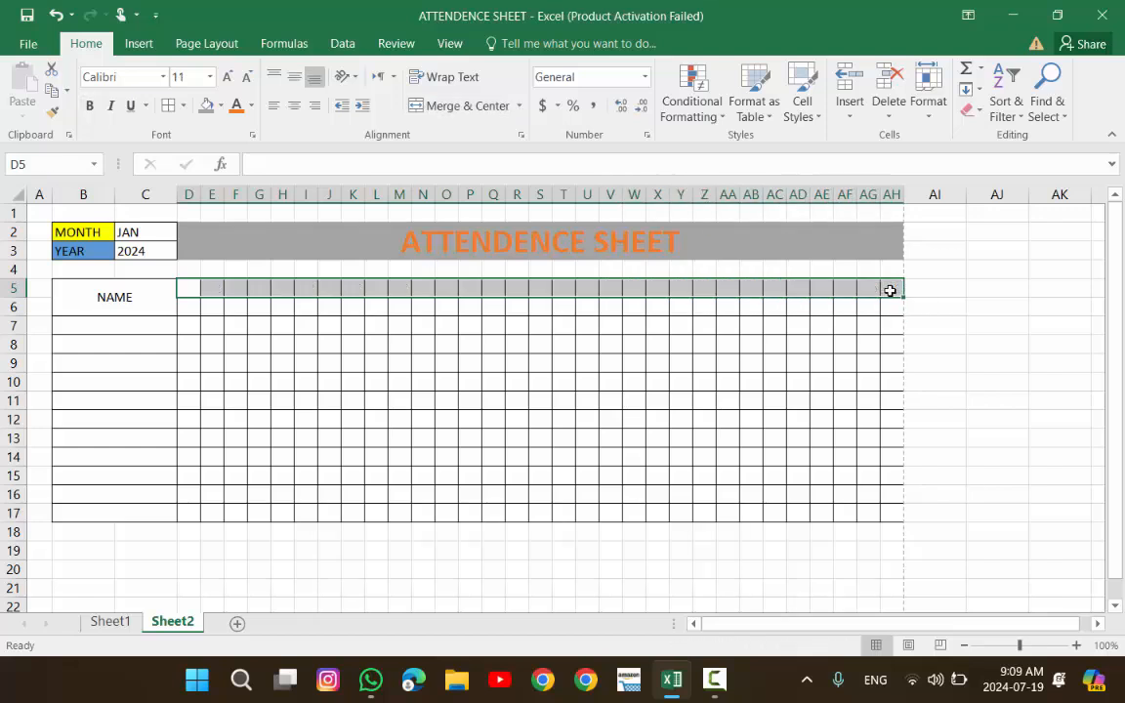
click(190, 293)
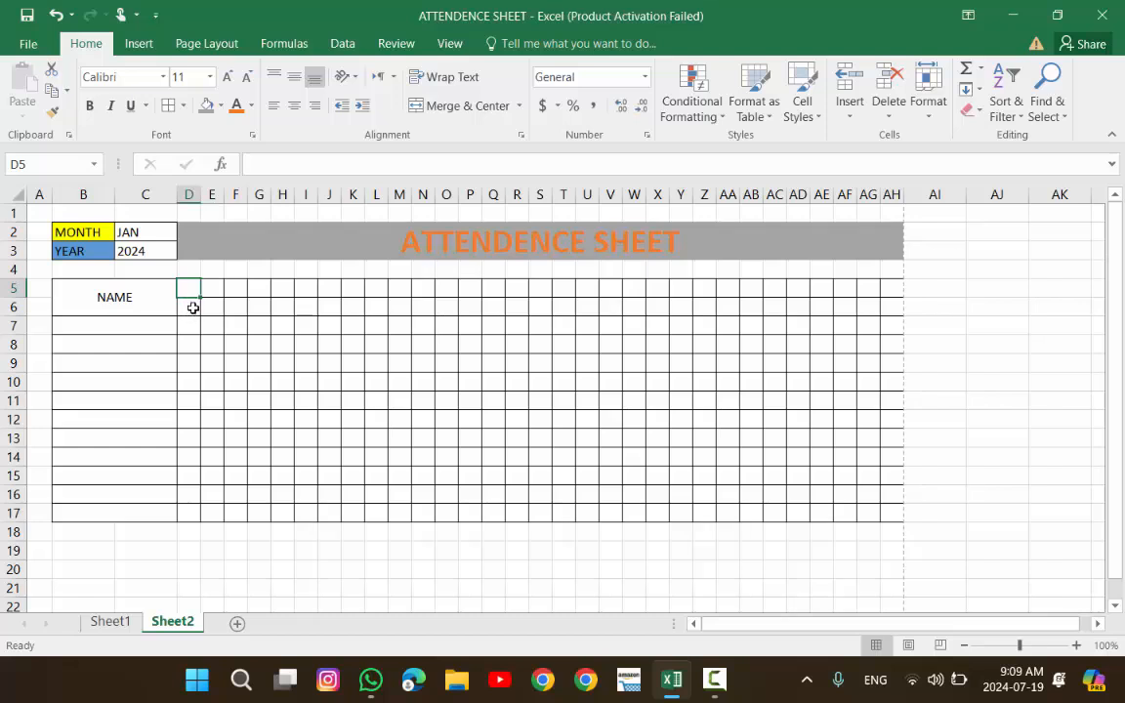
click(191, 307)
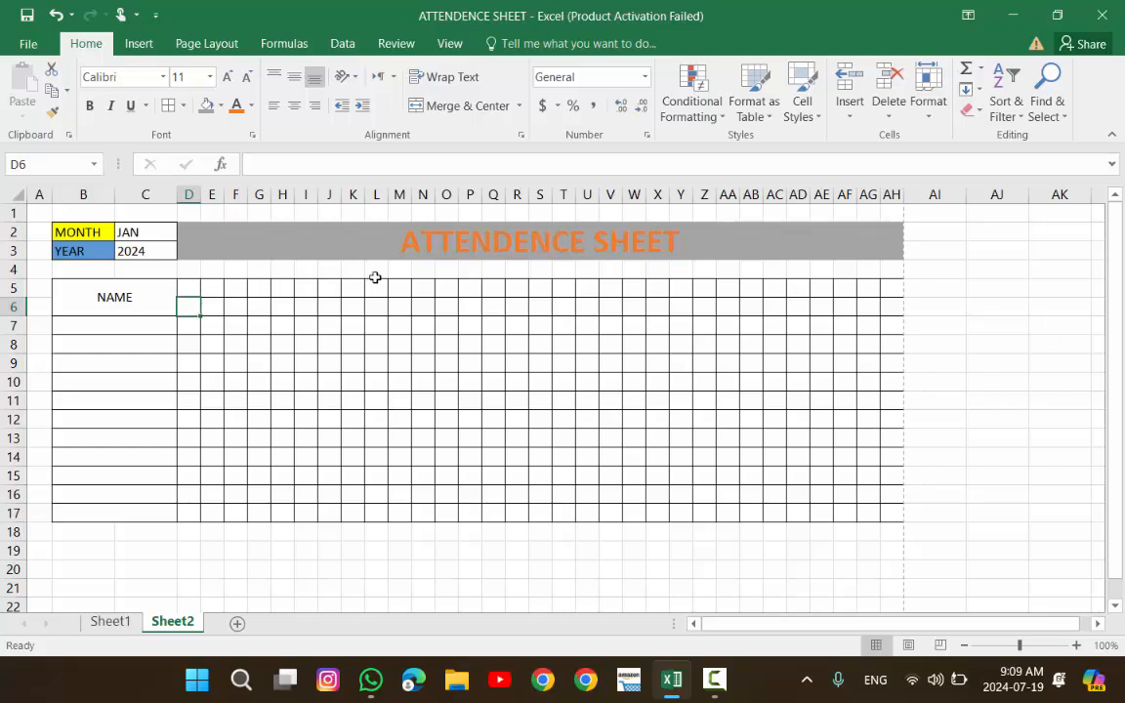
click(140, 233)
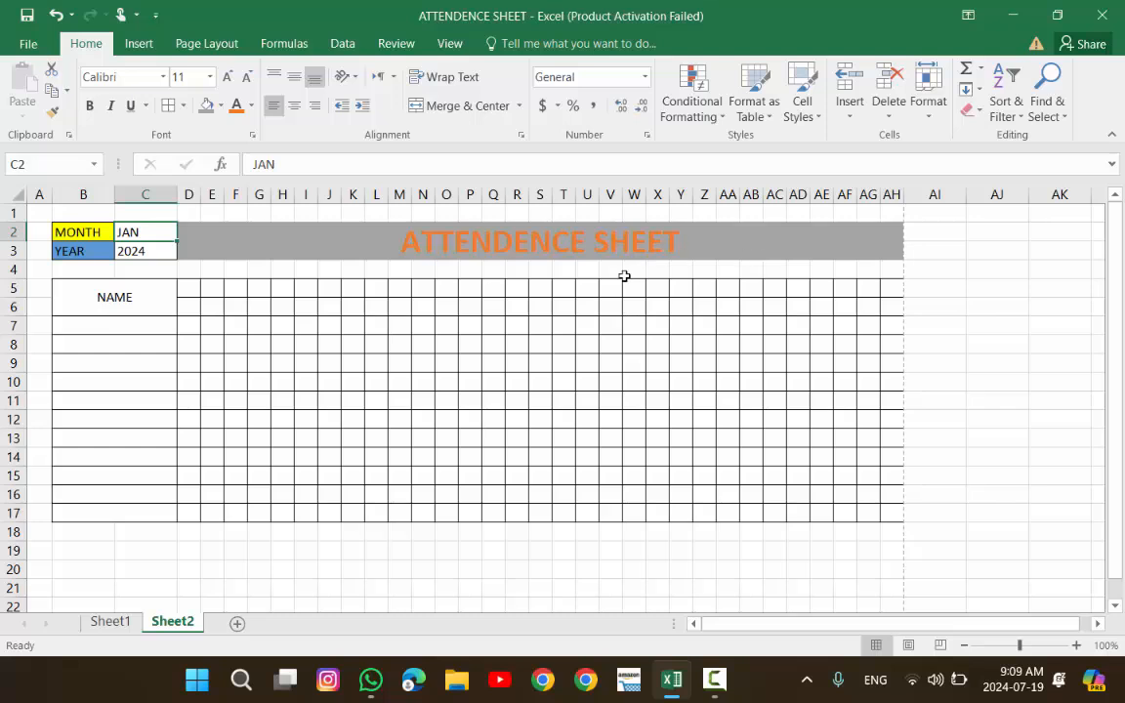
- Enter the formula =DATEVALUE("1"&C2&C3) in cell M4 to build the start date from the month and year
click(400, 270)
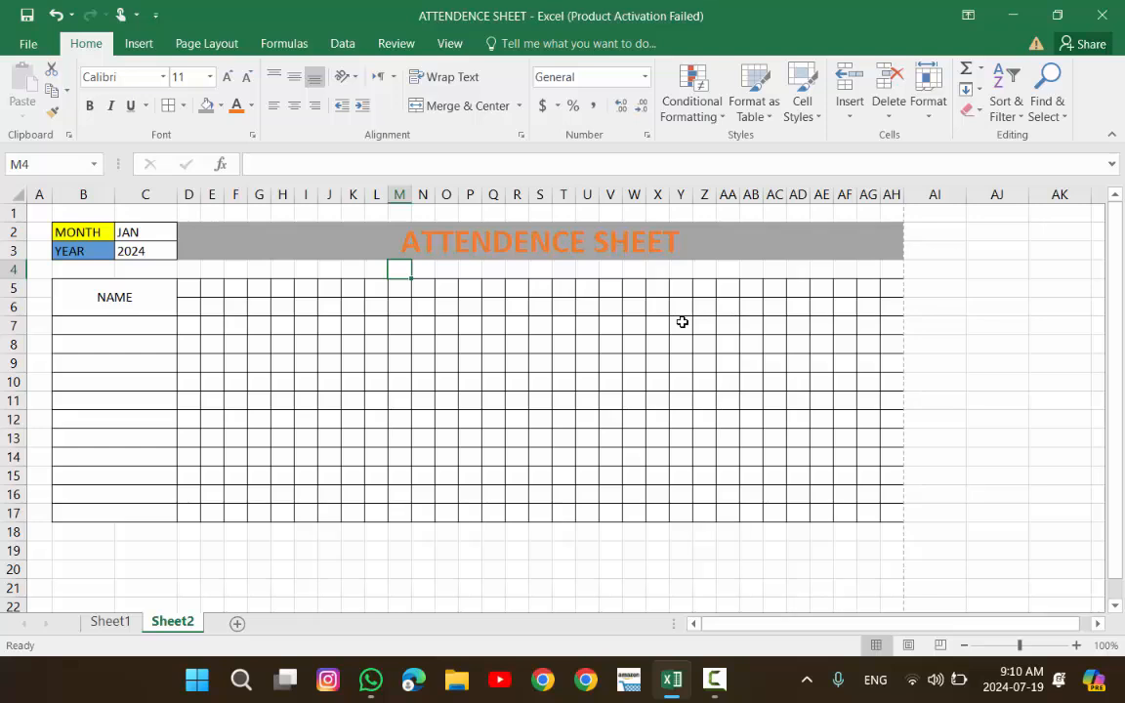
text(=)
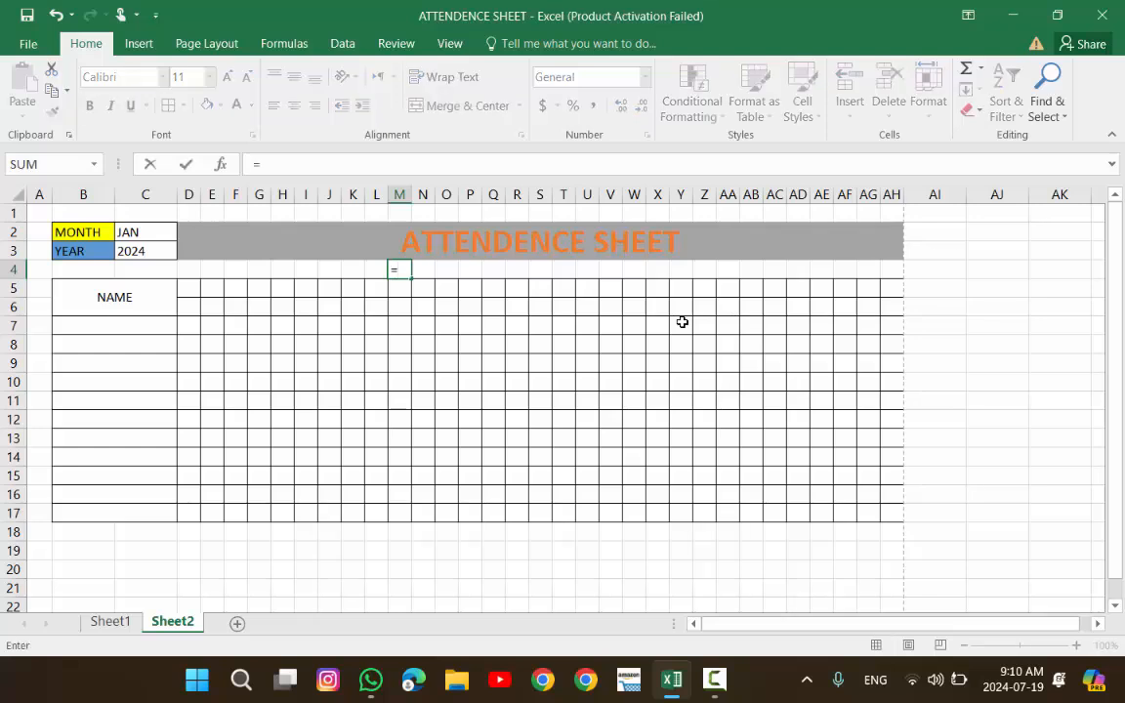
text(DATEV)
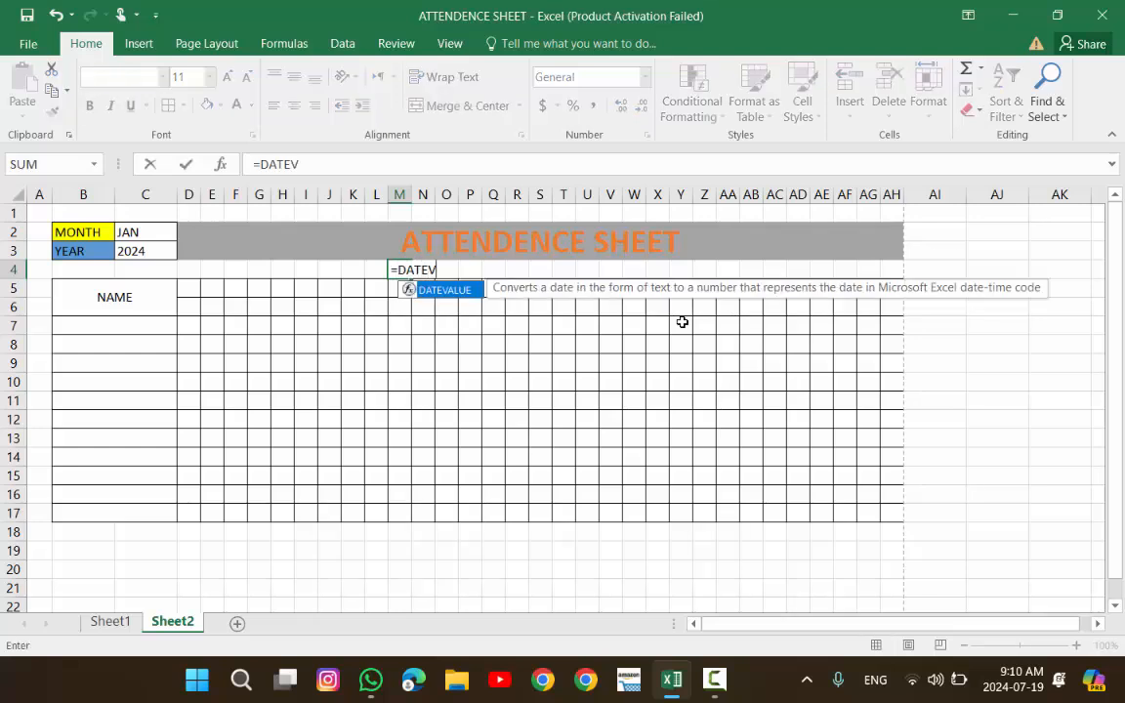
text(A)
key(Tab)
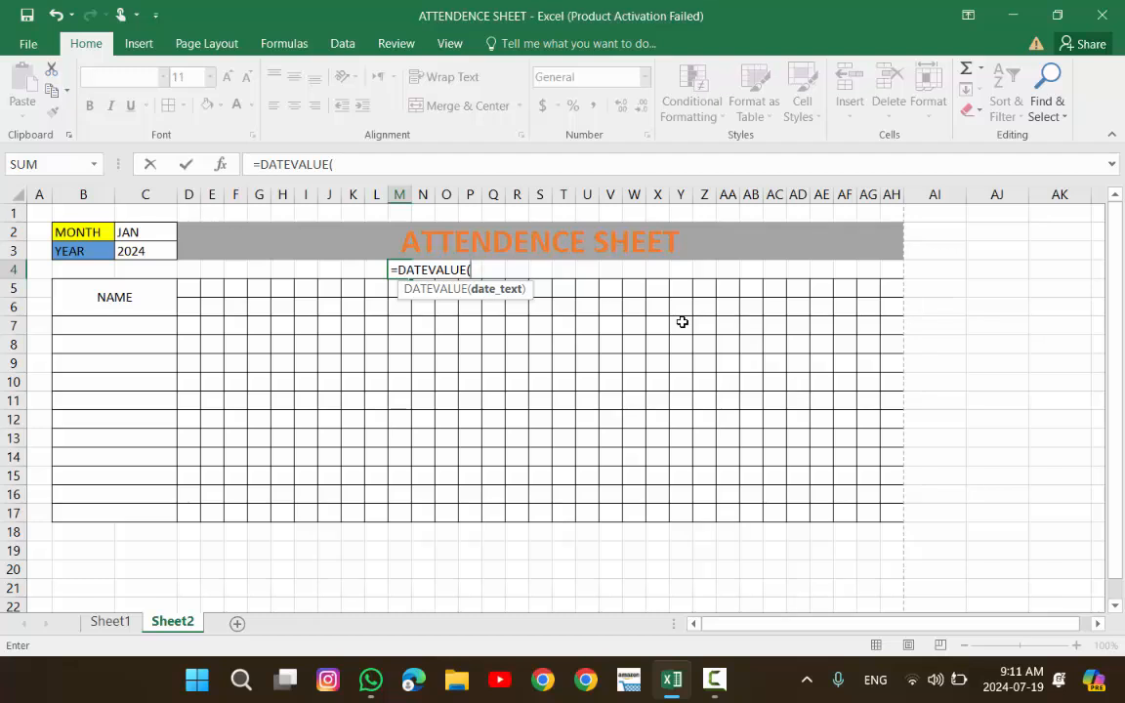
text("1")
text(&)
click(137, 233)
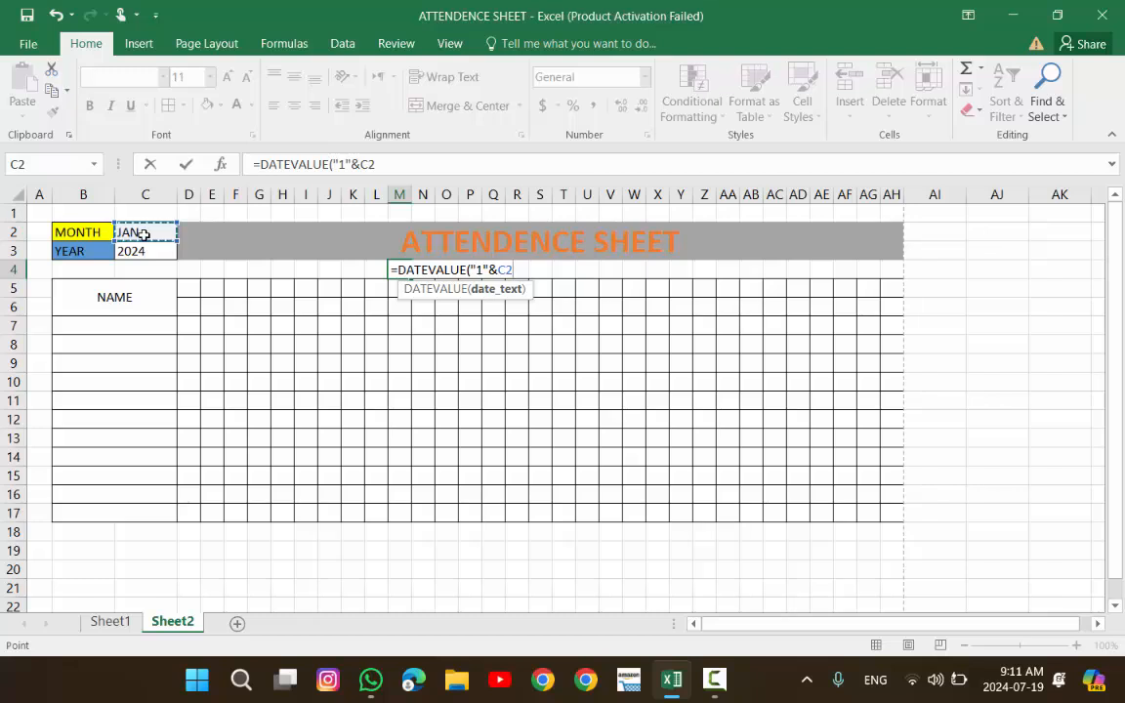
text(&)
click(145, 250)
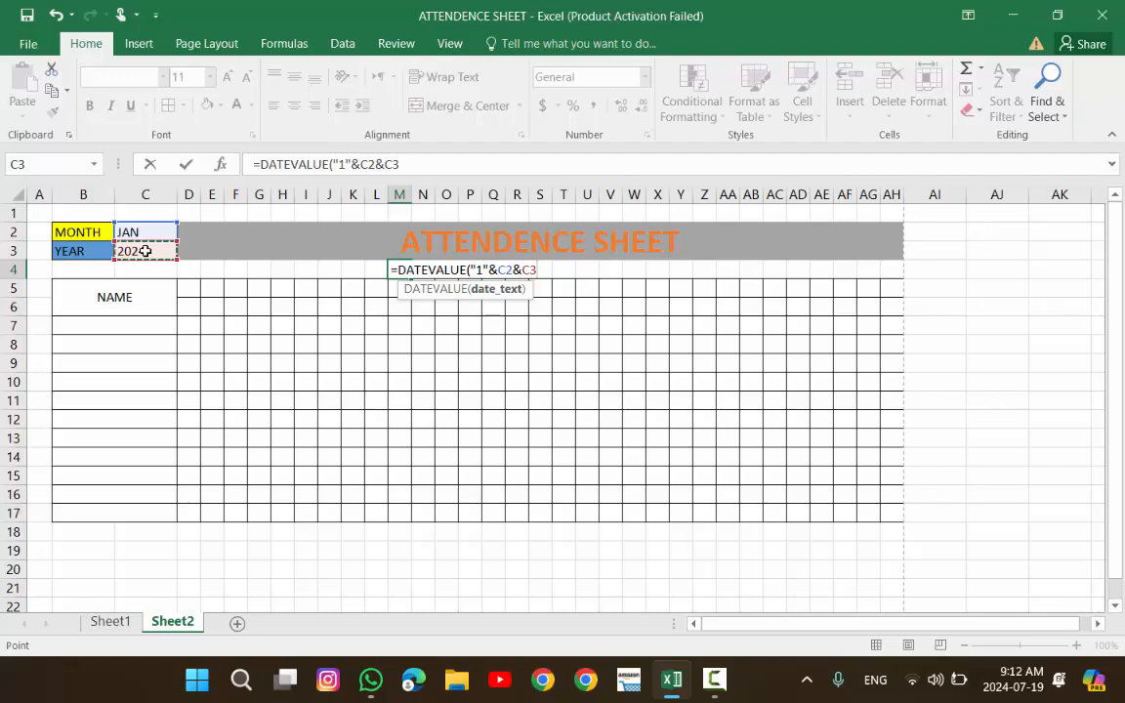
text())
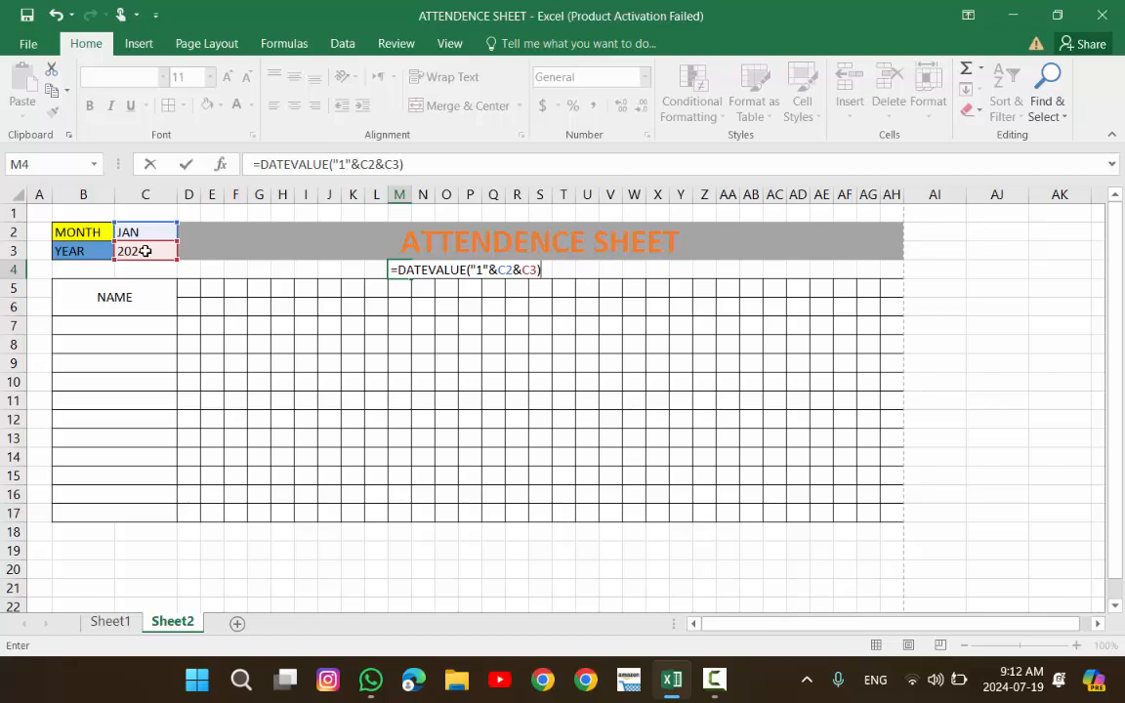
key(Tab)
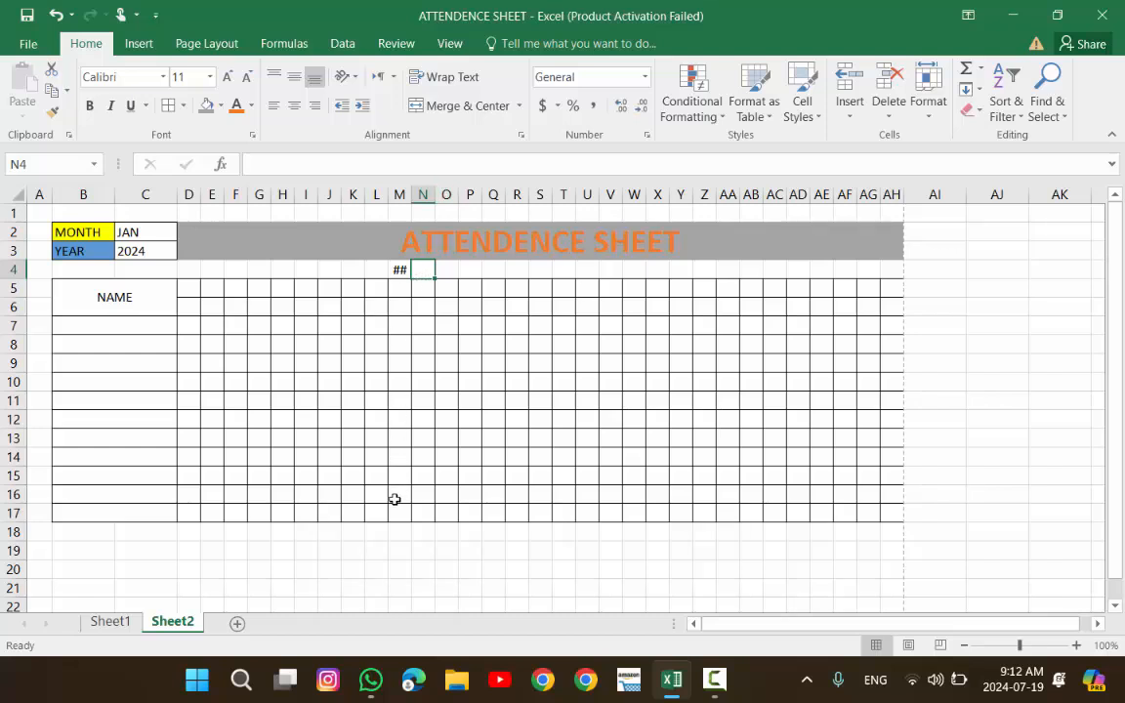
- Merge and center the start date formula across cells M4:P4
click(407, 272)
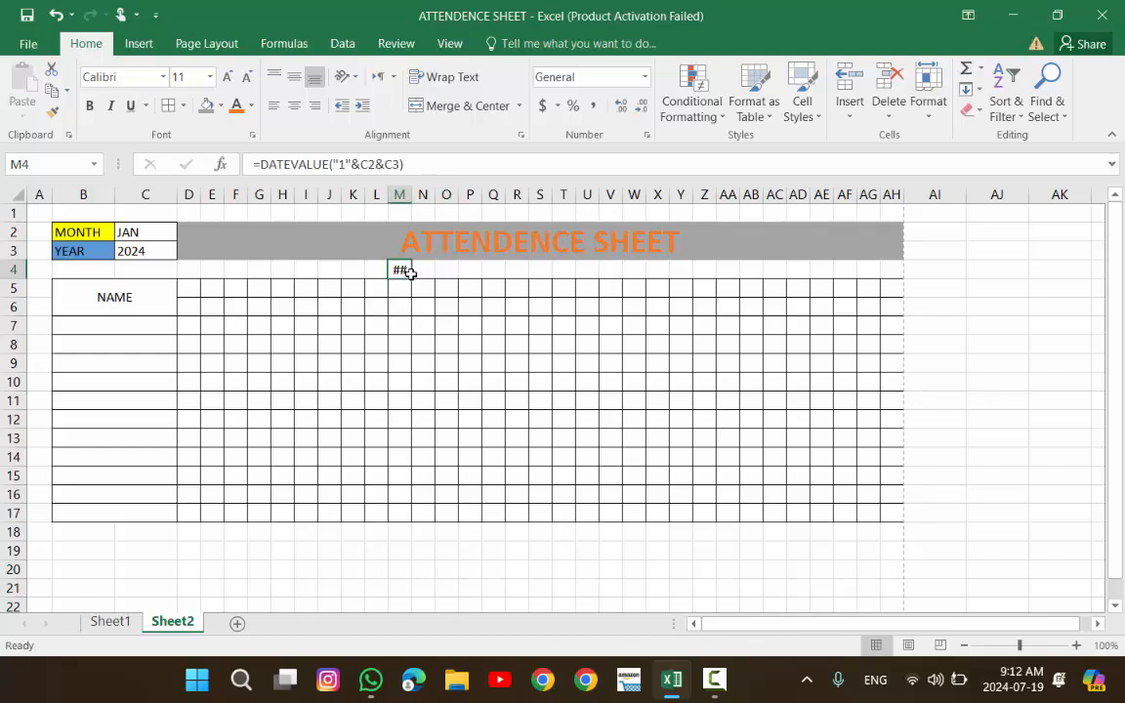
drag(407, 272, 466, 272)
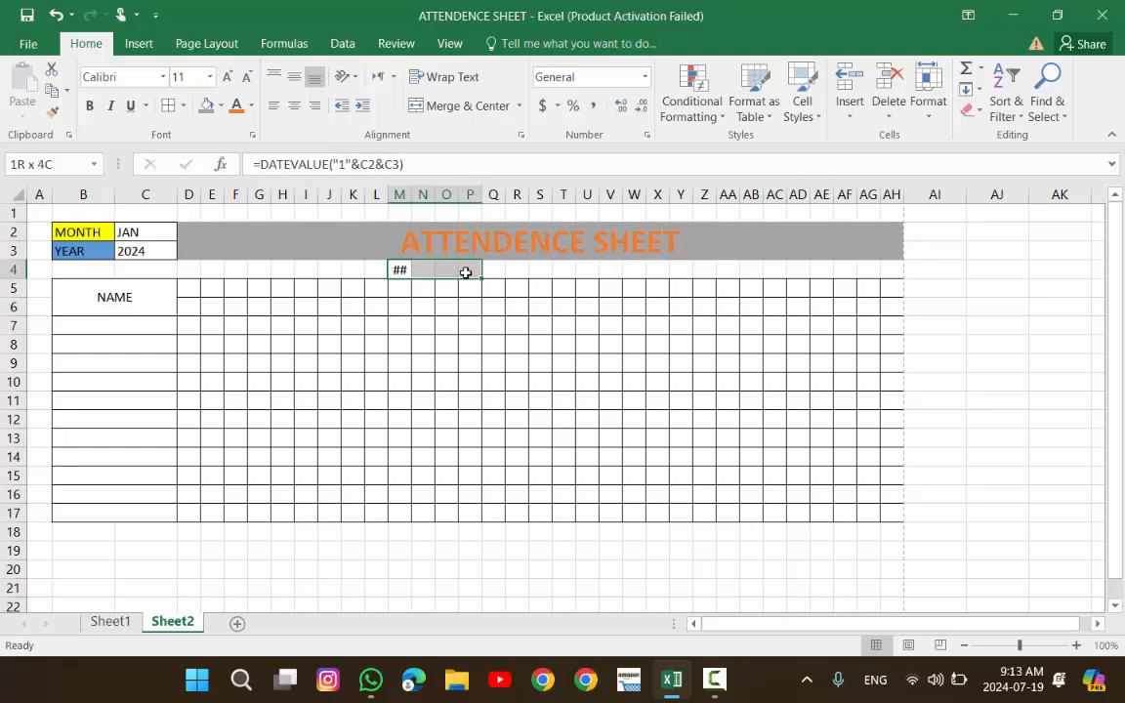
click(465, 106)
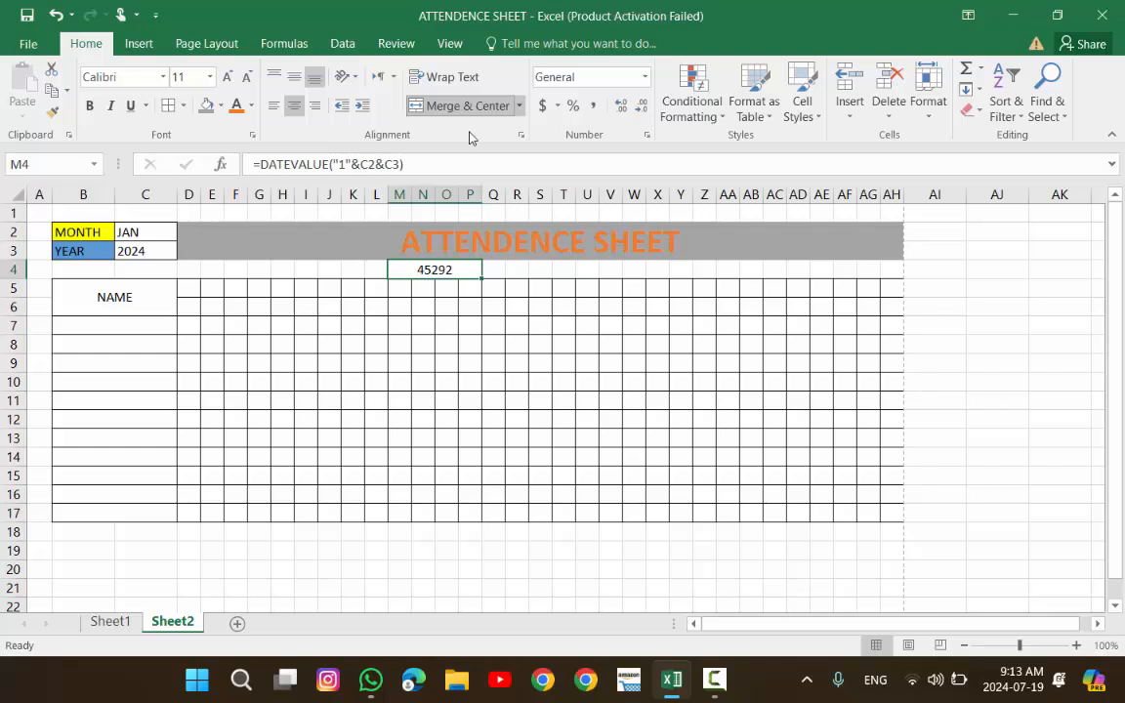
click(423, 326)
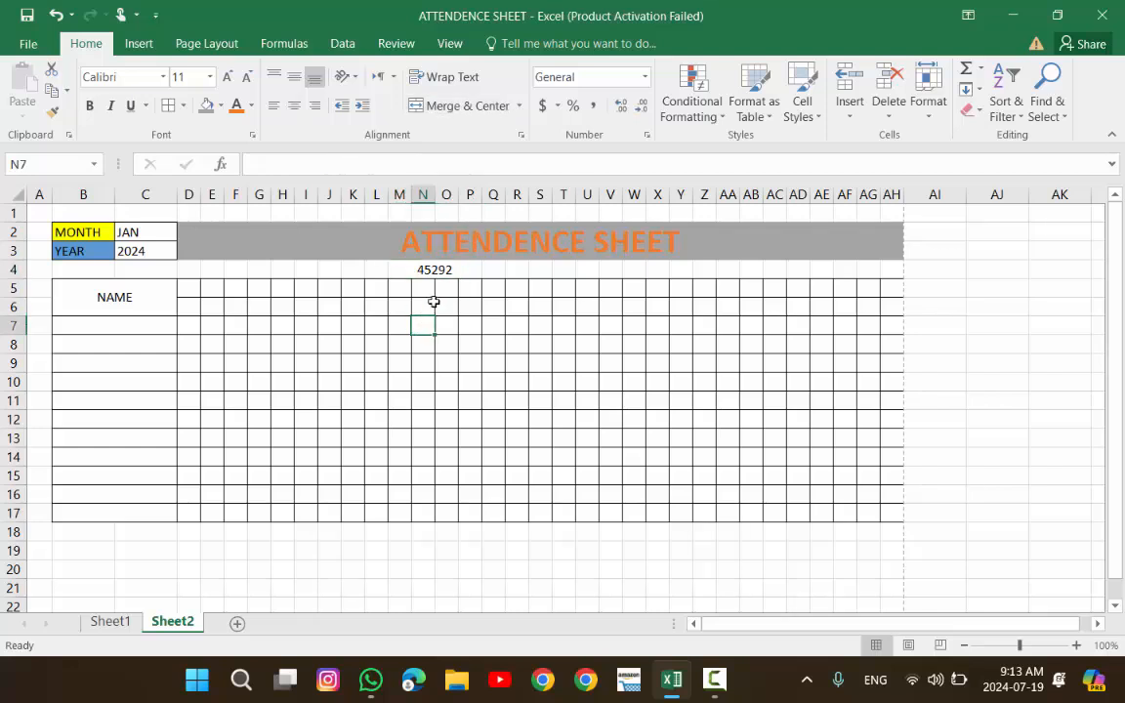
- Format the merged start date cell M4 as a date of type 14-Mar-12
click(449, 273)
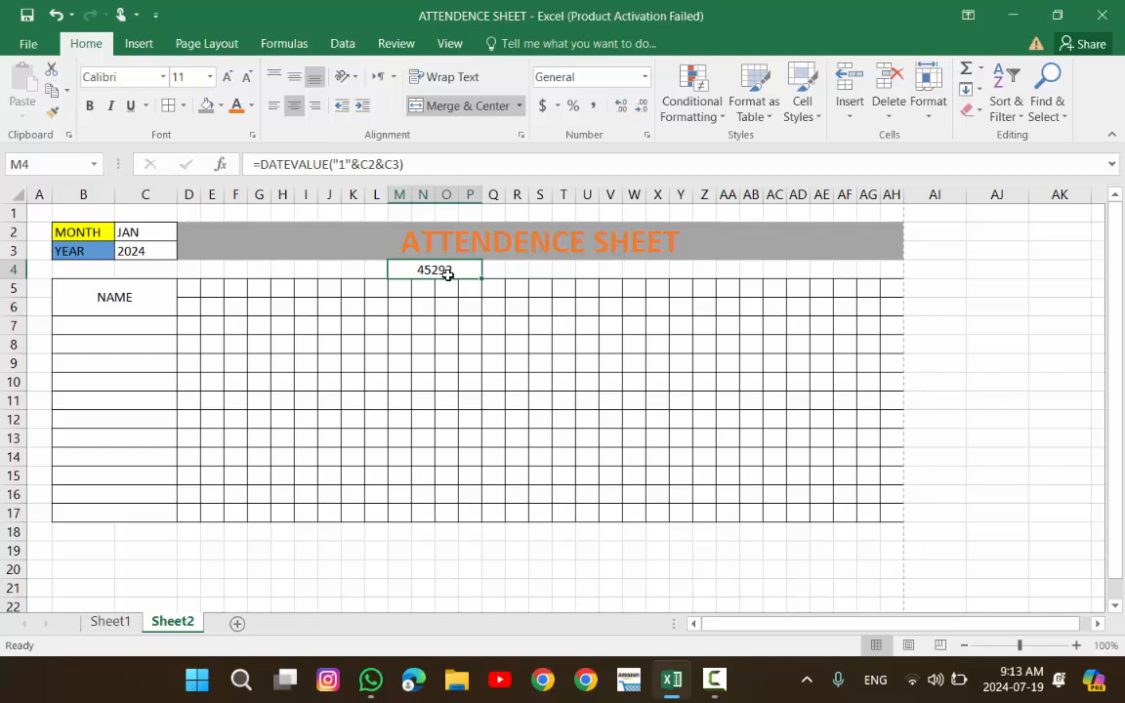
right_click(449, 277)
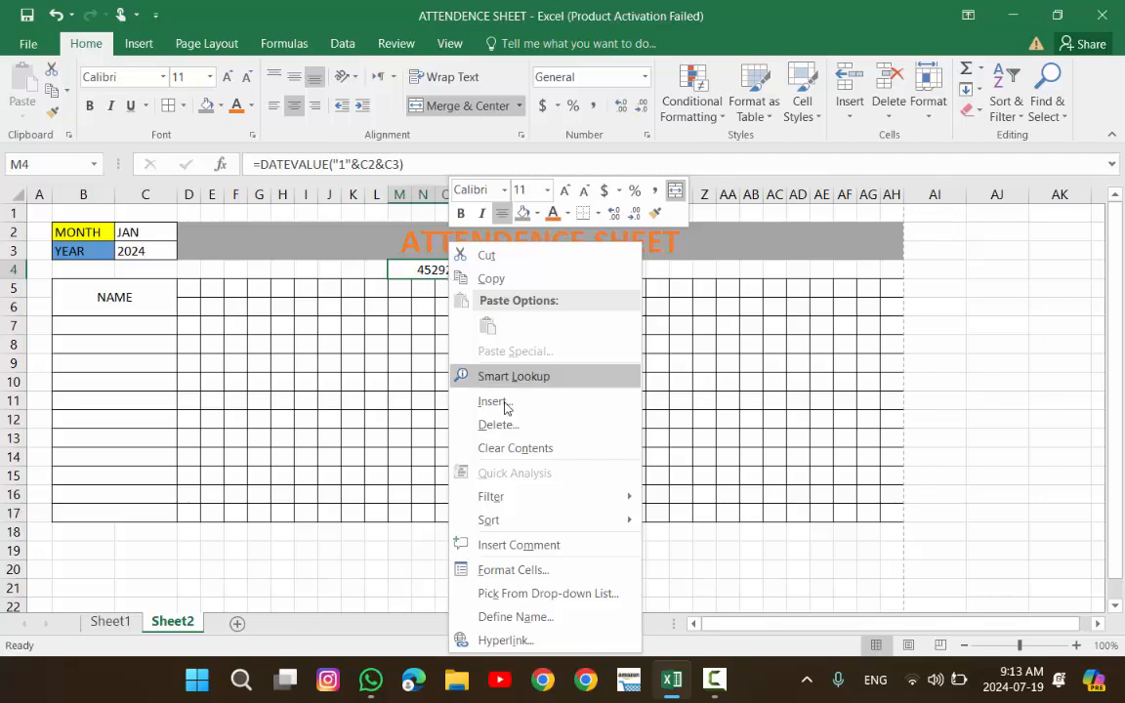
click(514, 571)
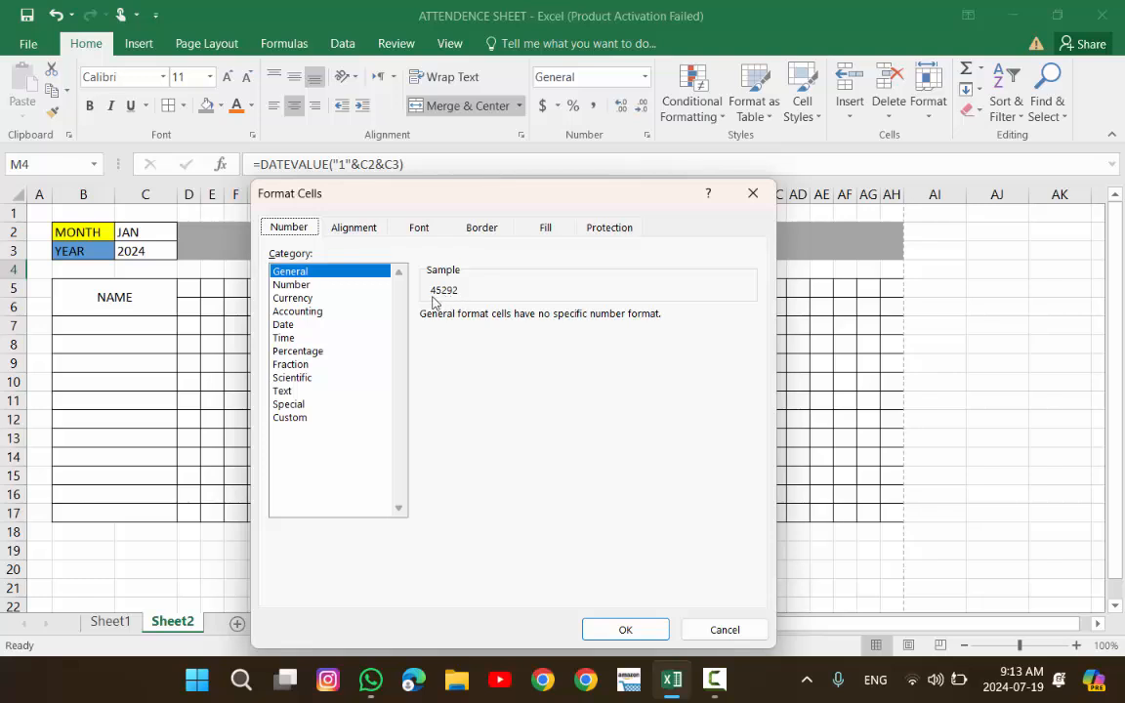
click(284, 327)
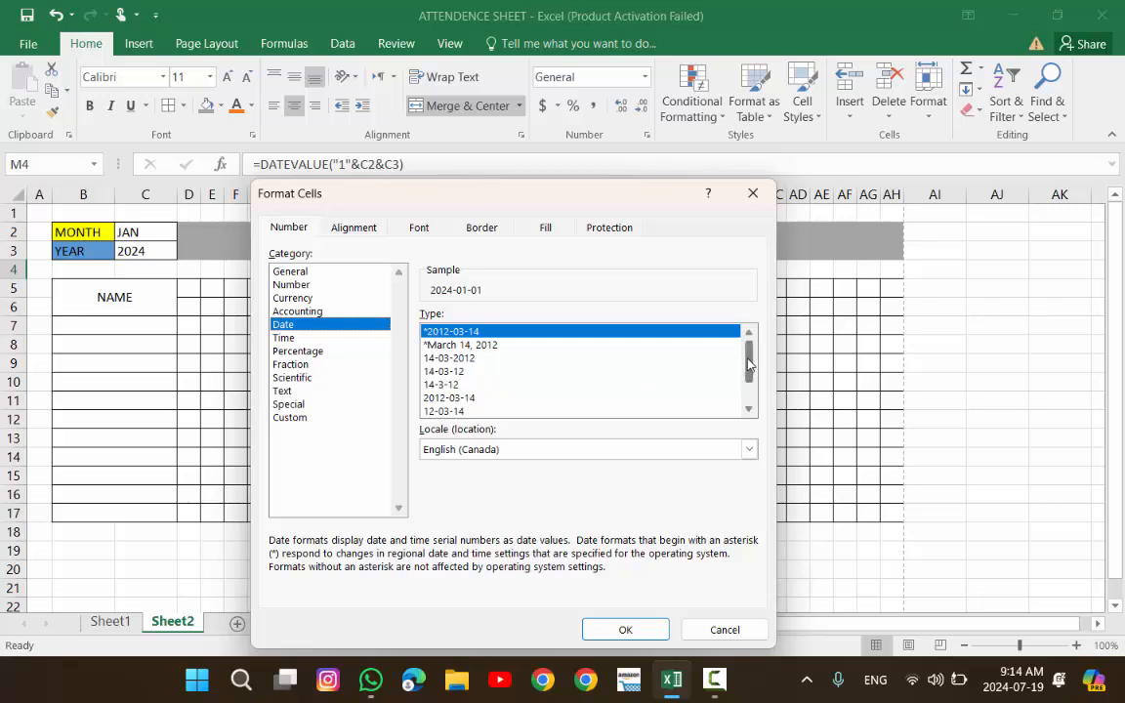
drag(748, 364, 728, 369)
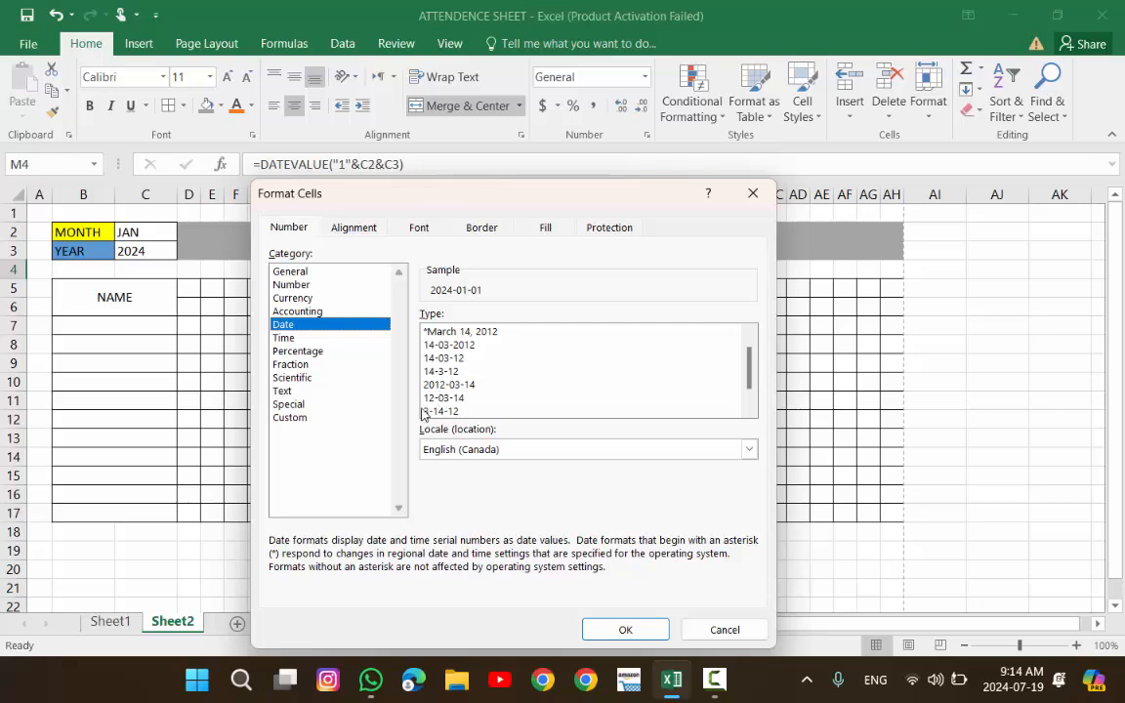
drag(748, 385, 747, 397)
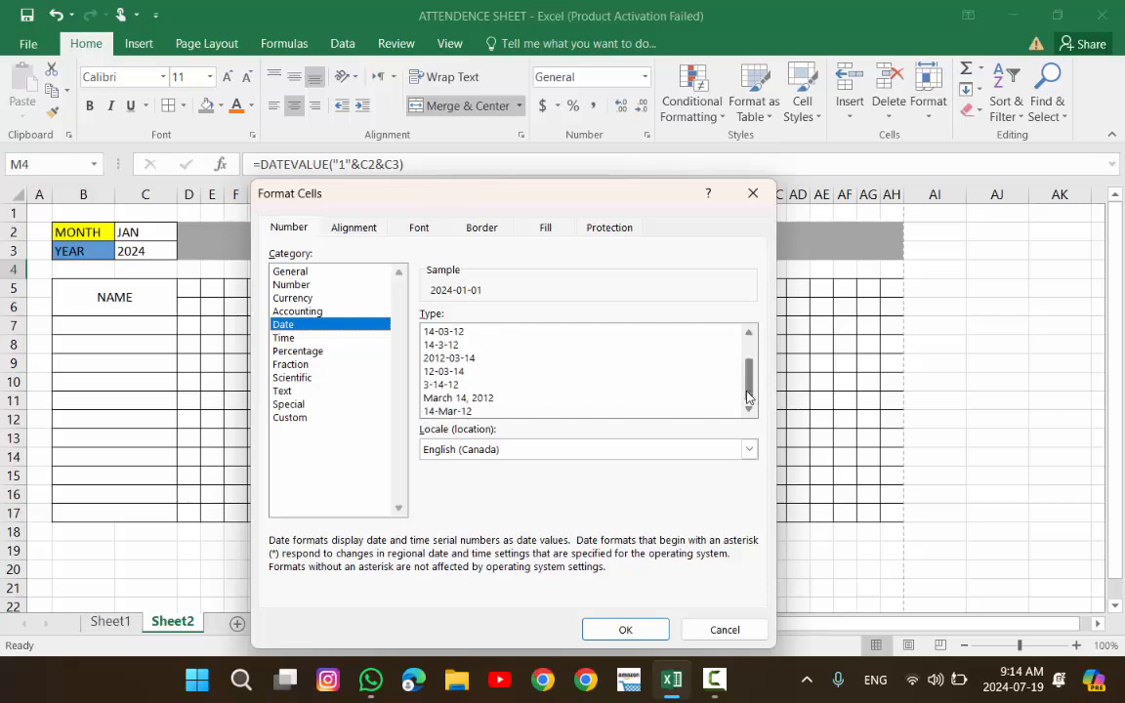
click(463, 411)
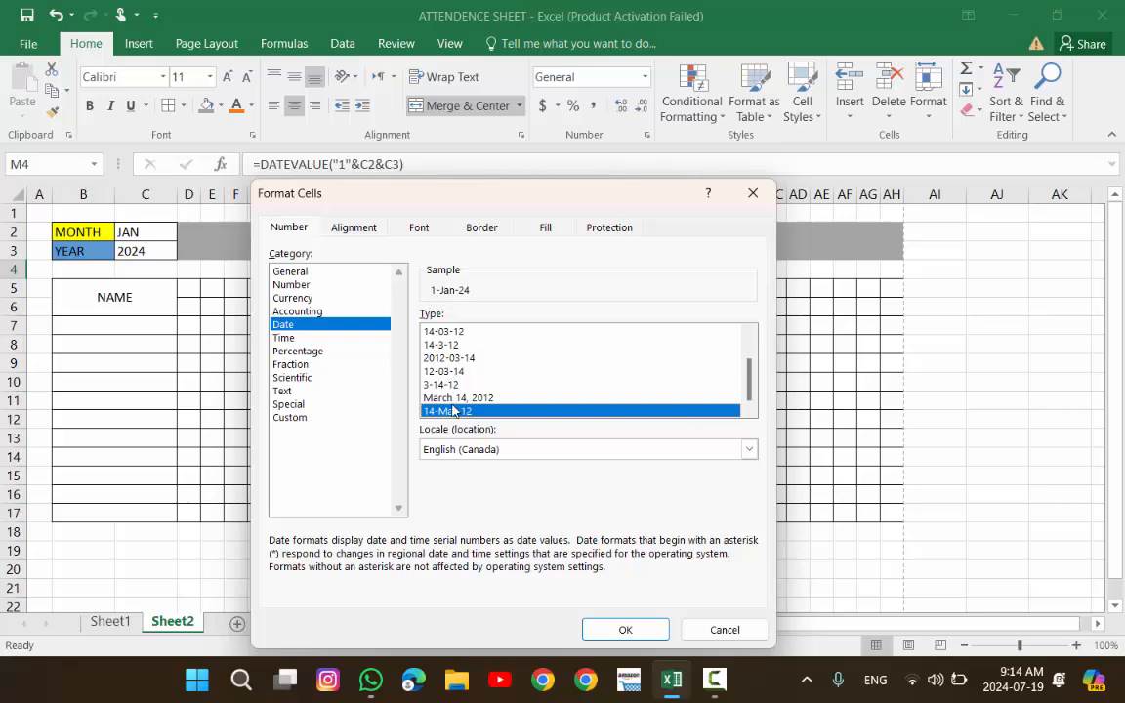
click(610, 627)
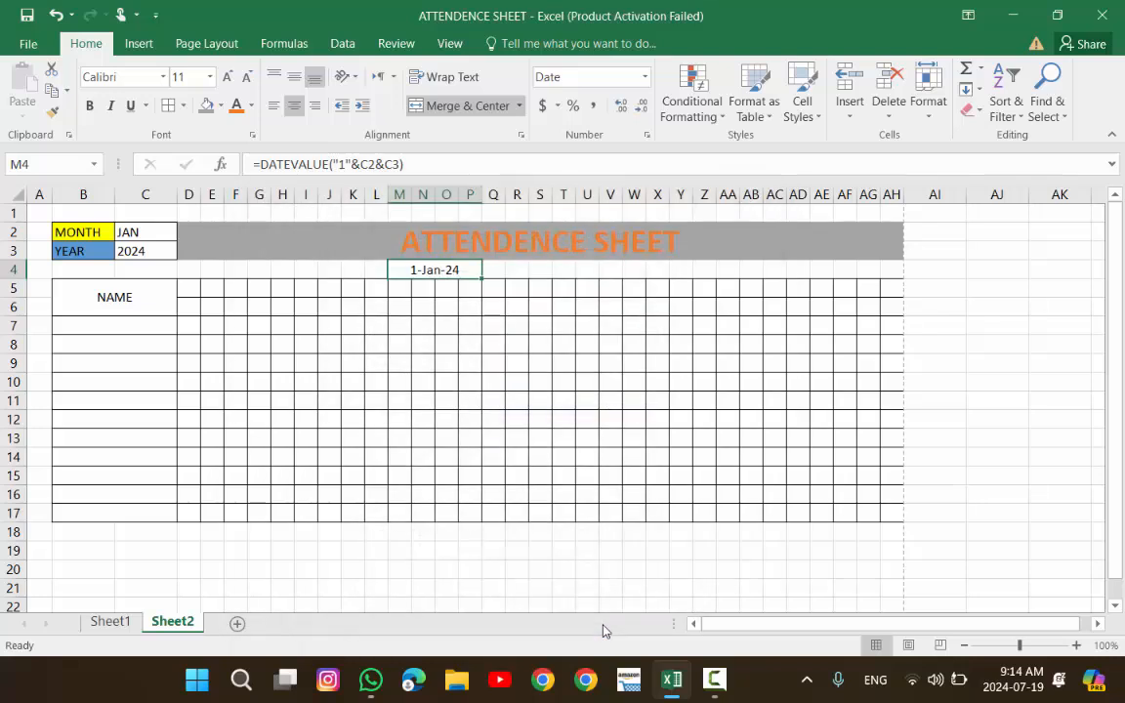
click(312, 433)
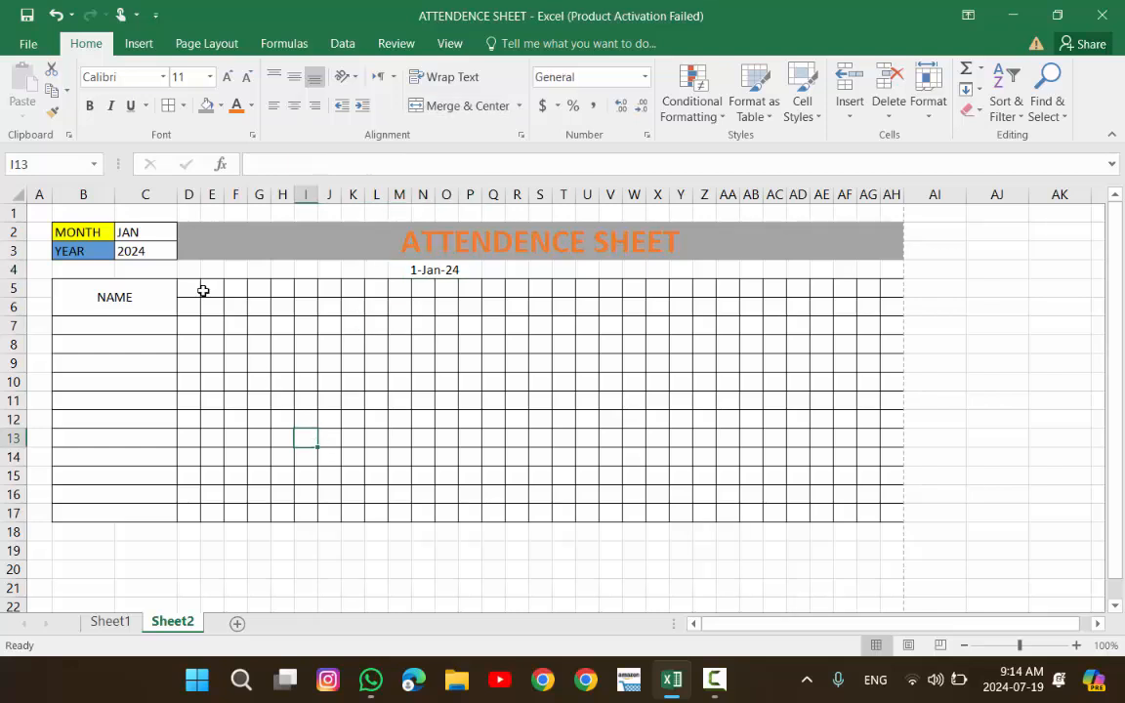
- Set the month in C2 to FEB and the year in C3 to 2025
click(159, 232)
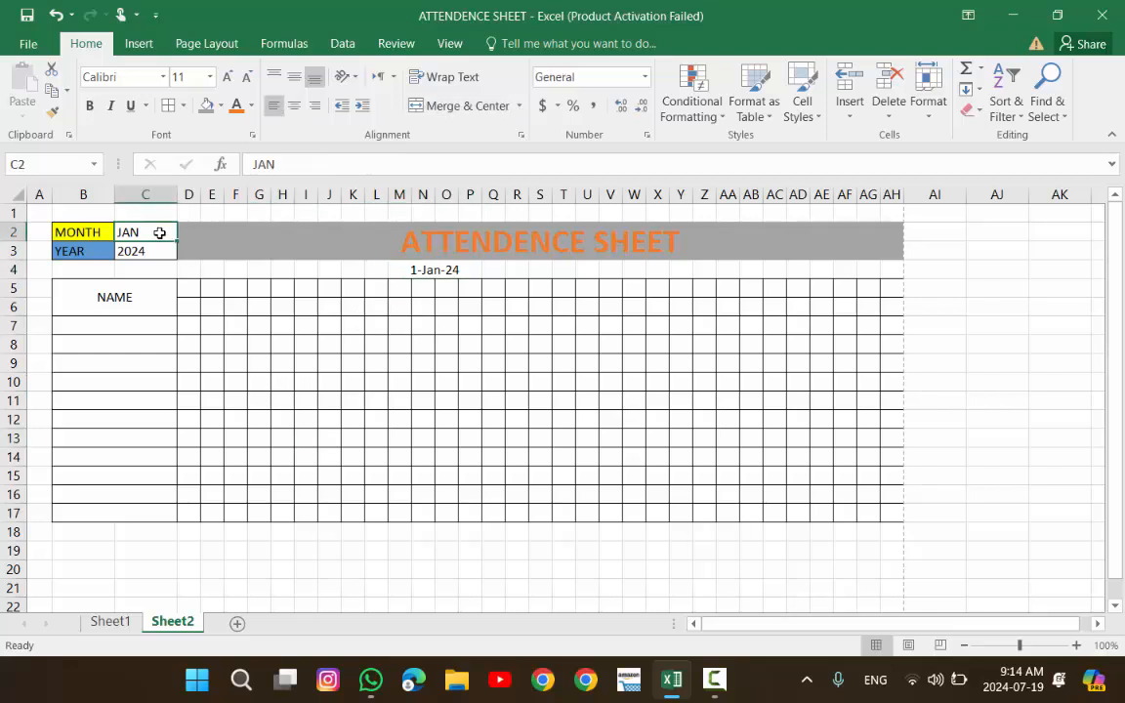
text(FEB)
key(Return)
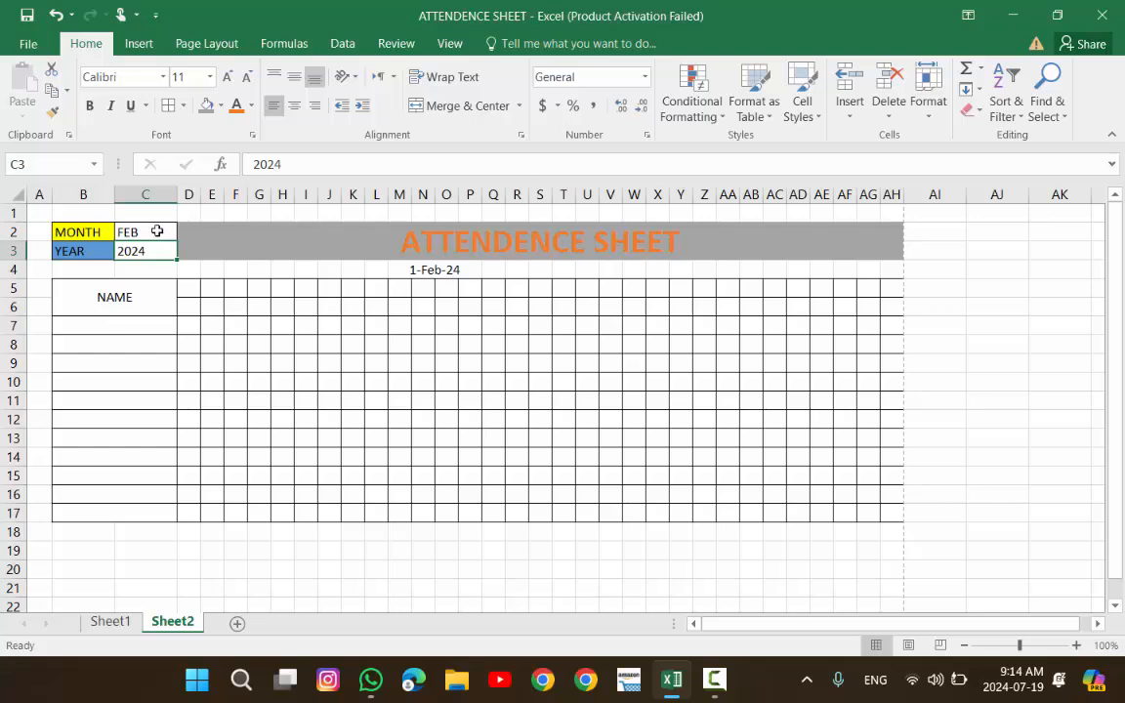
text(2025)
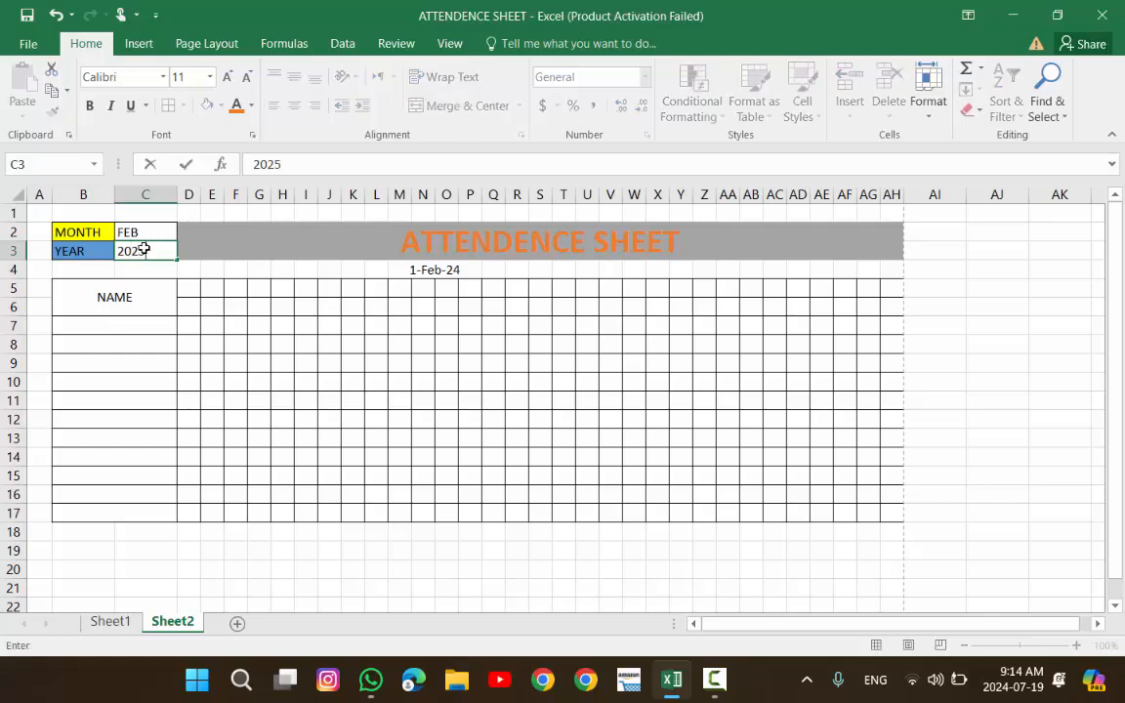
key(Return)
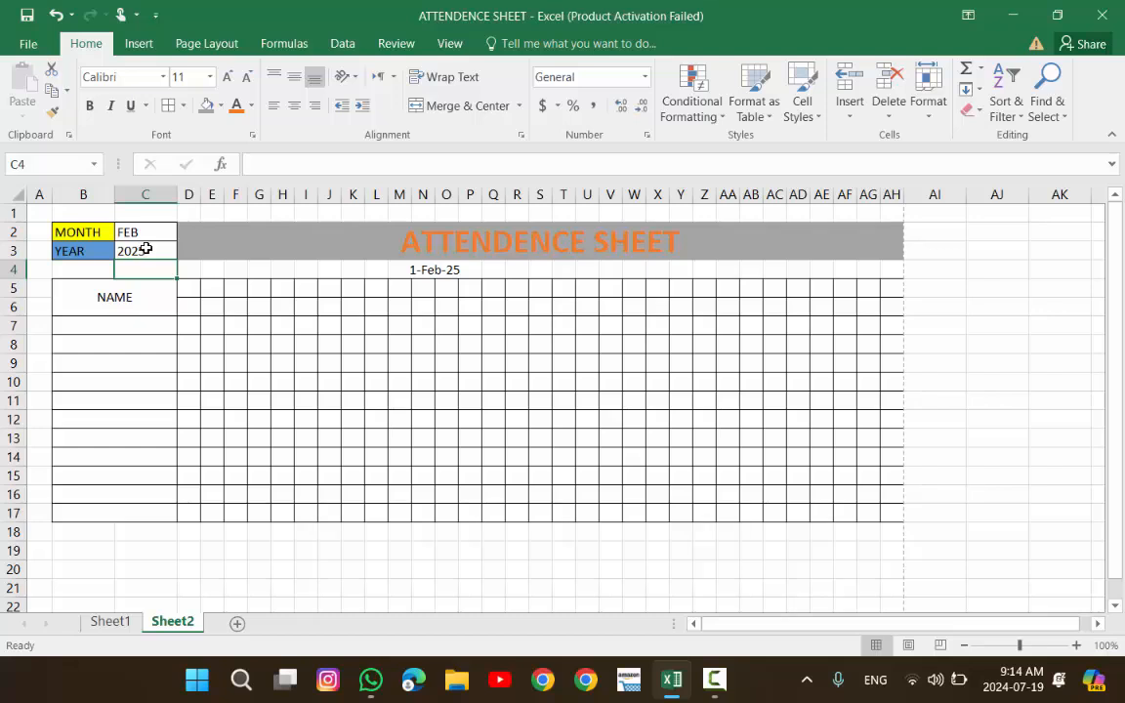
- Enter the label TO in cell Q4 beside the start date
click(496, 272)
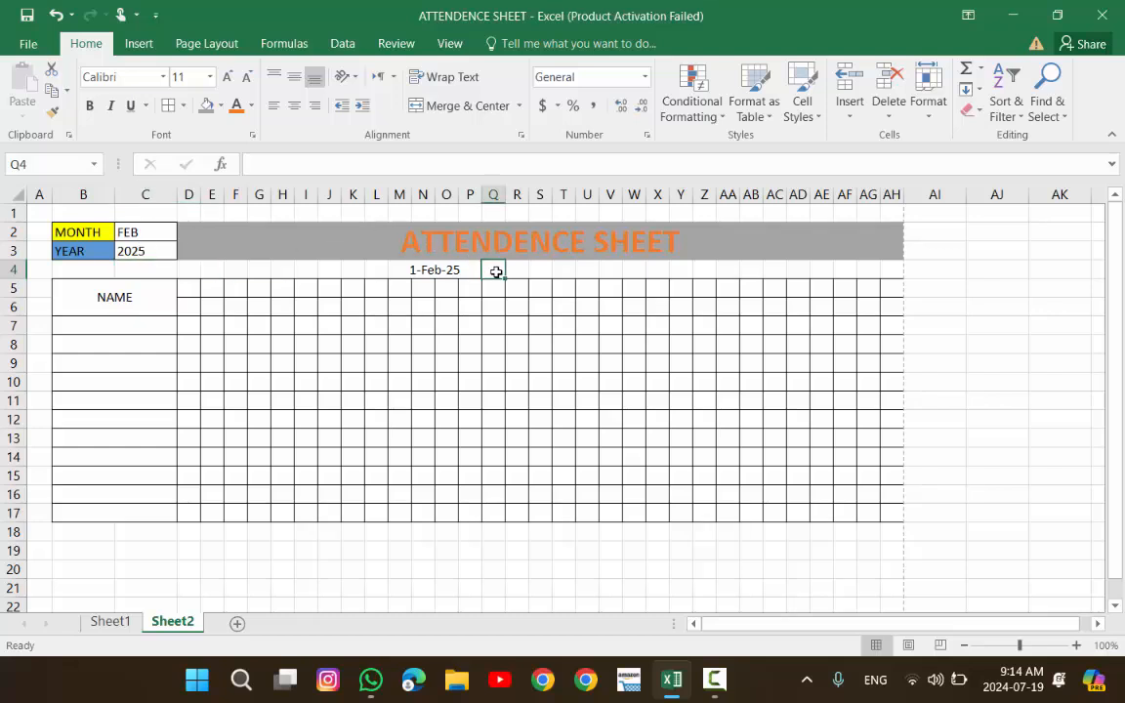
text(TO)
key(Tab)
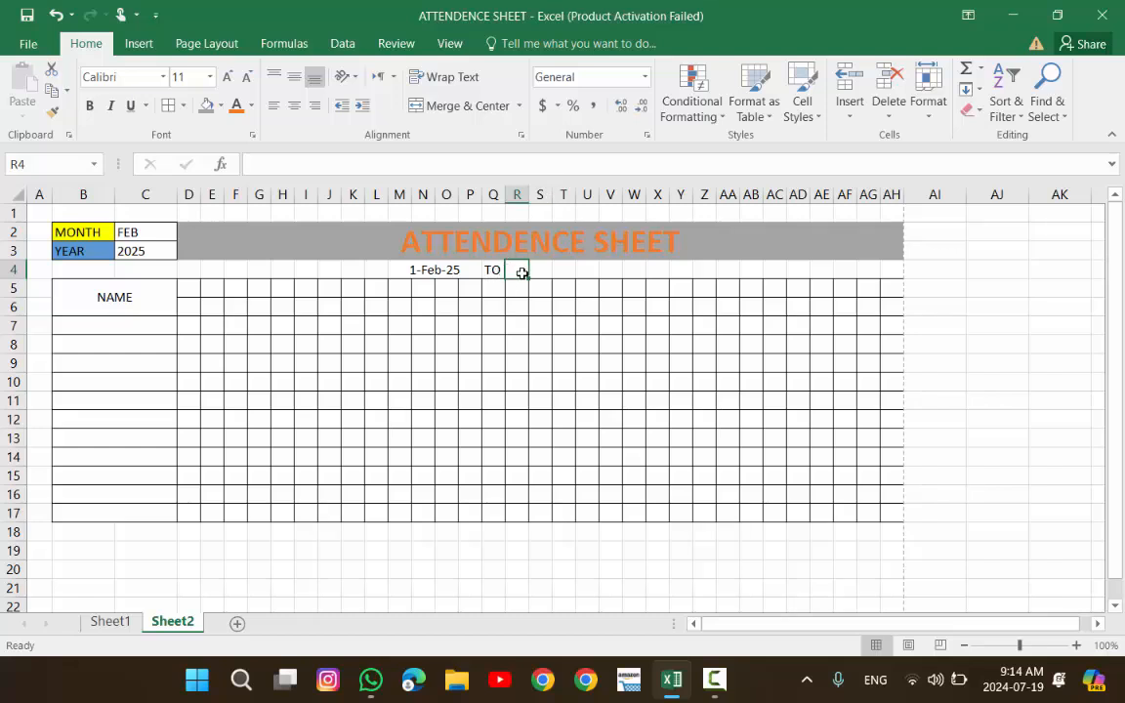
- Enter the formula =EOMONTH(M4,0) in cell R4 to calculate the month's end date
text(=)
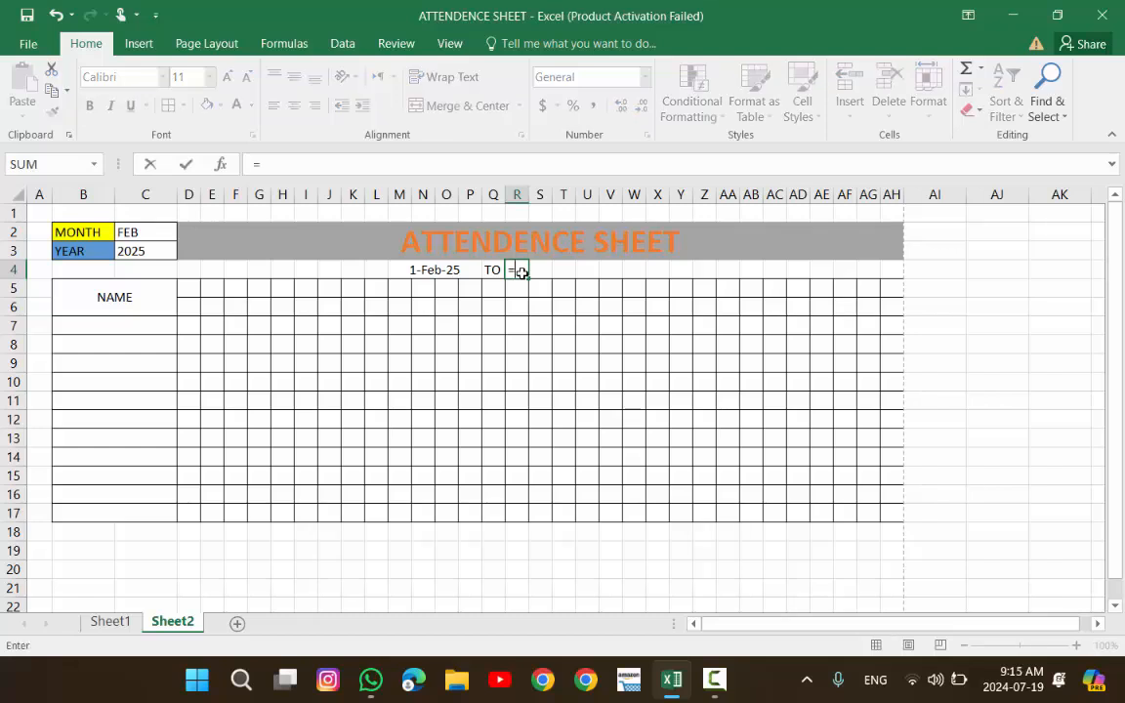
text(EN)
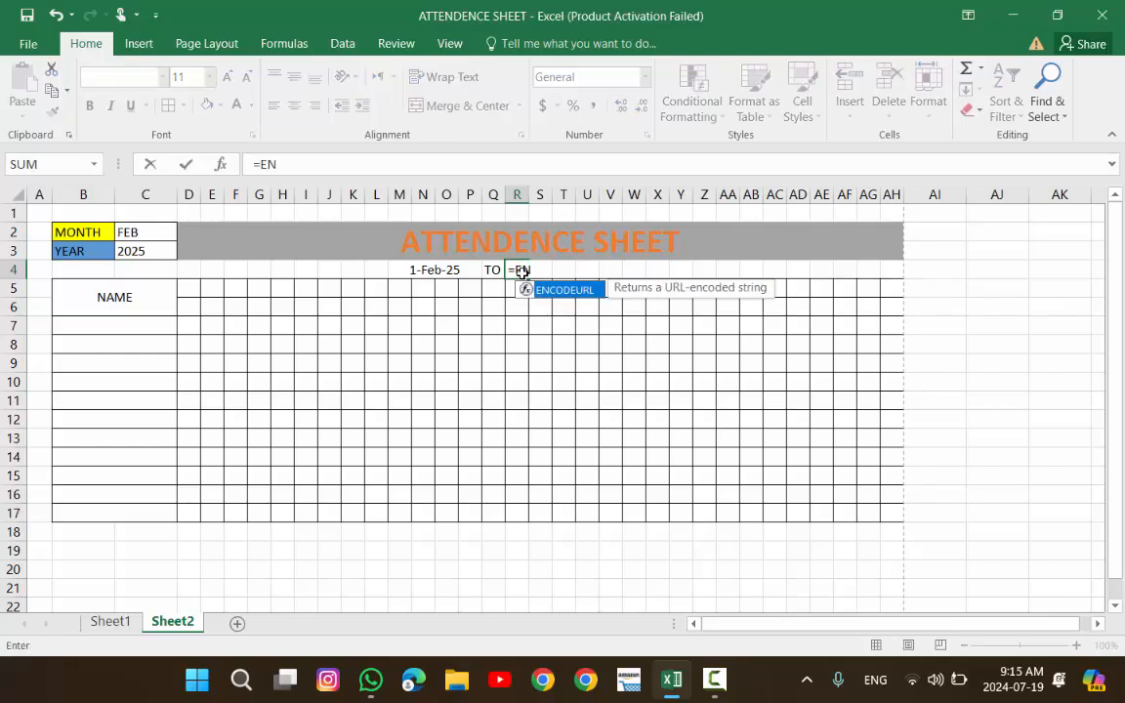
key(BackSpace)
text(O)
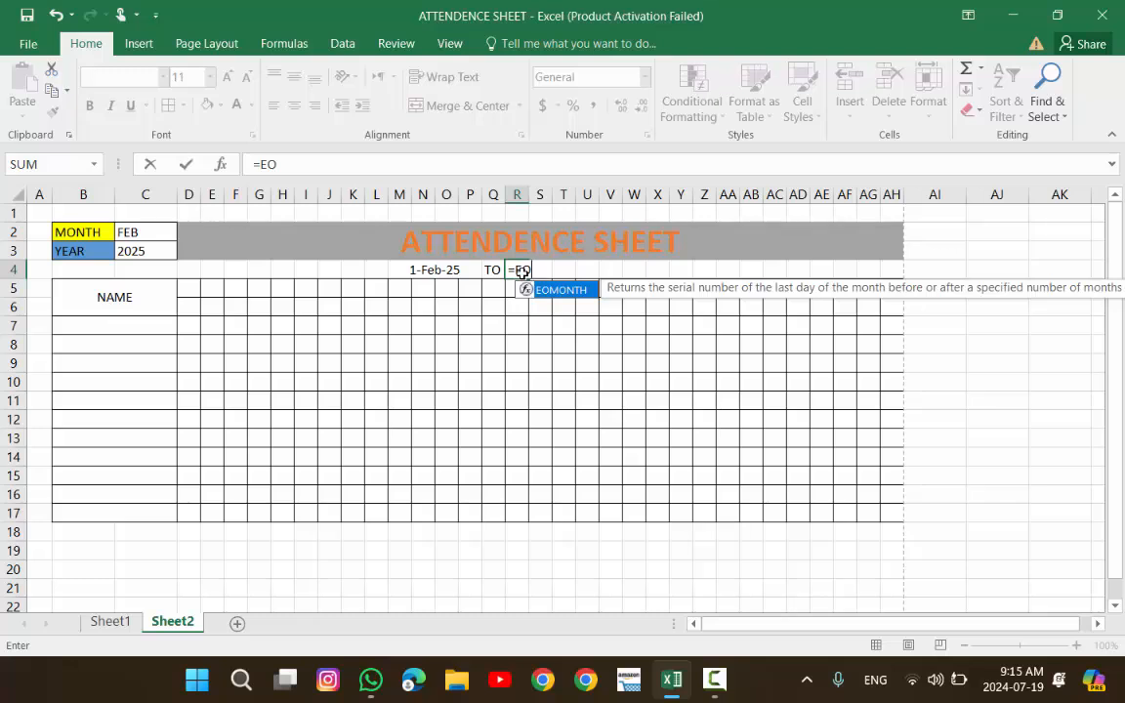
key(Tab)
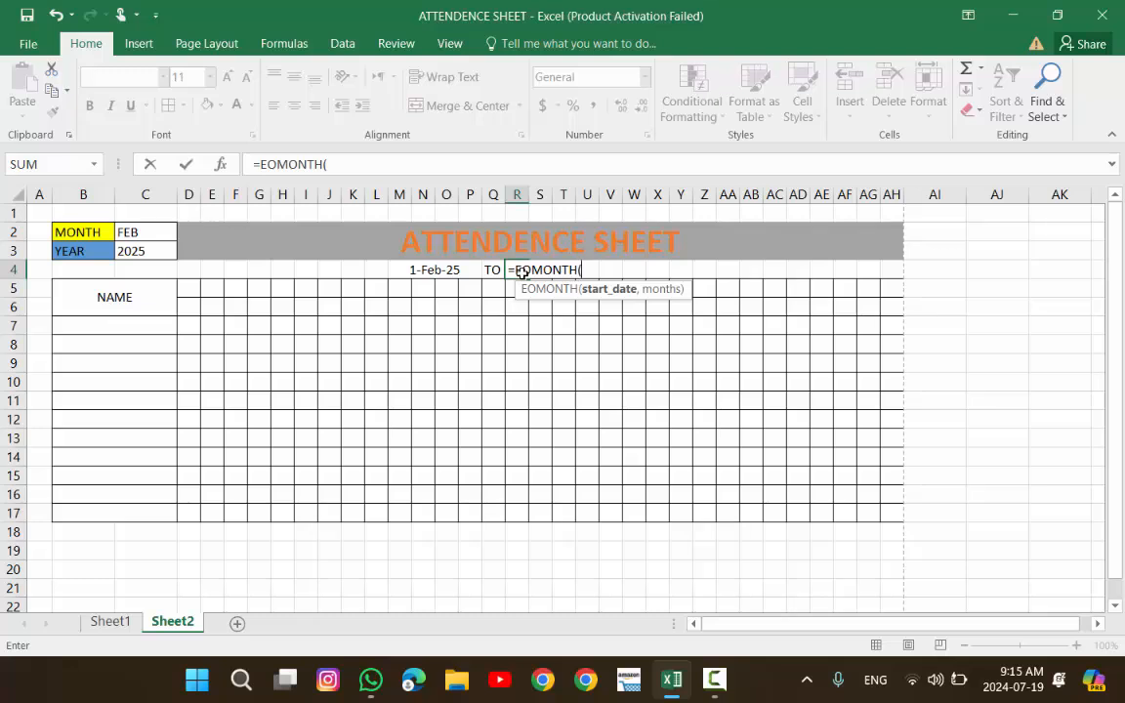
click(440, 271)
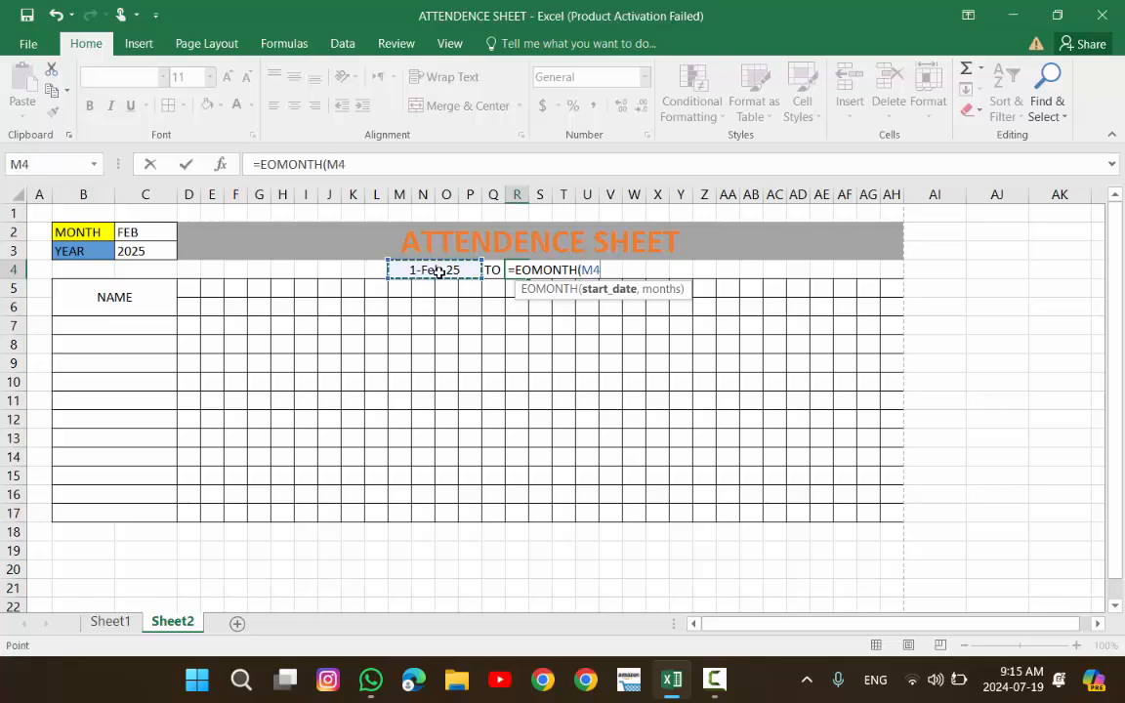
text(,)
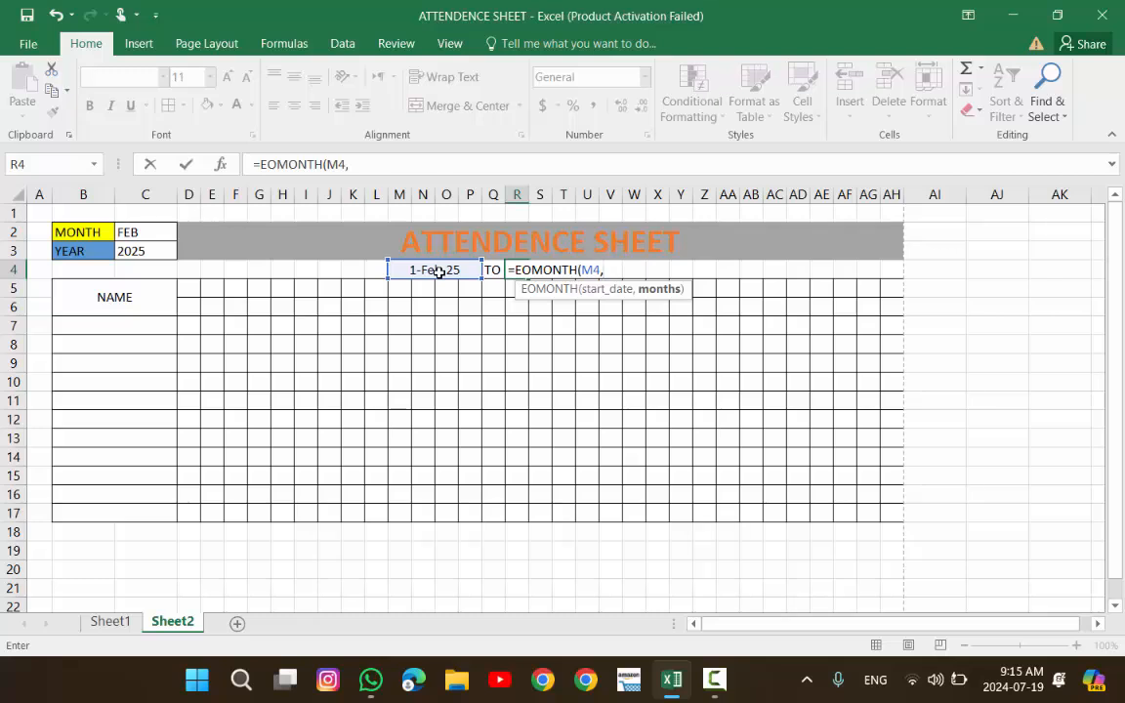
text(0)
text())
key(Return)
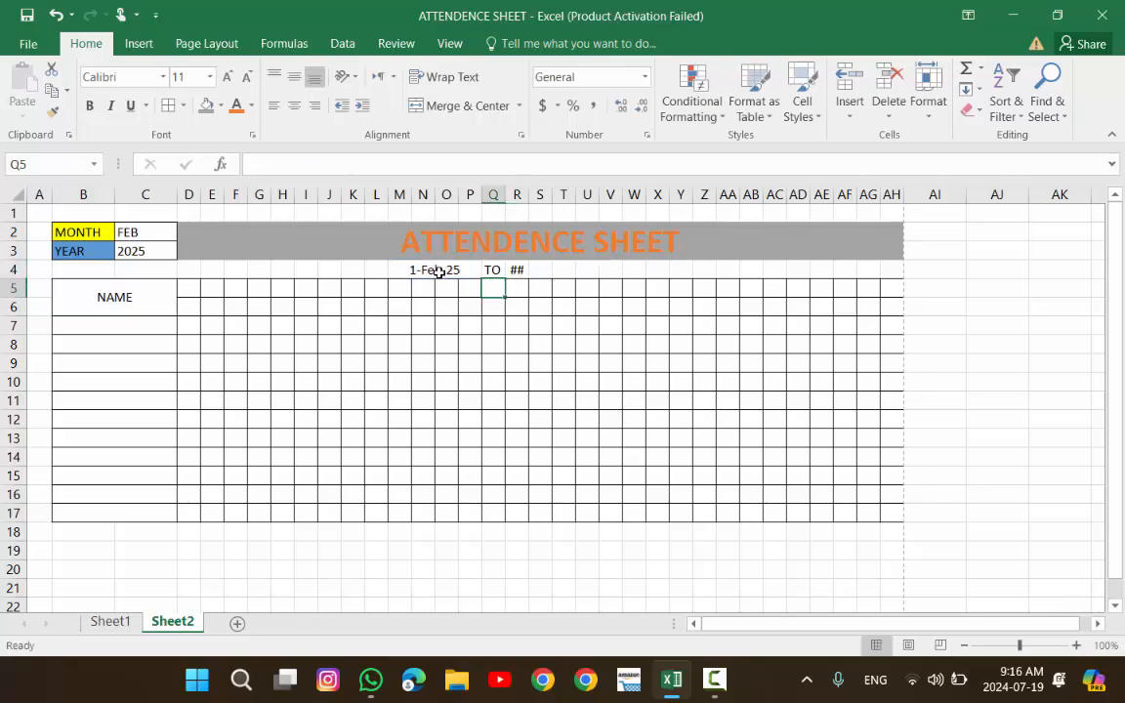
click(515, 272)
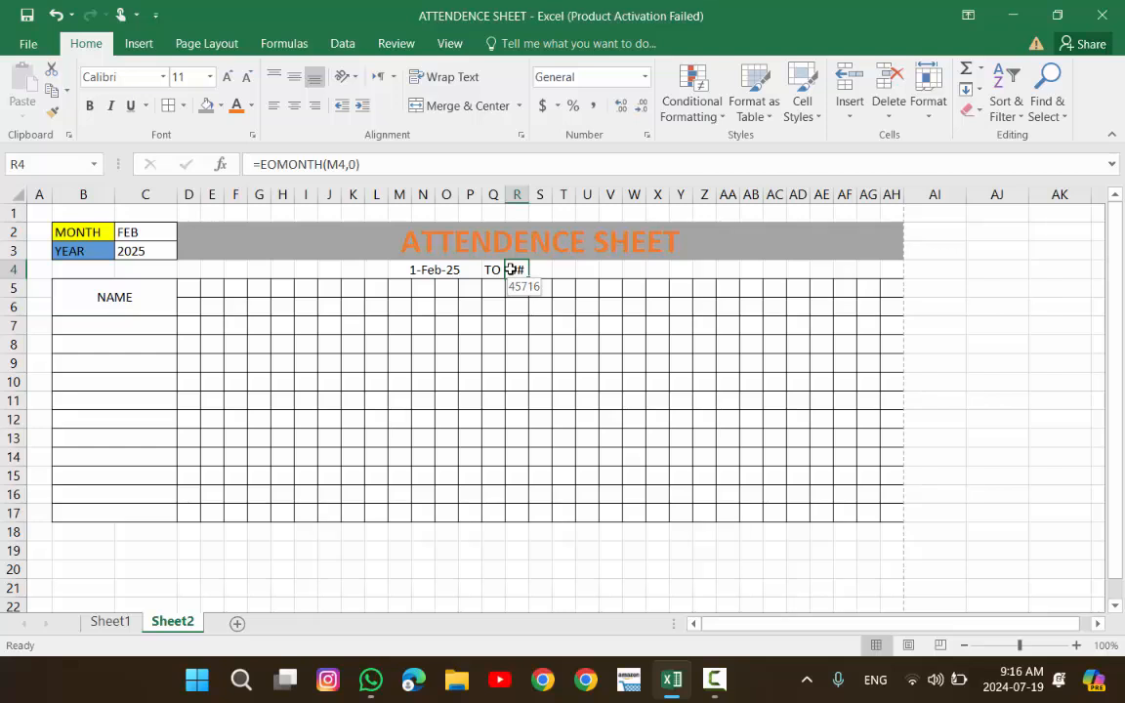
- Merge and center the end date across cells R4:U4
key(shift+Right)
key(shift+Right)
key(shift+Right)
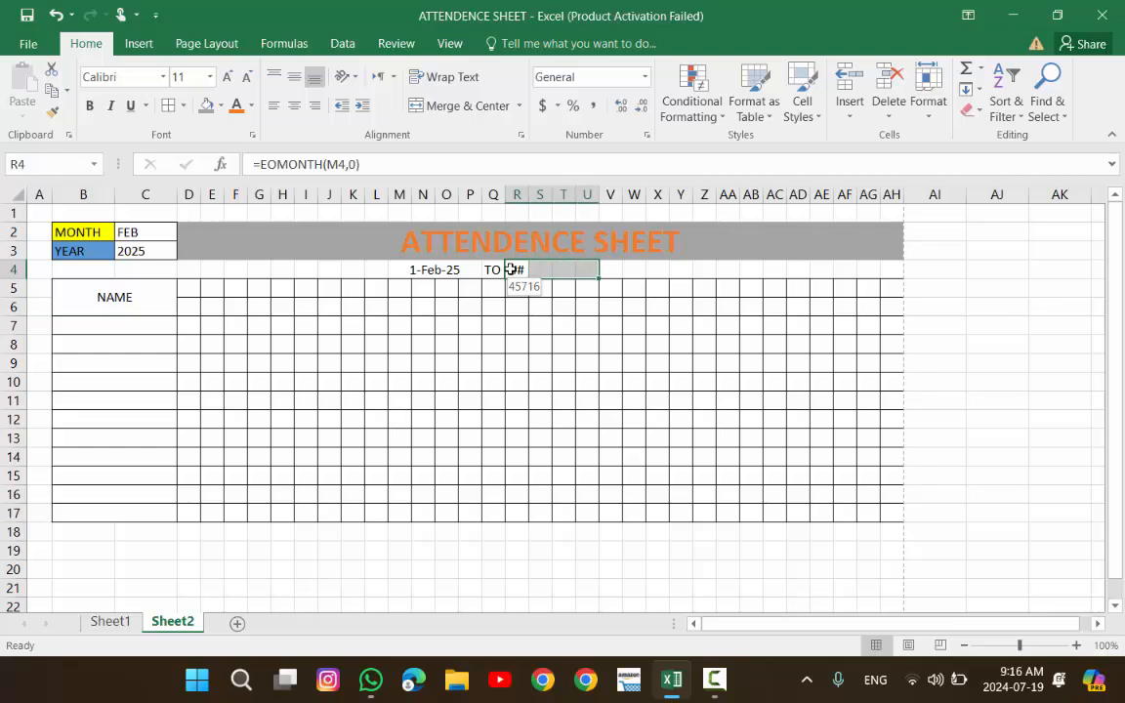
click(461, 107)
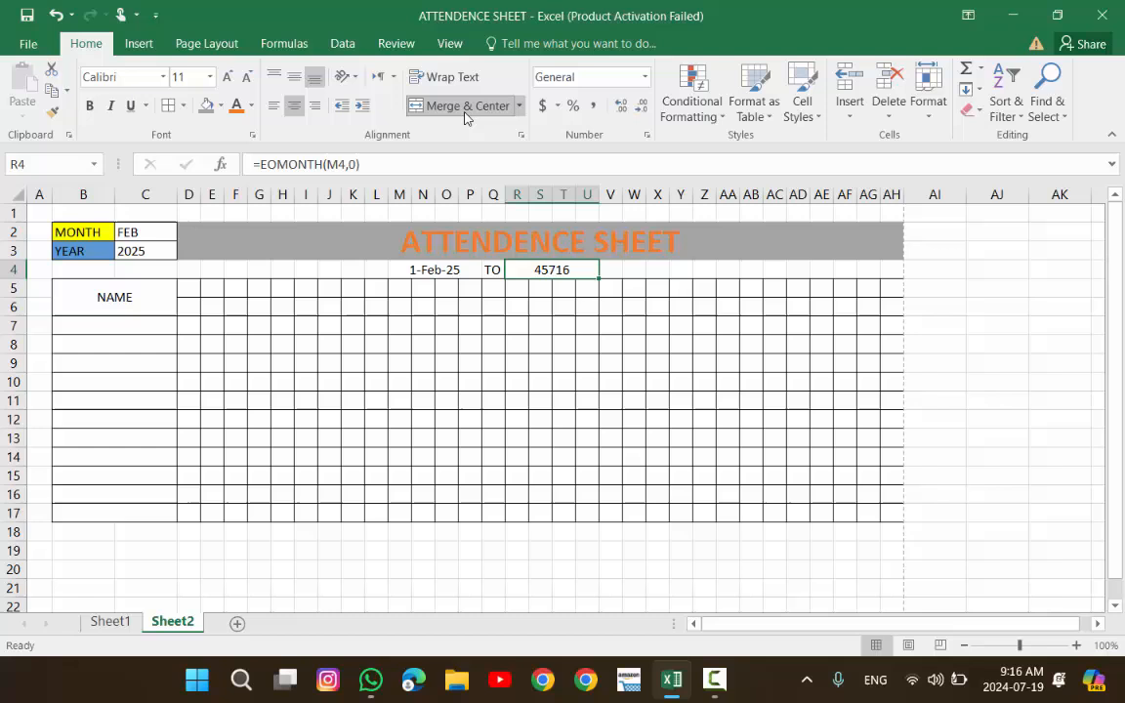
- Format the merged end date cell R4 as a date of type 14-Mar-12
right_click(540, 270)
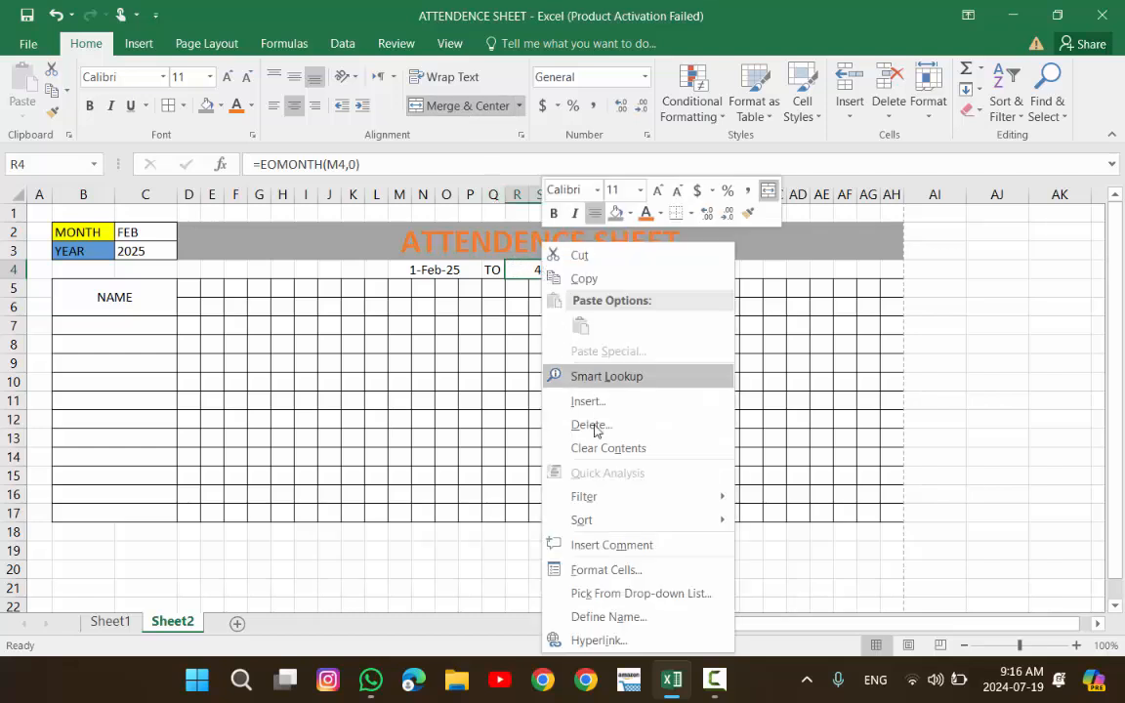
click(582, 573)
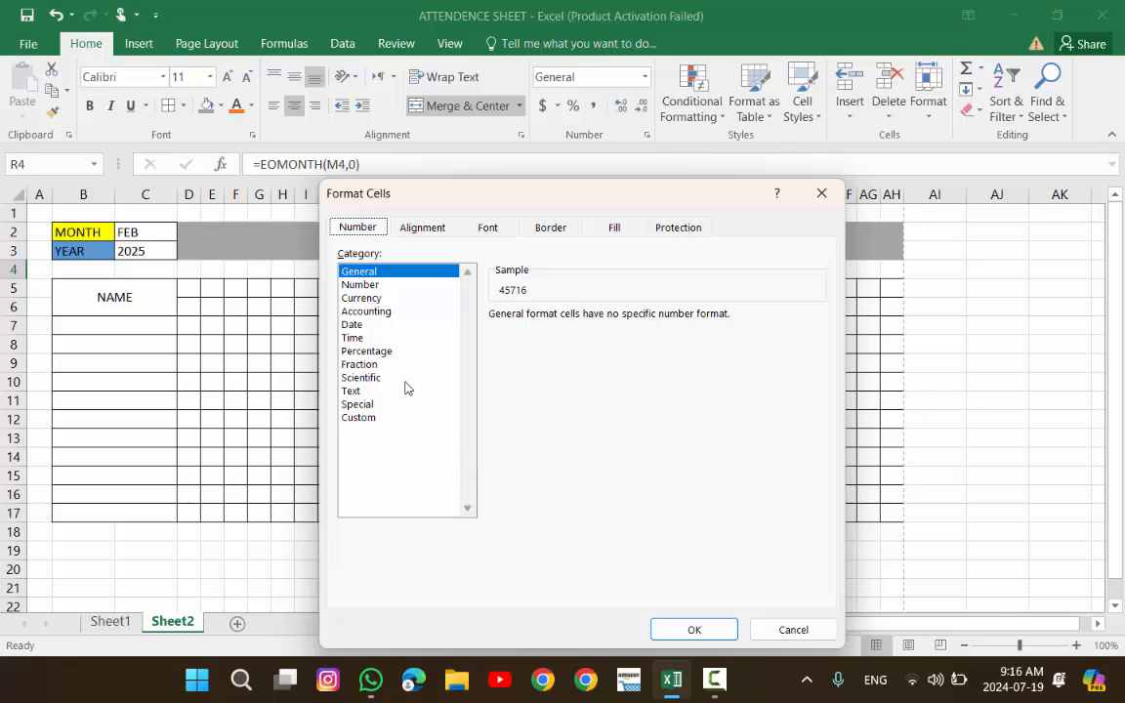
click(363, 328)
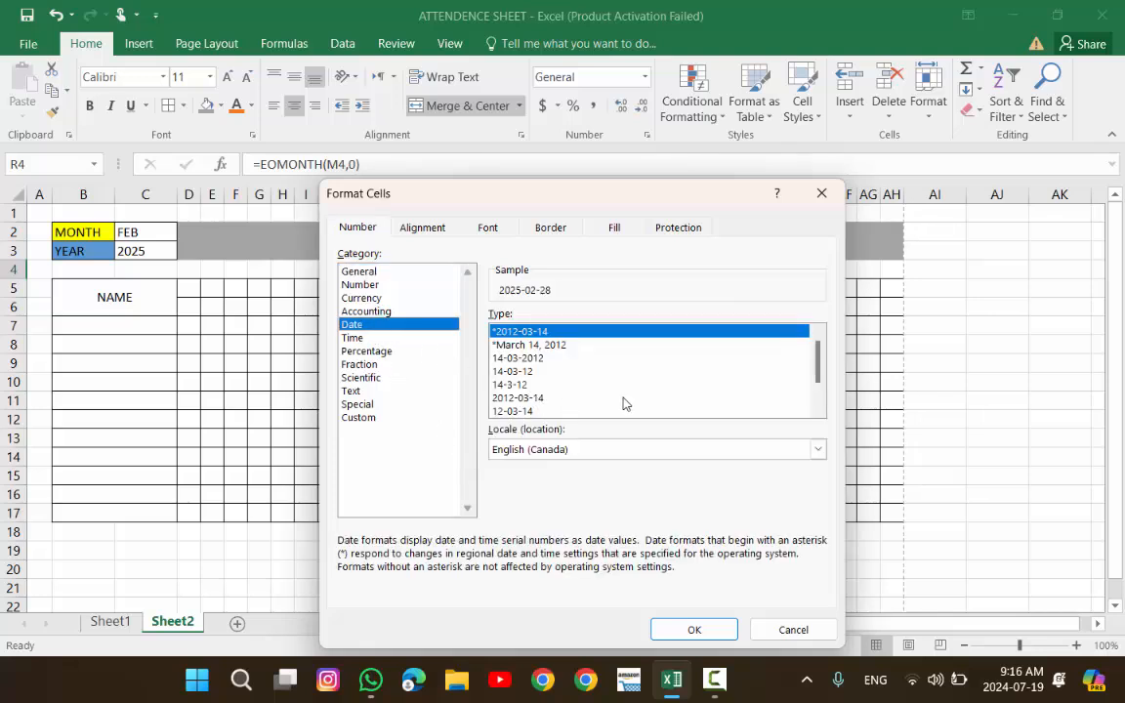
scroll(685, 397, down, 1)
key(Down)
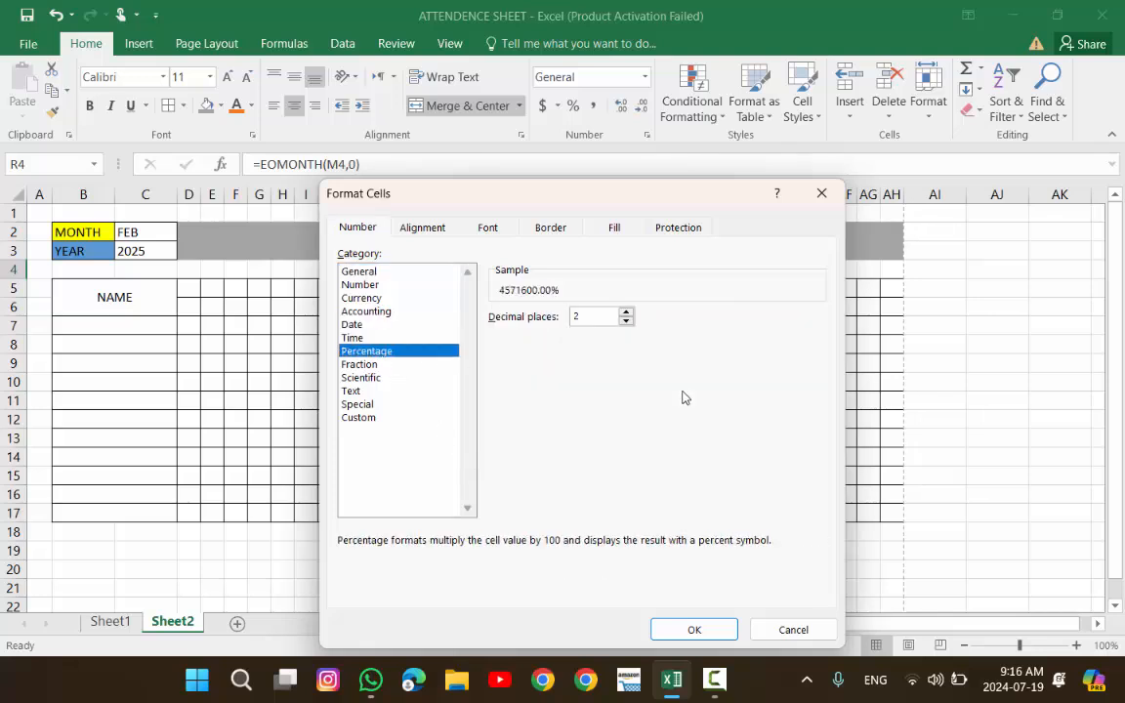
click(396, 323)
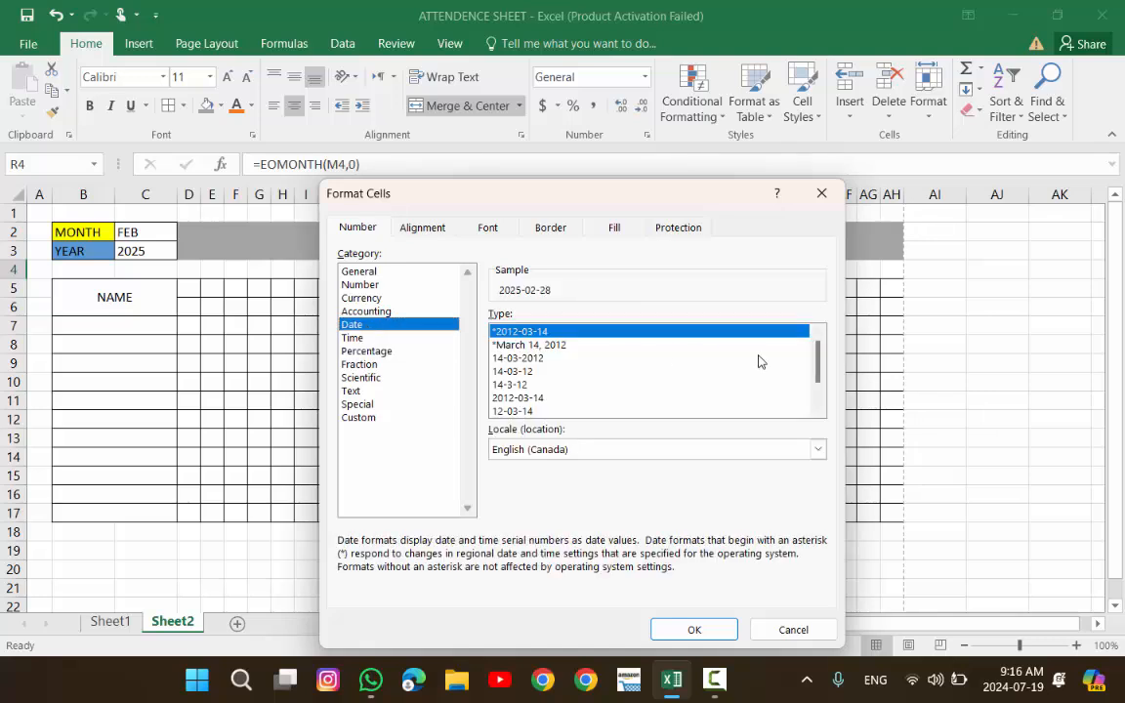
drag(818, 348, 818, 371)
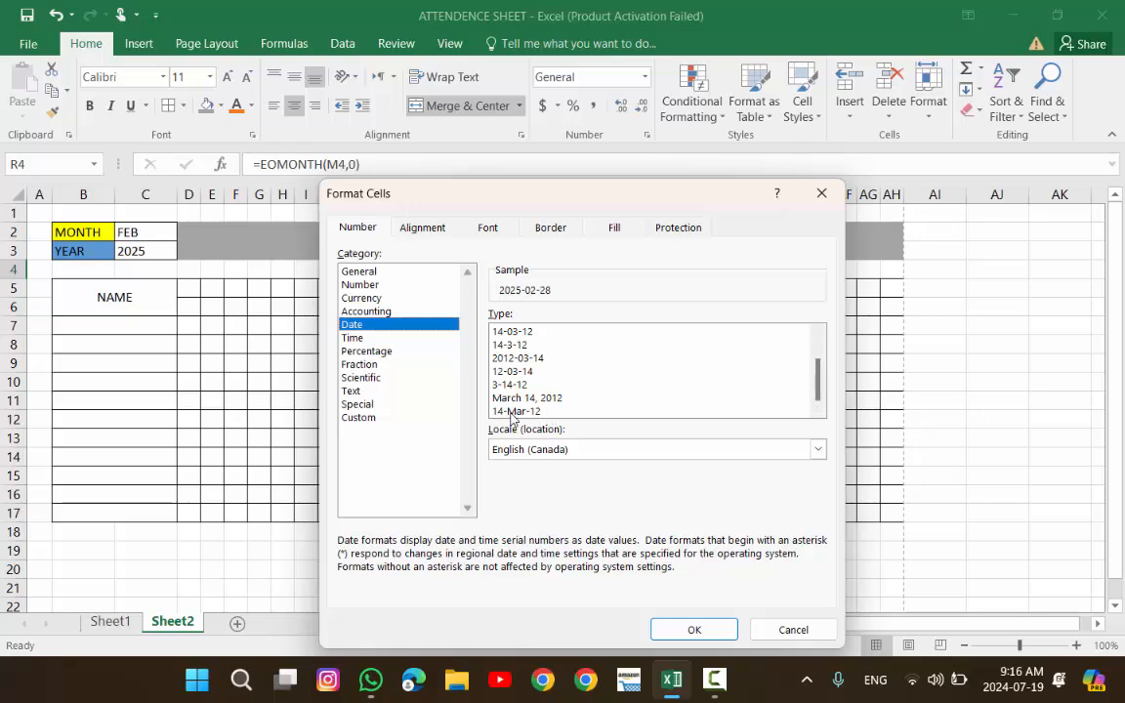
click(511, 414)
click(694, 630)
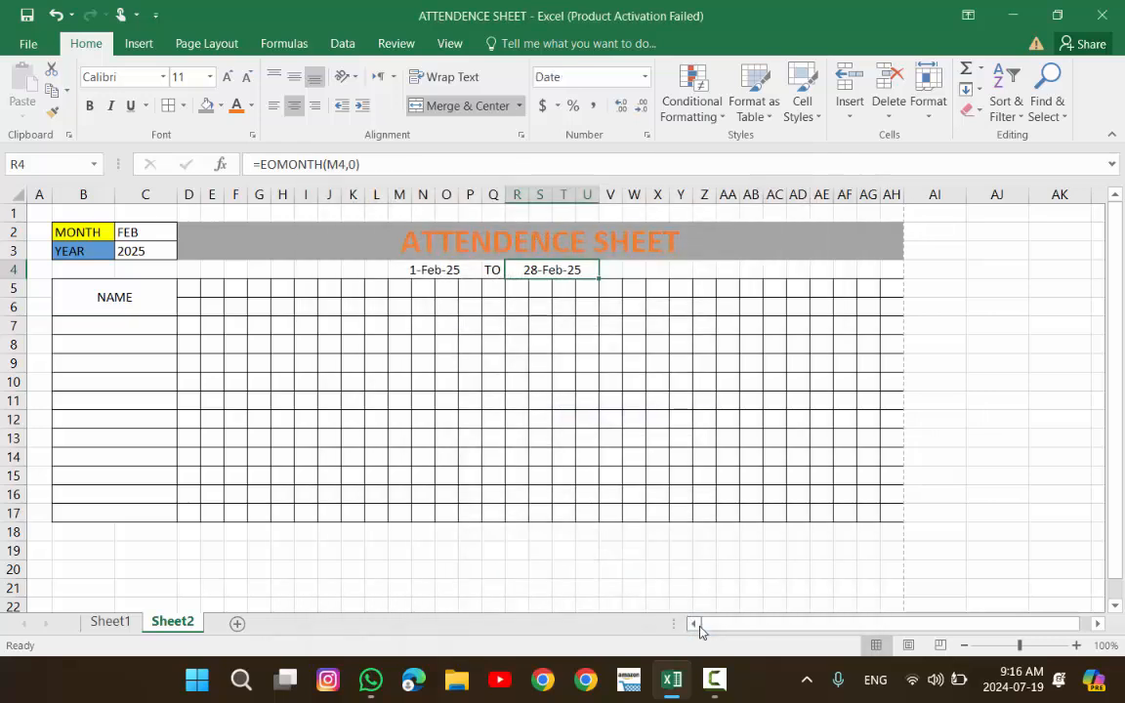
click(590, 472)
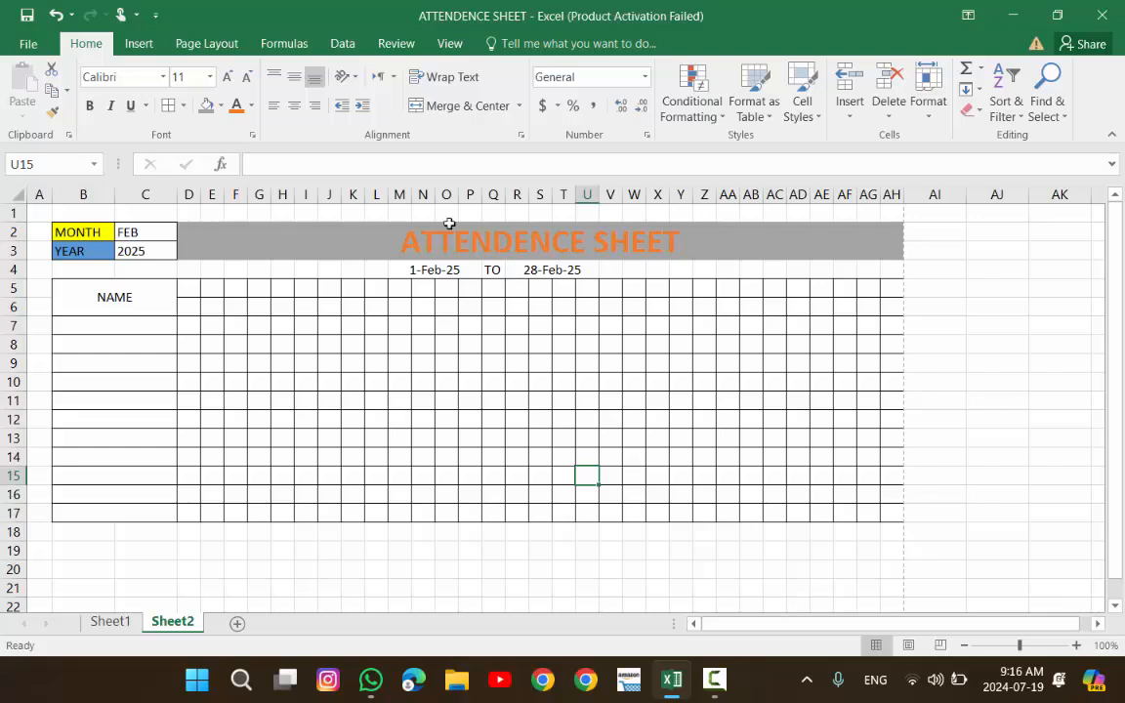
- Set the month in C2 to JAN
click(150, 235)
text(JAN)
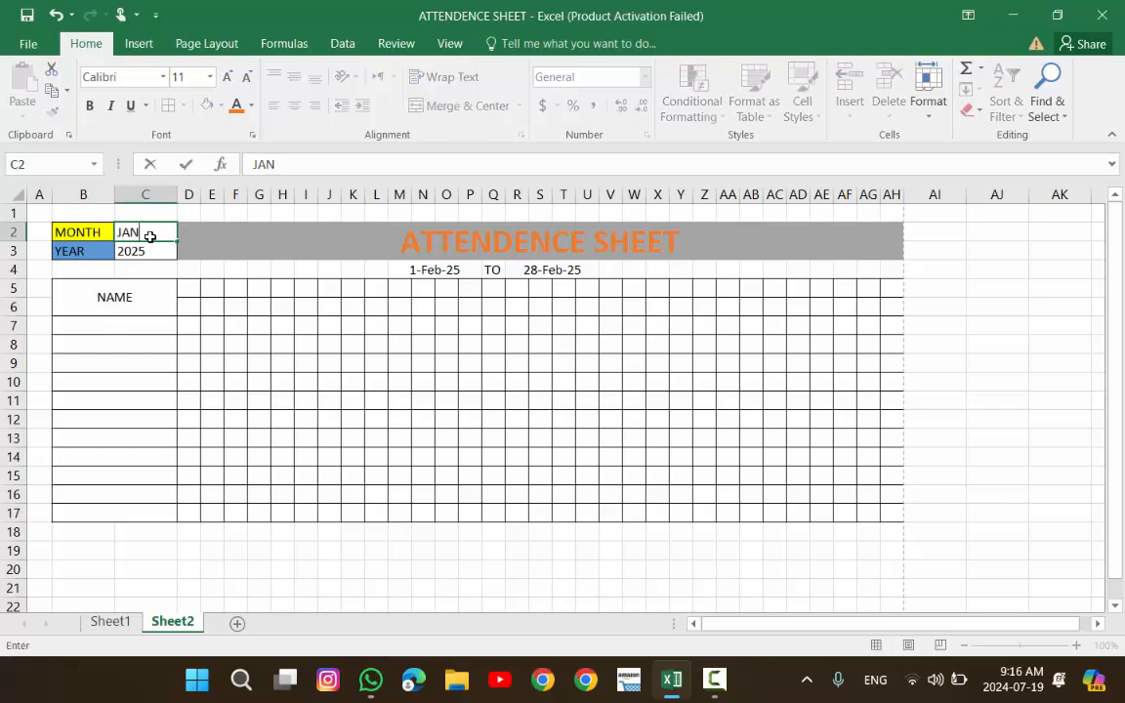
key(Return)
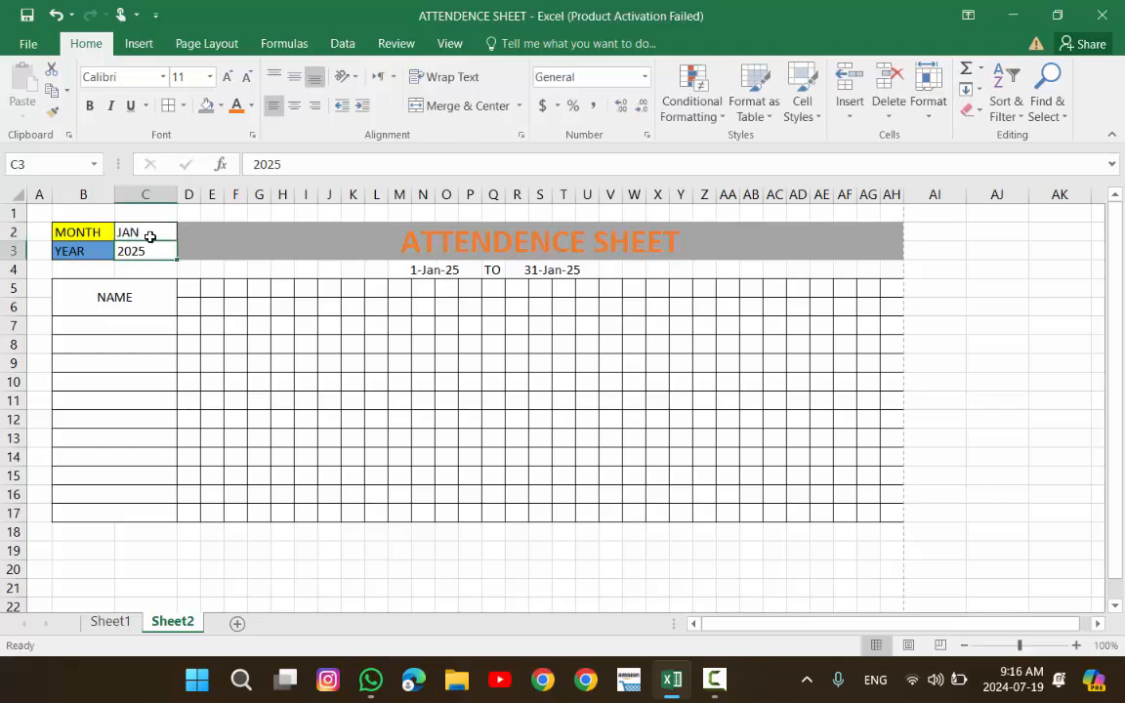
- Fill the merged start date cell M4 with the green theme colour
click(428, 276)
click(221, 107)
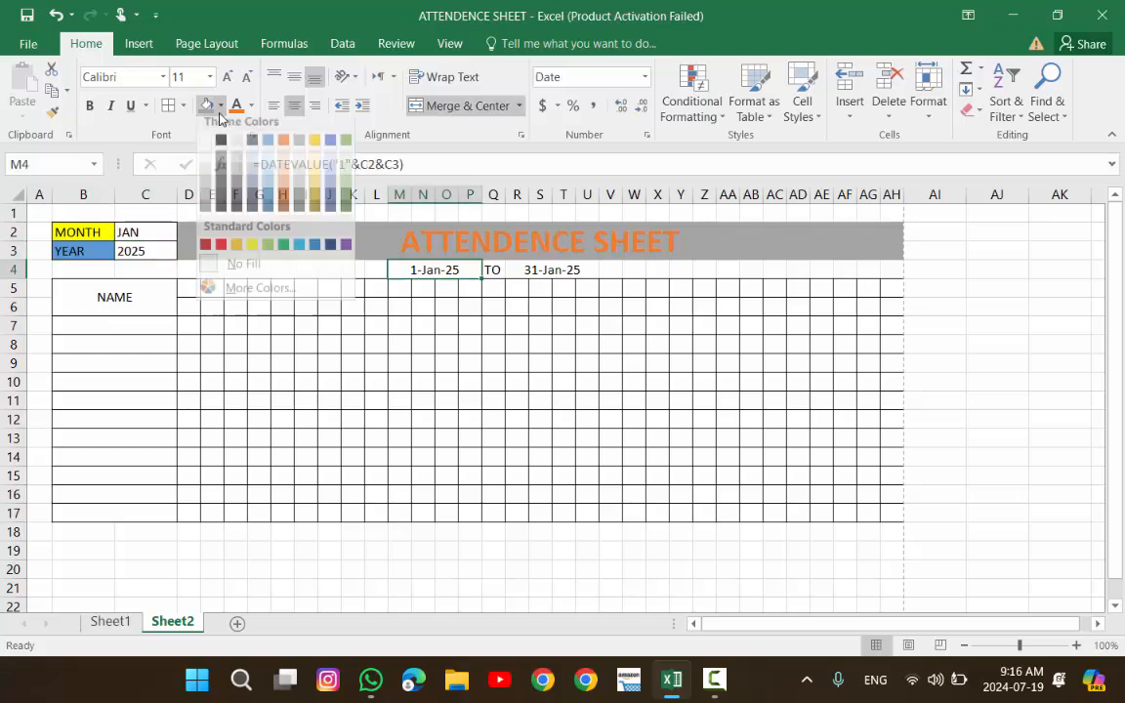
click(219, 112)
click(219, 113)
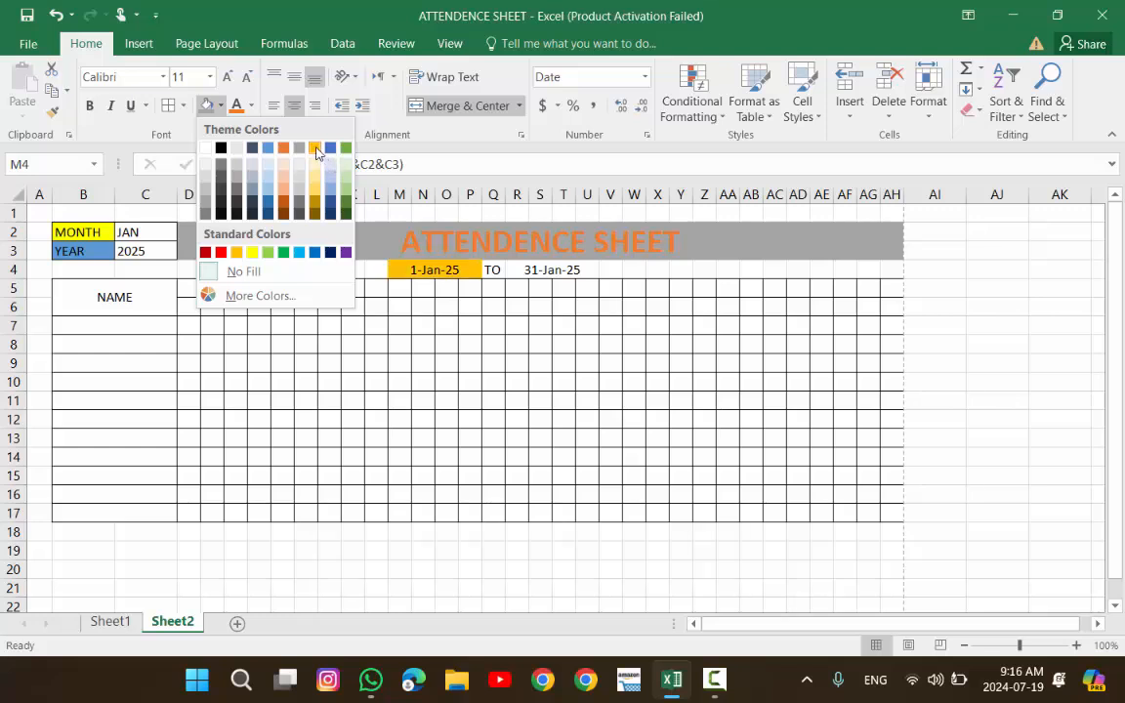
click(345, 150)
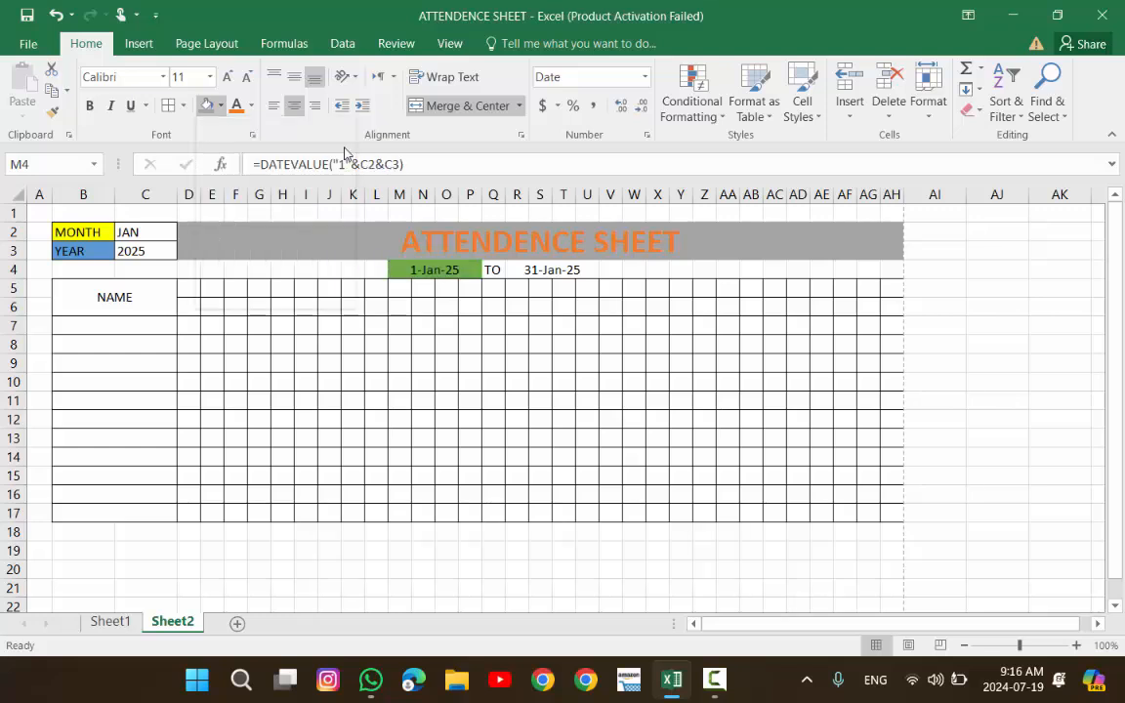
- Fill the merged end date cell R4 with a dark gold theme shade
click(544, 268)
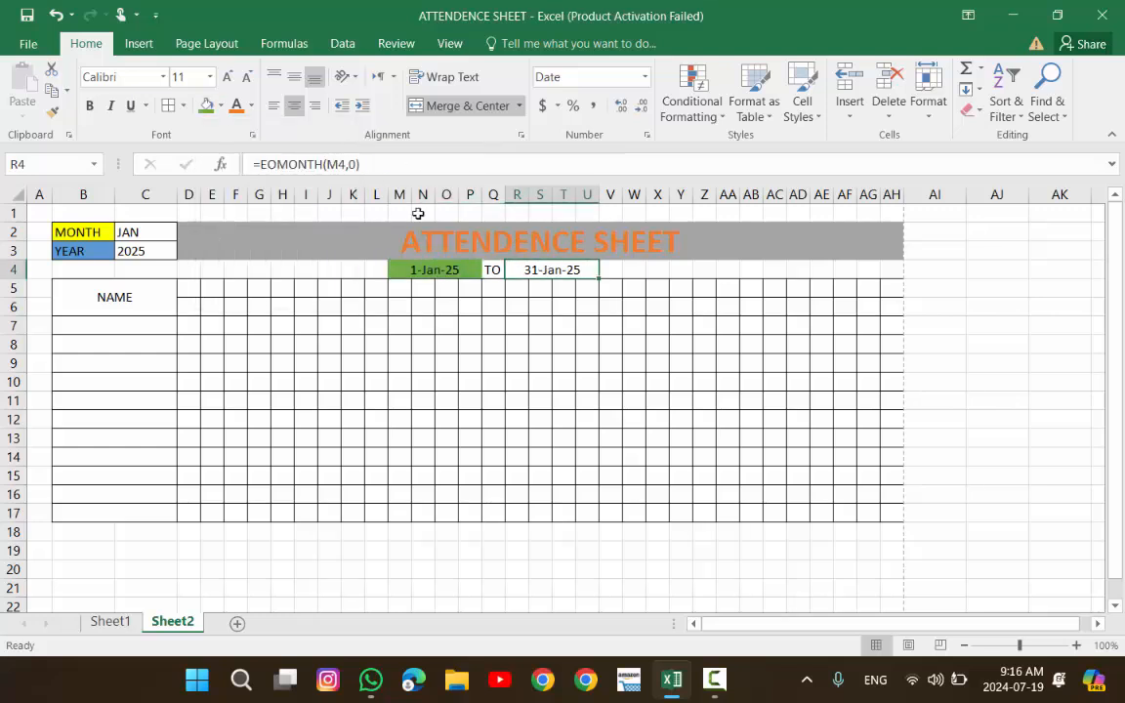
click(219, 105)
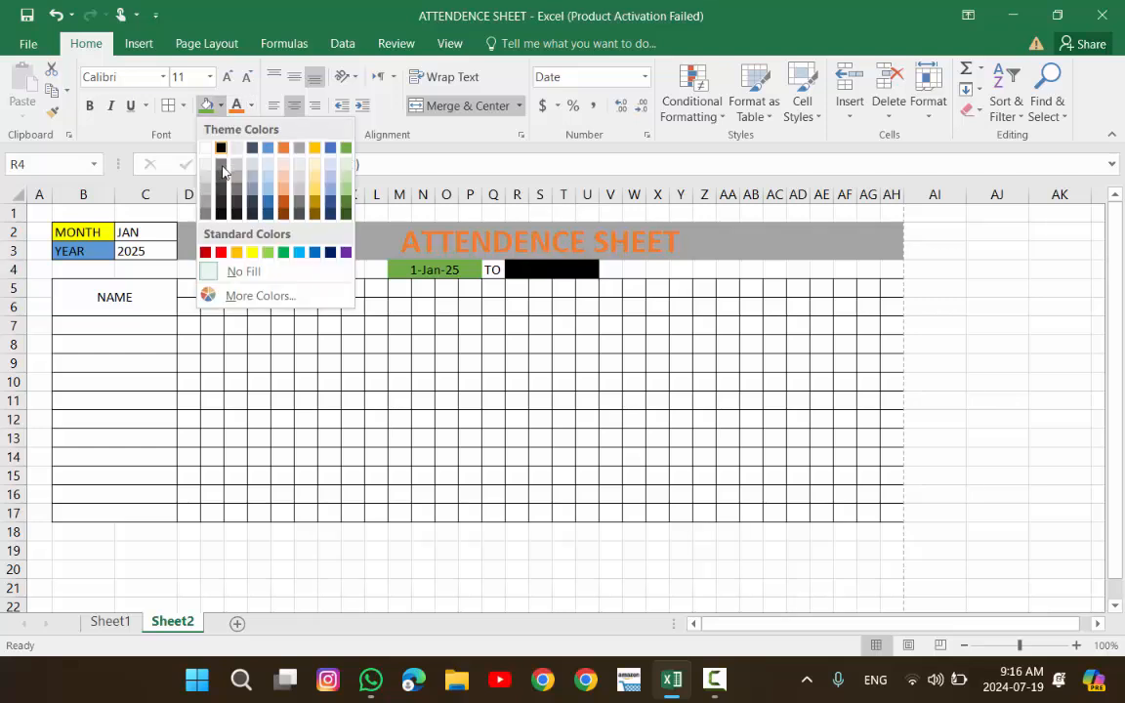
click(313, 208)
click(444, 403)
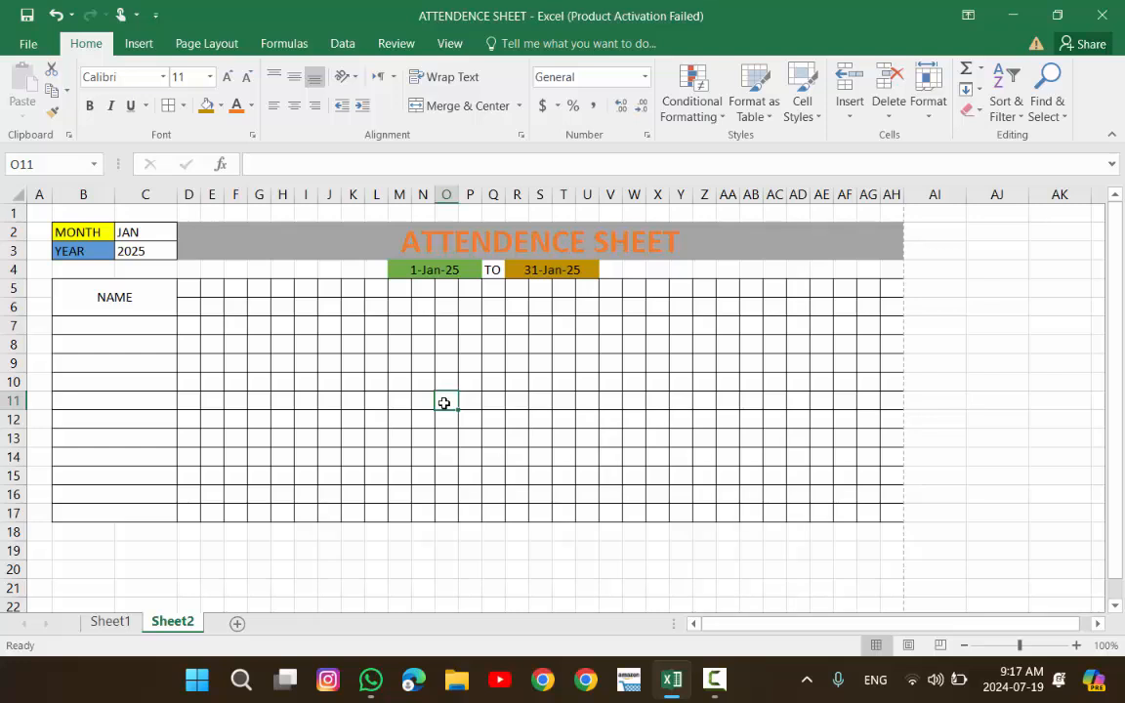
click(159, 232)
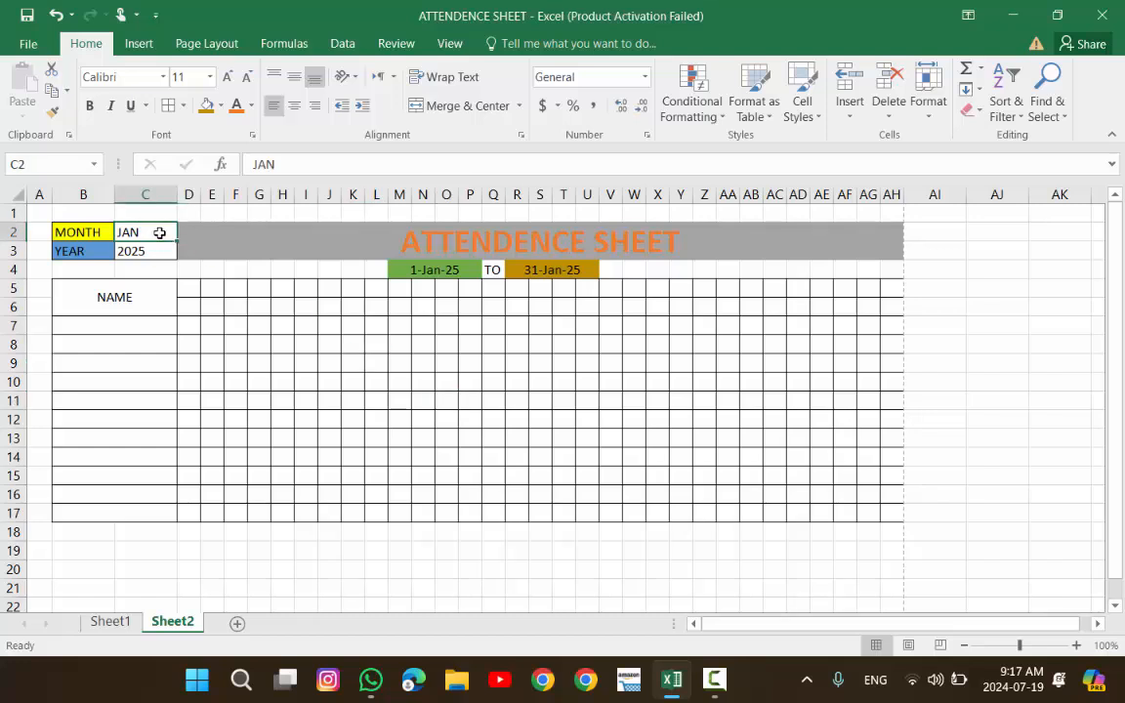
click(477, 398)
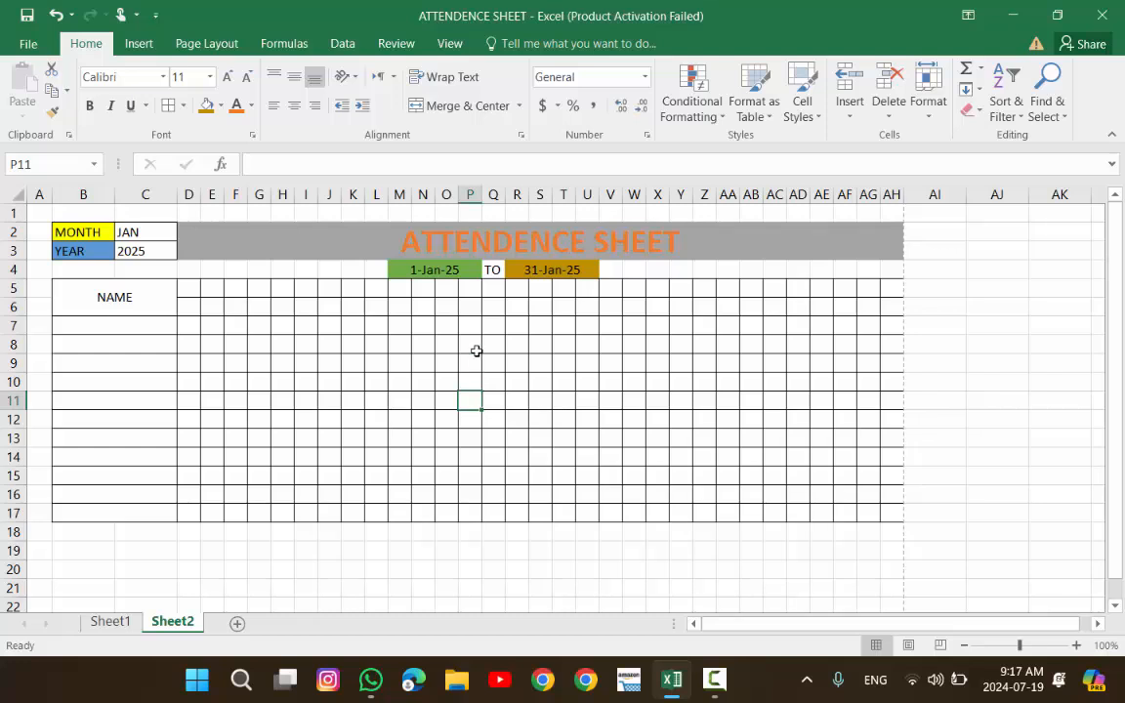
- Change the font colour of the start date in M4 and the end date in R4 to white
click(459, 272)
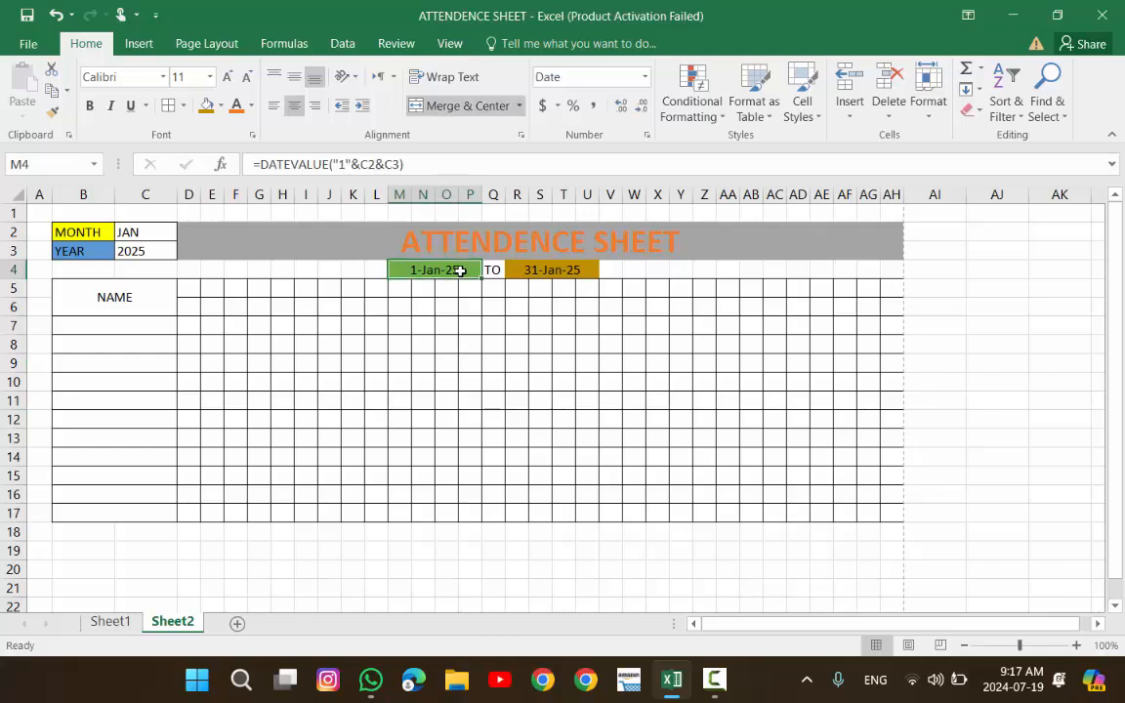
click(251, 105)
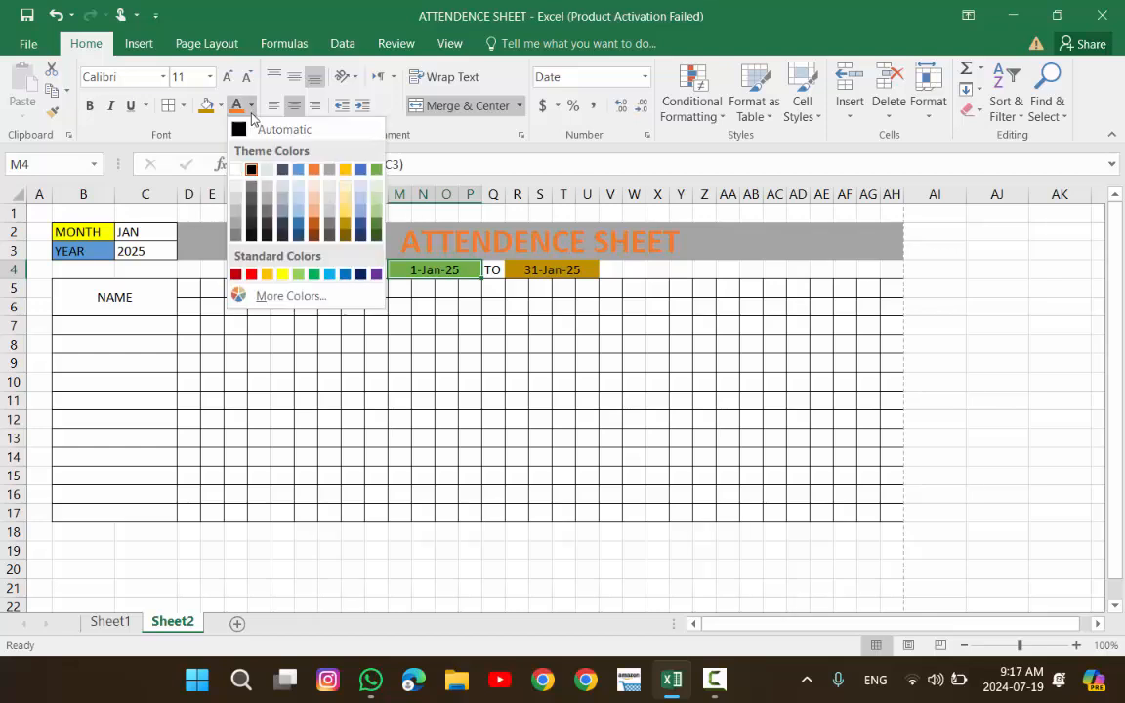
click(235, 169)
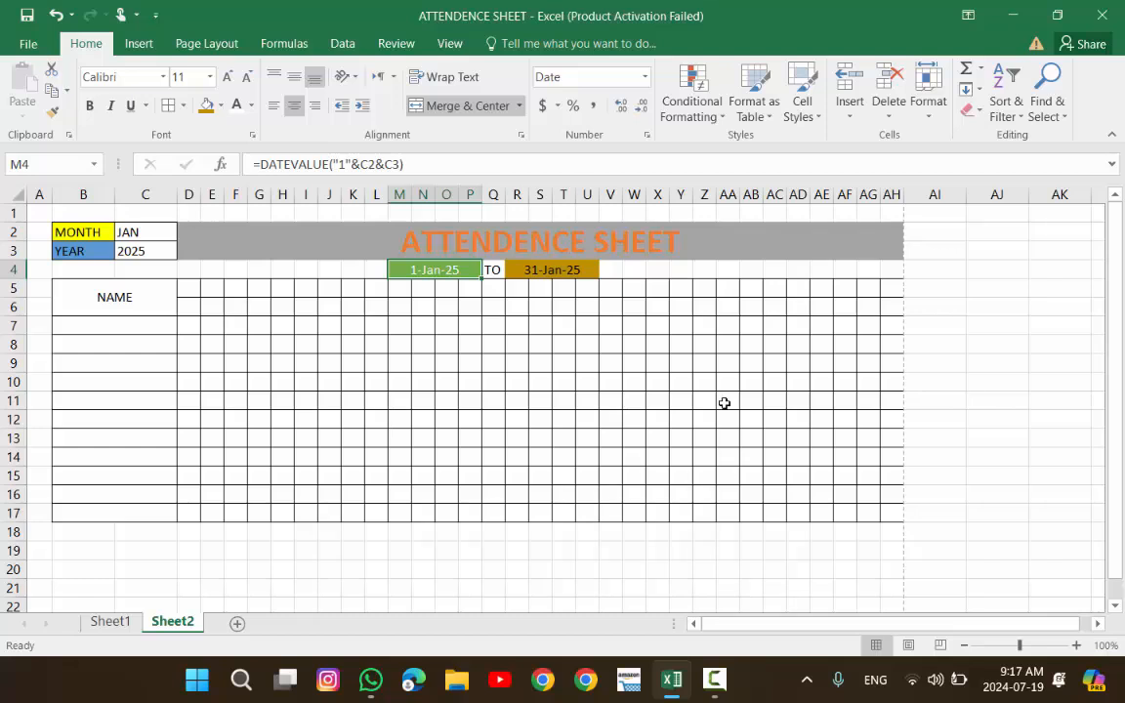
click(588, 274)
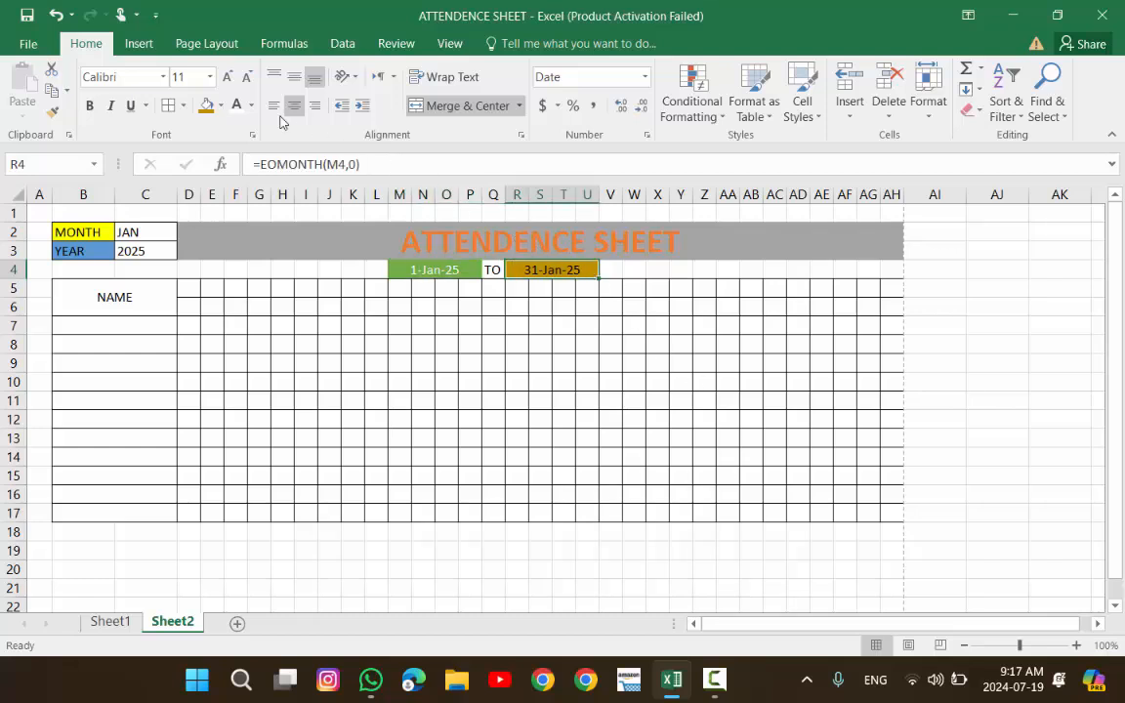
click(222, 105)
click(219, 106)
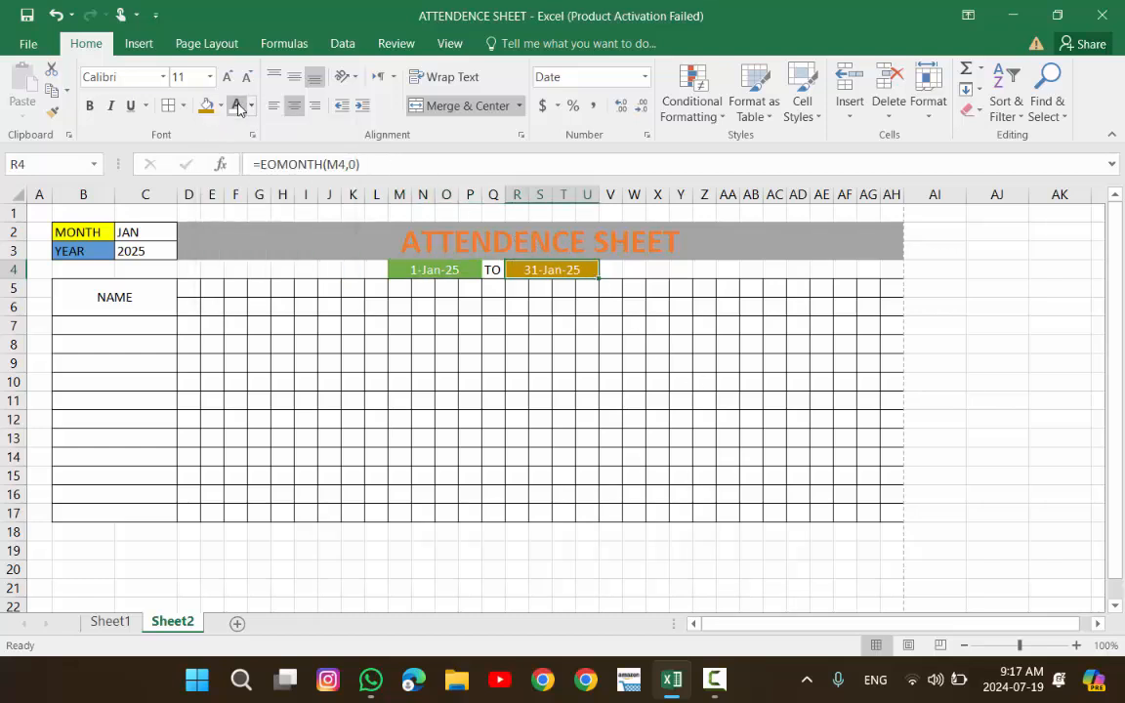
click(440, 367)
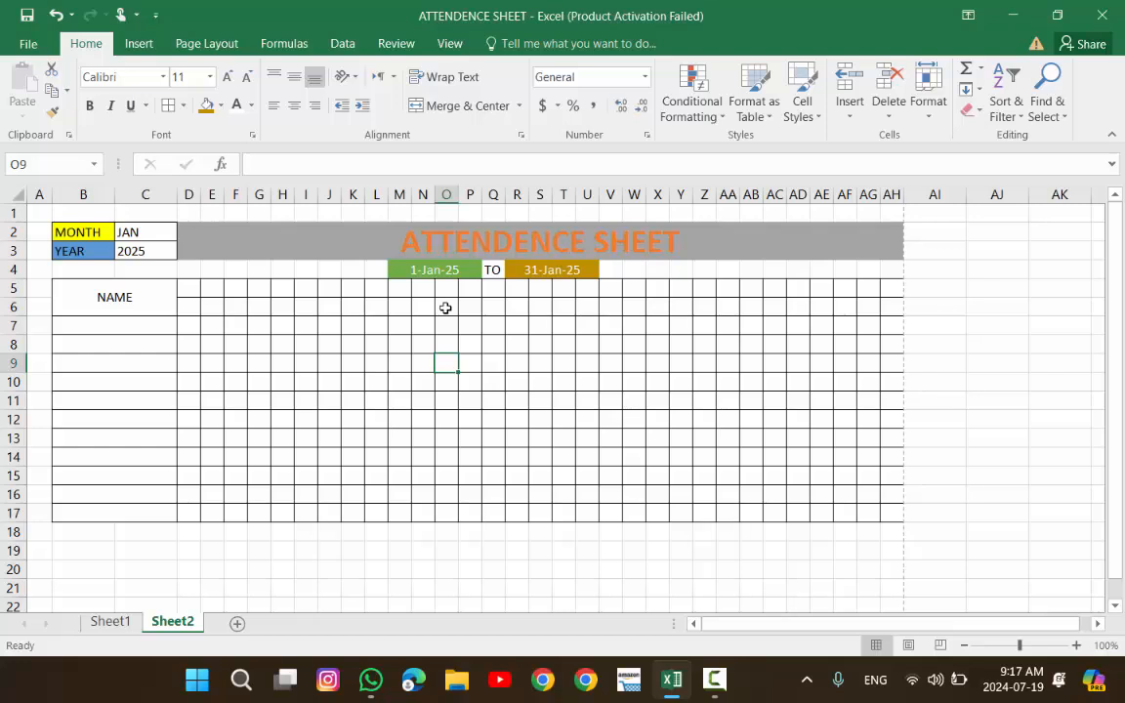
- Enter the formula =M4 in cell D5 so the first day header takes the start date
click(192, 284)
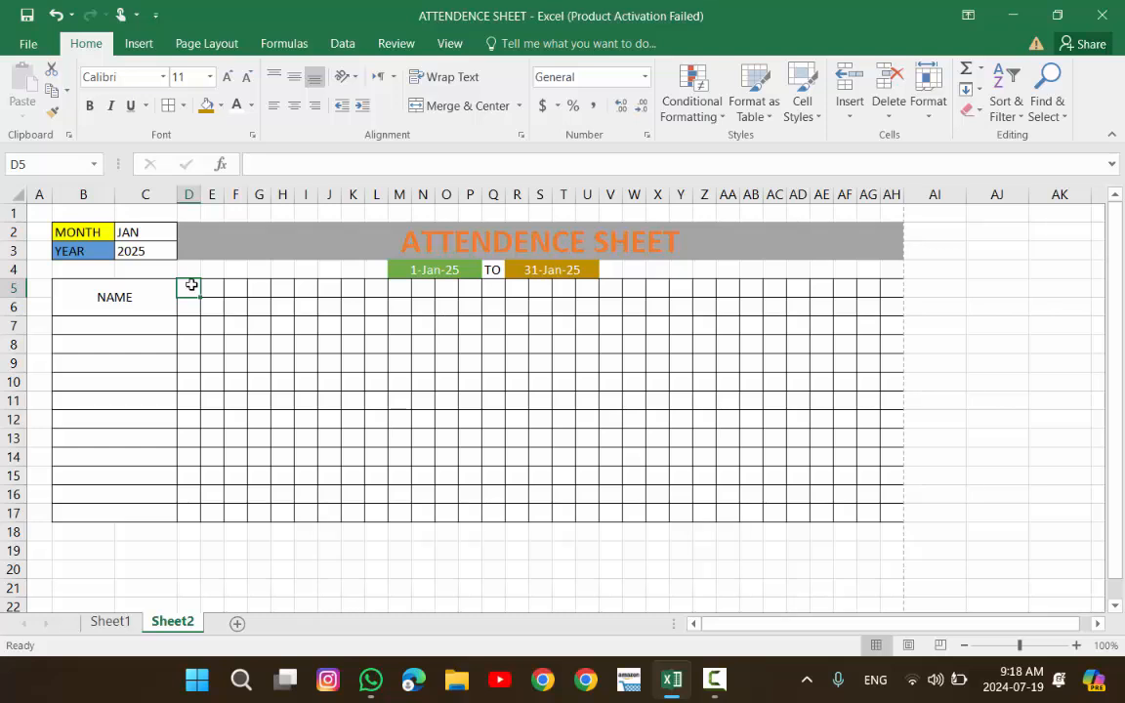
text(=)
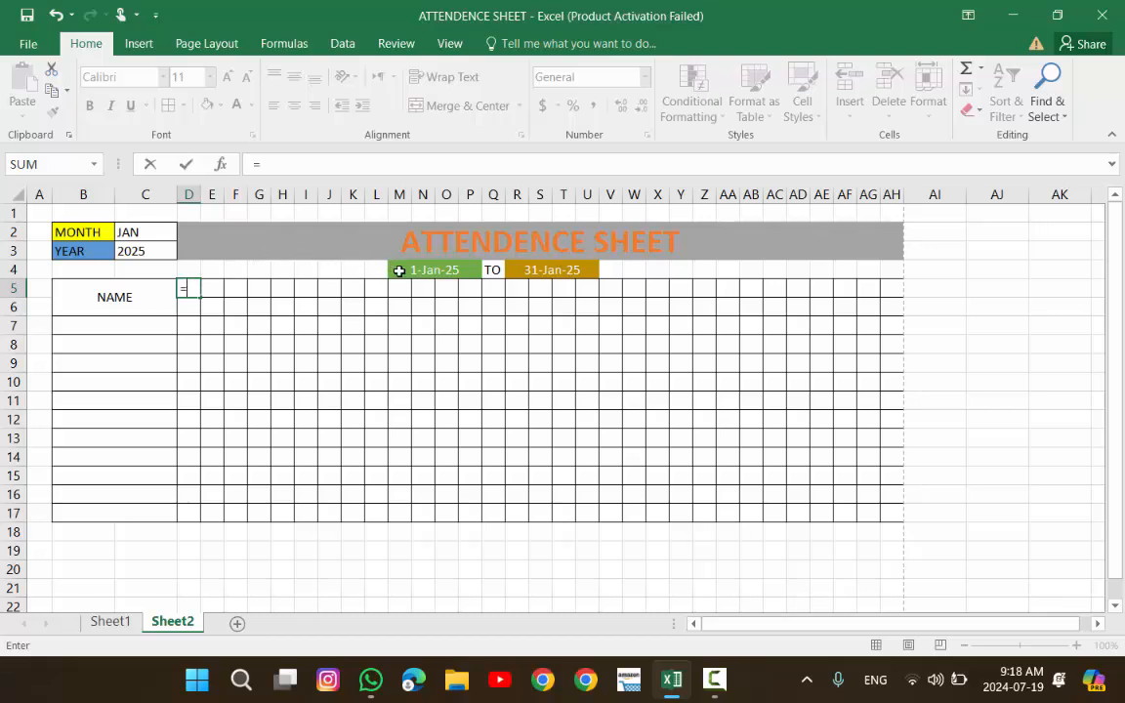
click(399, 271)
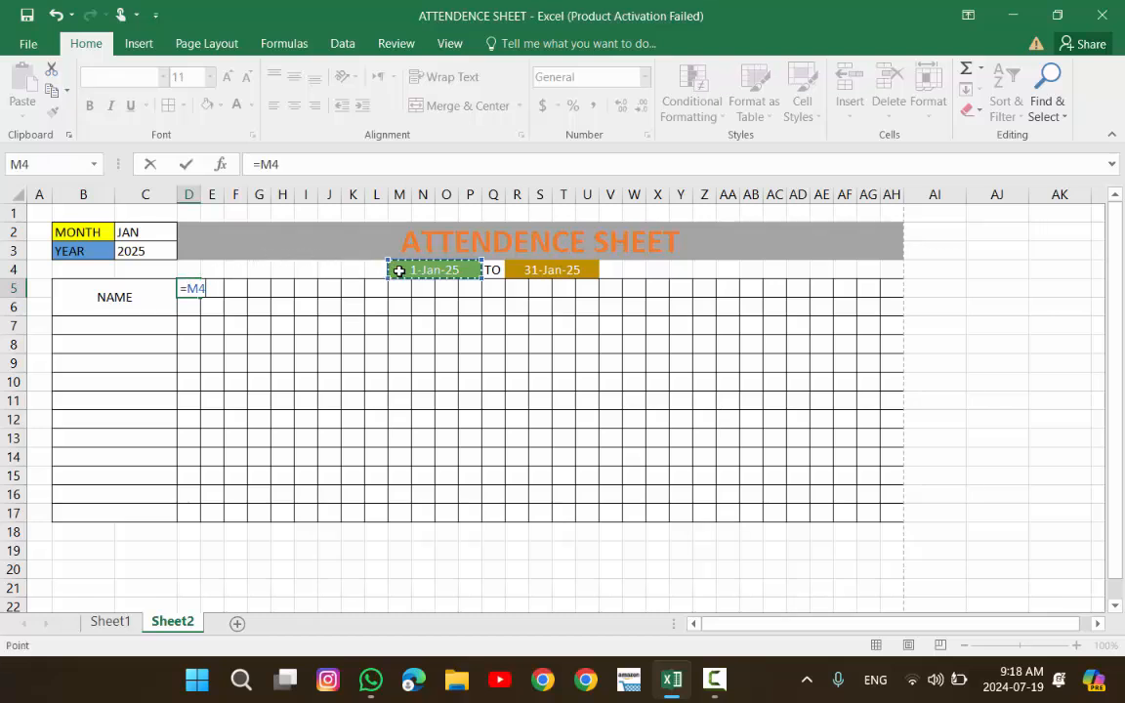
key(Return)
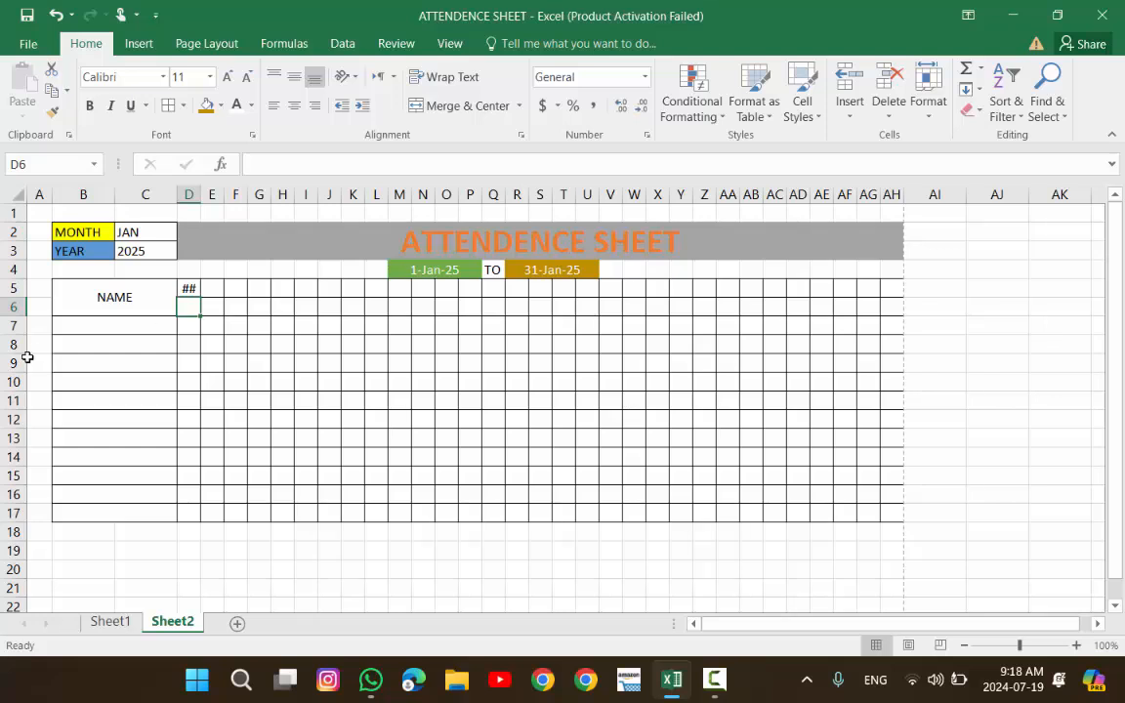
- Apply the custom number format DD to cell D5 so it shows only the day number
click(189, 289)
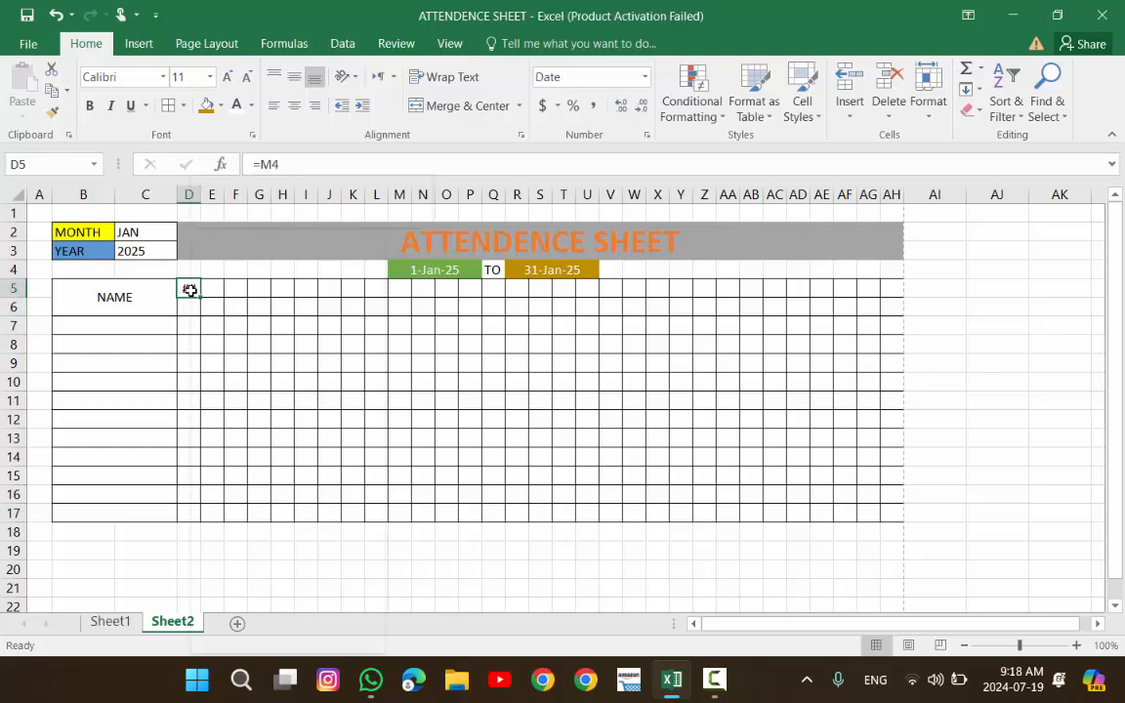
right_click(191, 289)
click(229, 570)
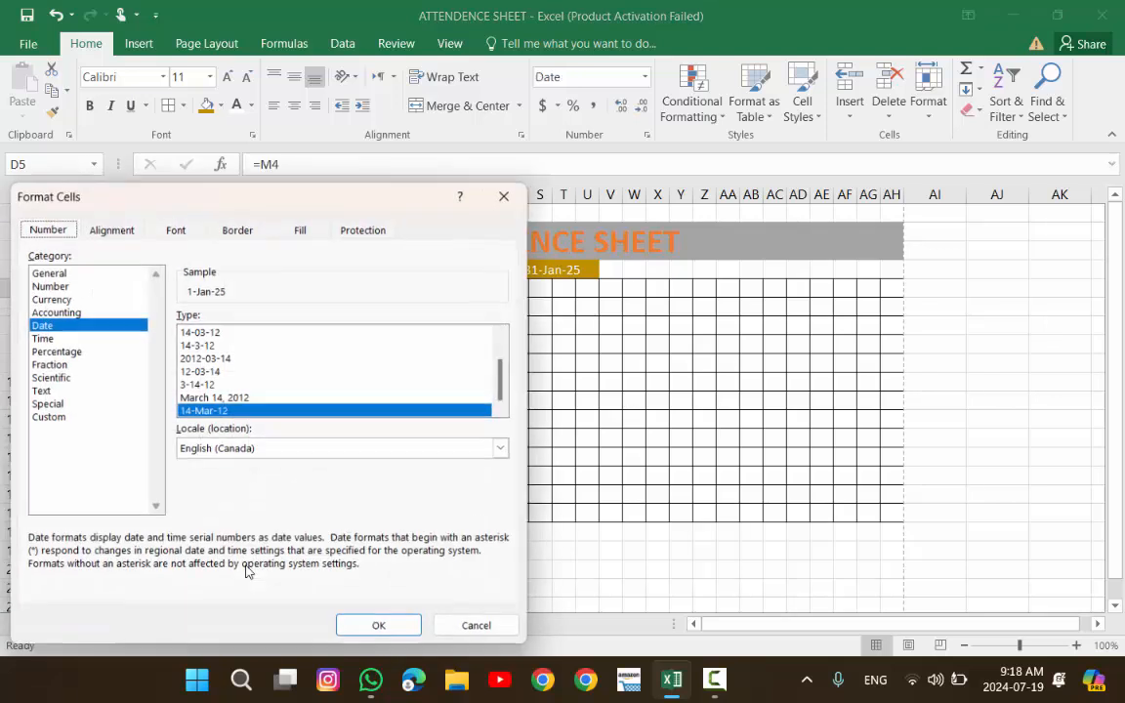
click(64, 420)
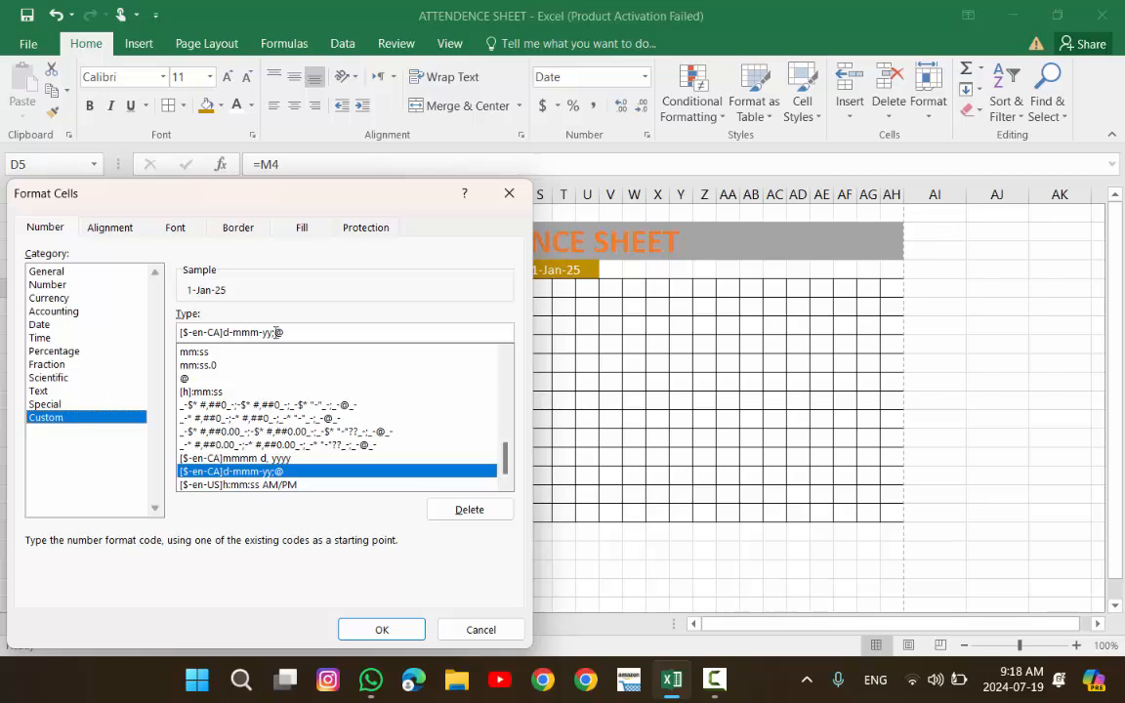
drag(298, 334, 157, 331)
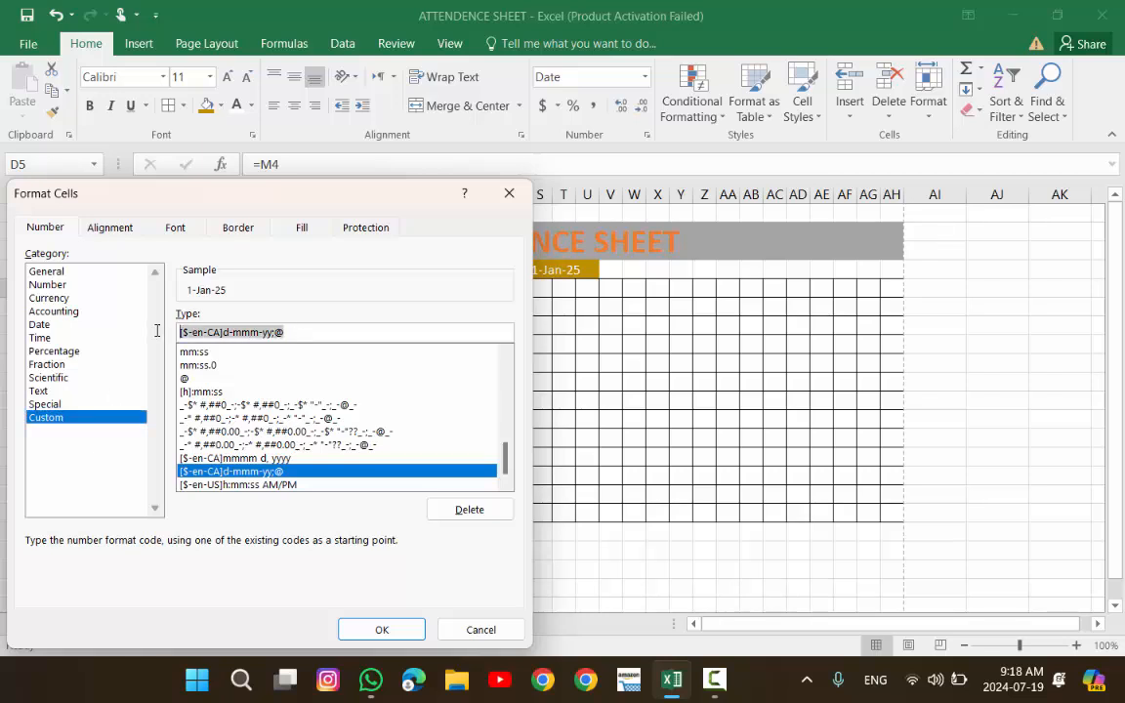
key(BackSpace)
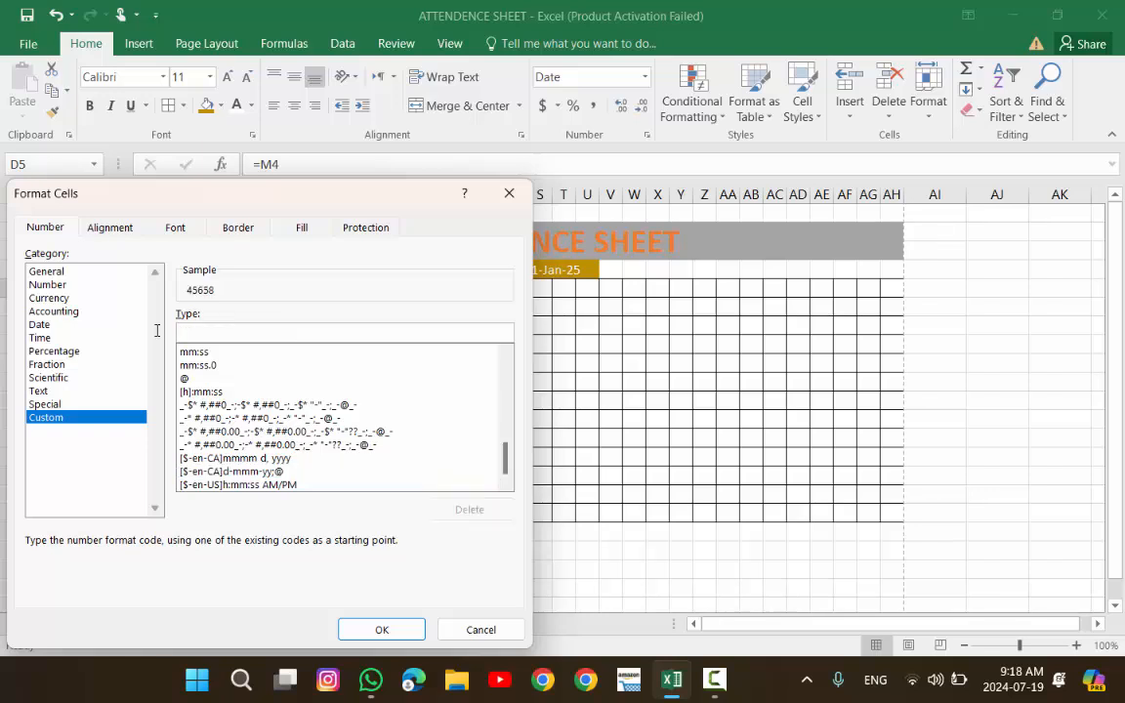
text(DD)
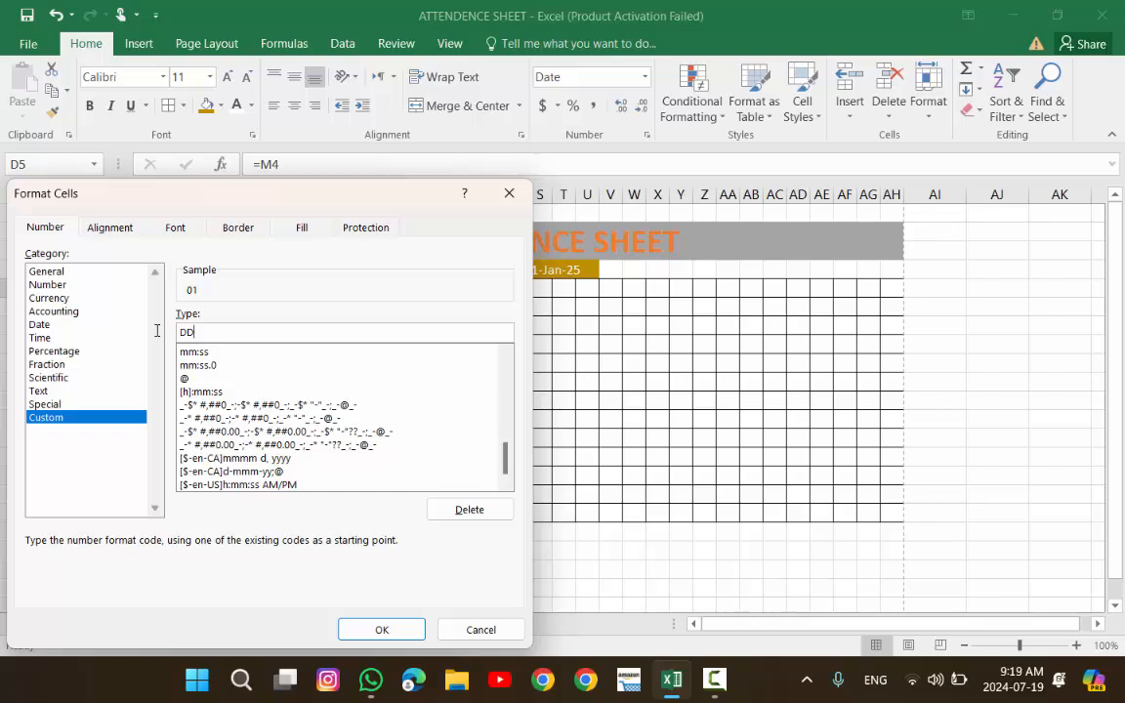
key(BackSpace)
text(DD)
key(BackSpace)
click(381, 630)
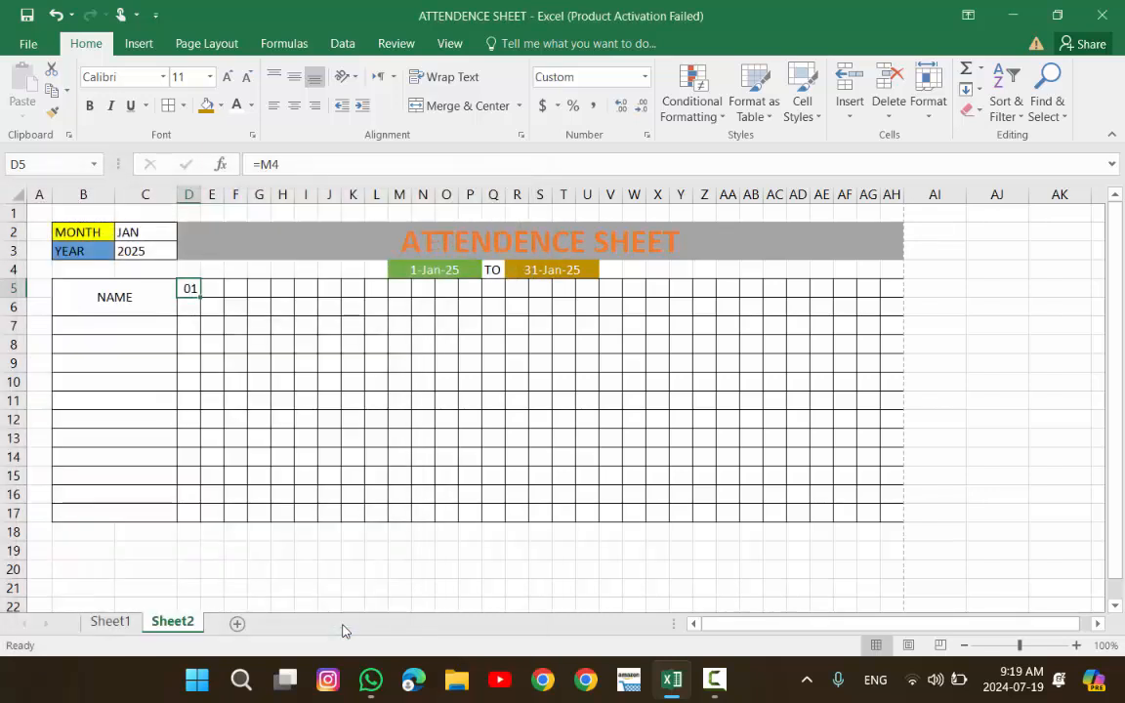
- Enter the formula =D5+1 in cell E5 to produce the second day header
click(216, 294)
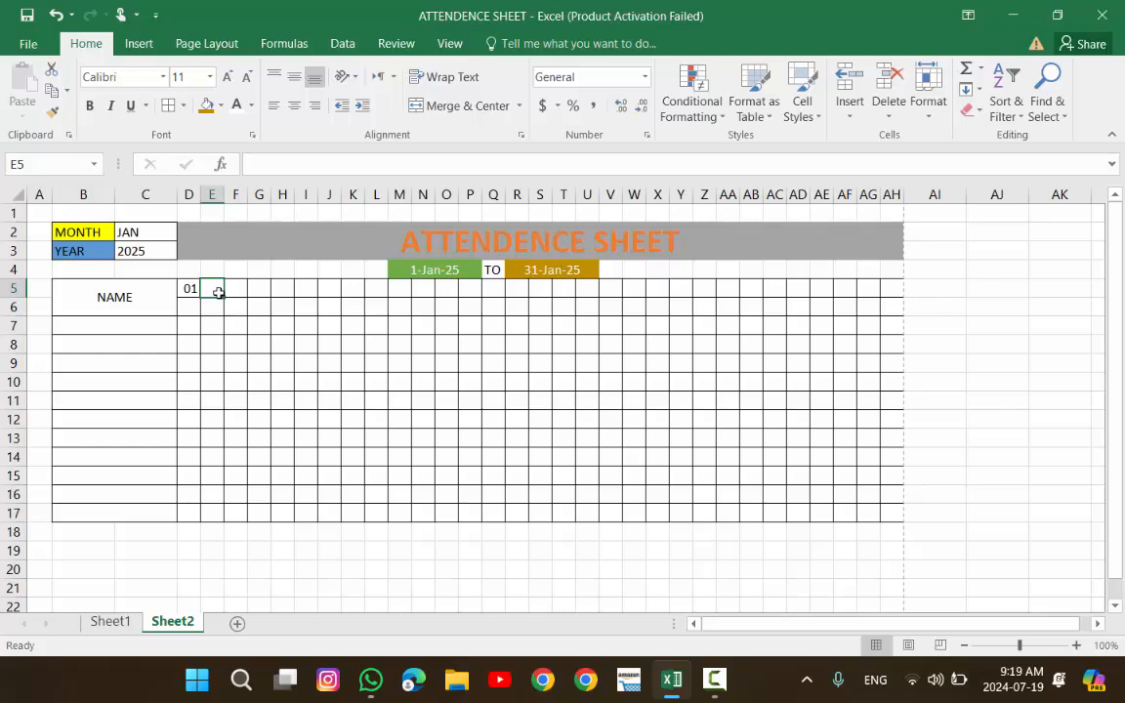
text(=)
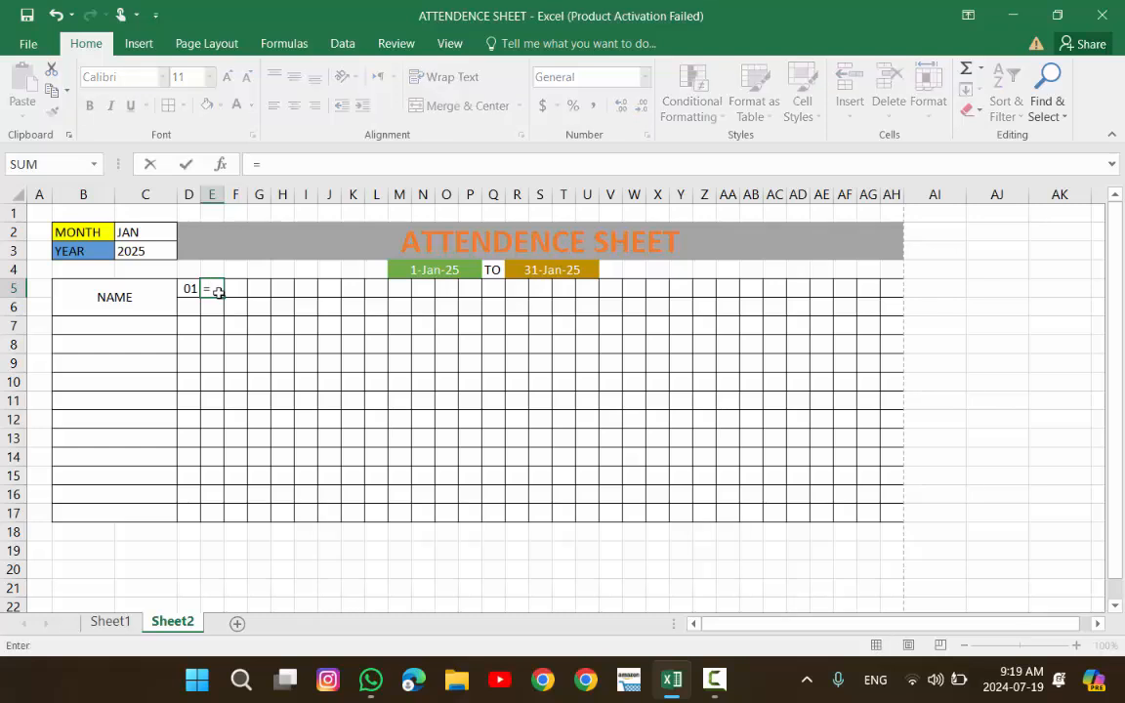
click(193, 289)
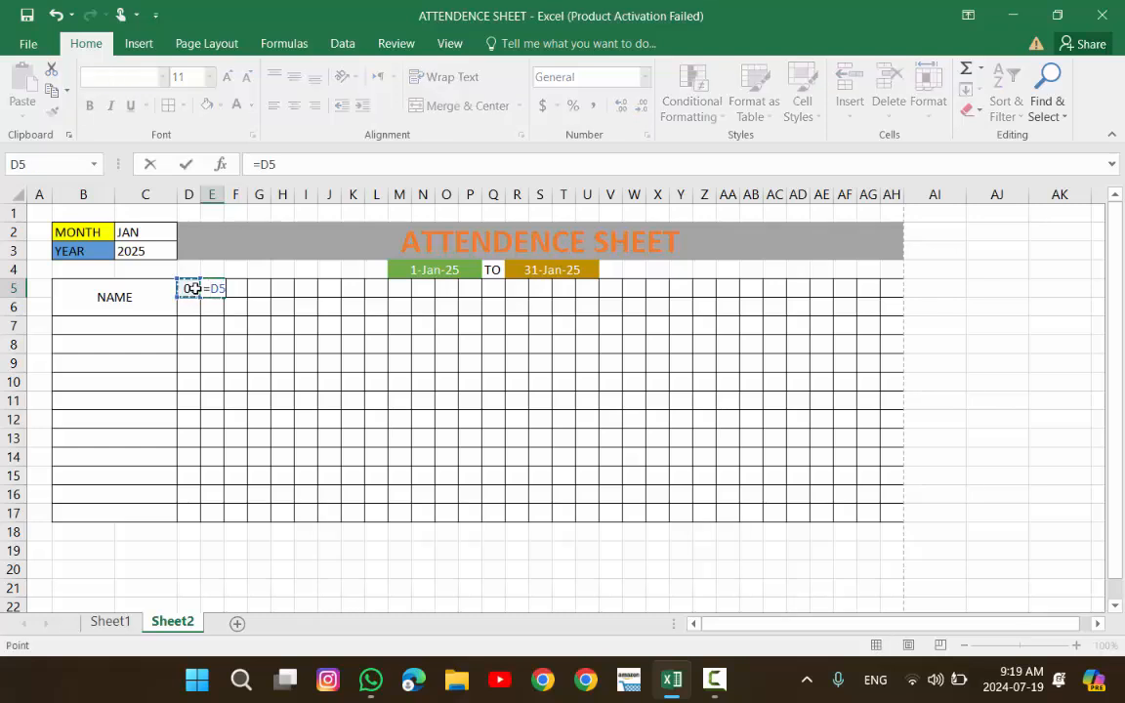
text(=)
key(BackSpace)
text(+1)
key(Return)
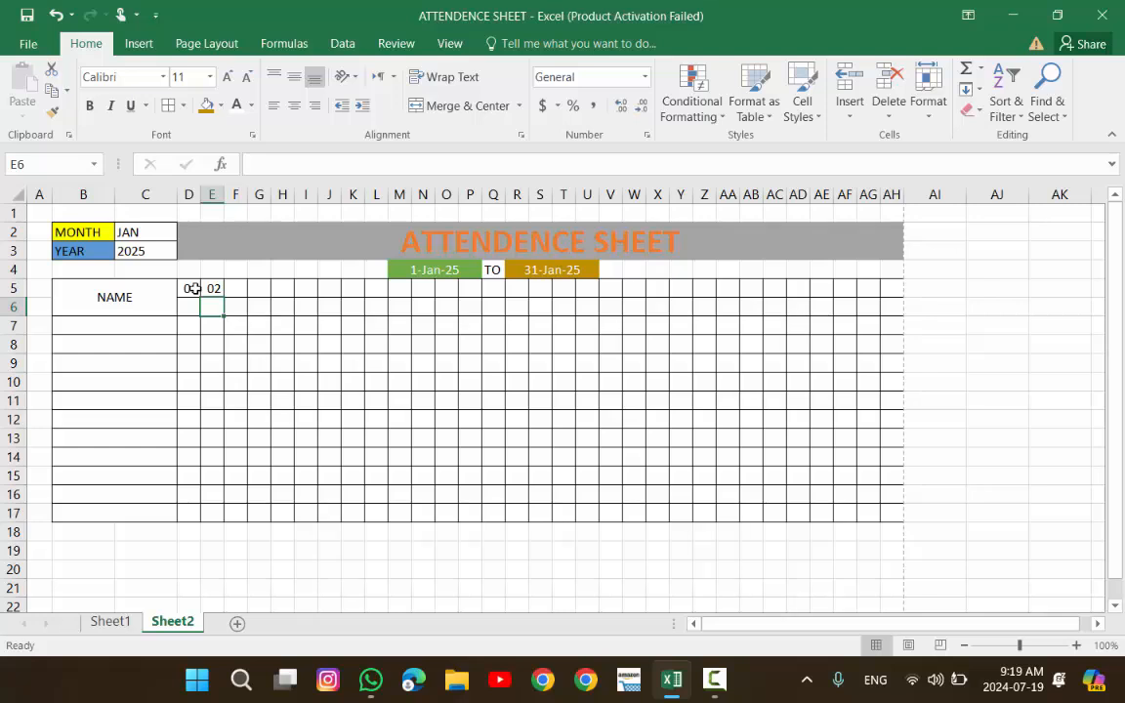
- Copy the E5 formula across row 5 through AH5 to complete the day number headers
click(229, 287)
click(214, 288)
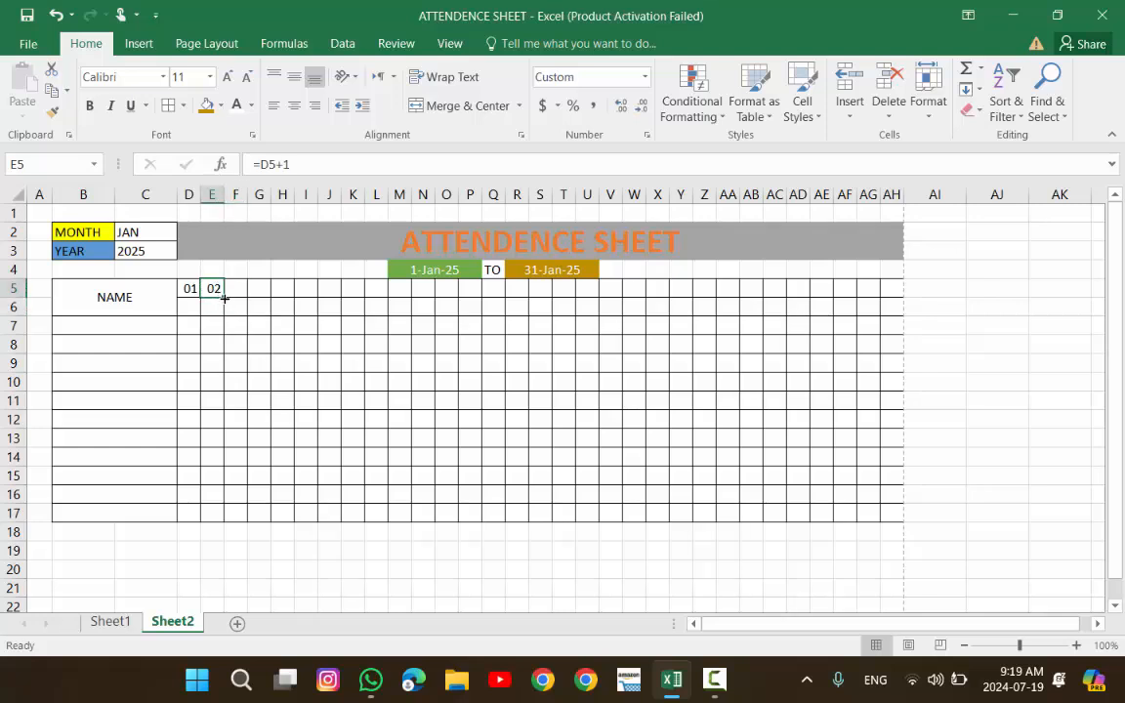
drag(226, 298, 897, 310)
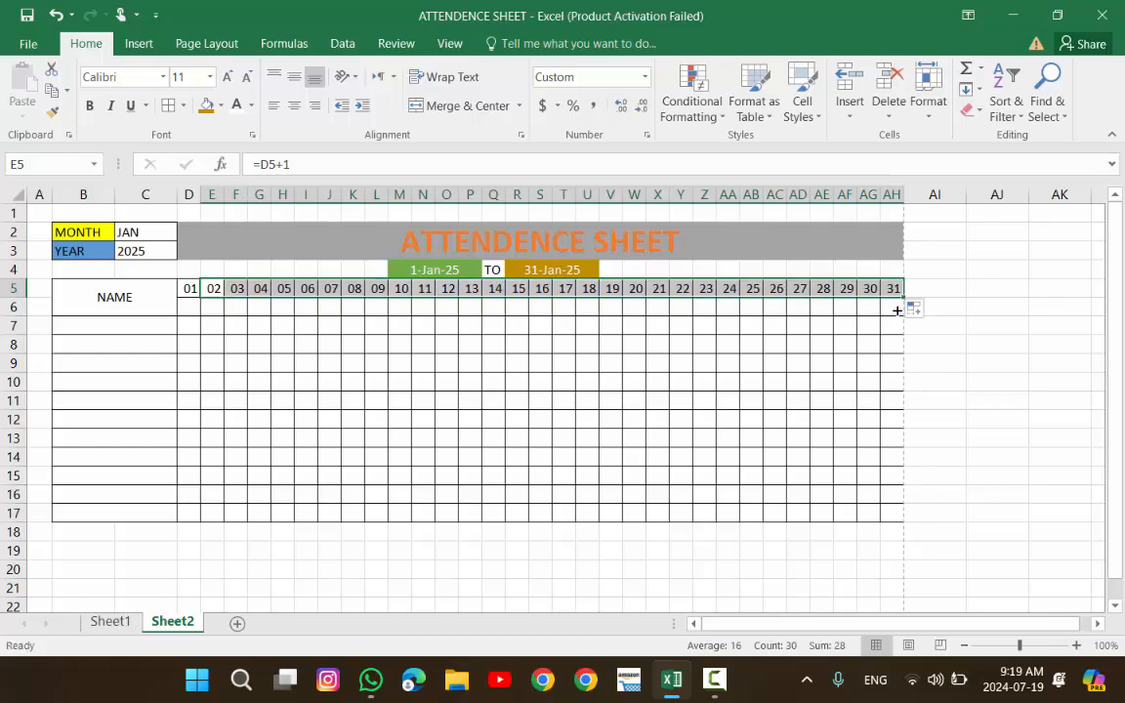
click(711, 324)
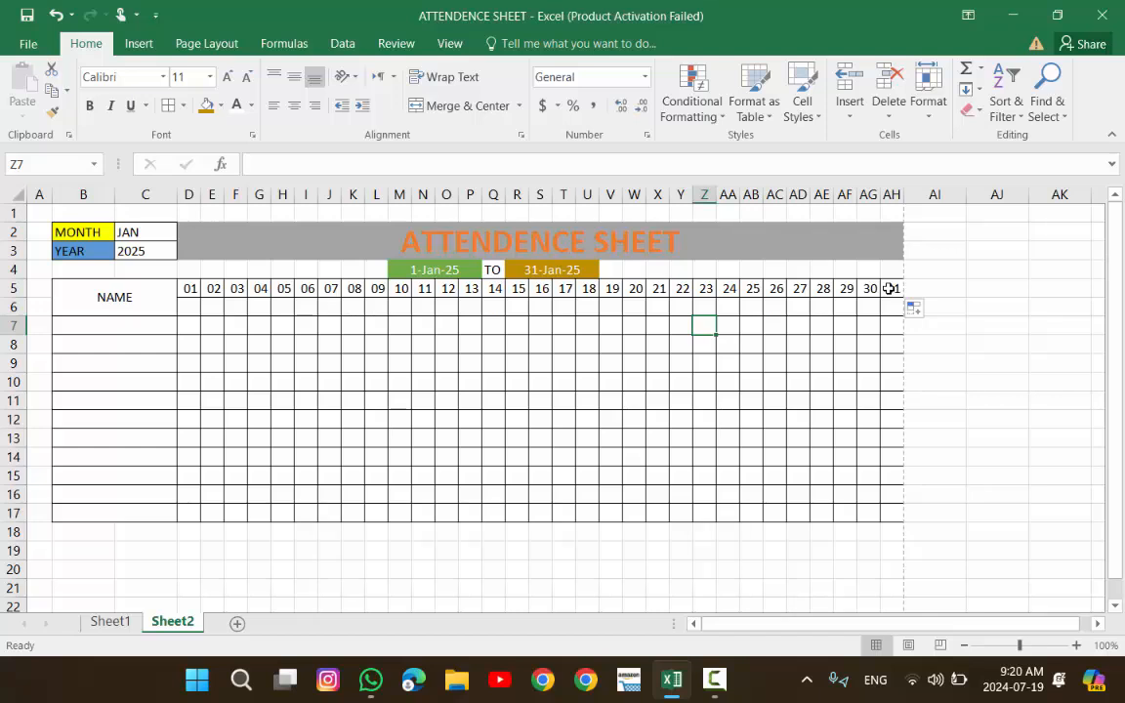
- Examine the formulas behind the first day headers in cells D5 to I5
click(213, 288)
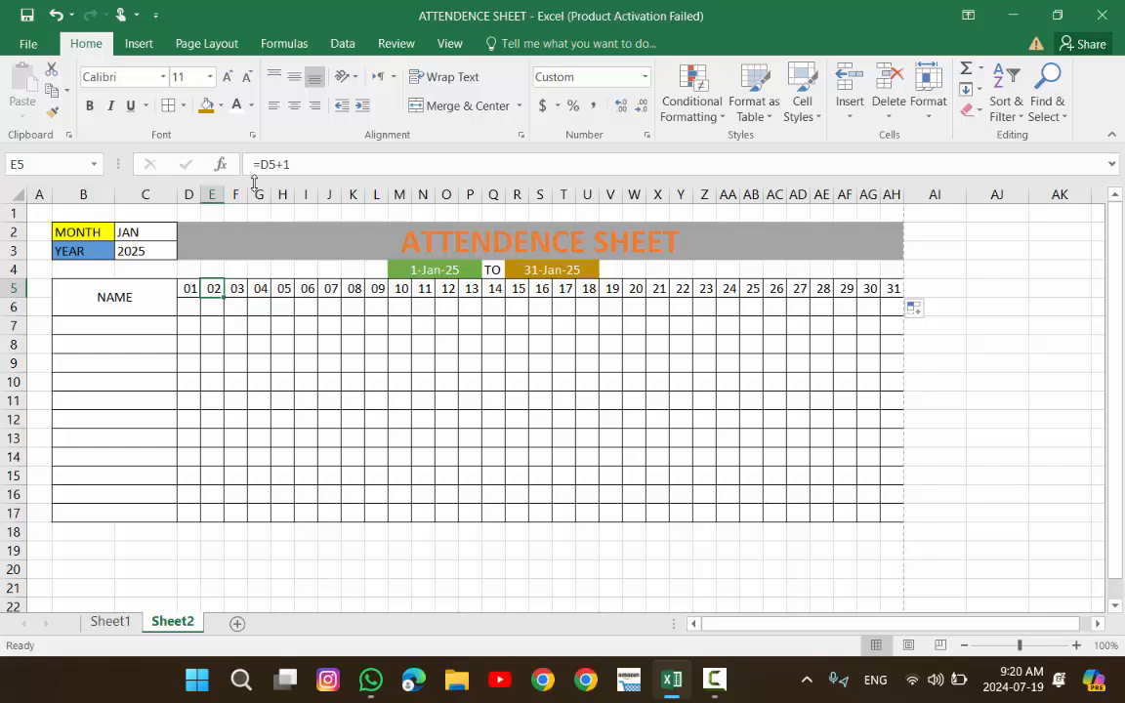
click(187, 287)
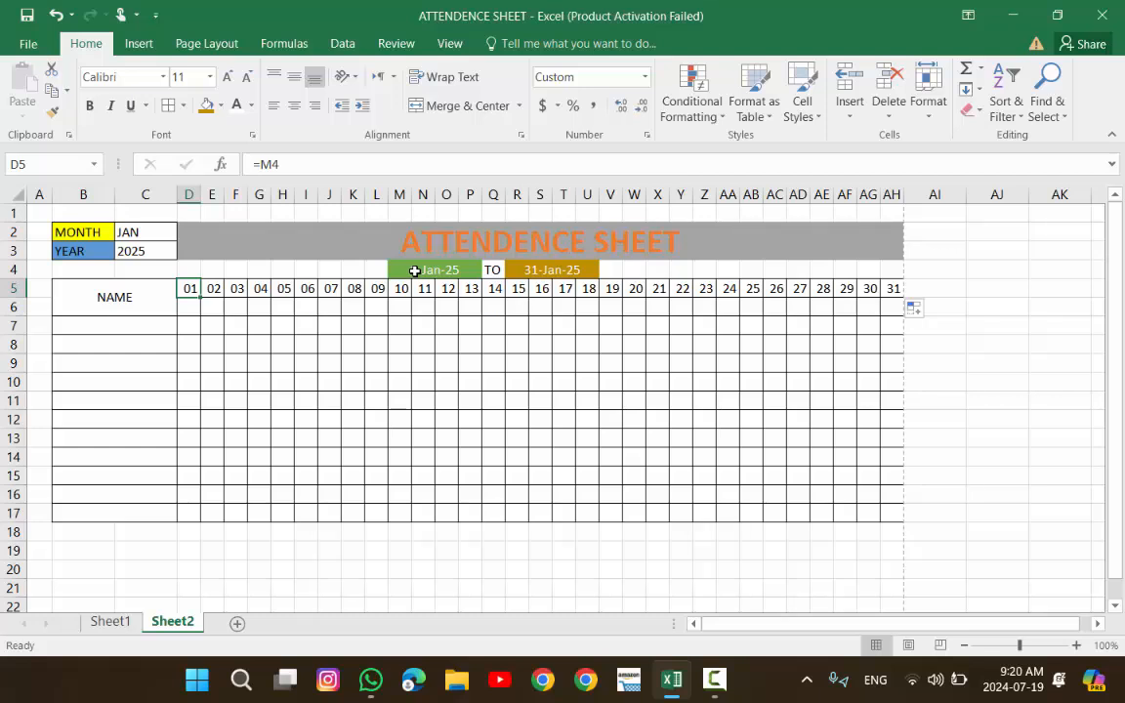
click(213, 288)
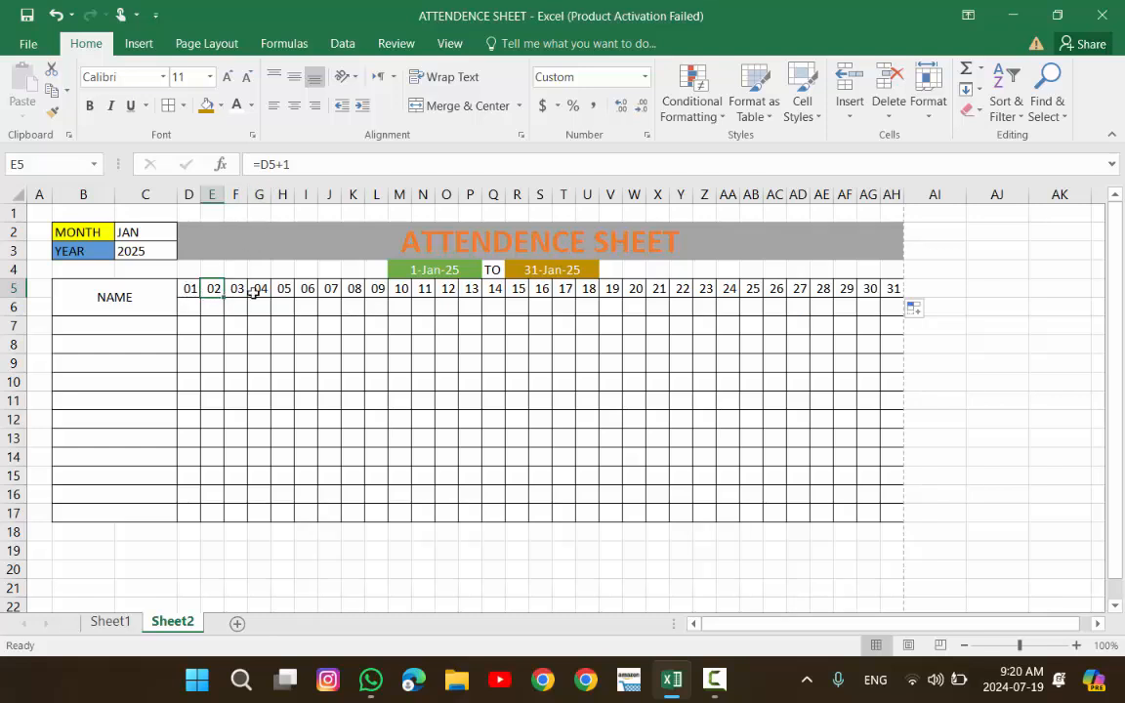
drag(252, 288, 244, 290)
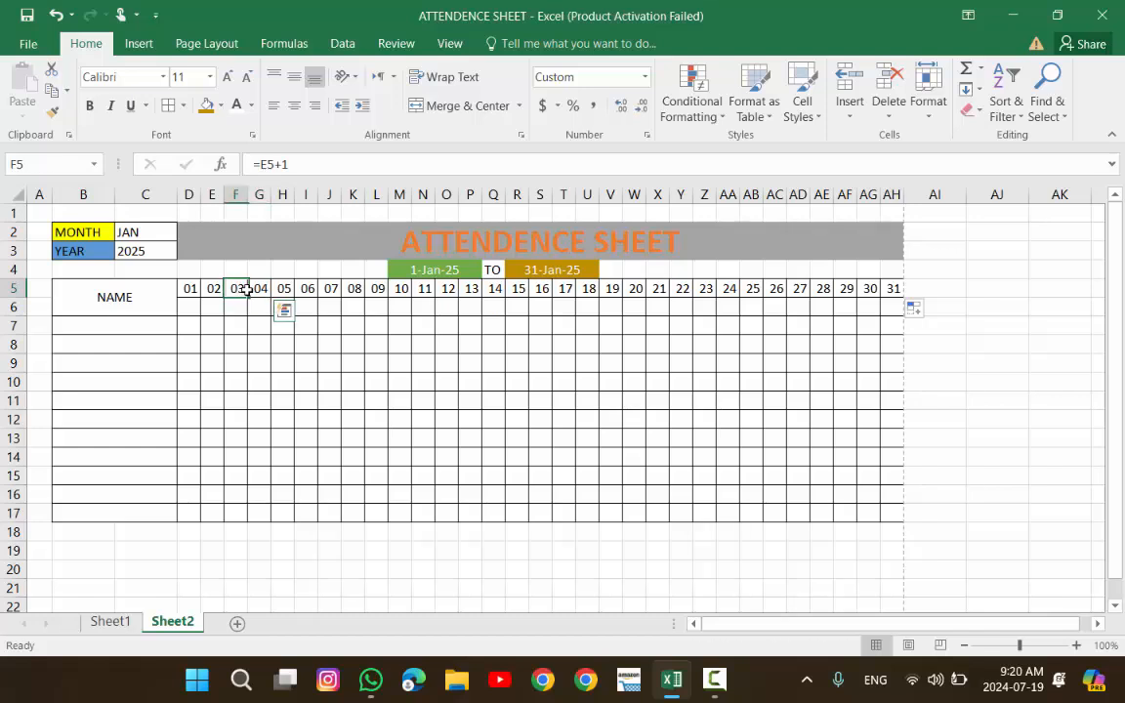
click(243, 289)
click(257, 289)
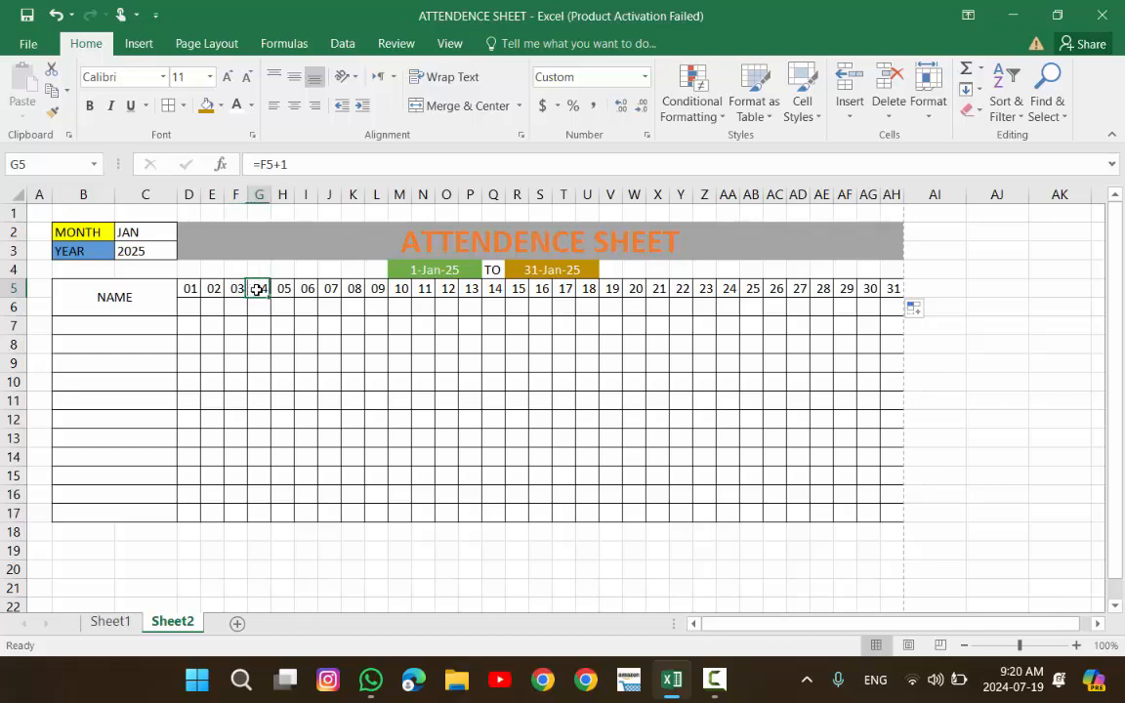
click(282, 289)
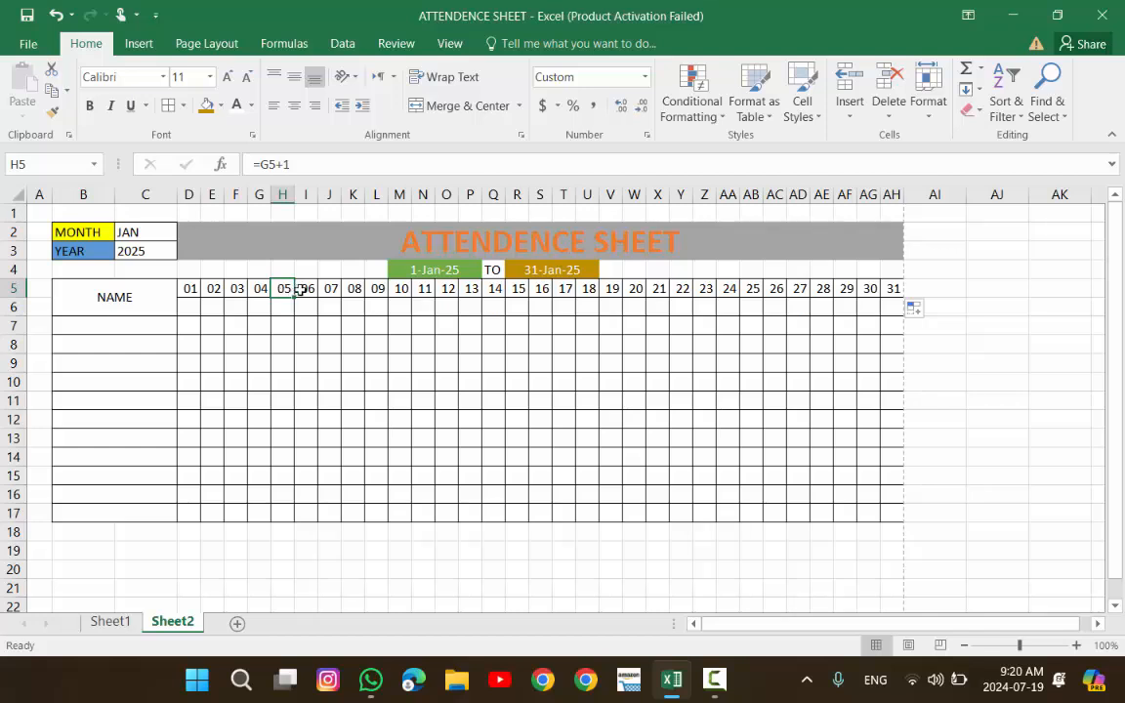
click(305, 289)
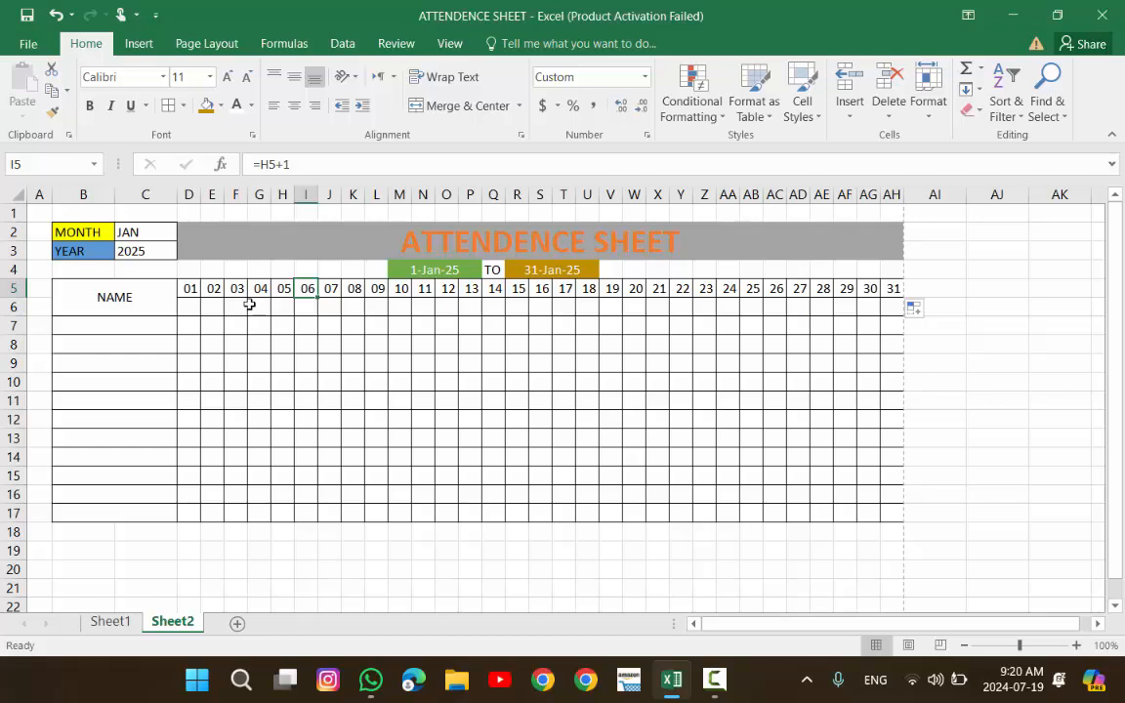
- Enter the formula =TEXT(D5,"DDD") in cell D6 to show the weekday of the first date
click(192, 306)
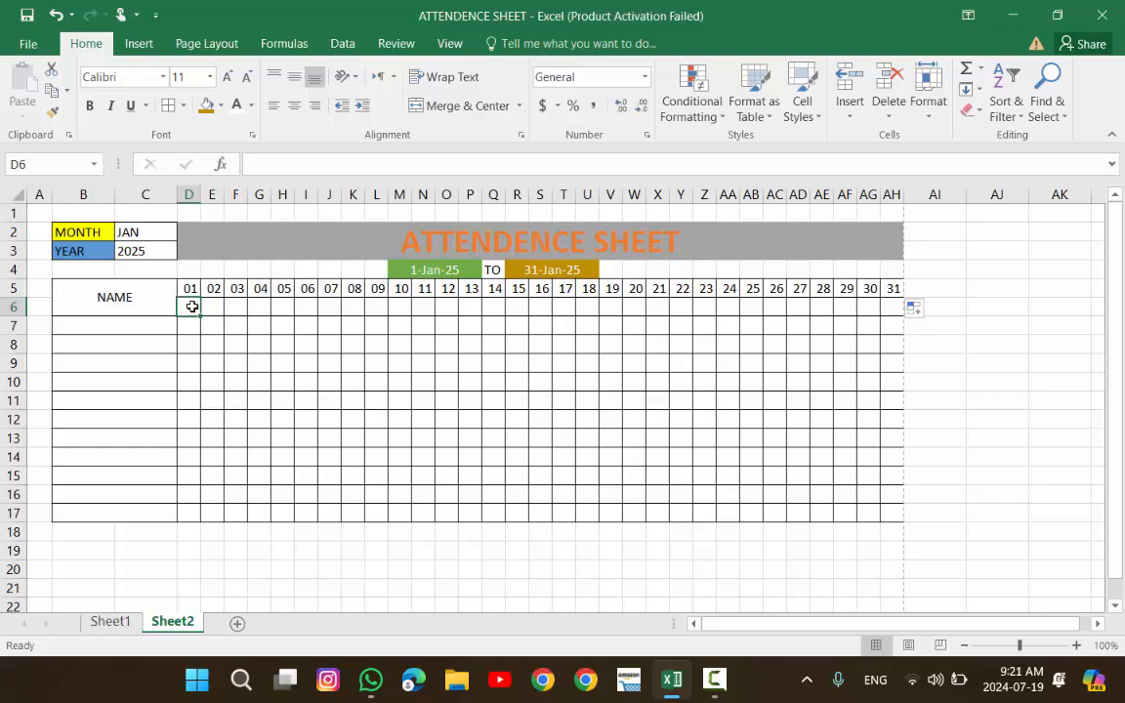
text(=)
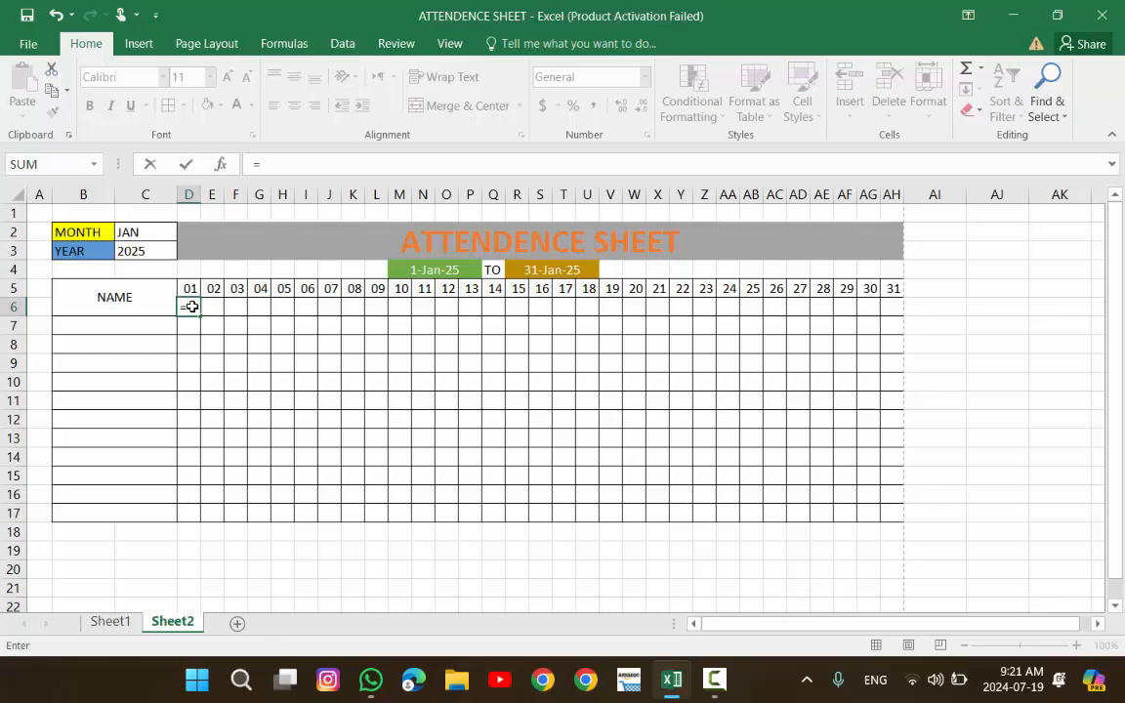
text(TEXT)
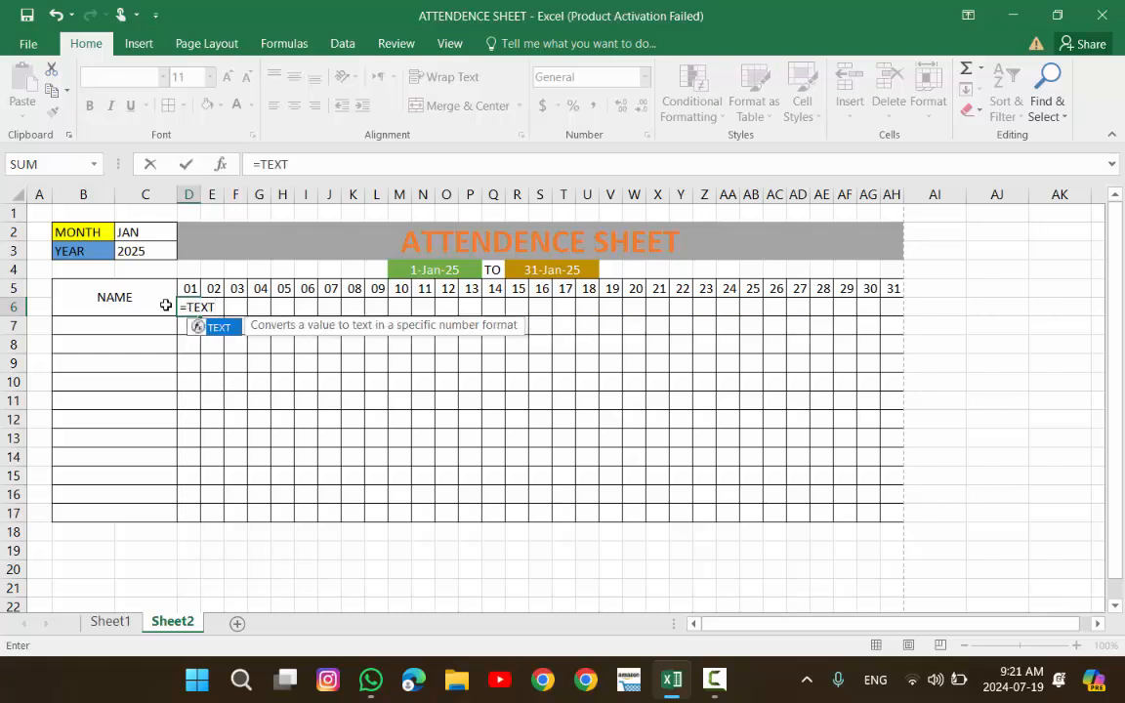
text(()
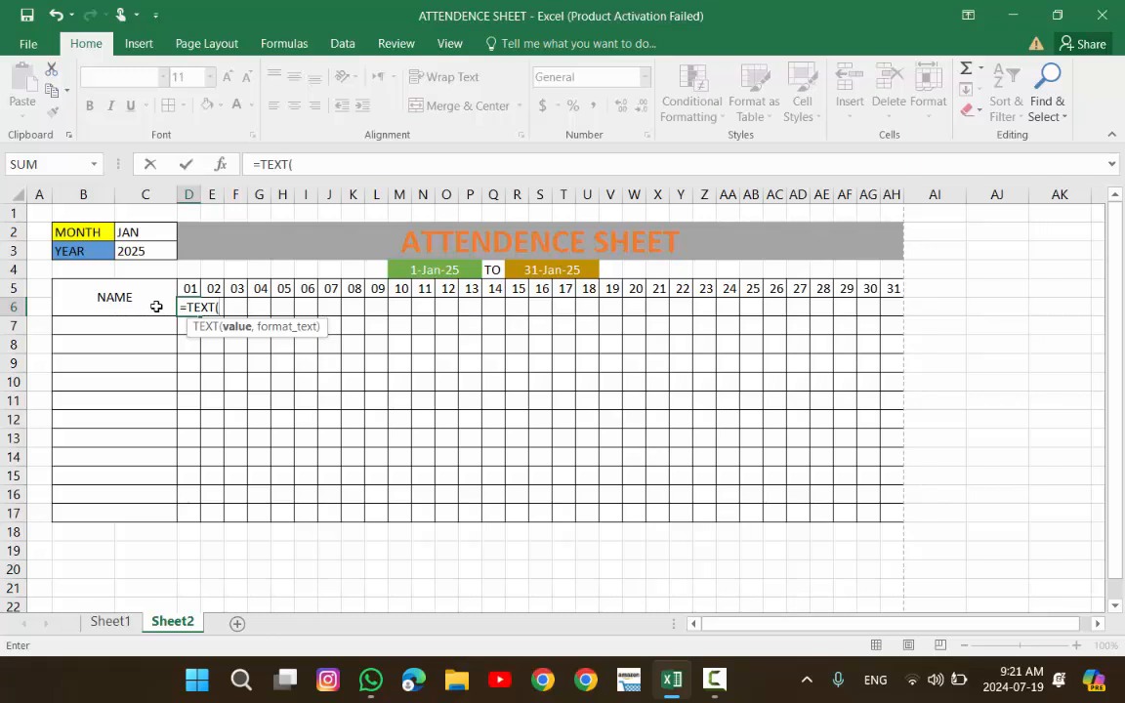
click(182, 292)
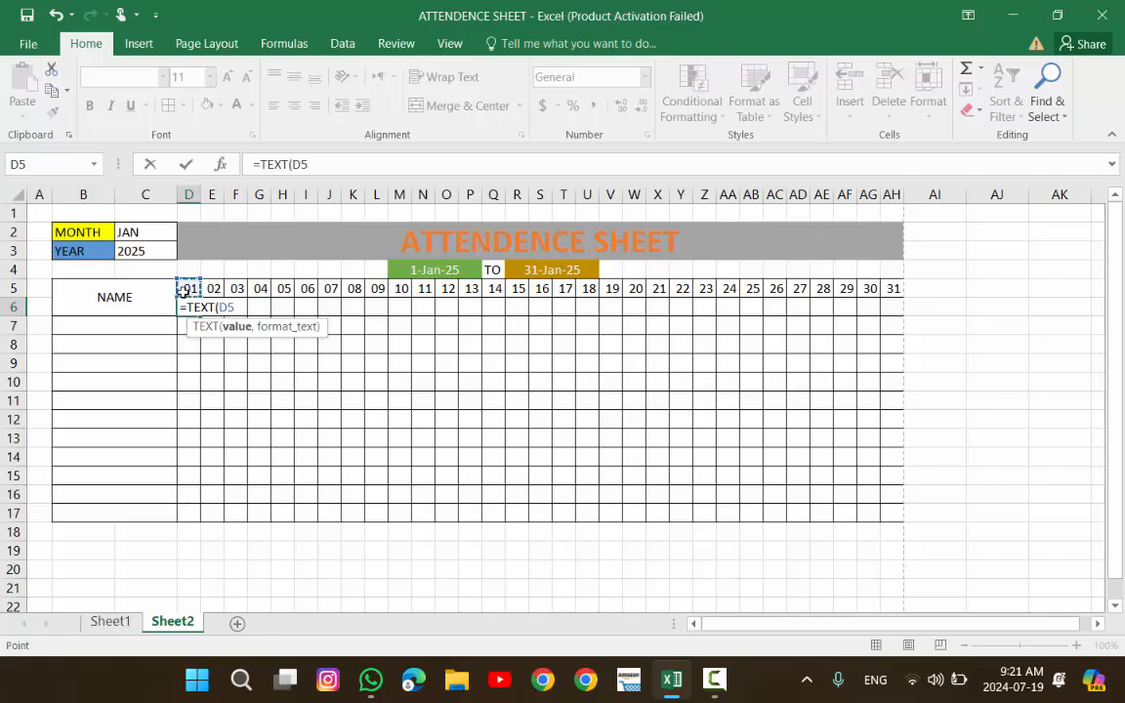
text(,)
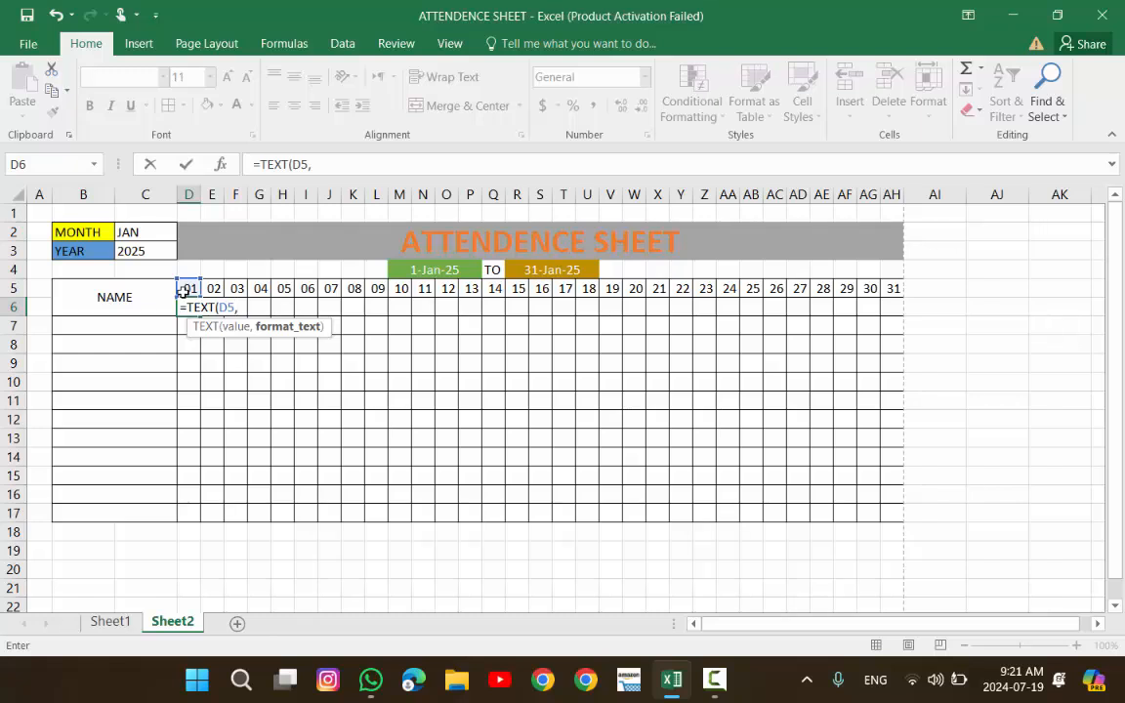
text("DDD")
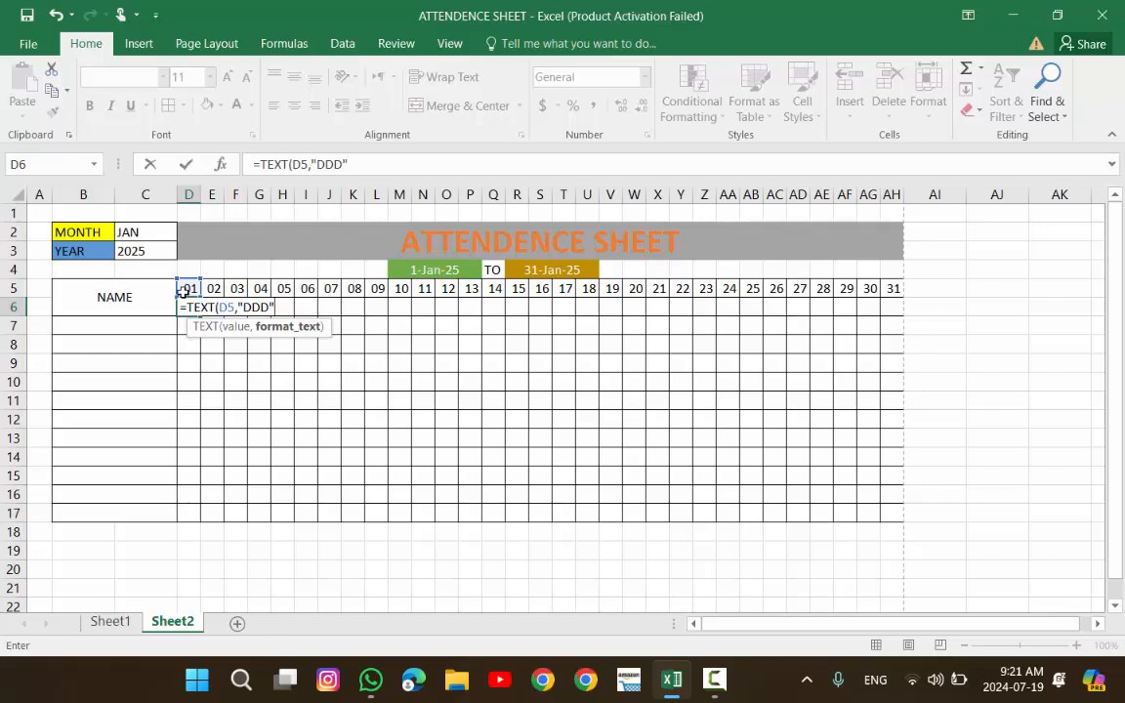
text())
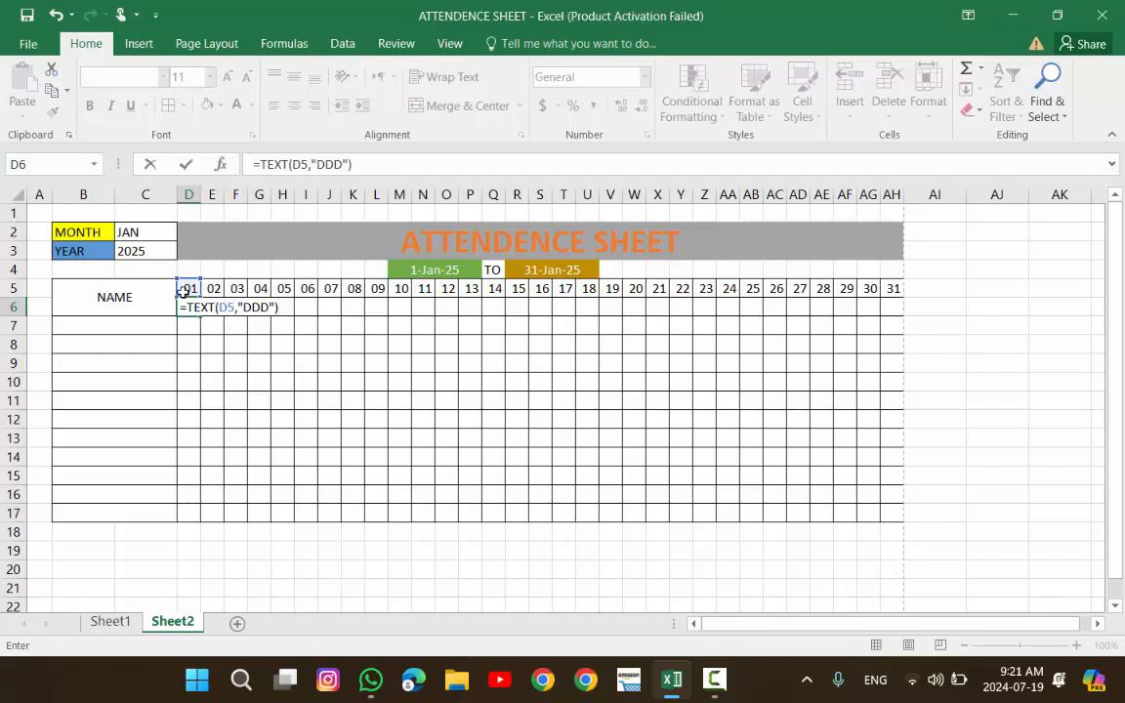
key(Return)
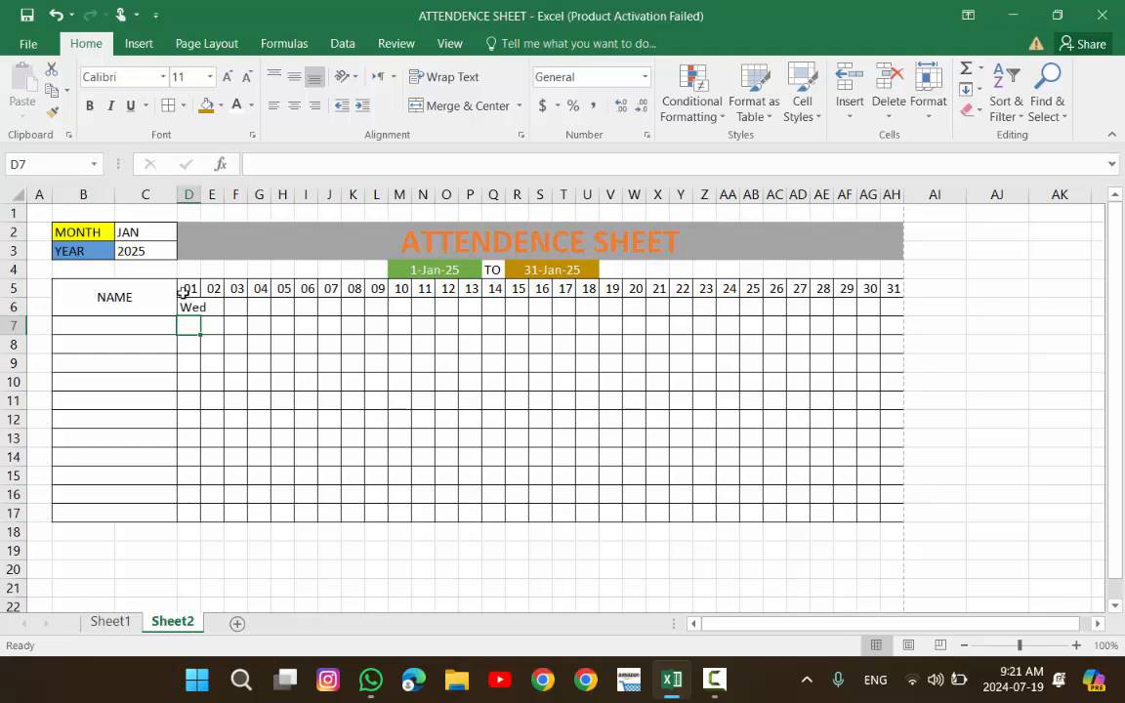
- Copy the weekday formula from D6 across to AH6 and apply Rotate Text Up to those cells
click(185, 306)
drag(201, 315, 908, 323)
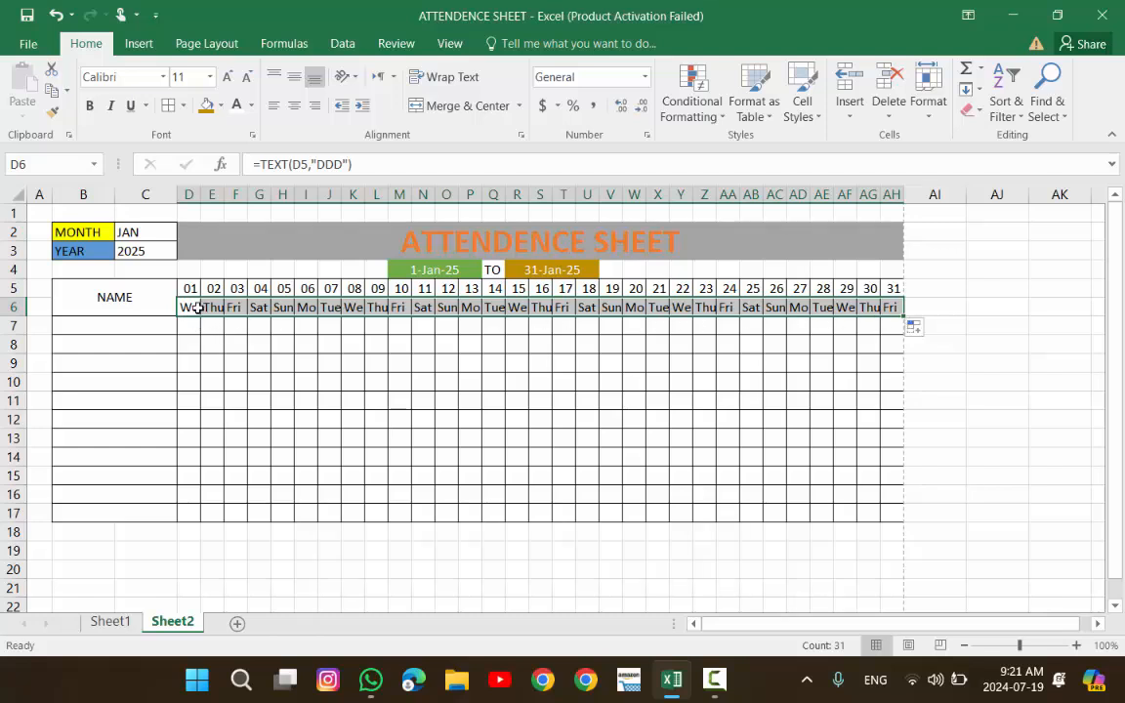
click(347, 84)
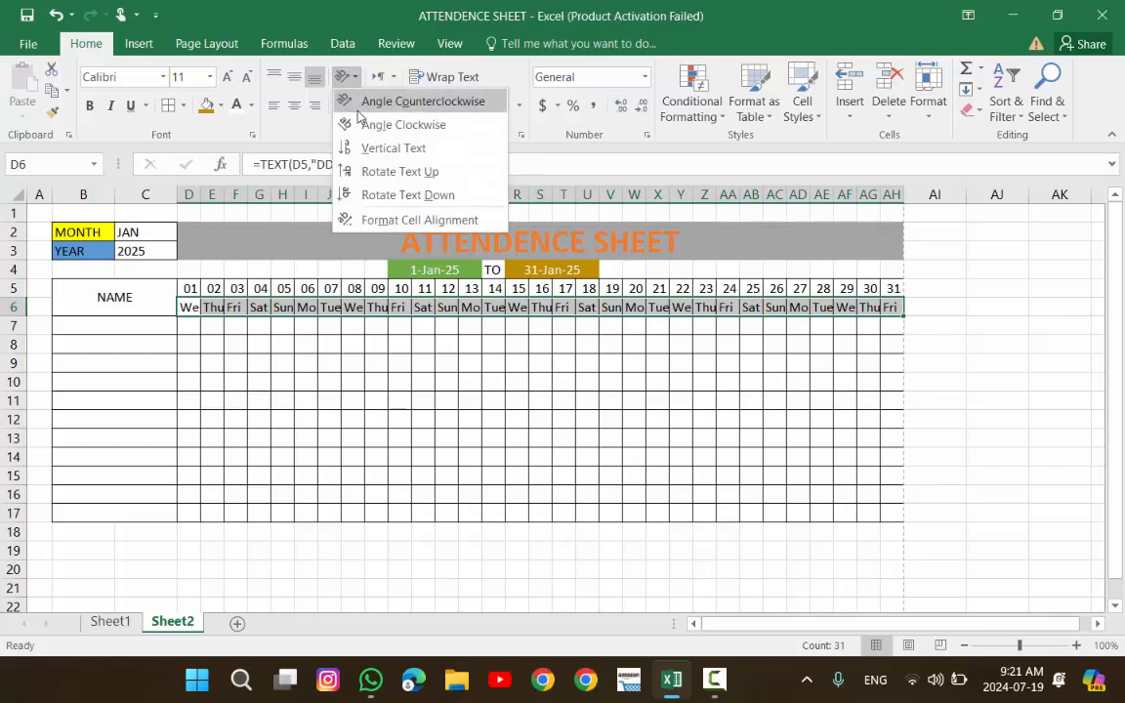
click(369, 171)
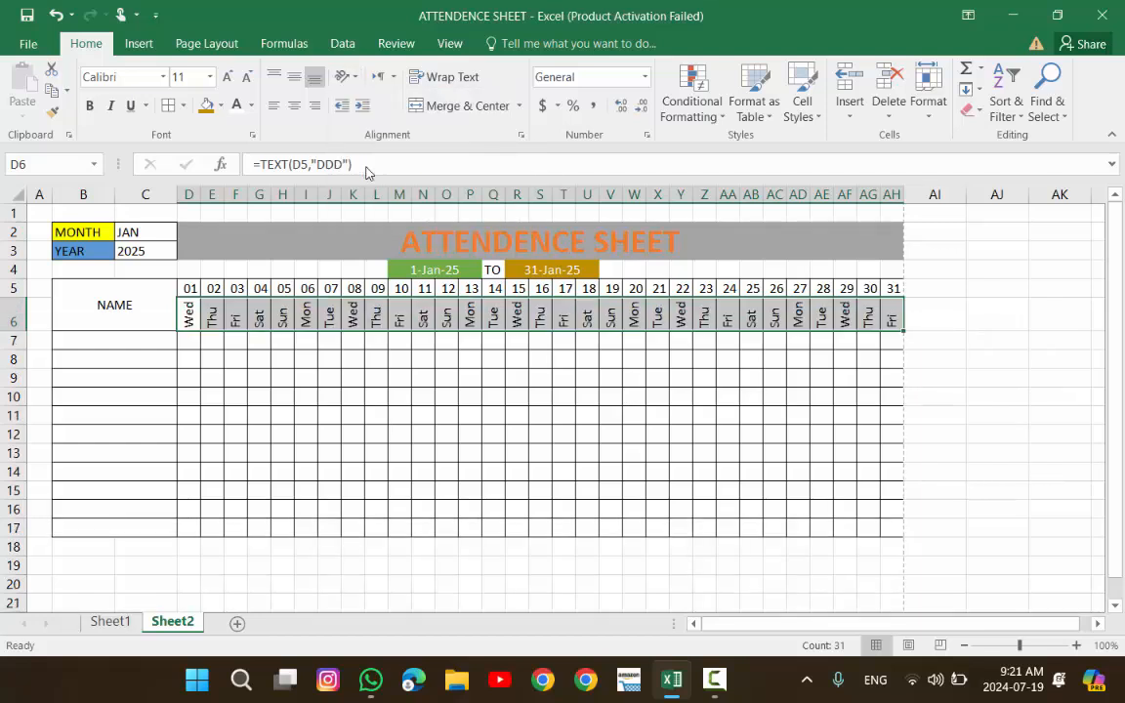
click(209, 350)
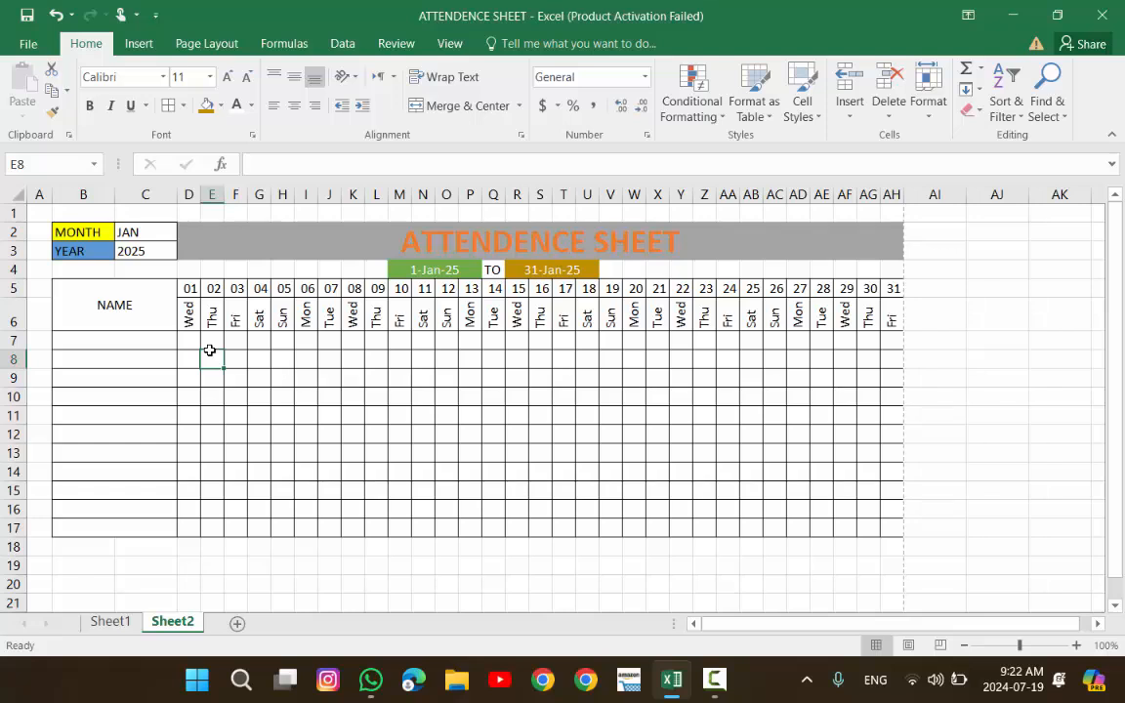
- Test the formula-driven dates and weekdays by setting the month in C2 to MAR and back to JAN
click(165, 238)
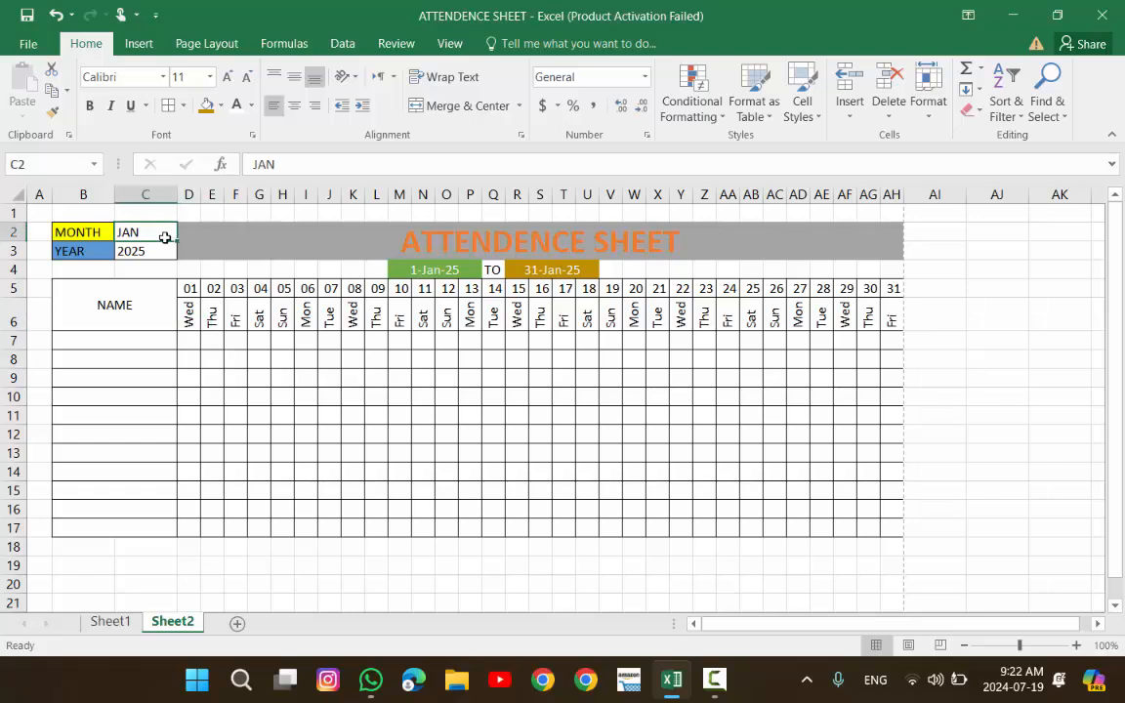
text(MAR)
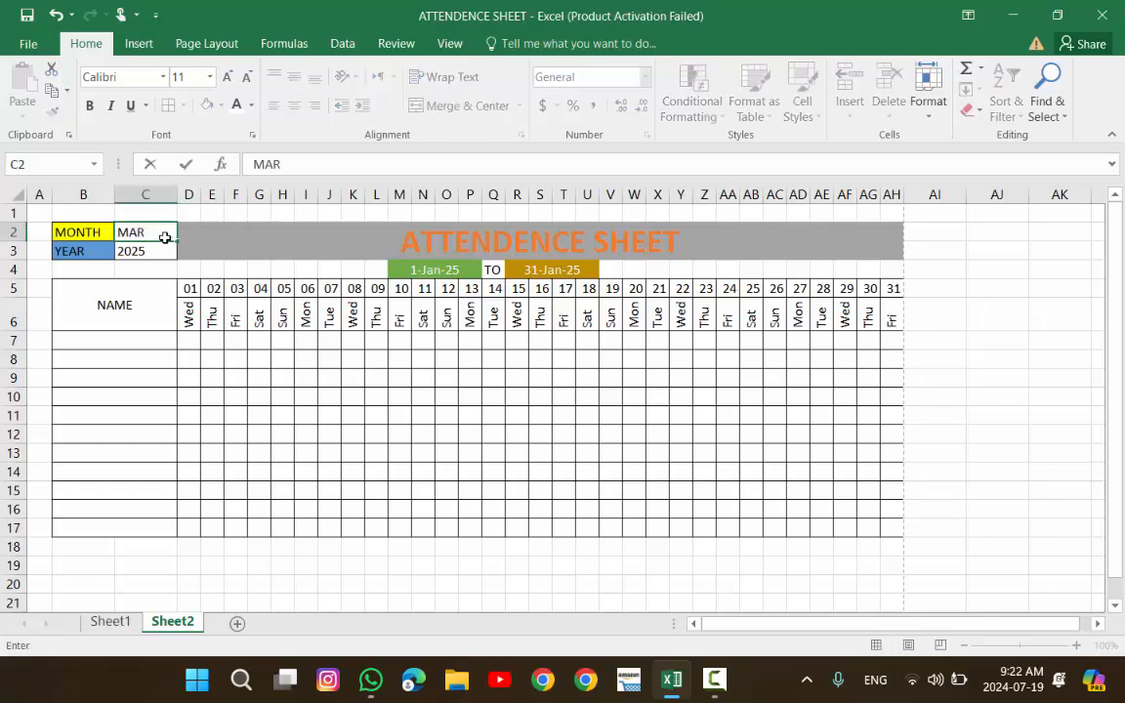
key(Return)
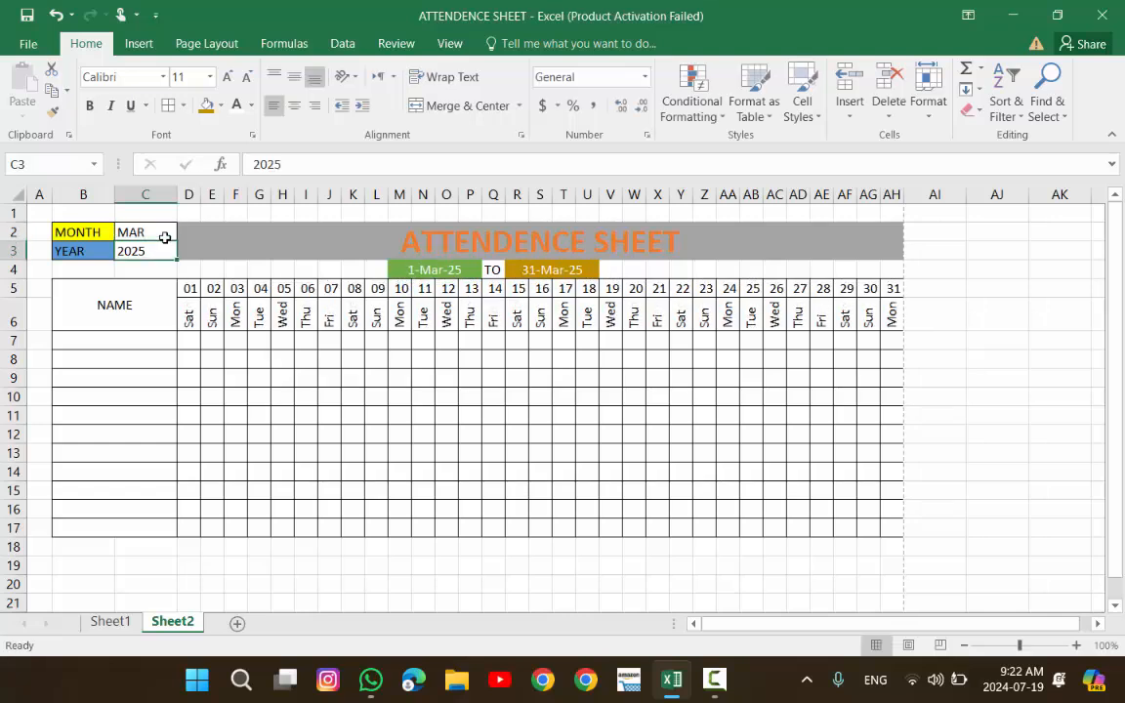
click(165, 238)
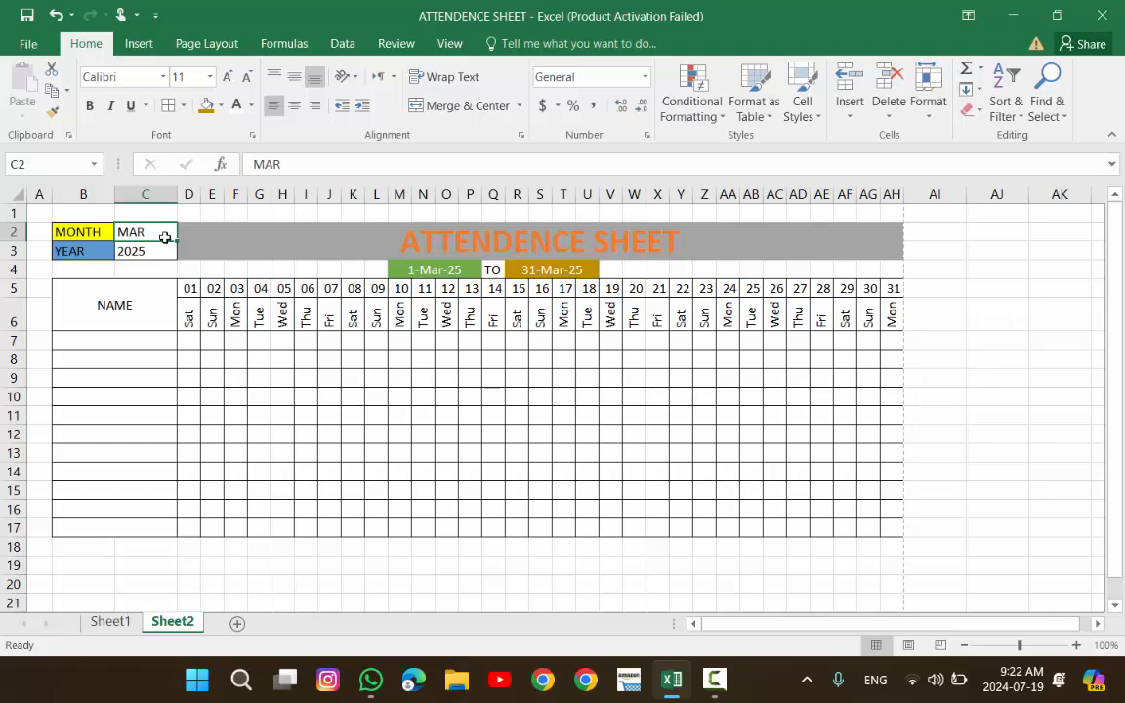
text(JAN)
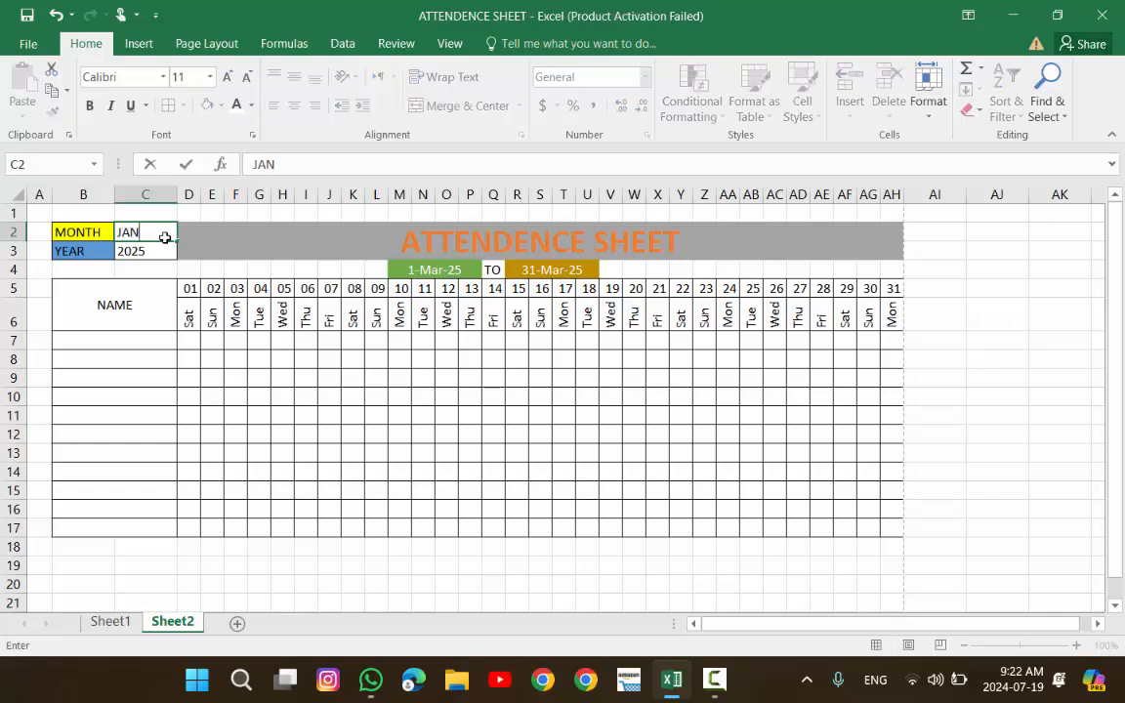
key(Return)
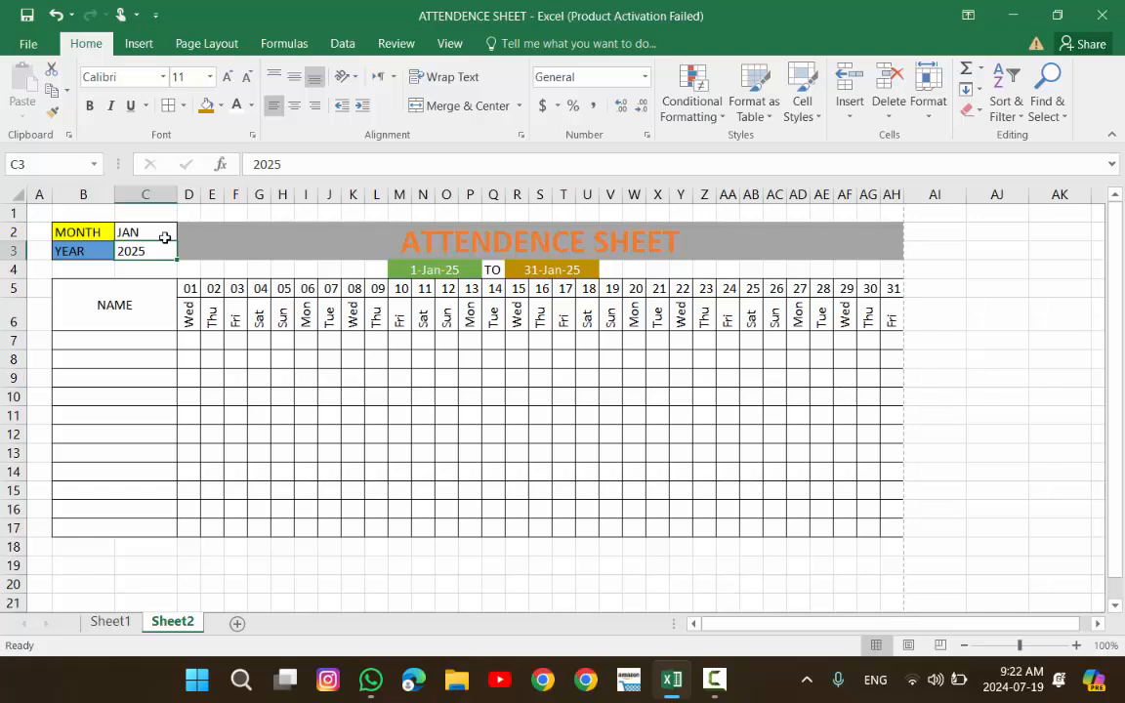
- Set the month in C2 to FEB and examine the day number formulas in D5 and E5
click(165, 237)
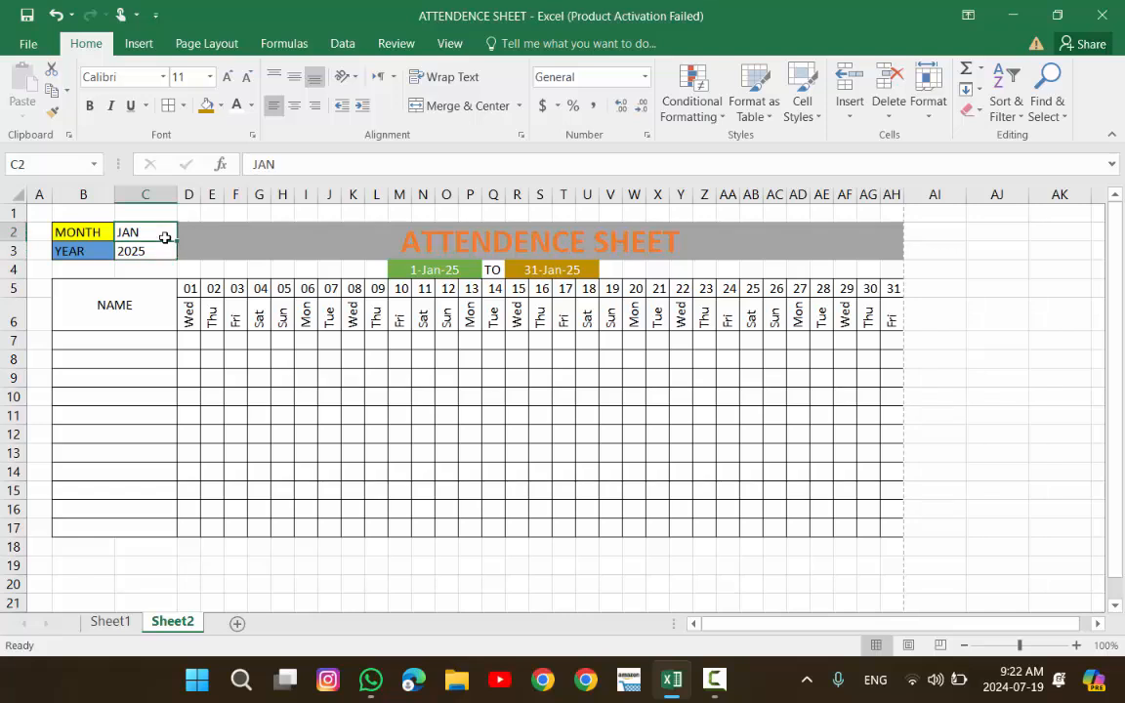
text(FEB)
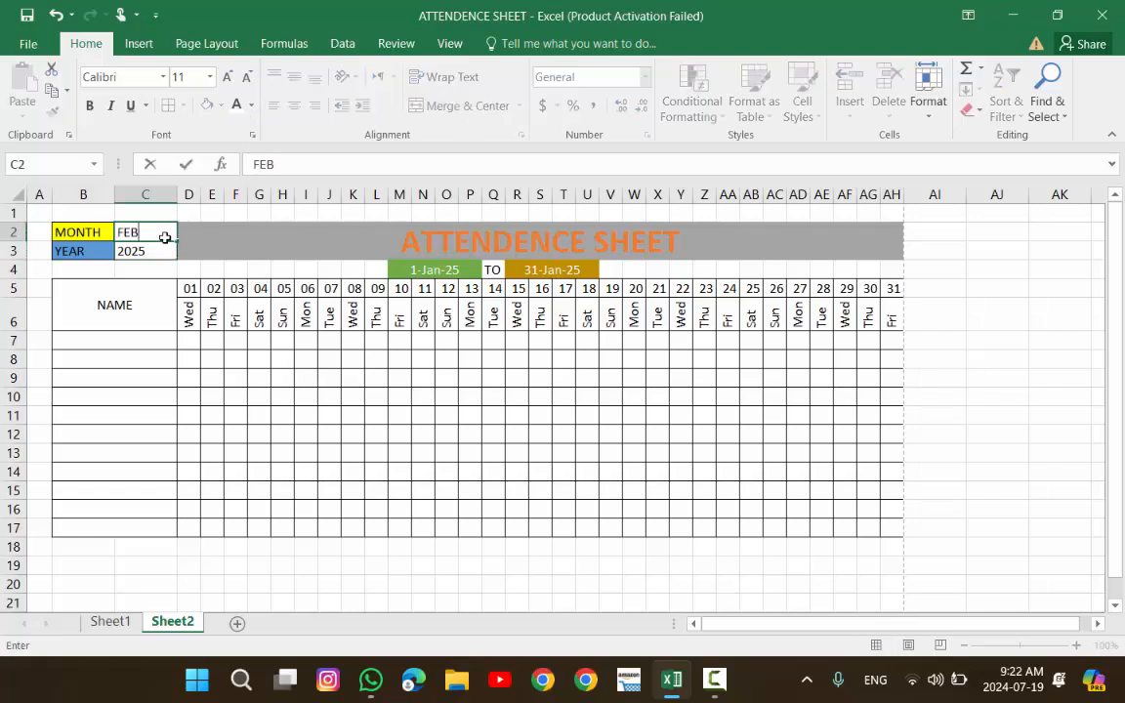
key(Return)
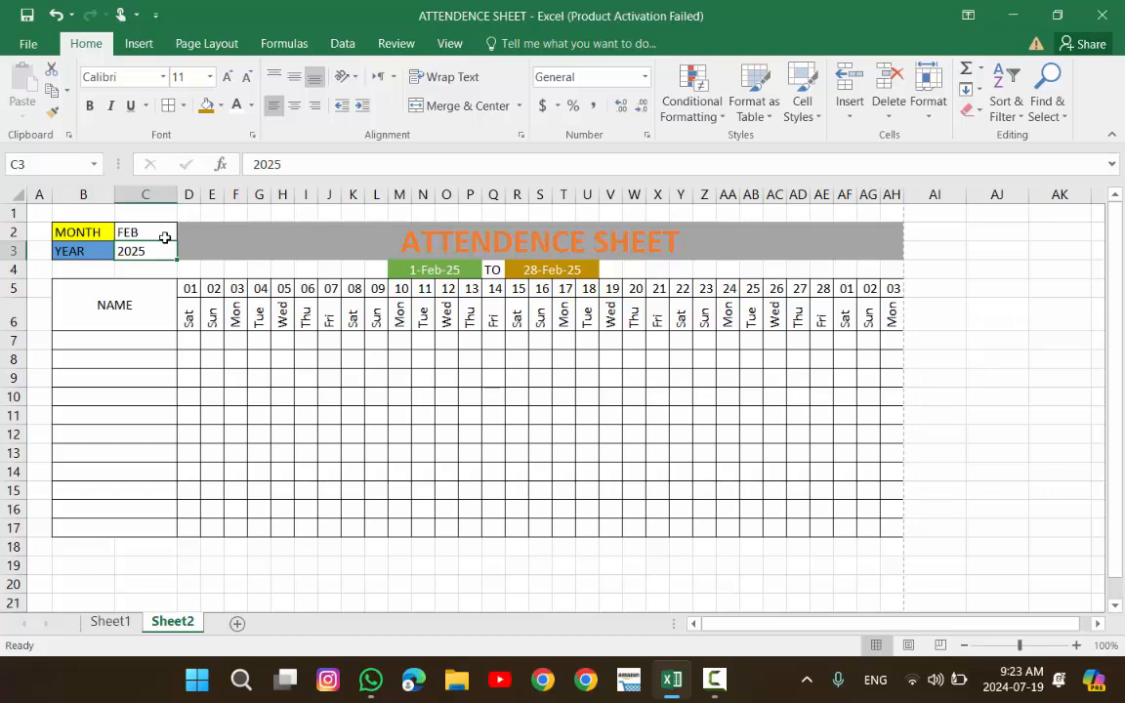
click(188, 292)
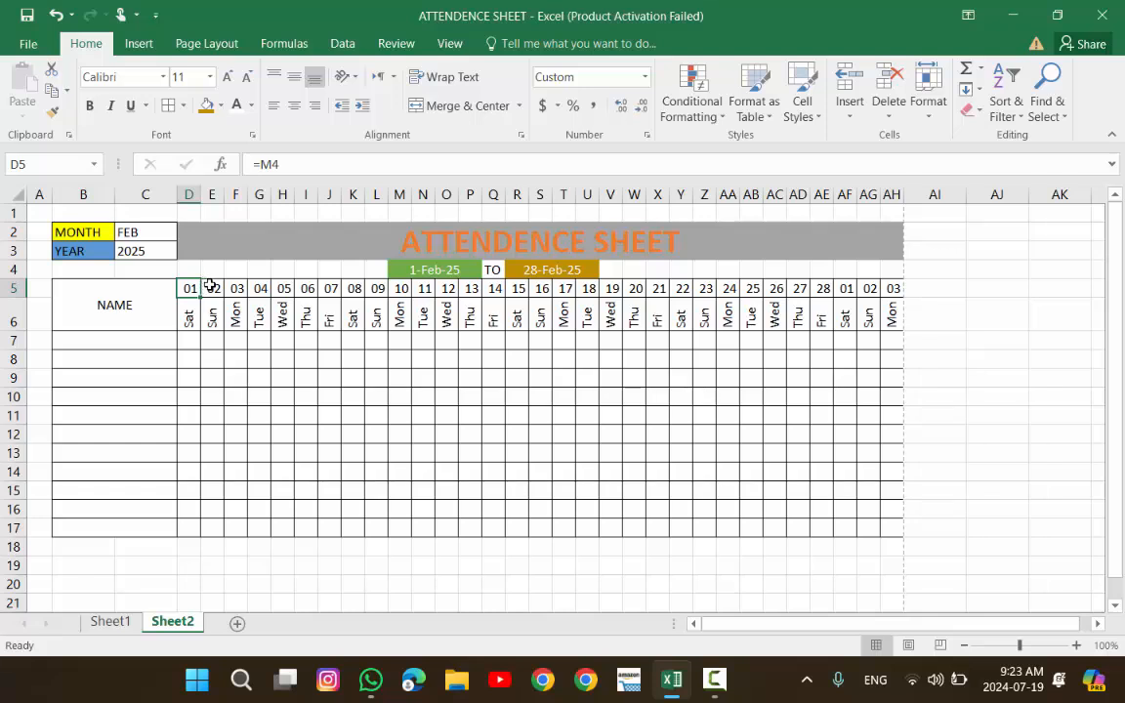
click(213, 289)
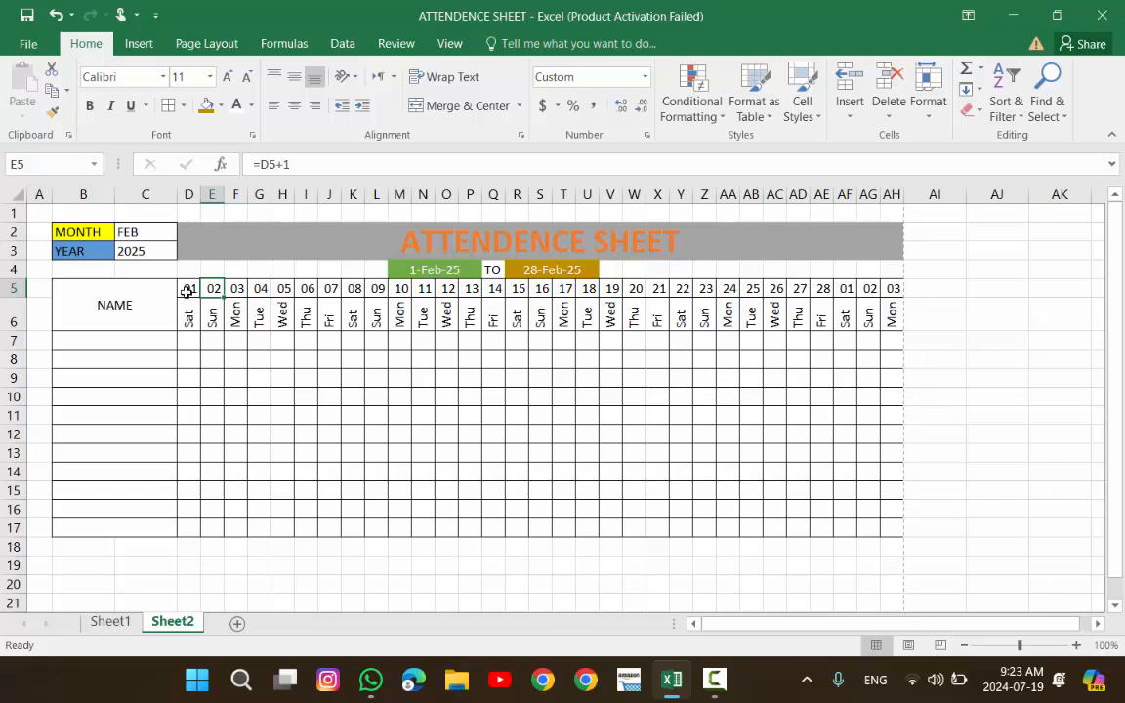
click(186, 291)
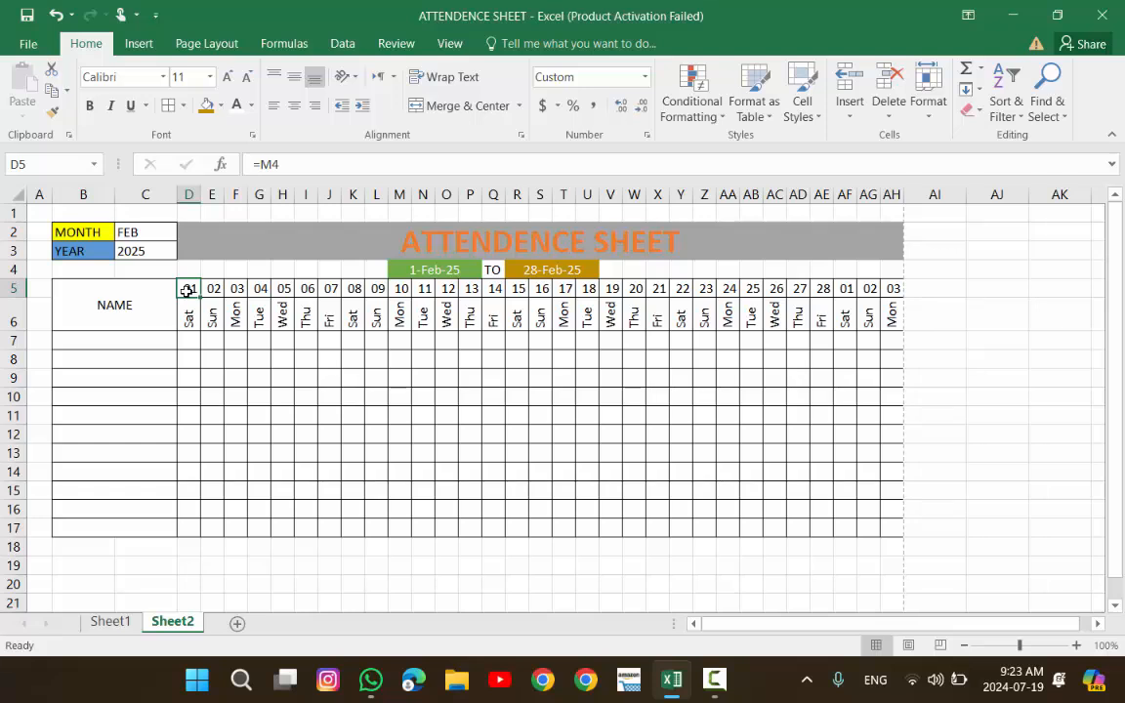
- Wrap the day number formula in E5 in an IF test so it reads =IF(D5<R4,D5+1,"")
click(213, 290)
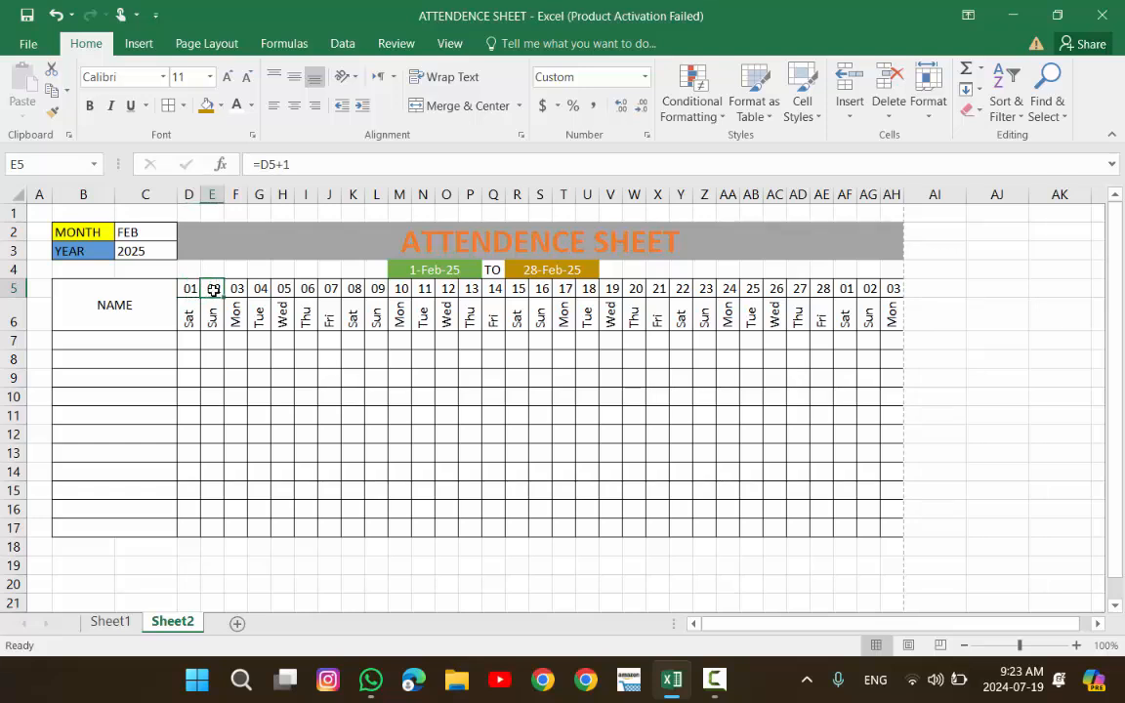
click(260, 163)
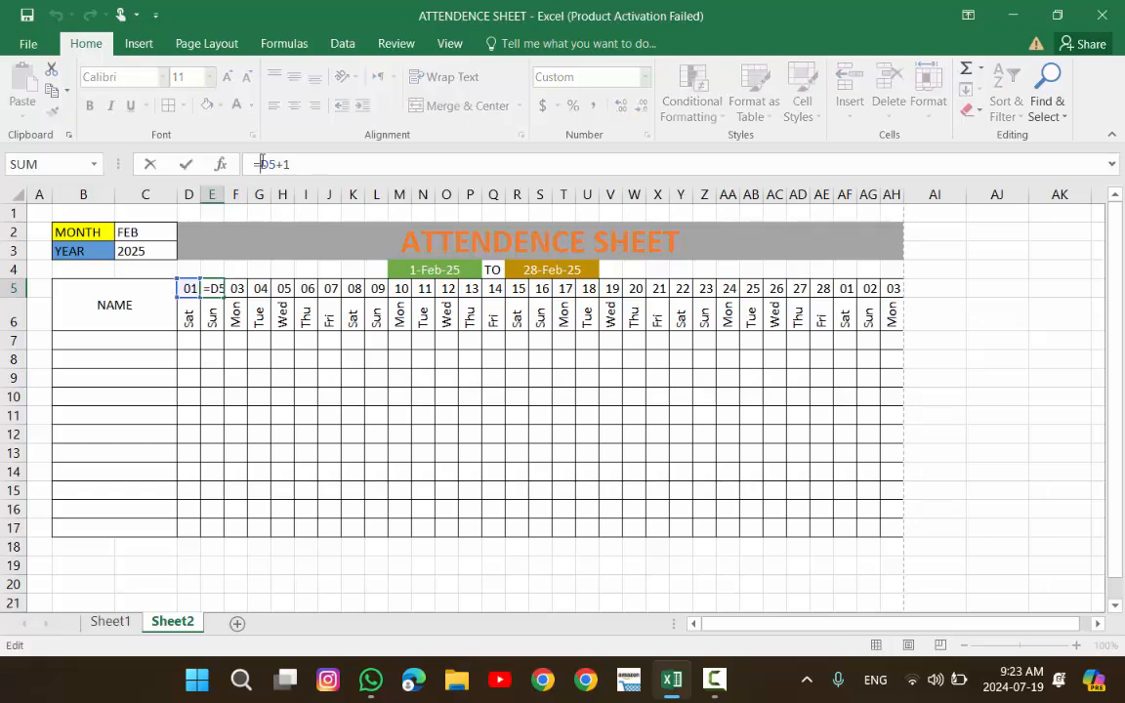
text(IF)
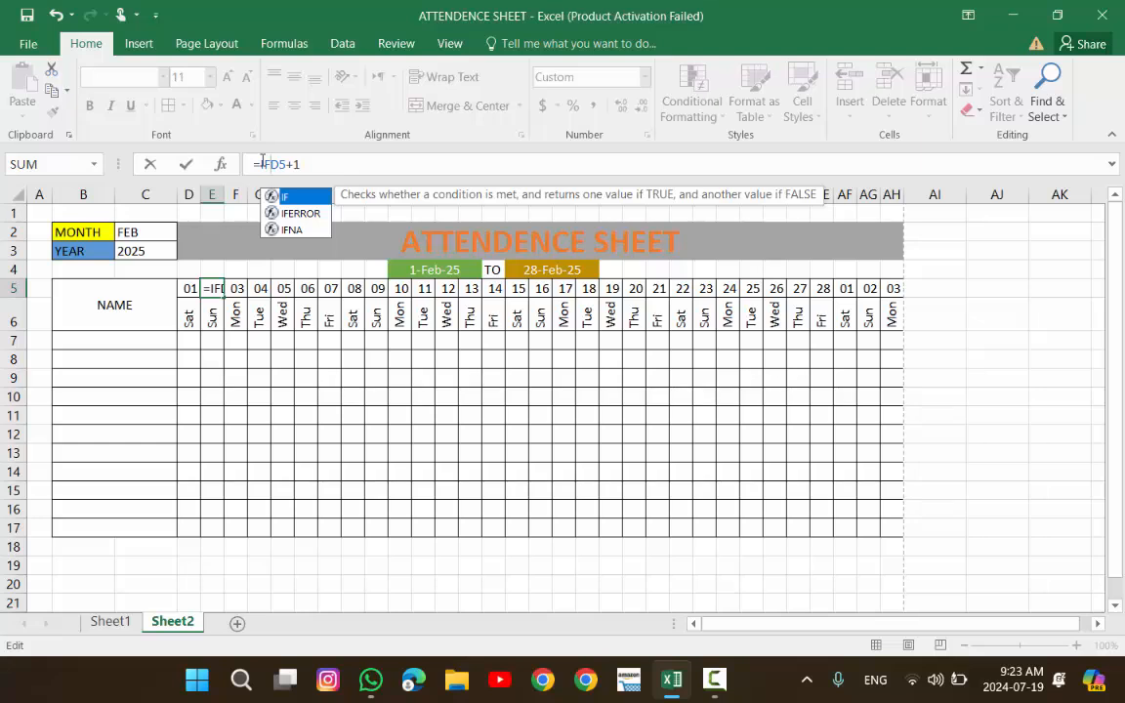
text(()
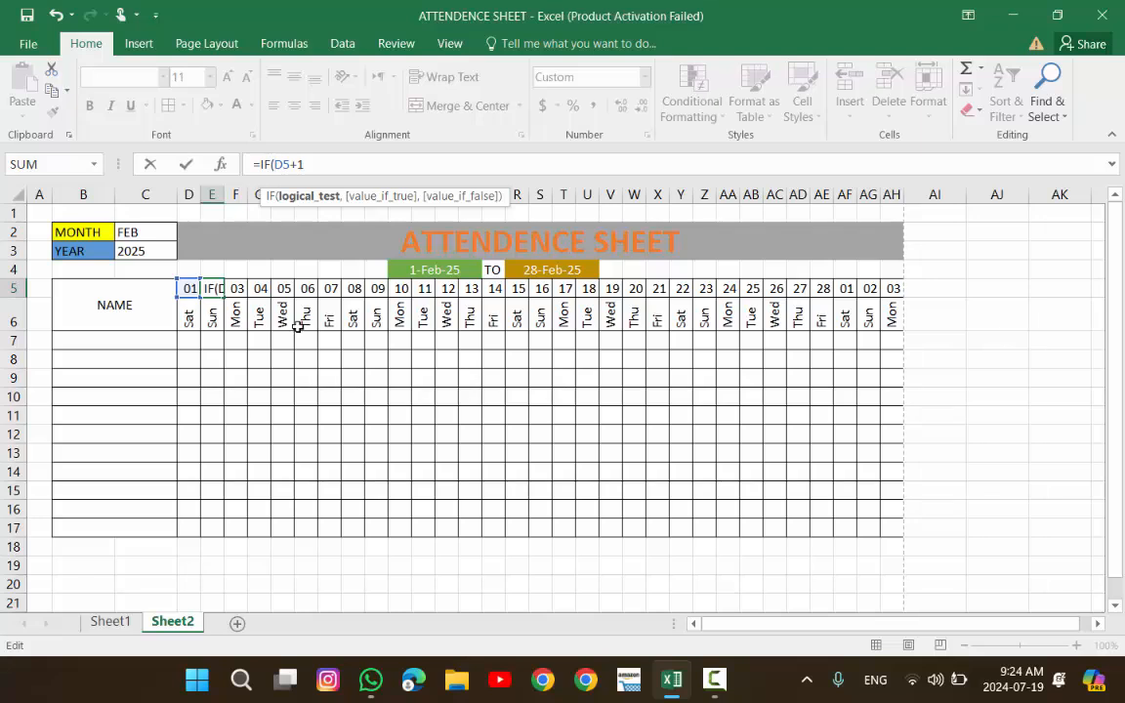
click(190, 285)
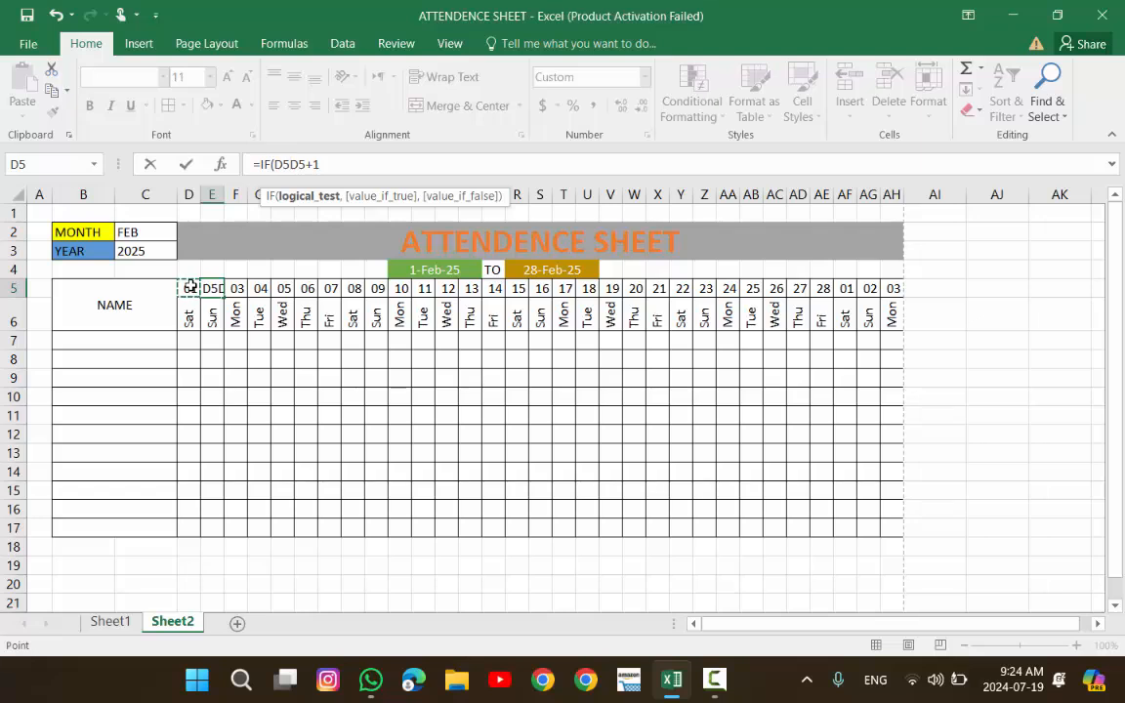
text(<)
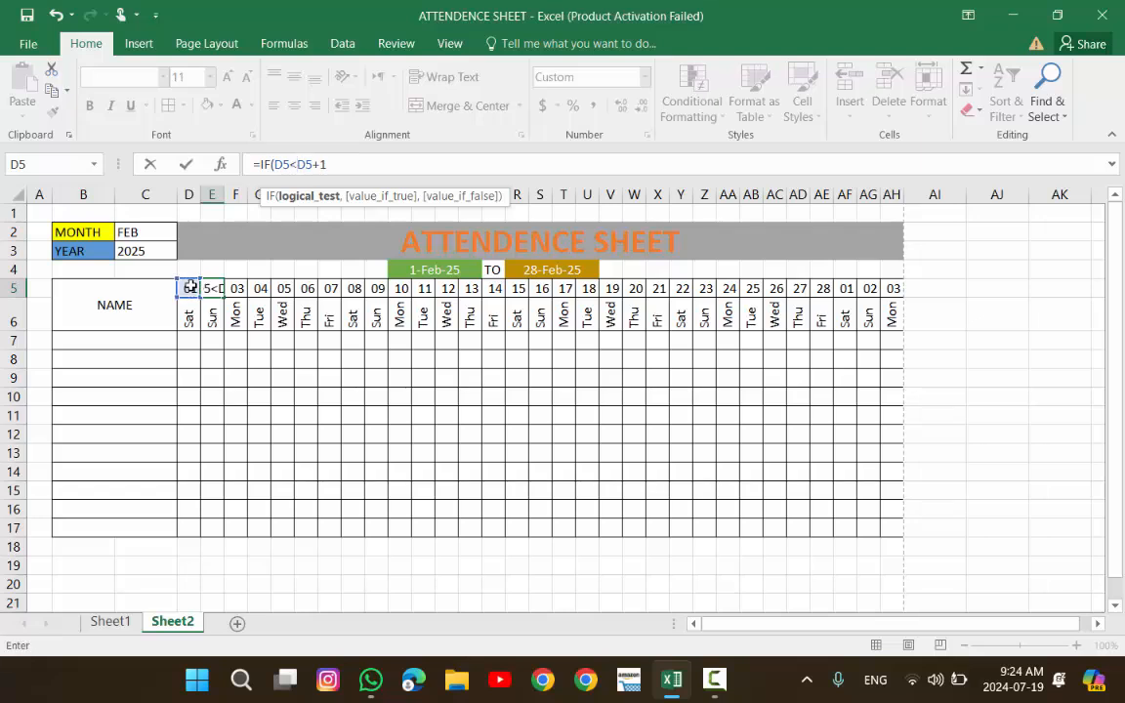
click(532, 264)
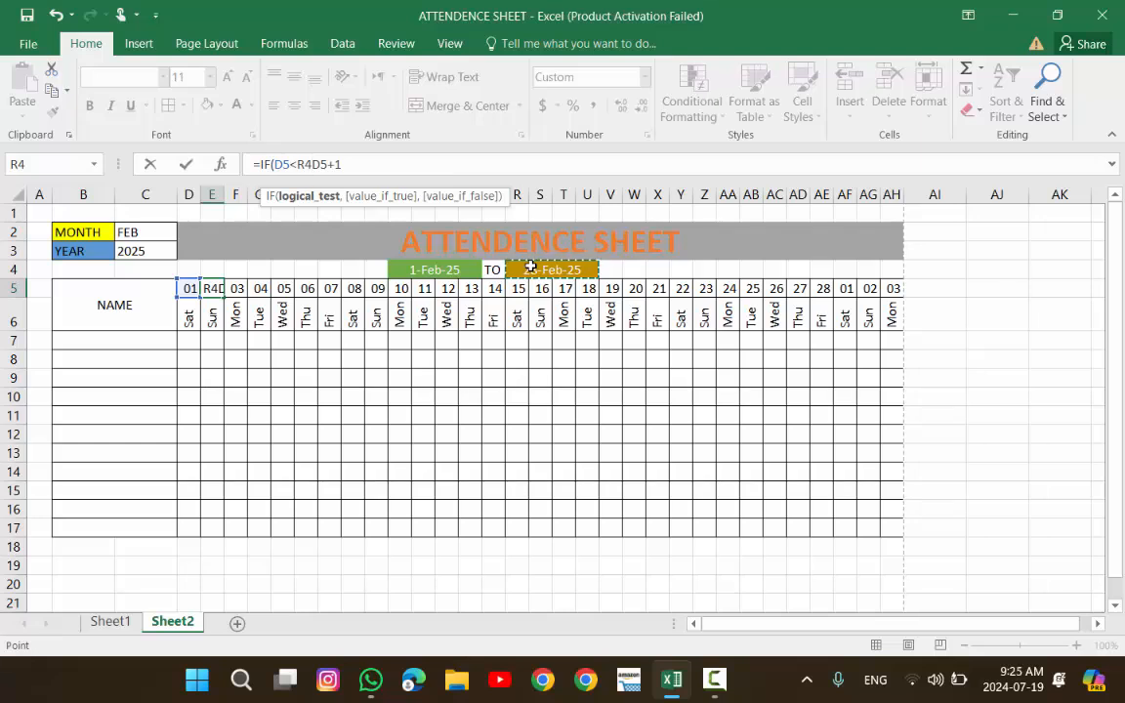
text(,)
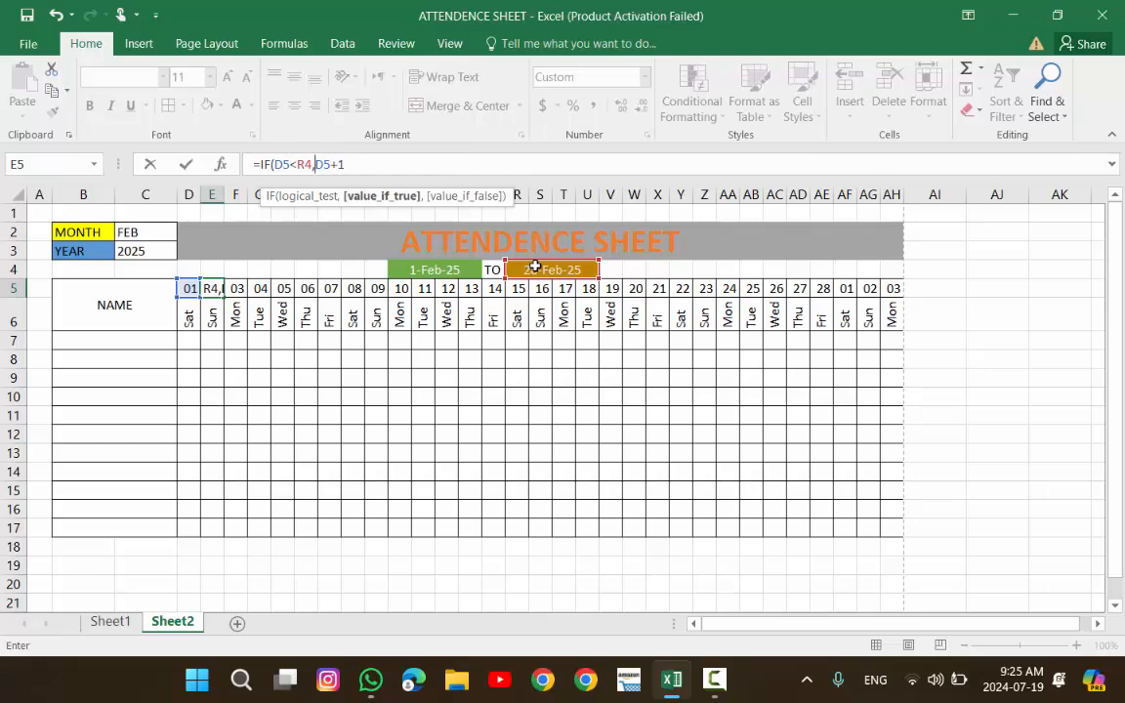
click(357, 166)
text(,"")
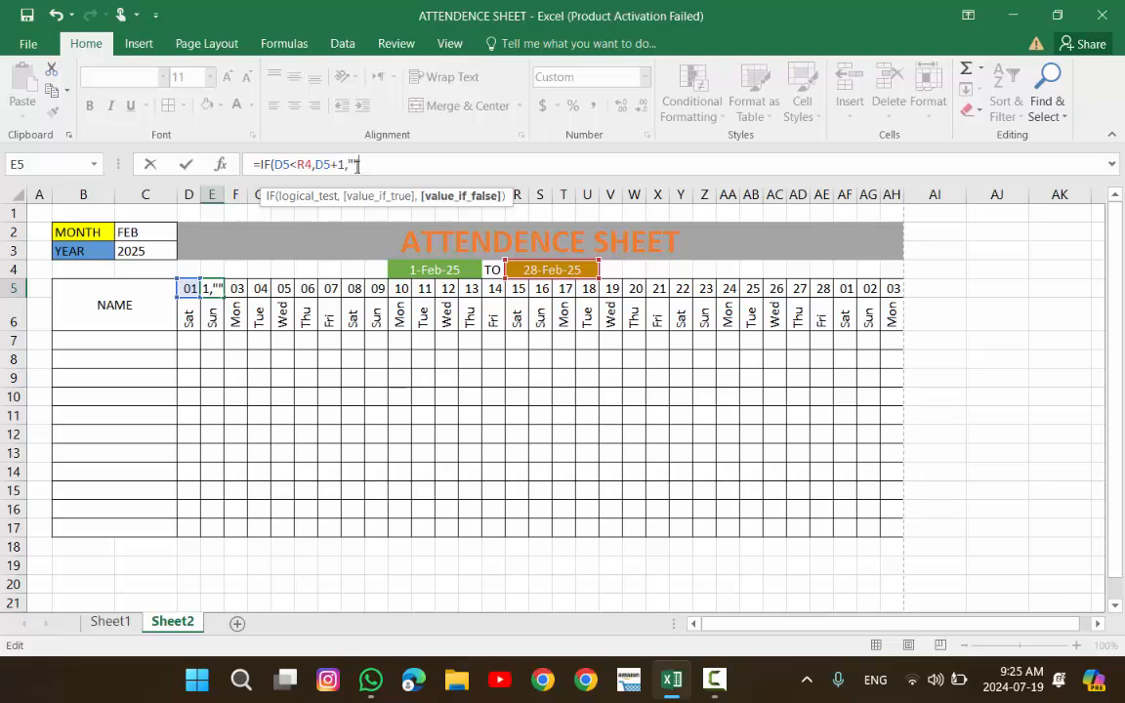
text())
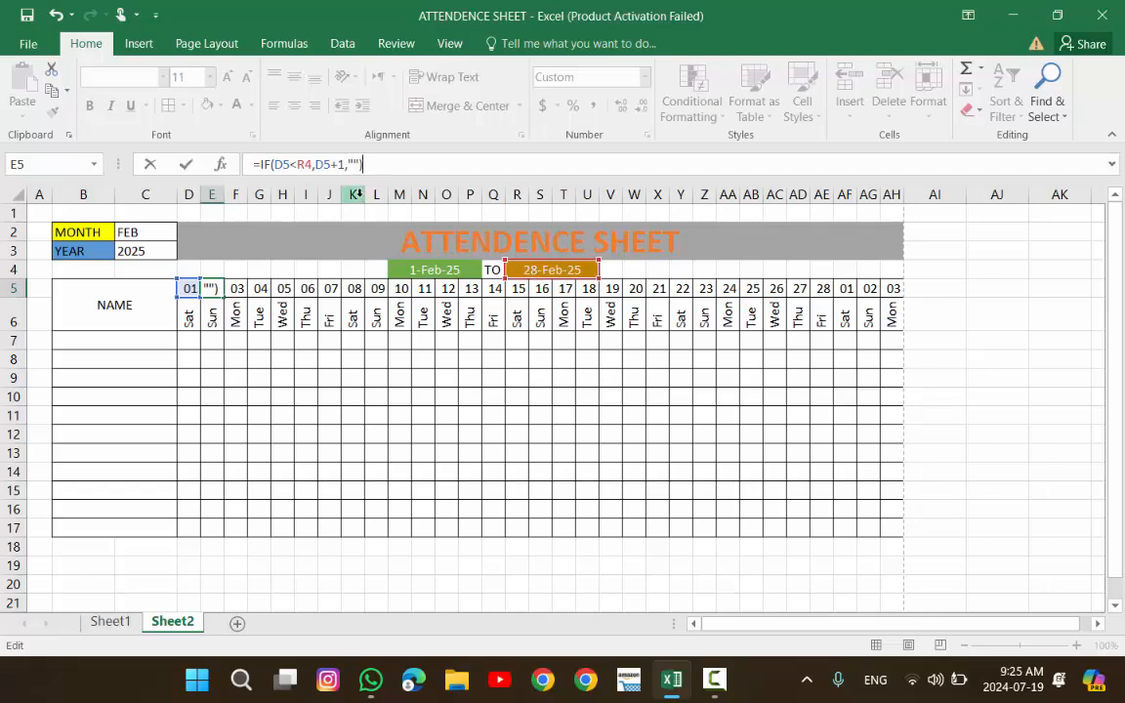
- Try the E5 formula as =IF(D5<R4,"D5+1","") and copy it across row 5 through AH5
click(314, 164)
key(Right)
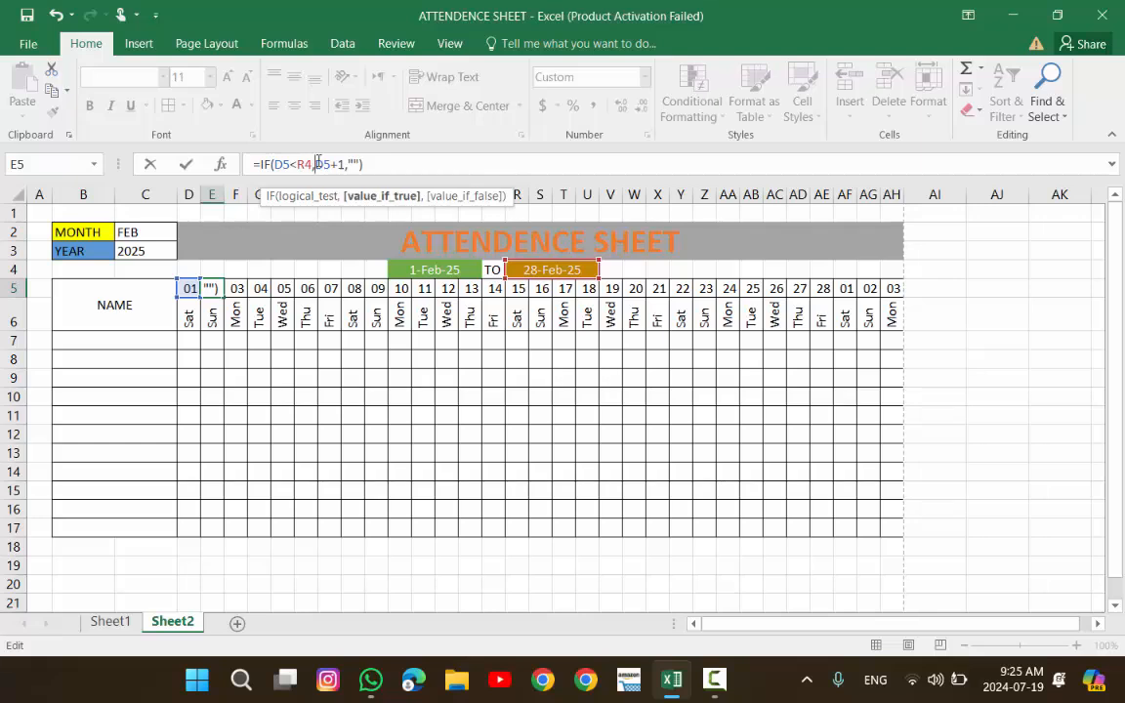
text(")
click(351, 164)
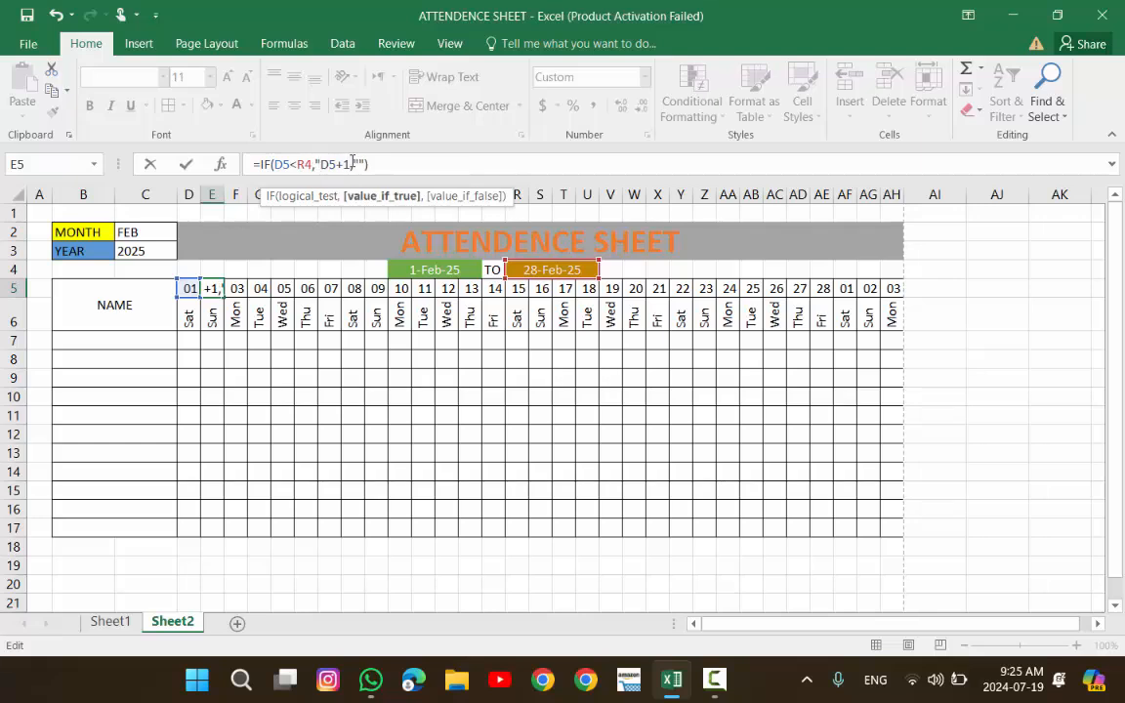
text(")
click(397, 162)
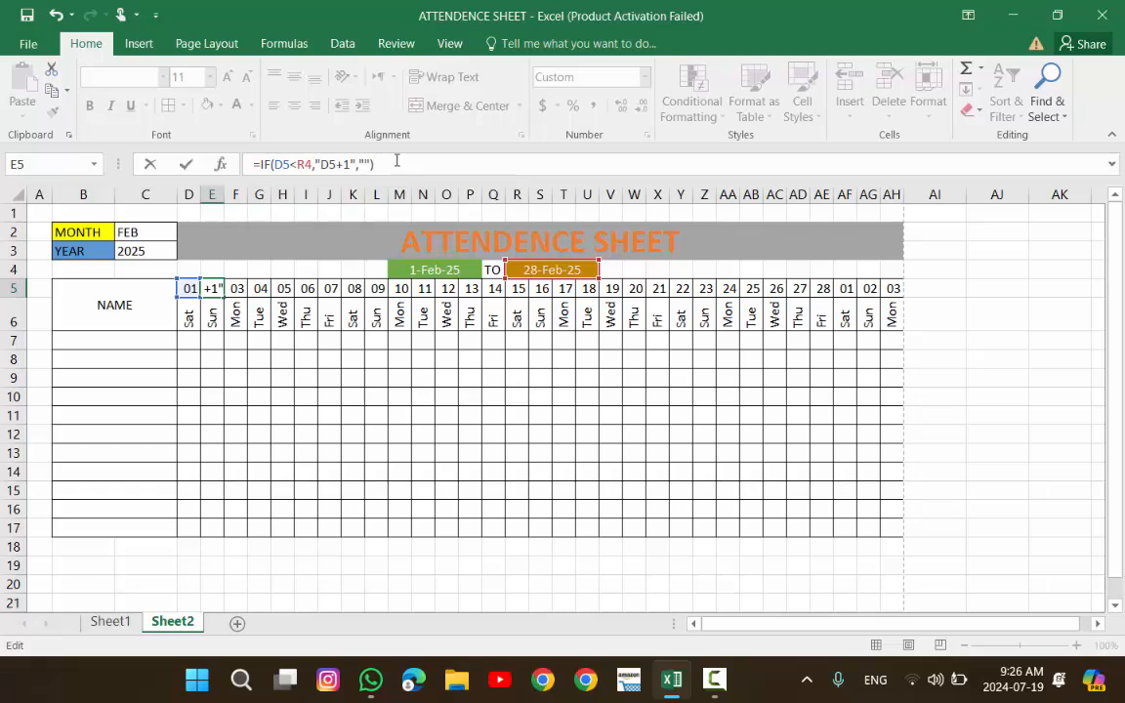
key(Return)
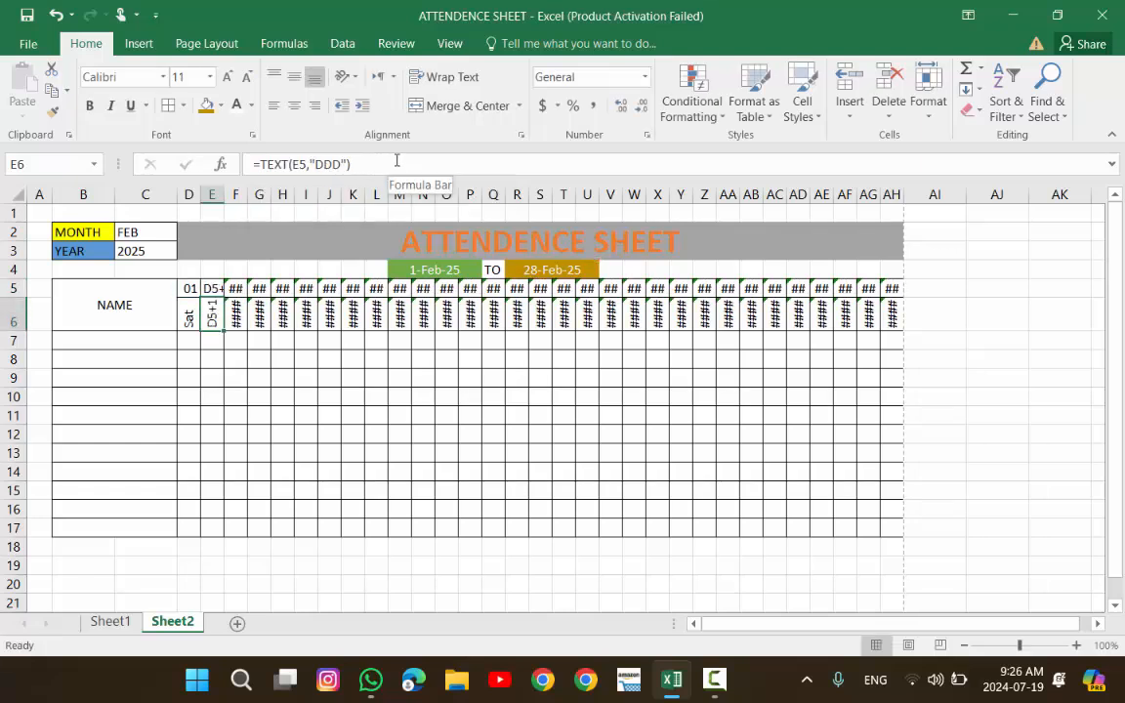
click(213, 283)
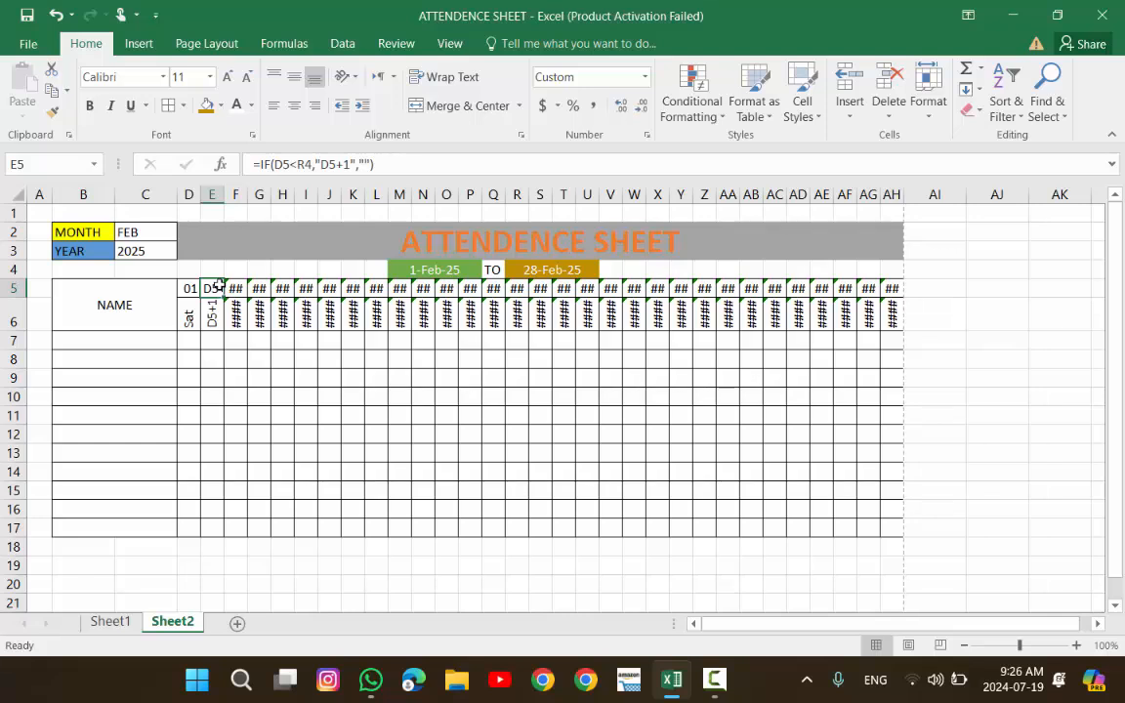
drag(222, 296, 897, 296)
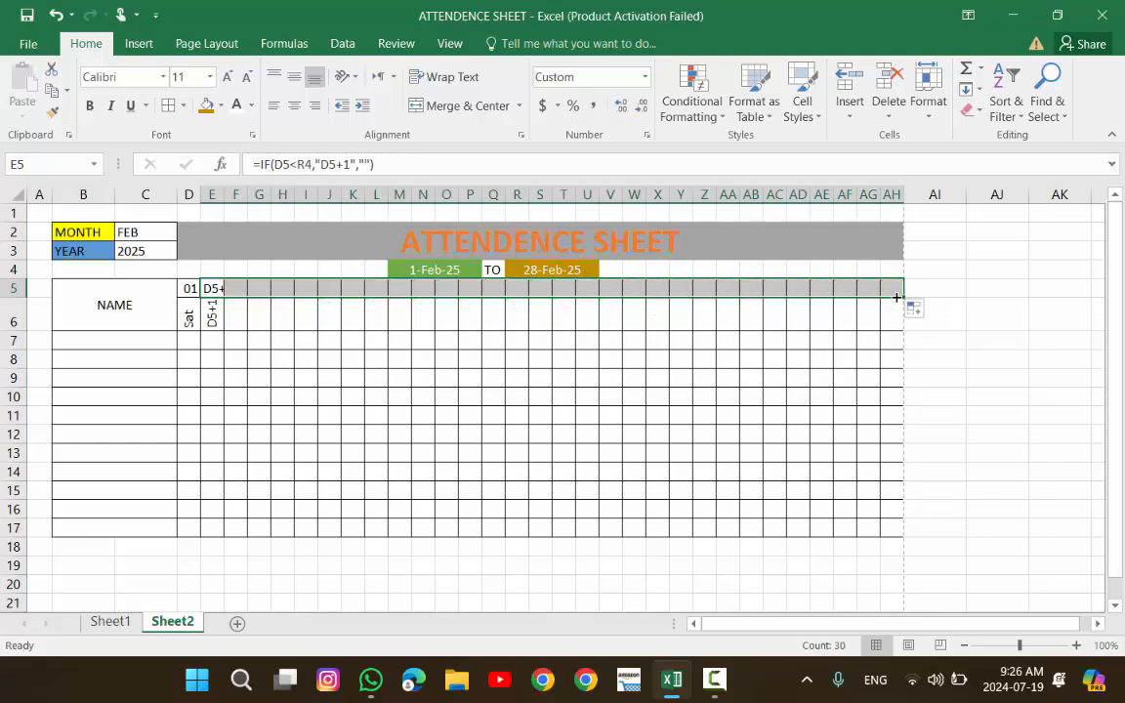
- Remove the quotation marks around D5+1 in E5 so the formula reads =IF(D5<R4,D5+1,"")
click(217, 289)
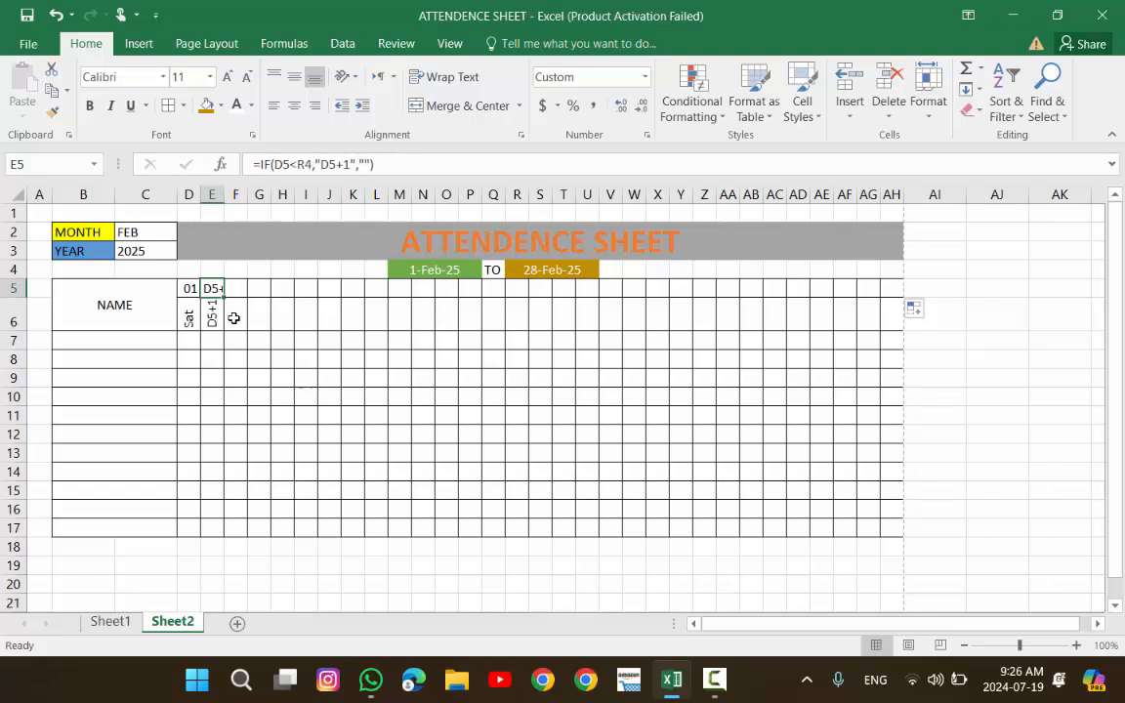
click(279, 168)
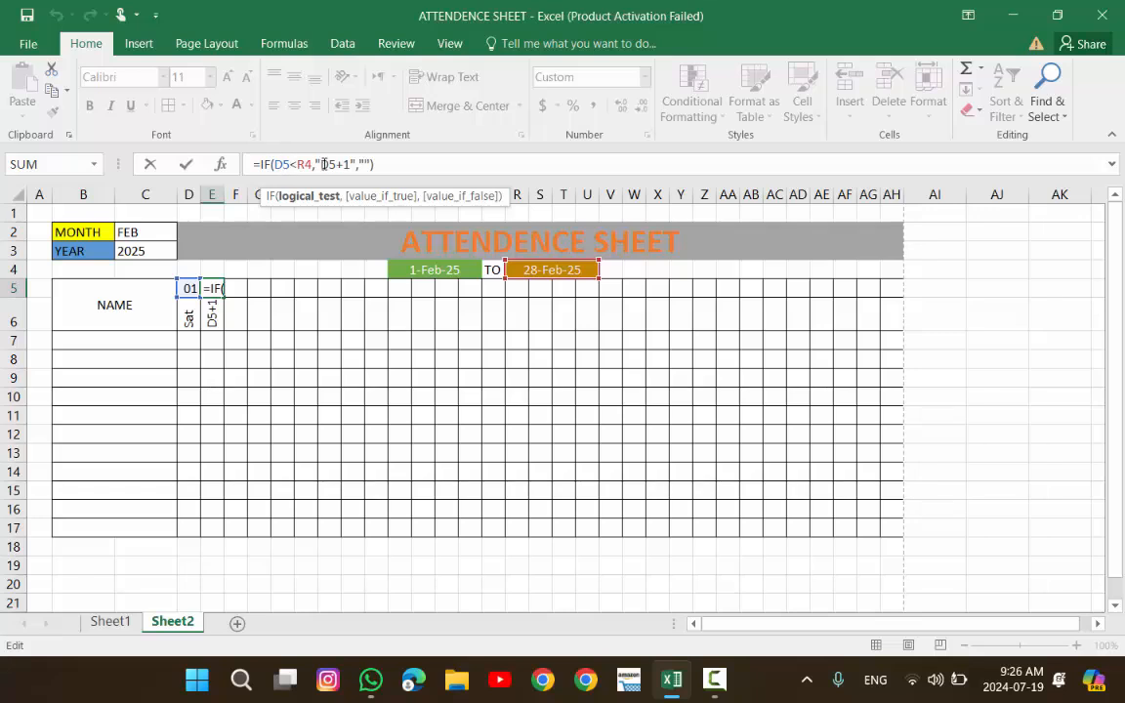
click(323, 164)
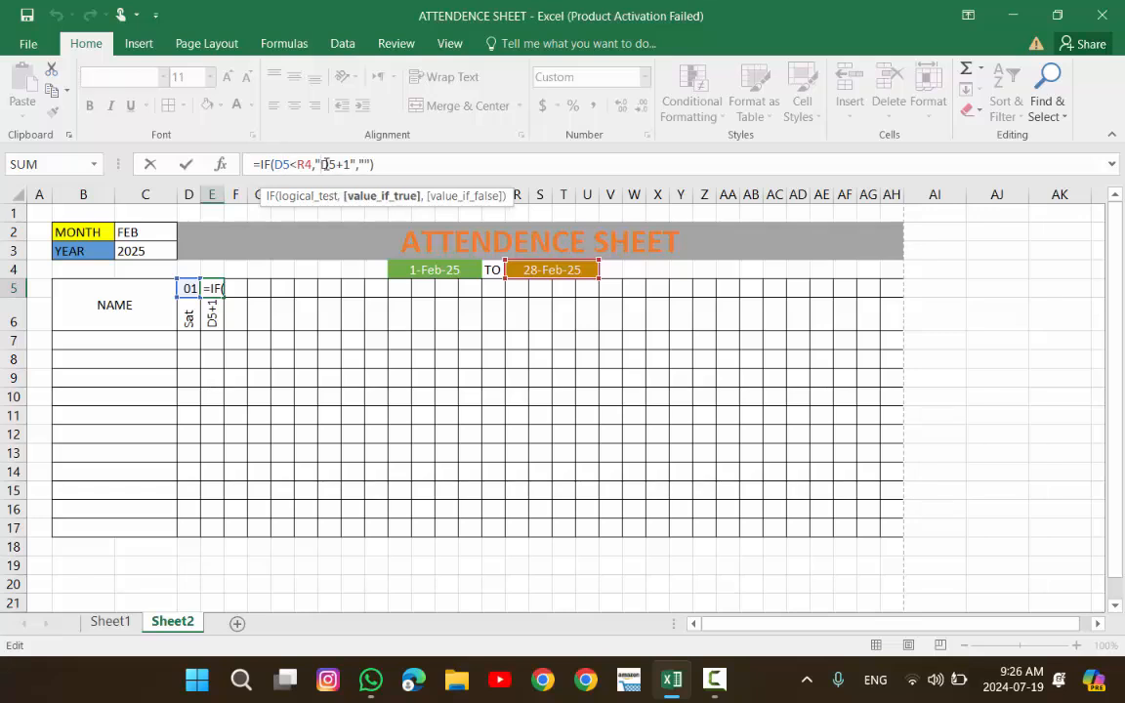
key(BackSpace)
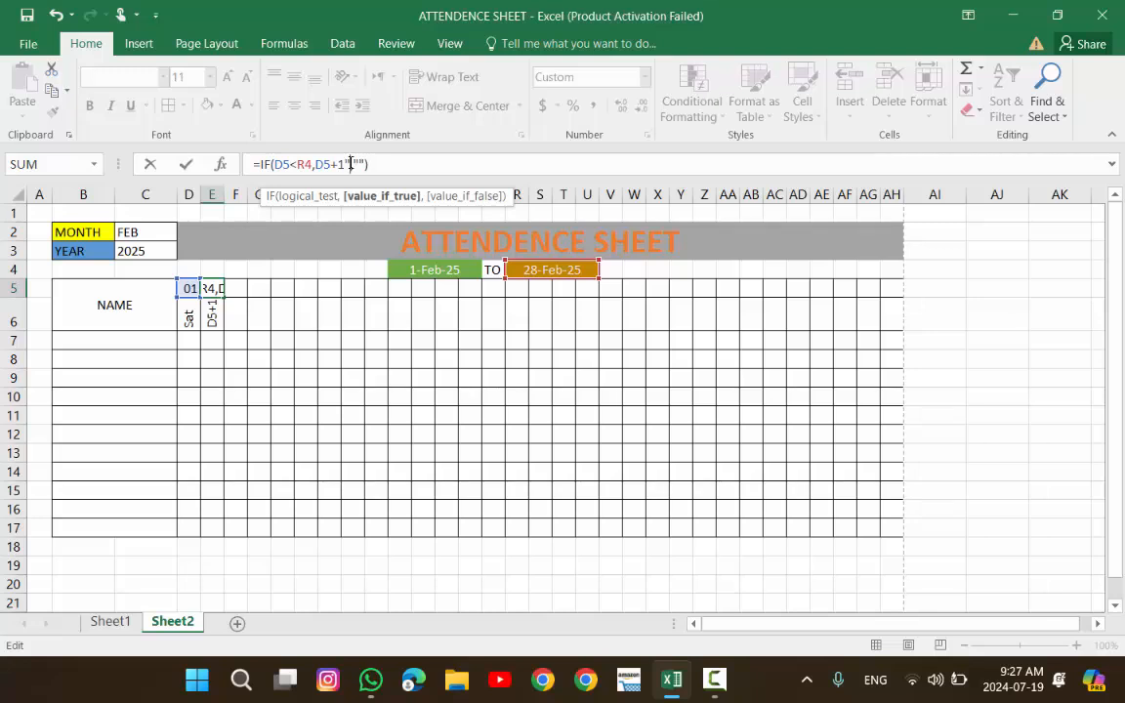
text(,)
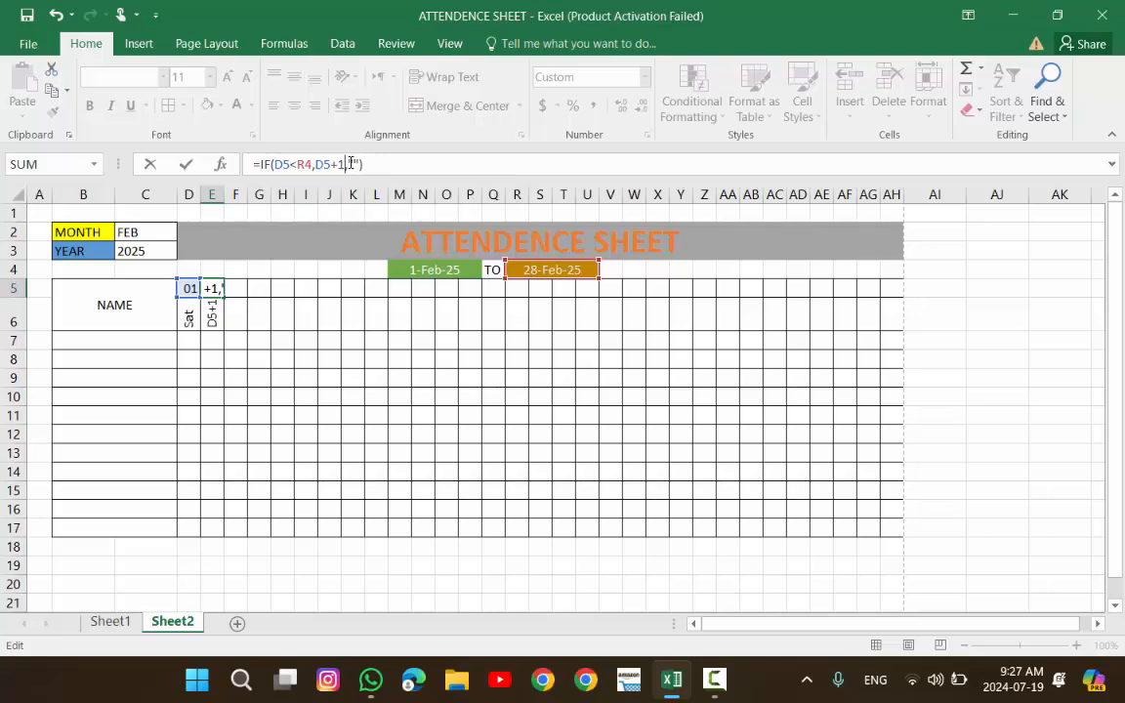
key(Return)
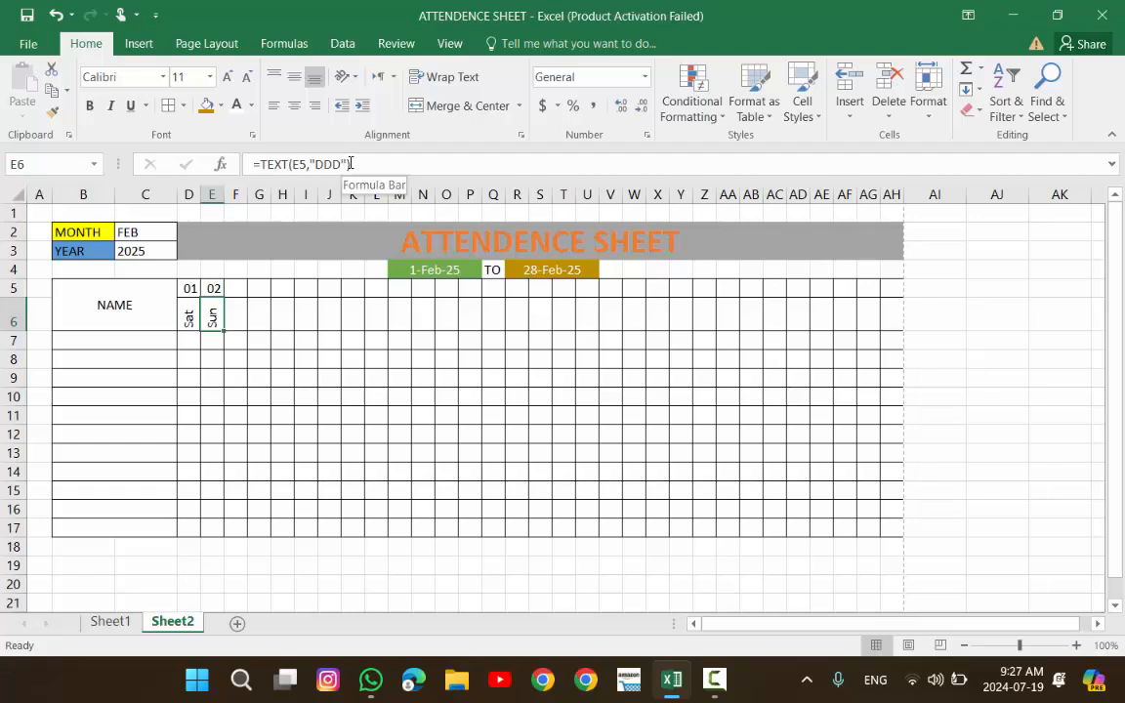
click(239, 286)
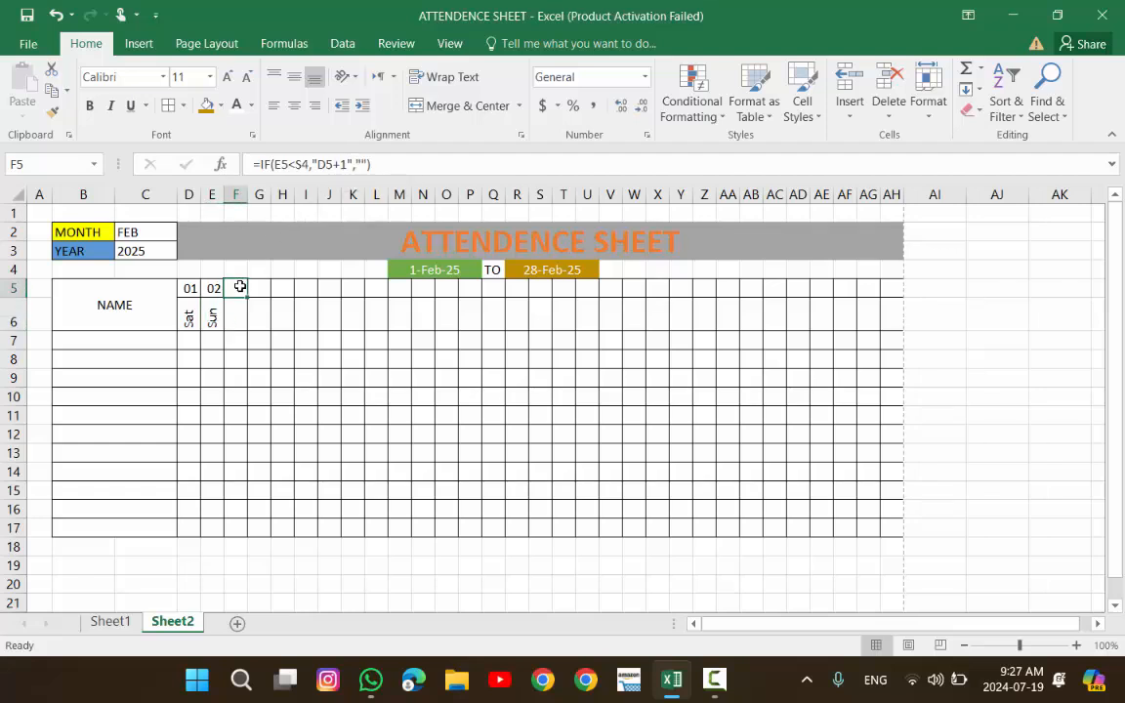
- Make the R4 reference in E5 absolute so it reads =IF(D5<$R$4,D5+1,"") and copy it across row 5 through AH5
click(303, 166)
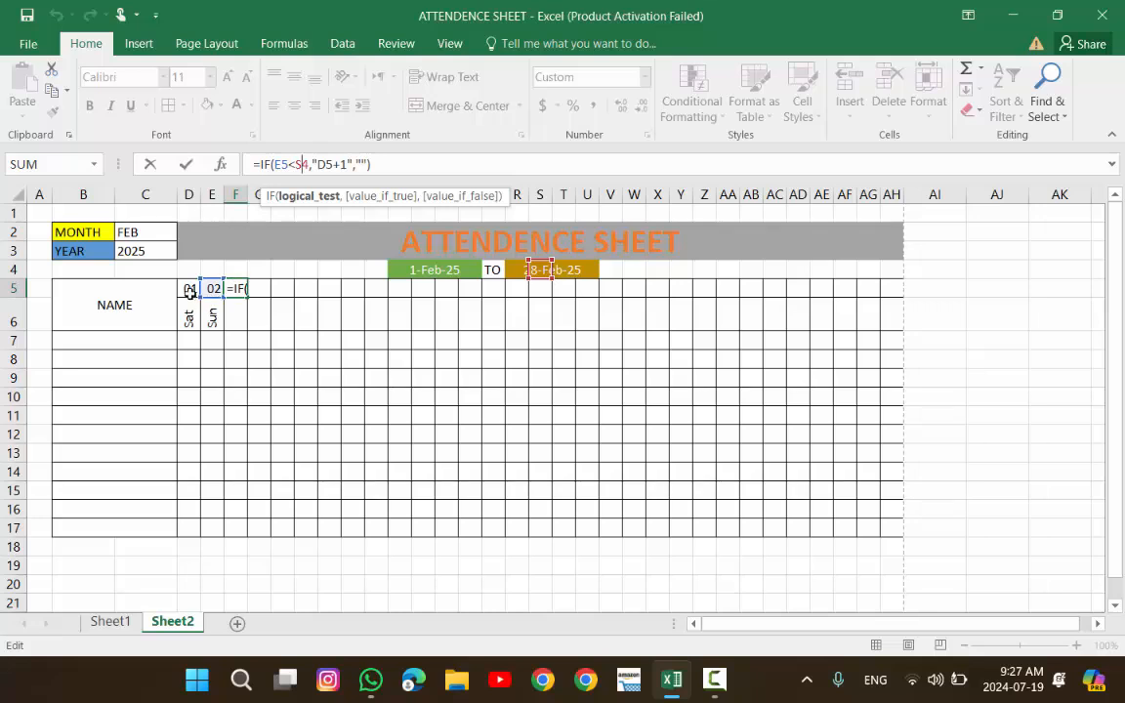
key(Return)
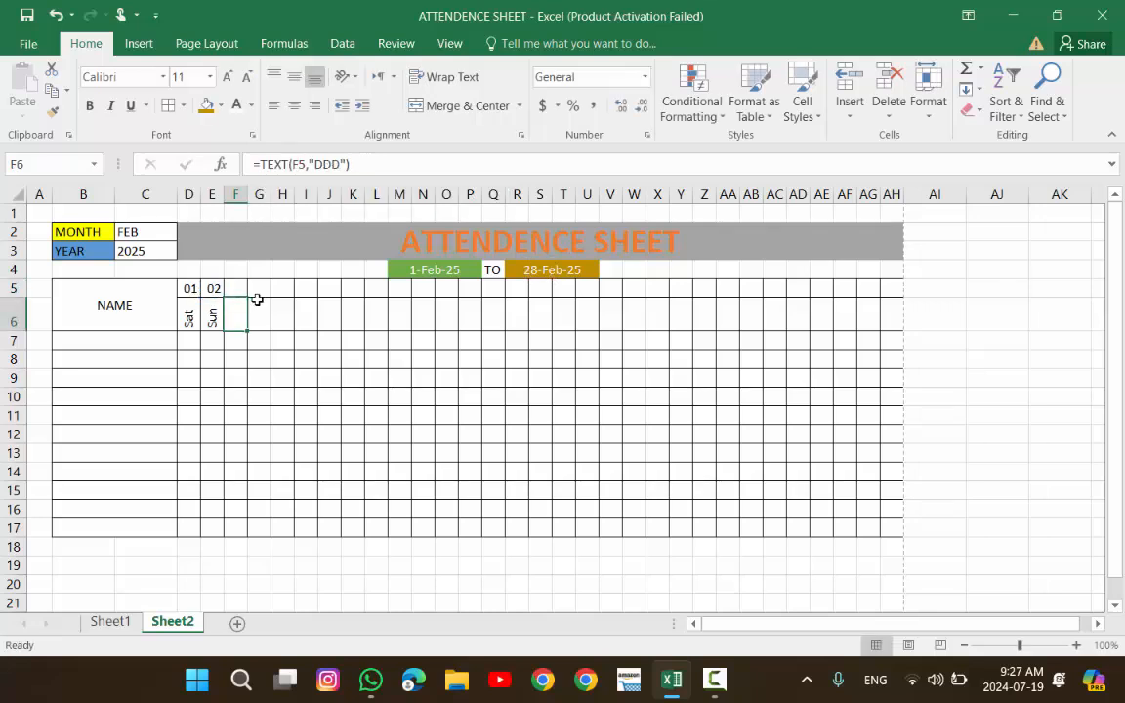
click(207, 288)
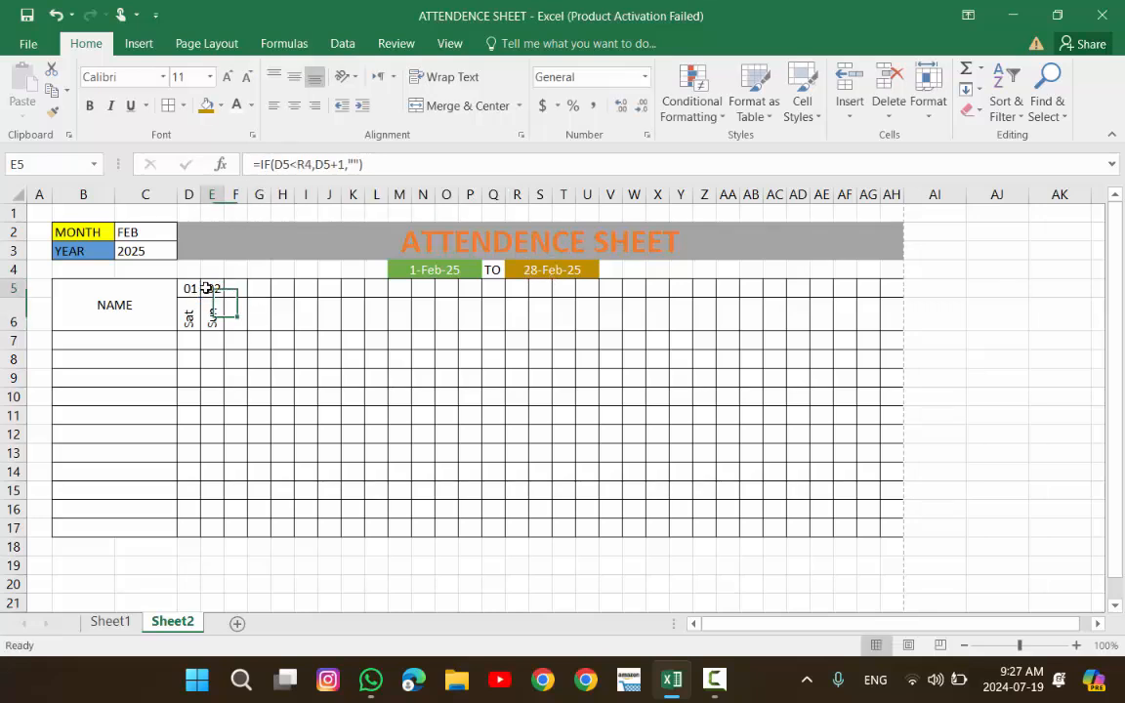
click(306, 164)
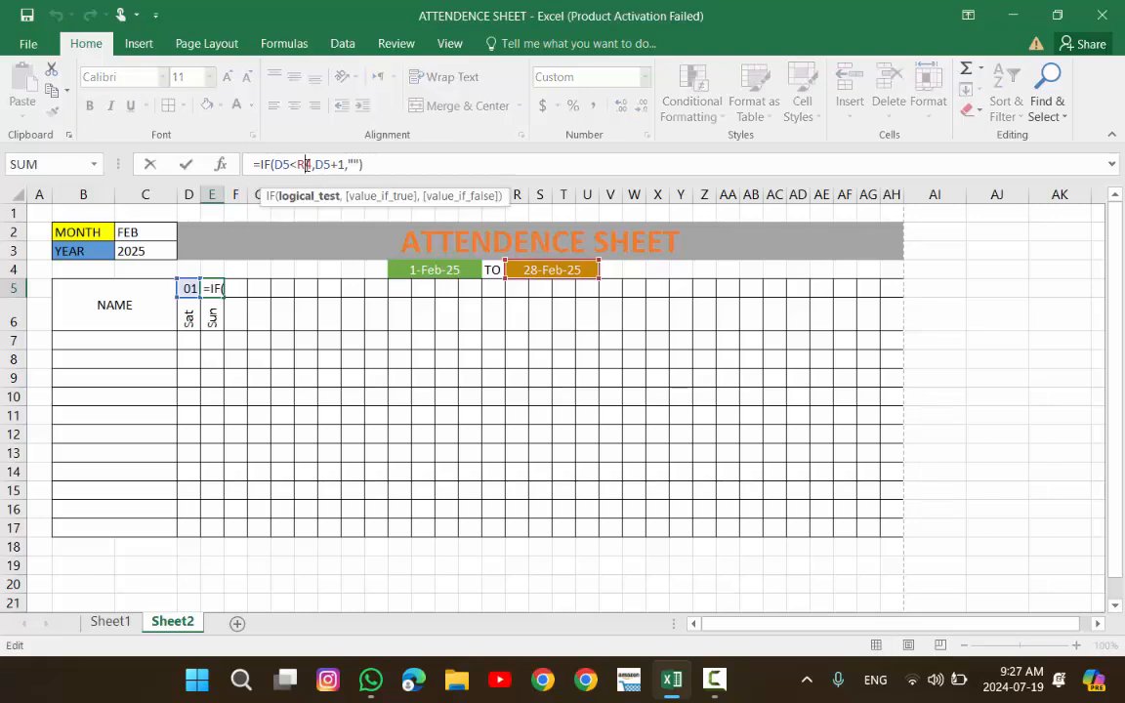
key(XF86MonBrightnessUp)
key(F4)
key(XF86MonBrightnessUp)
key(super)
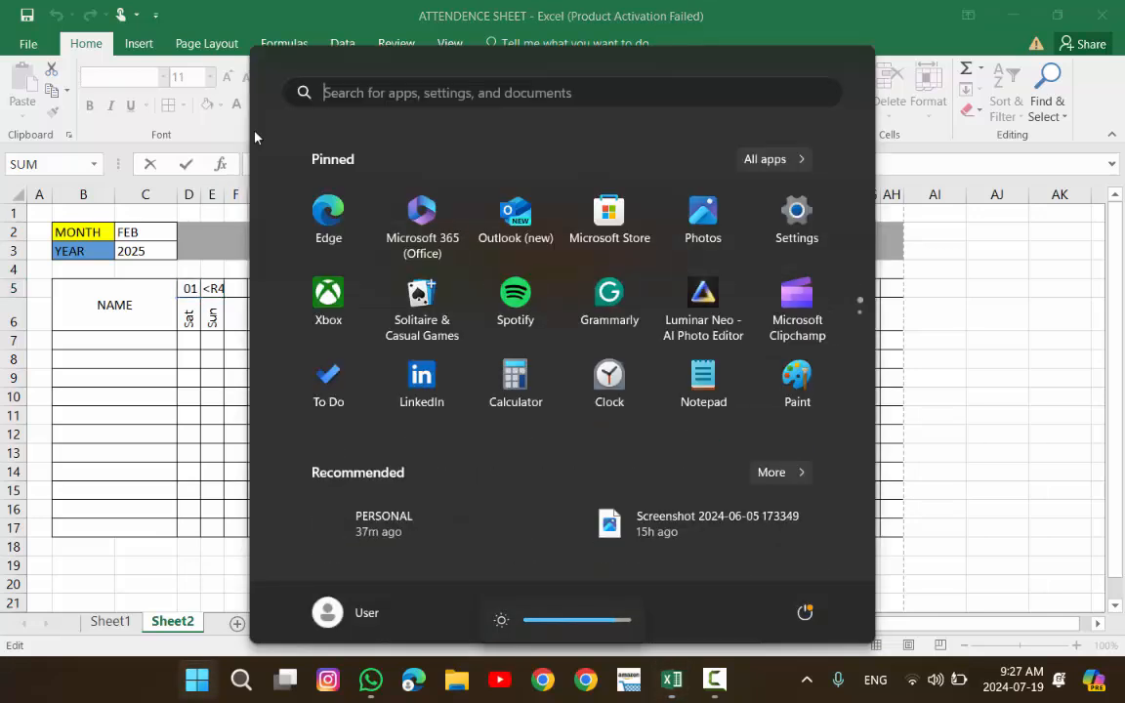
click(952, 332)
key(F4)
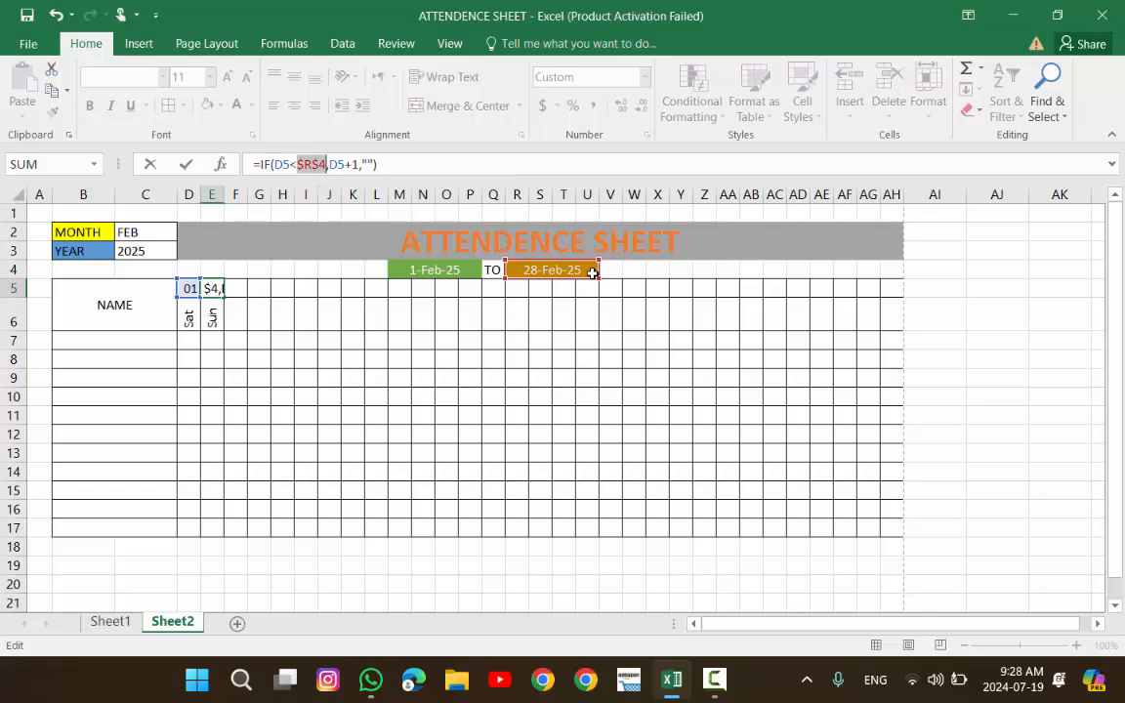
key(Return)
click(217, 289)
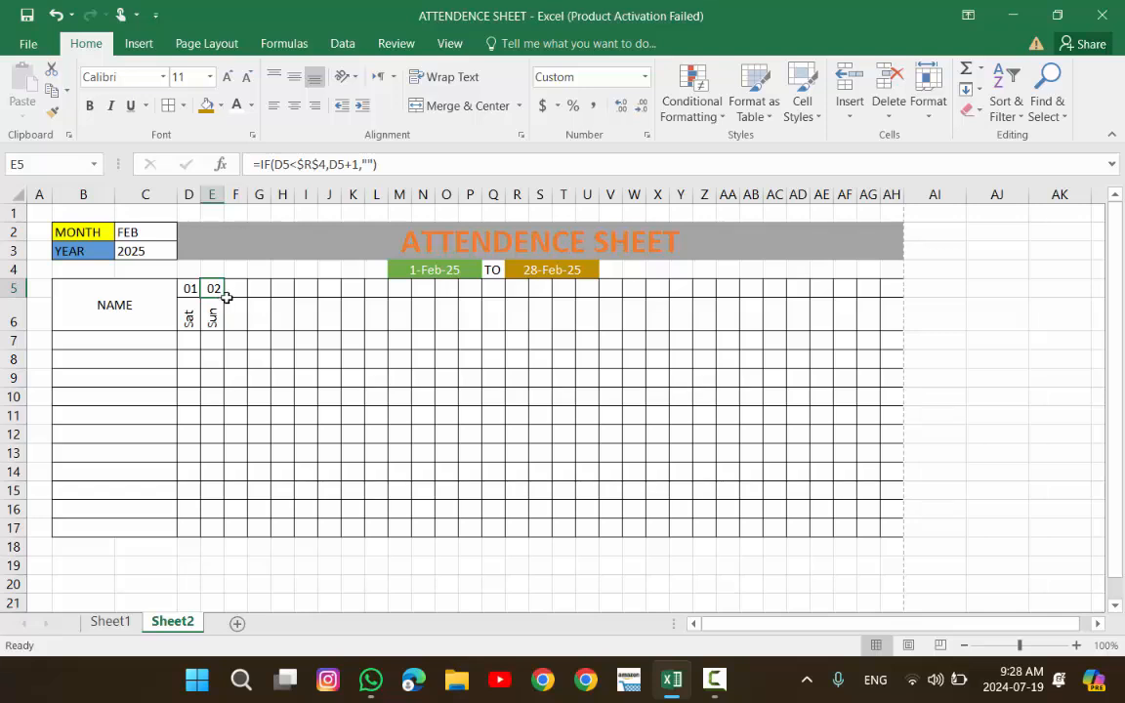
drag(224, 297, 898, 323)
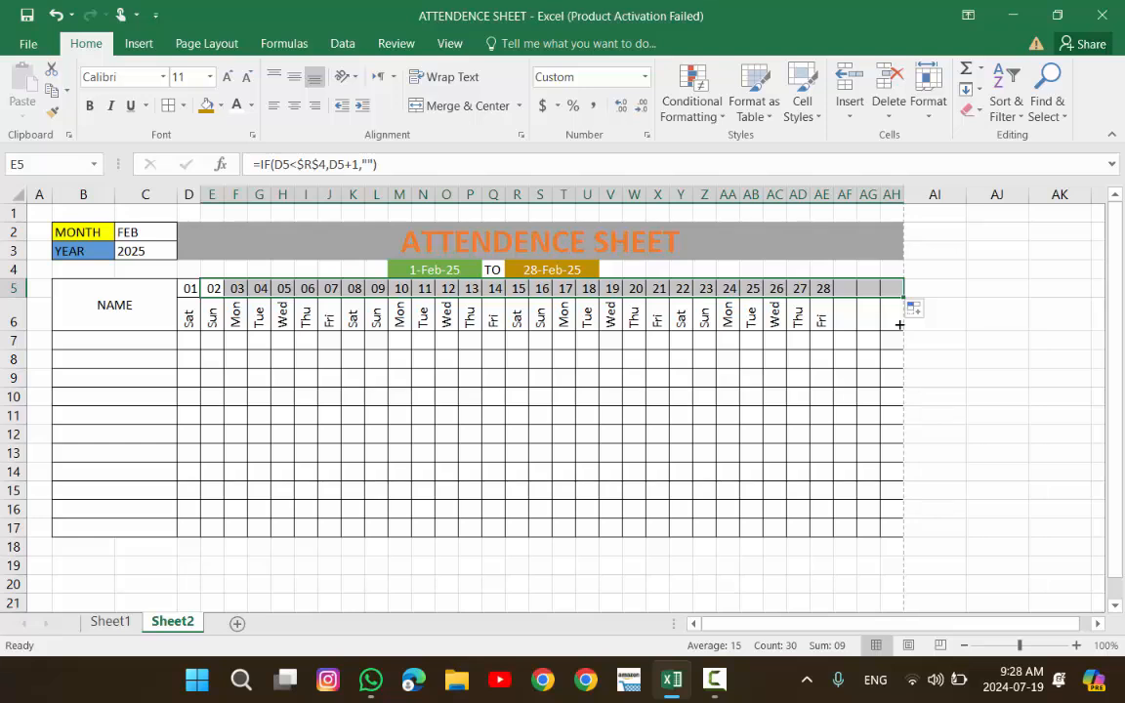
- Set the month in C2 to JAN to test the day numbers and weekdays
click(153, 230)
double_click(152, 230)
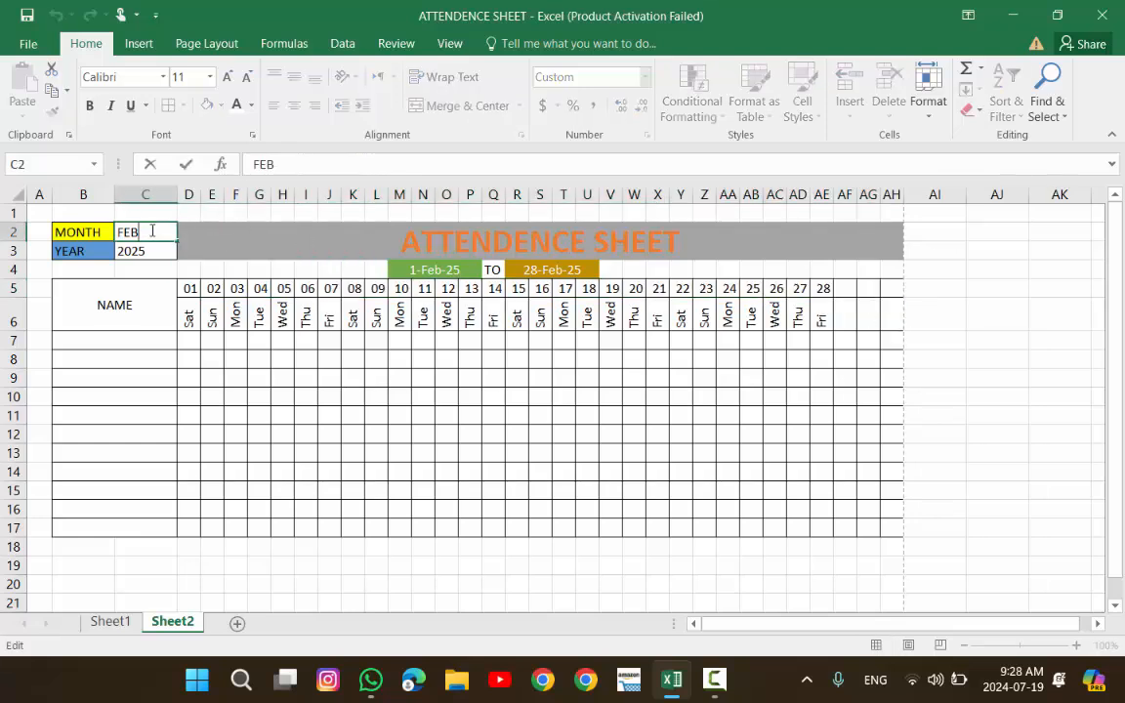
key(BackSpace)
key(BackSpace)
key(BackSpace)
text(JAN)
key(Return)
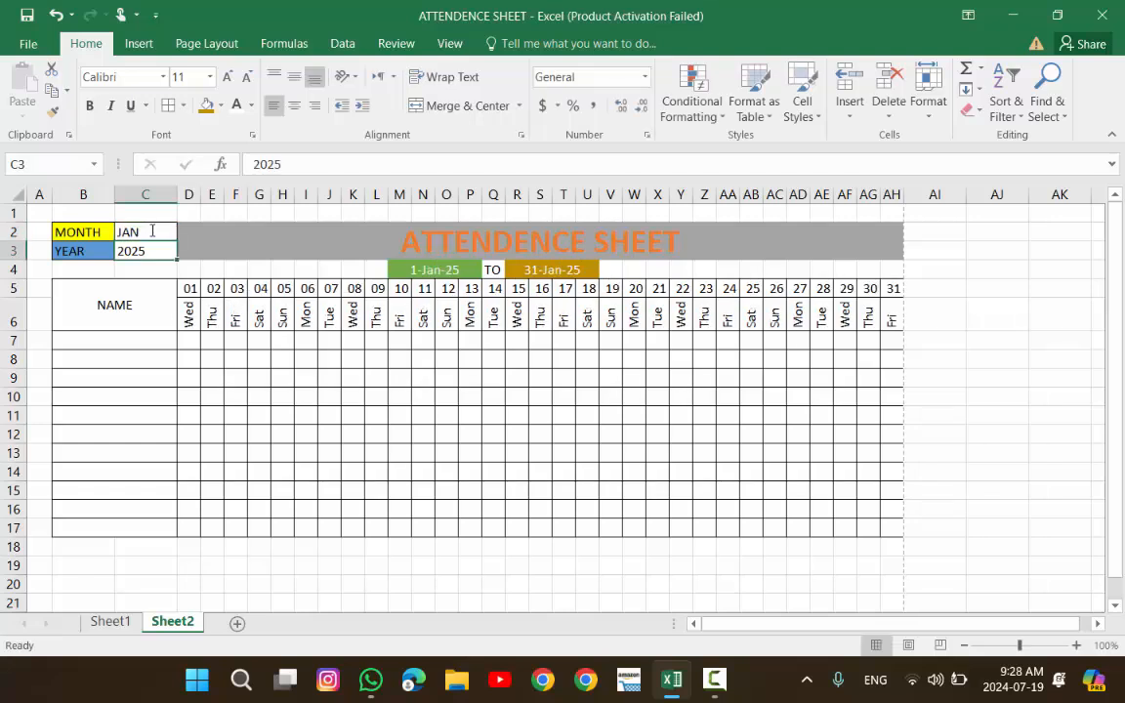
- Change the month in C2 to FEB to test a shorter month
click(151, 230)
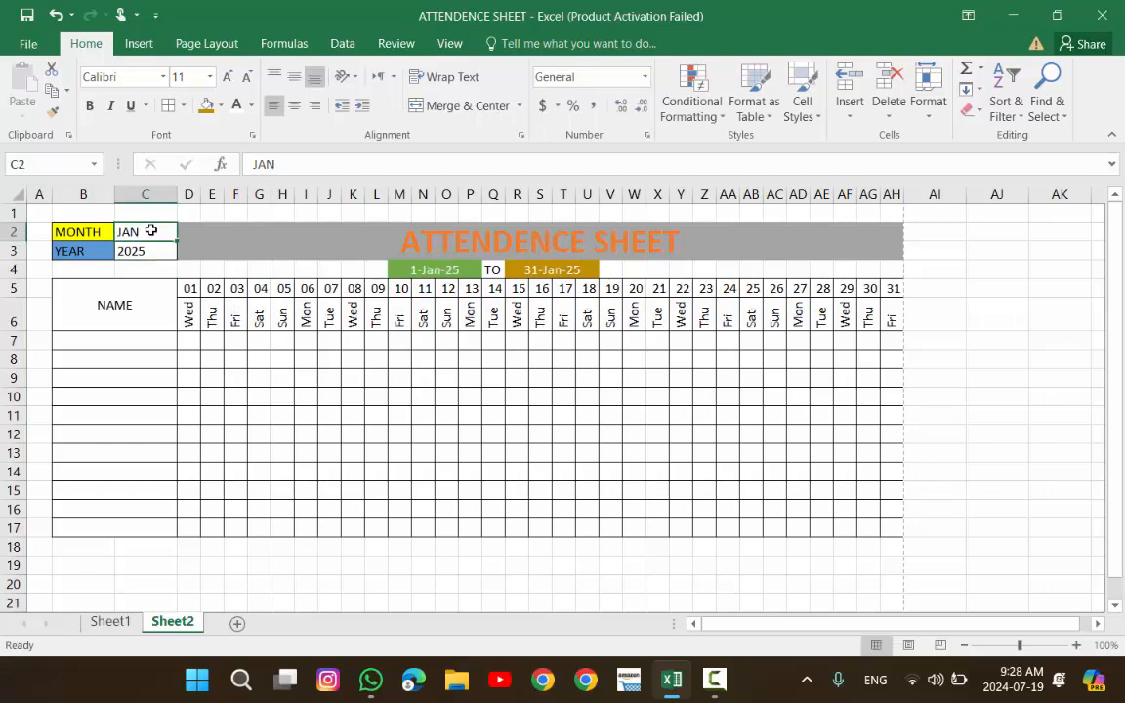
text(FEB)
key(Return)
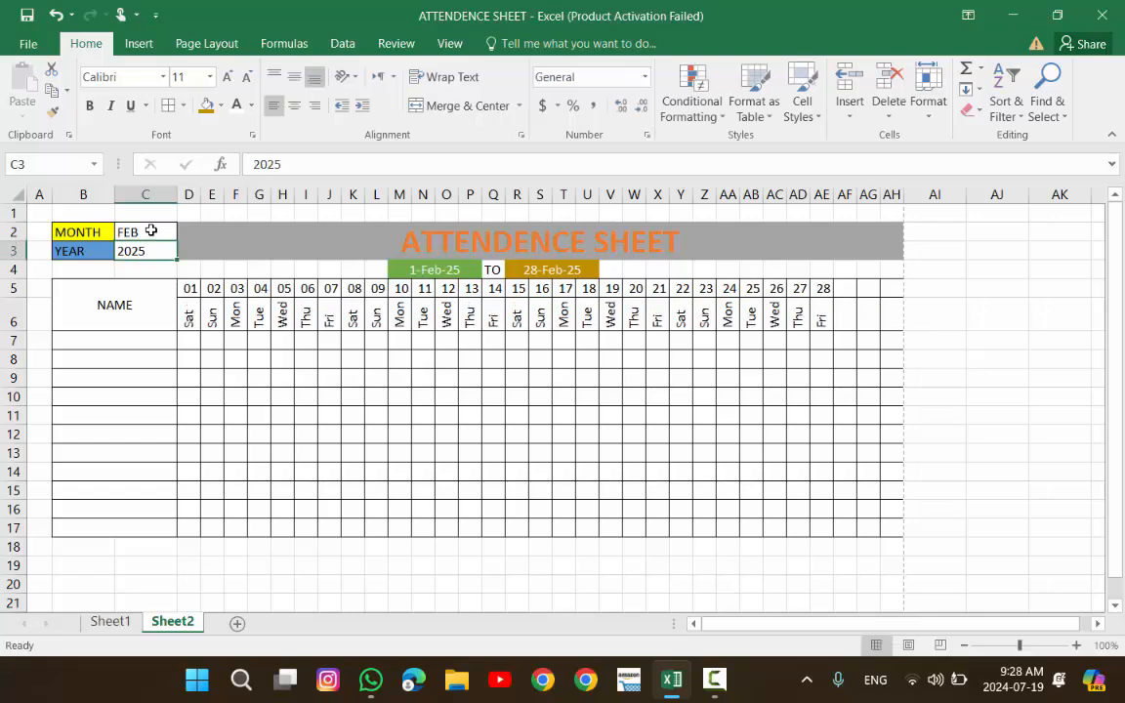
- Set the month in C2 to SEP
click(151, 230)
right_click(153, 231)
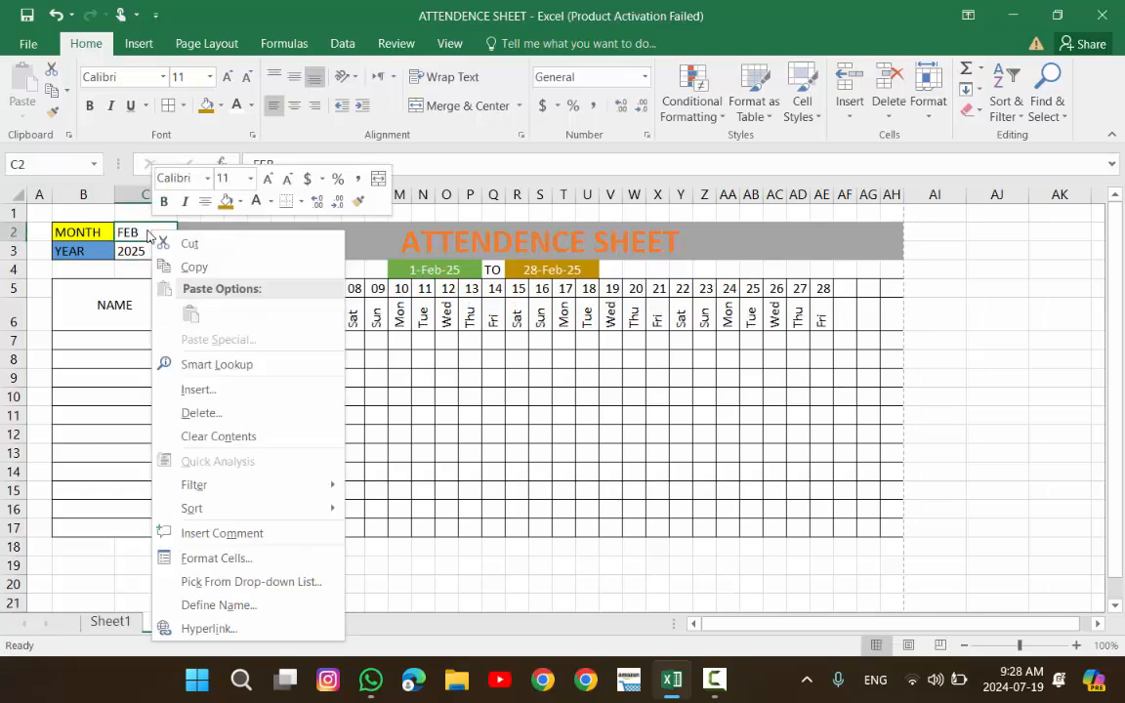
click(145, 230)
text(SEP)
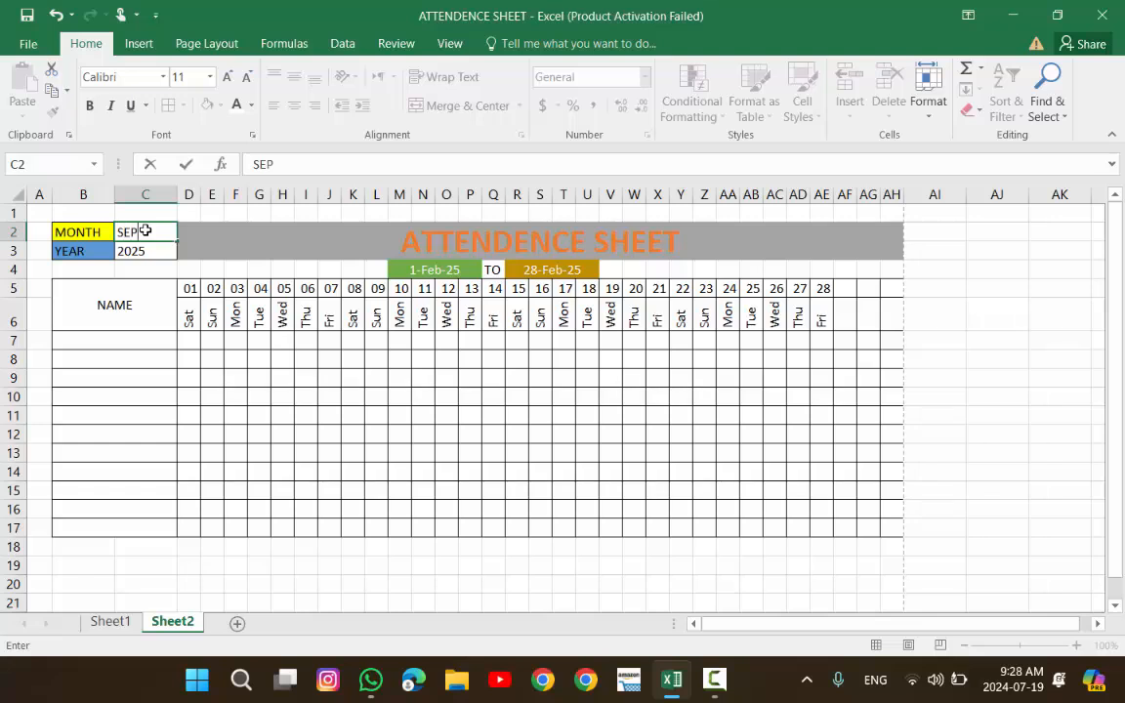
key(Return)
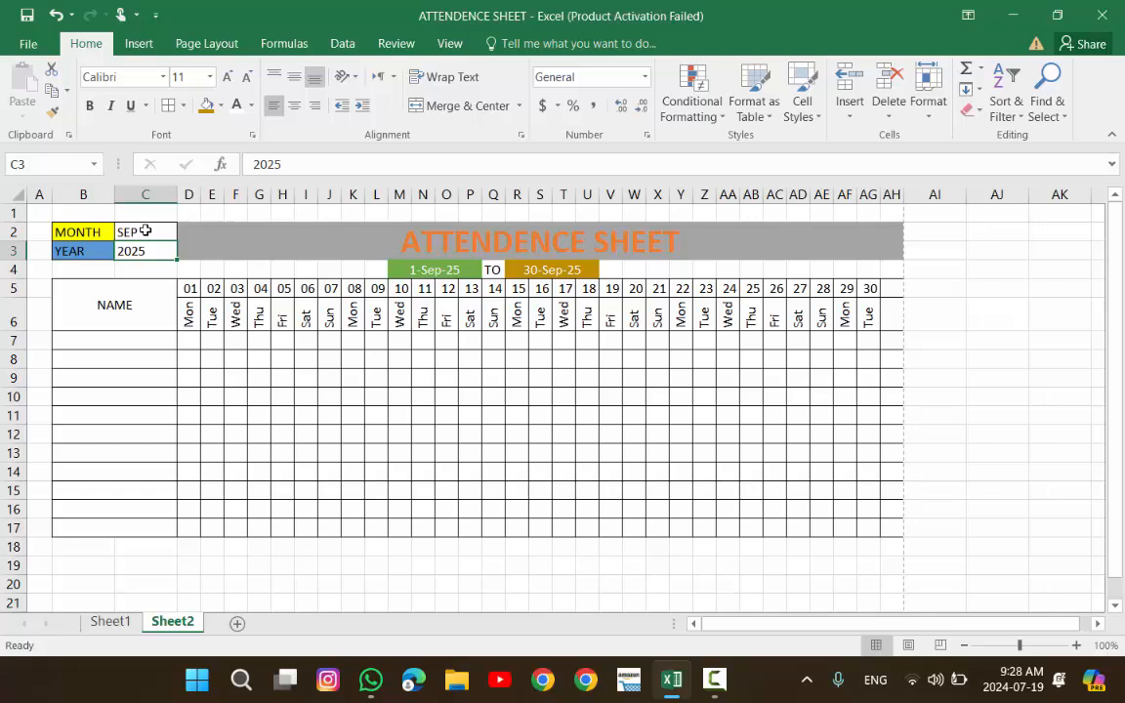
click(195, 288)
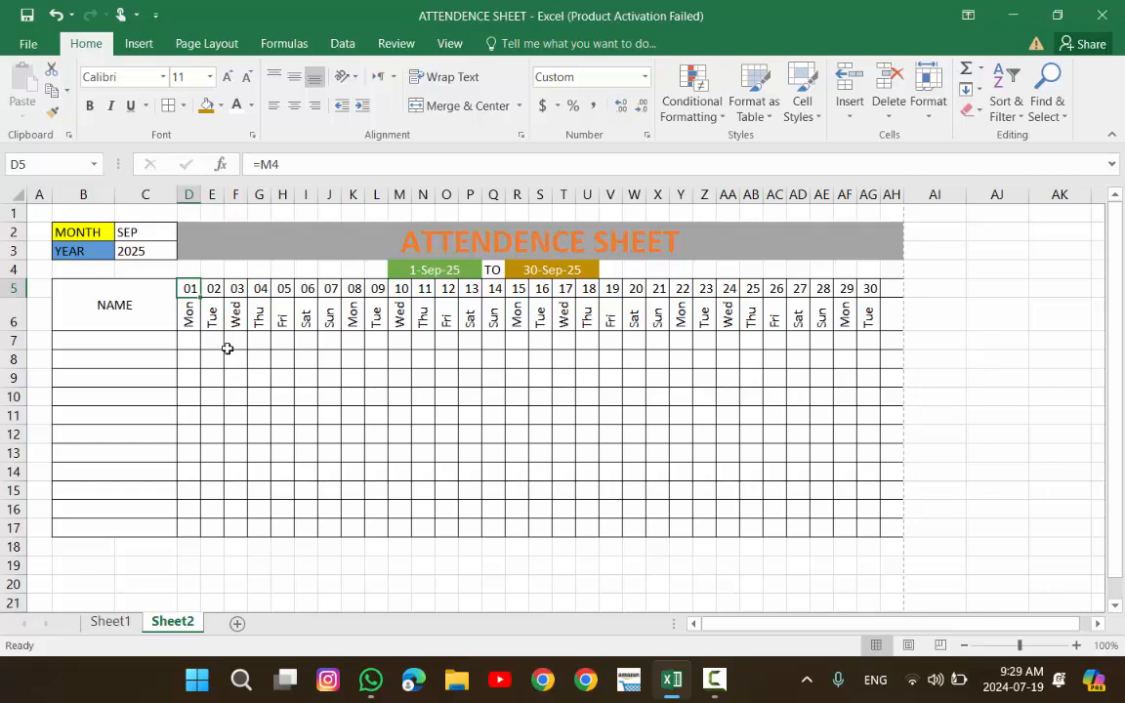
click(189, 341)
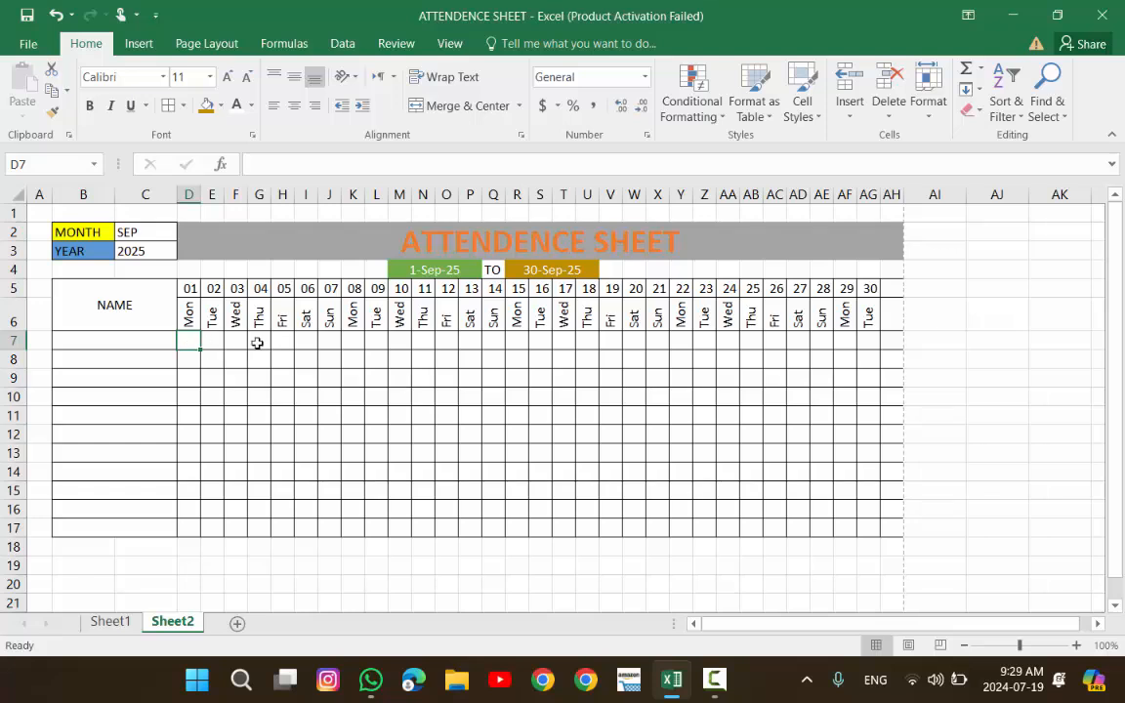
click(322, 343)
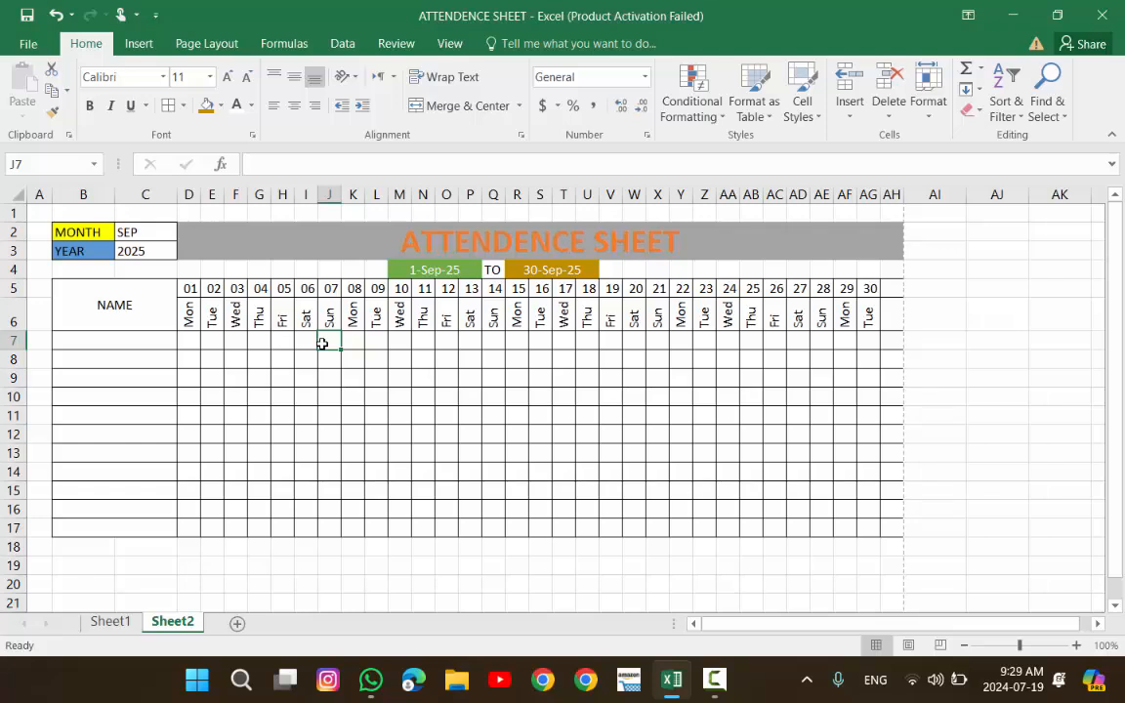
drag(322, 344, 330, 522)
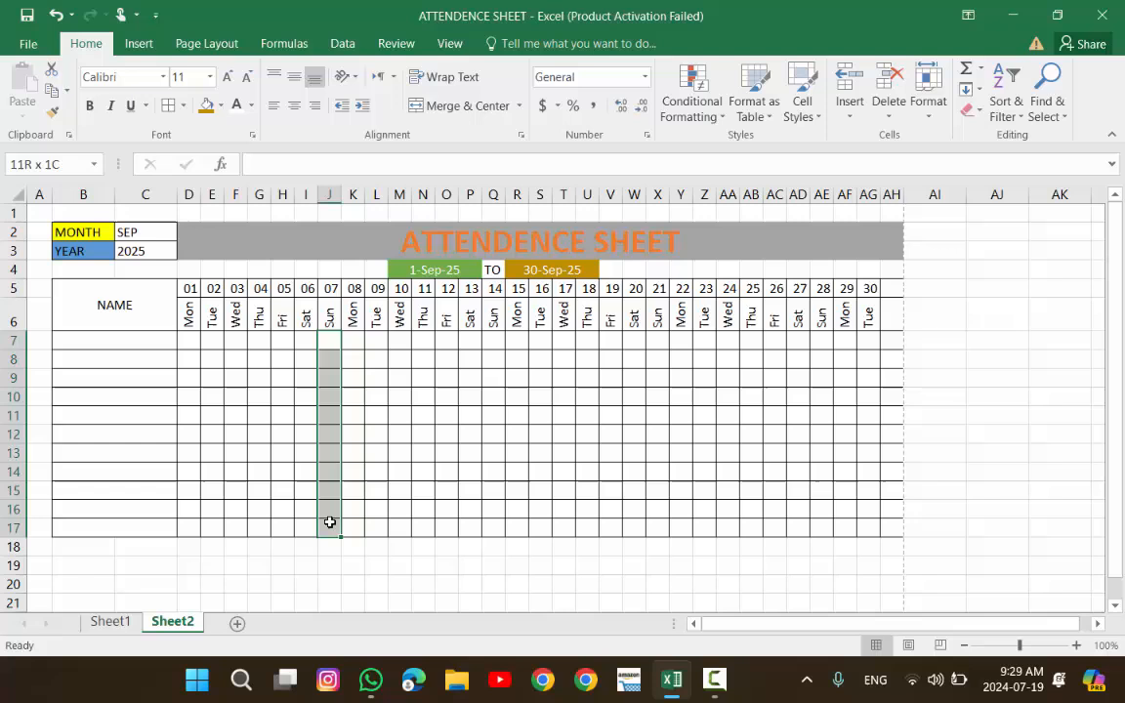
click(493, 346)
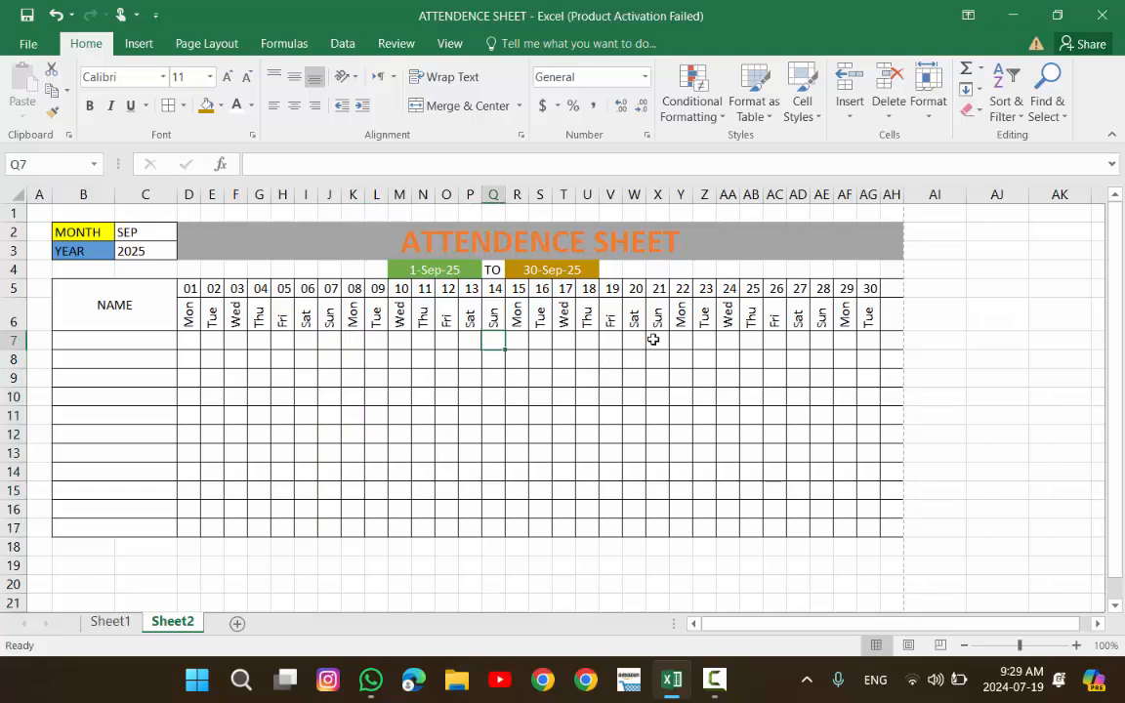
- Fill the attendance cells under Sunday 07 and Sunday 14, J7:J17 and Q7:Q17, with red
drag(334, 342, 332, 522)
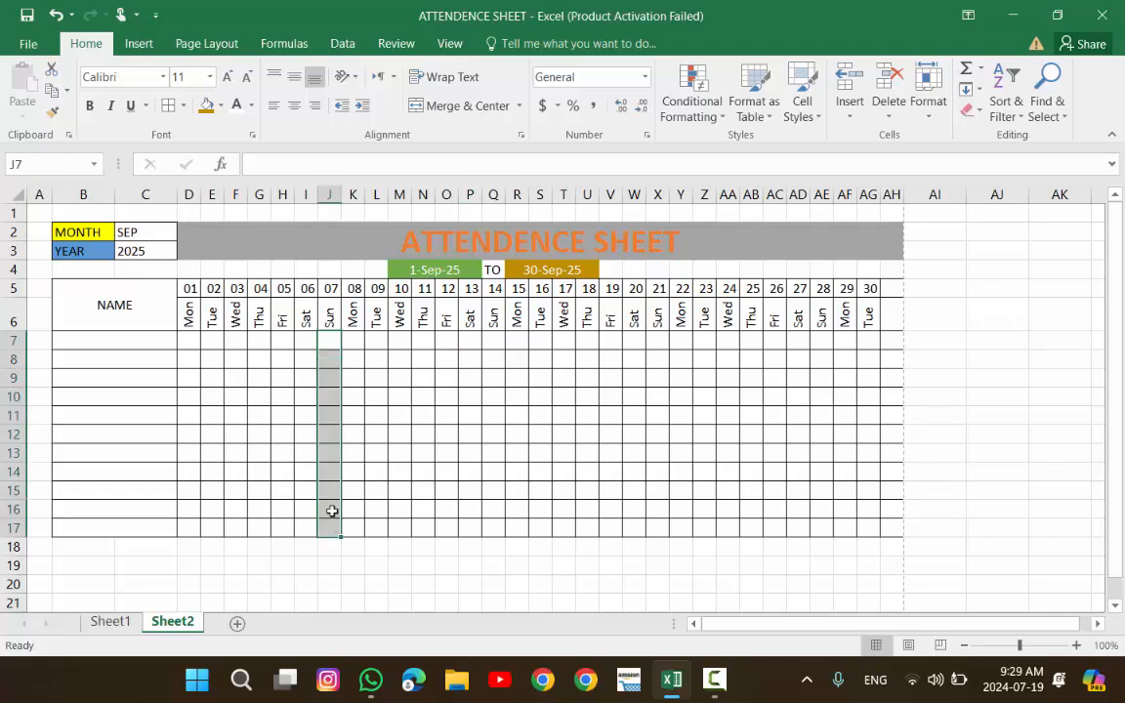
click(219, 107)
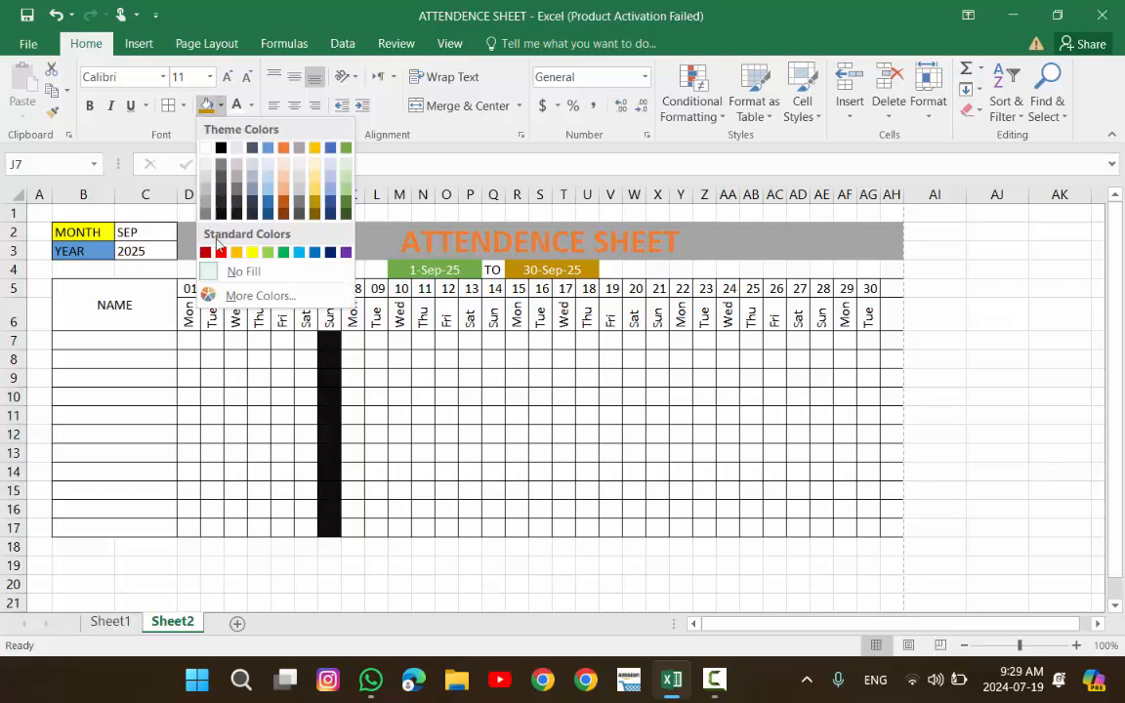
click(220, 253)
click(363, 401)
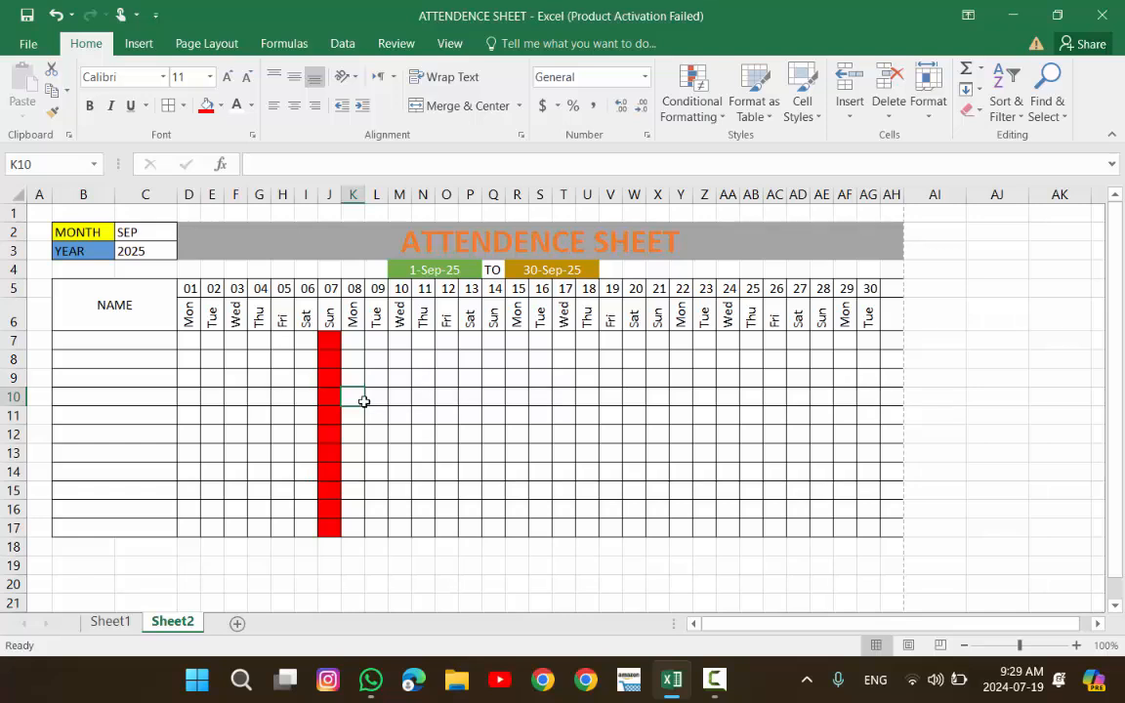
drag(494, 343, 500, 527)
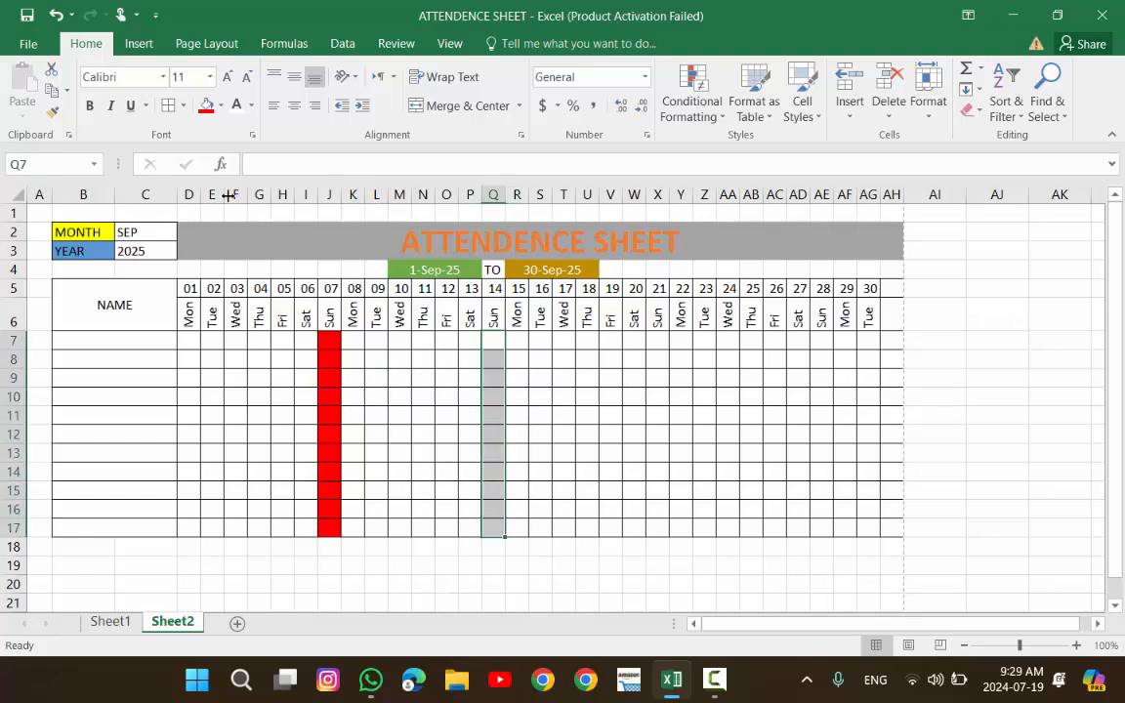
click(206, 106)
click(402, 395)
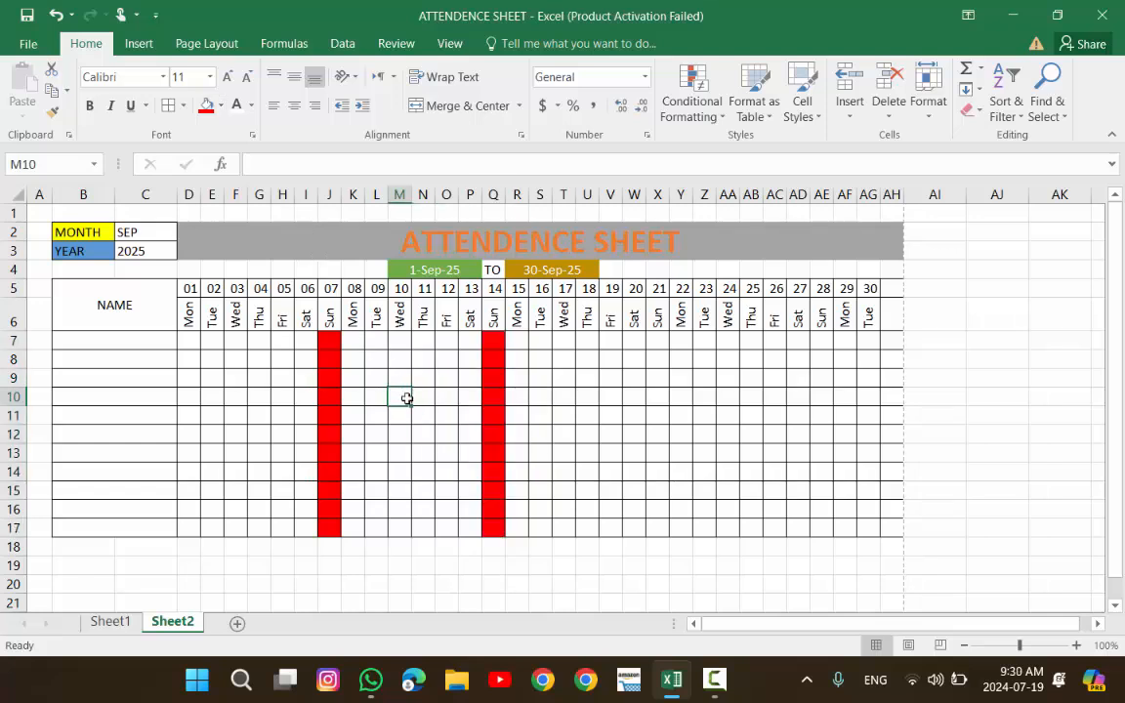
- Change the month in C2 to FEB to compare the red columns with the Sundays
click(156, 236)
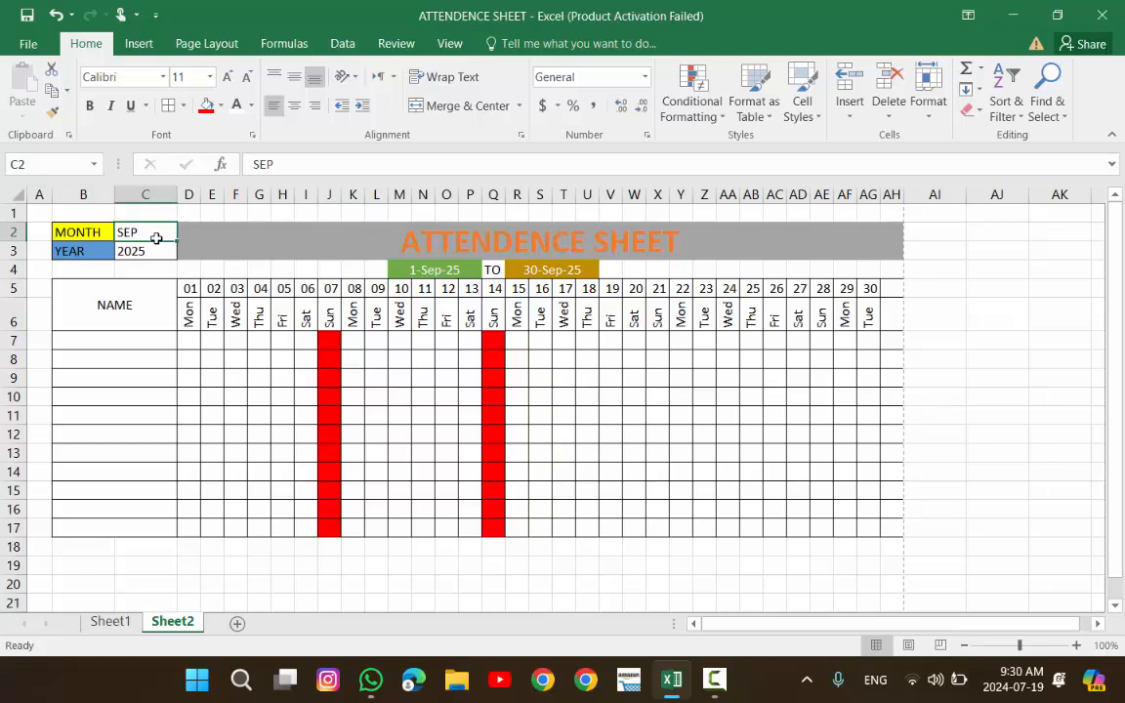
text(FEB)
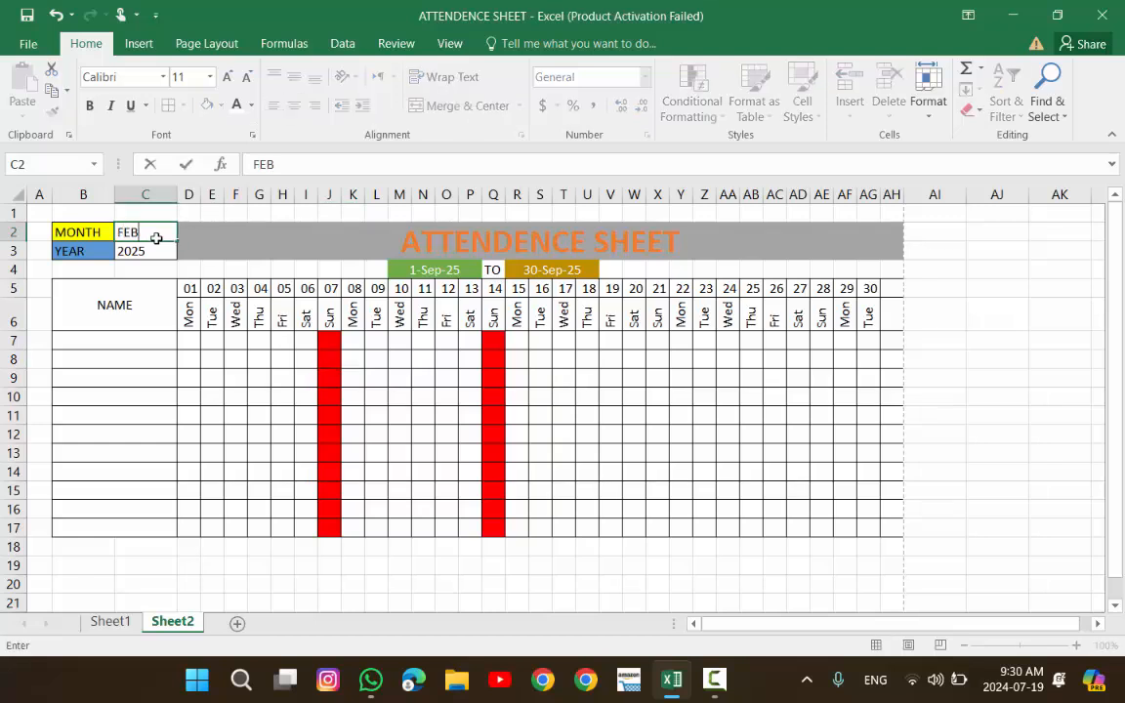
key(Return)
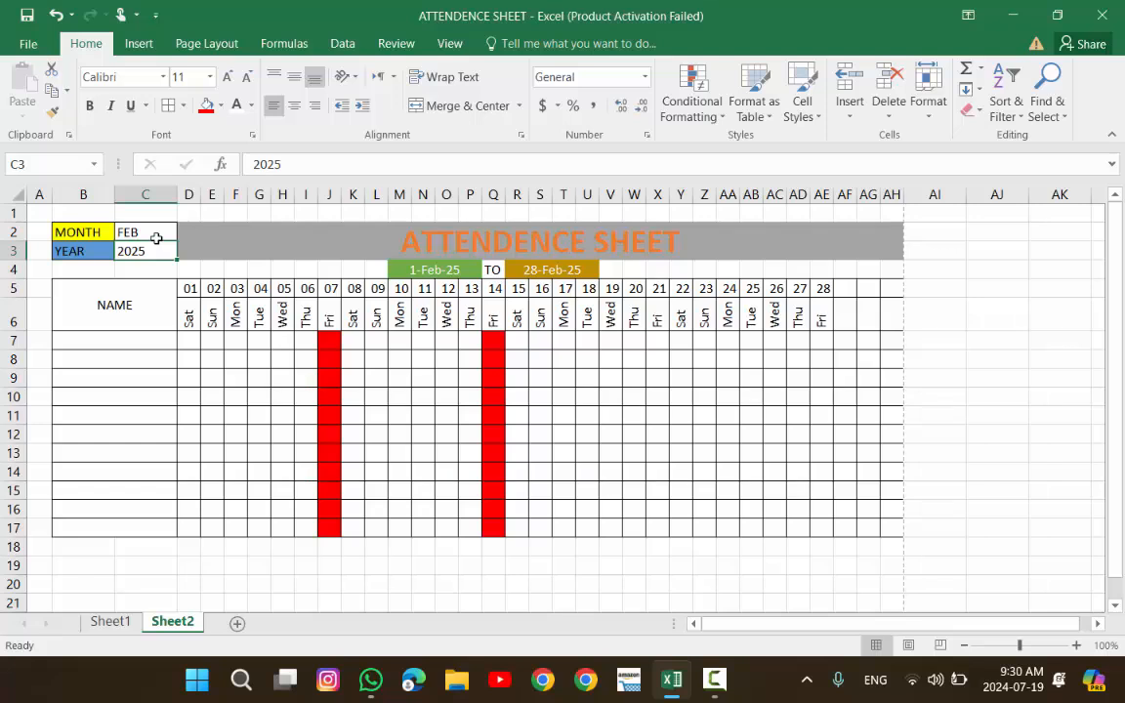
- Undo the last month change and both red column fills
key(ctrl+z)
key(ctrl+z)
key(ctrl+z)
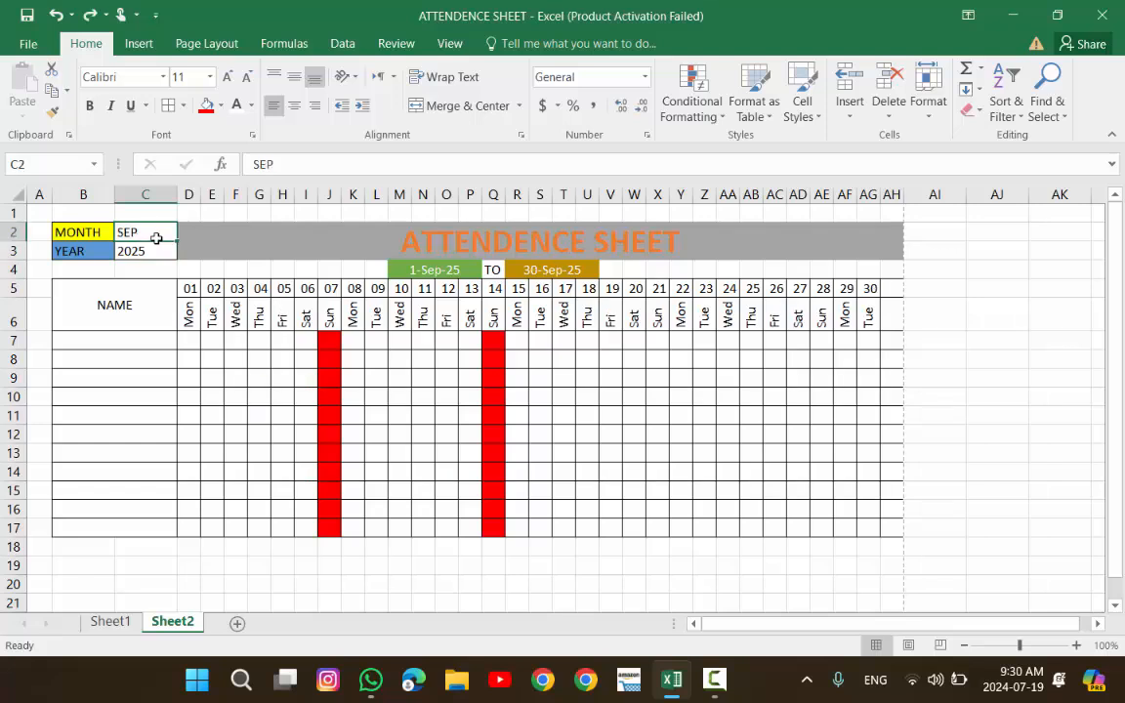
- Start a formula-based conditional formatting rule for cell D7 with the formula =$D$6="SUN"
click(276, 335)
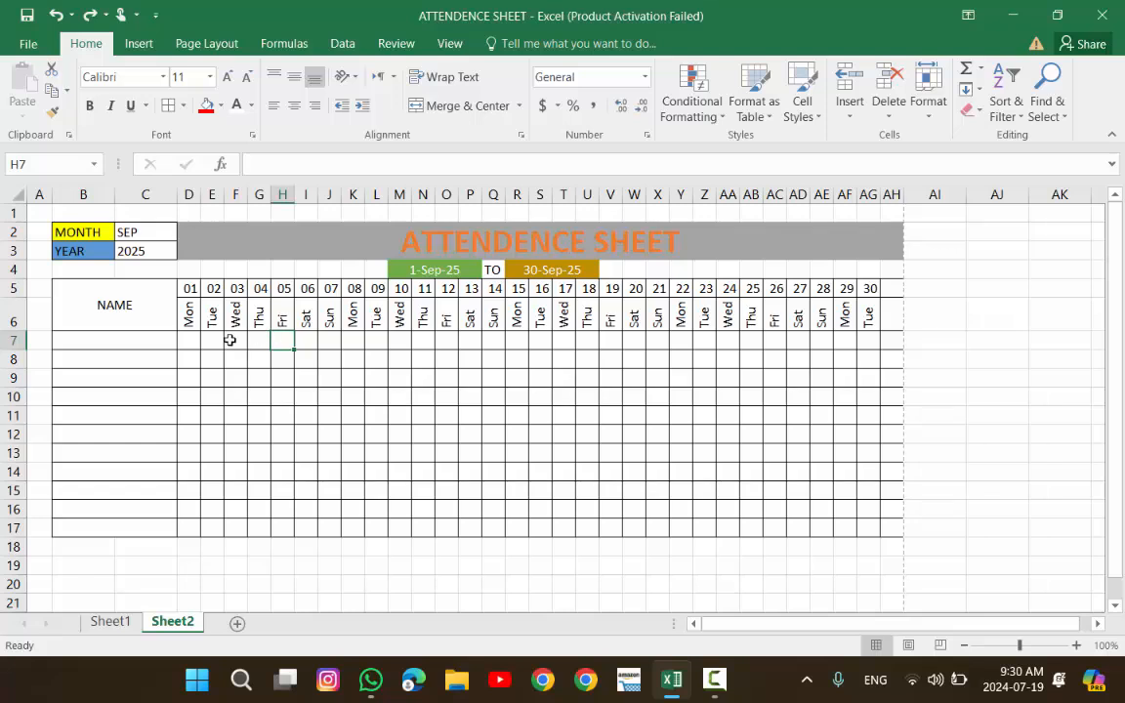
click(194, 342)
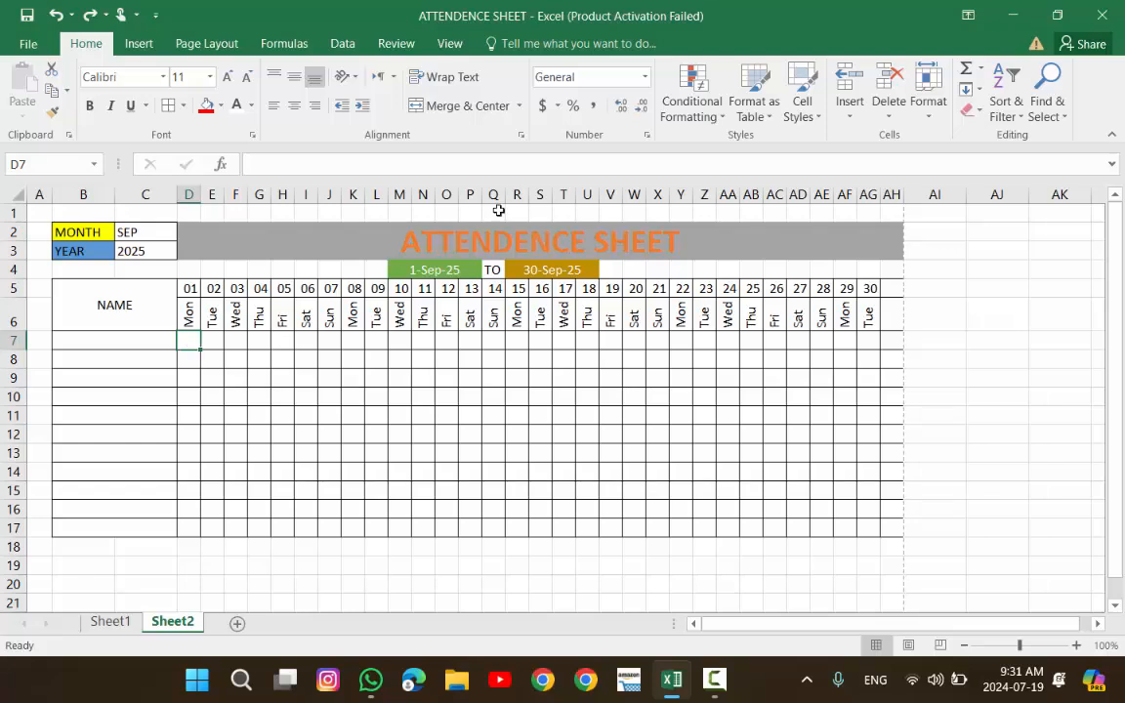
click(689, 115)
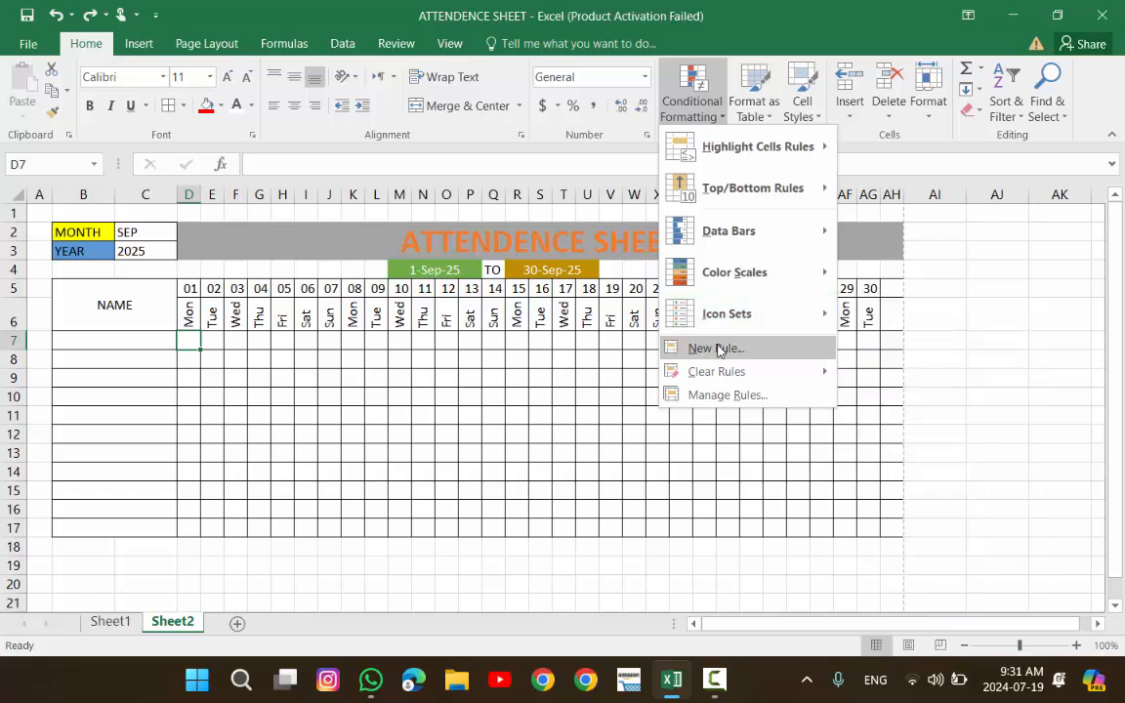
click(717, 348)
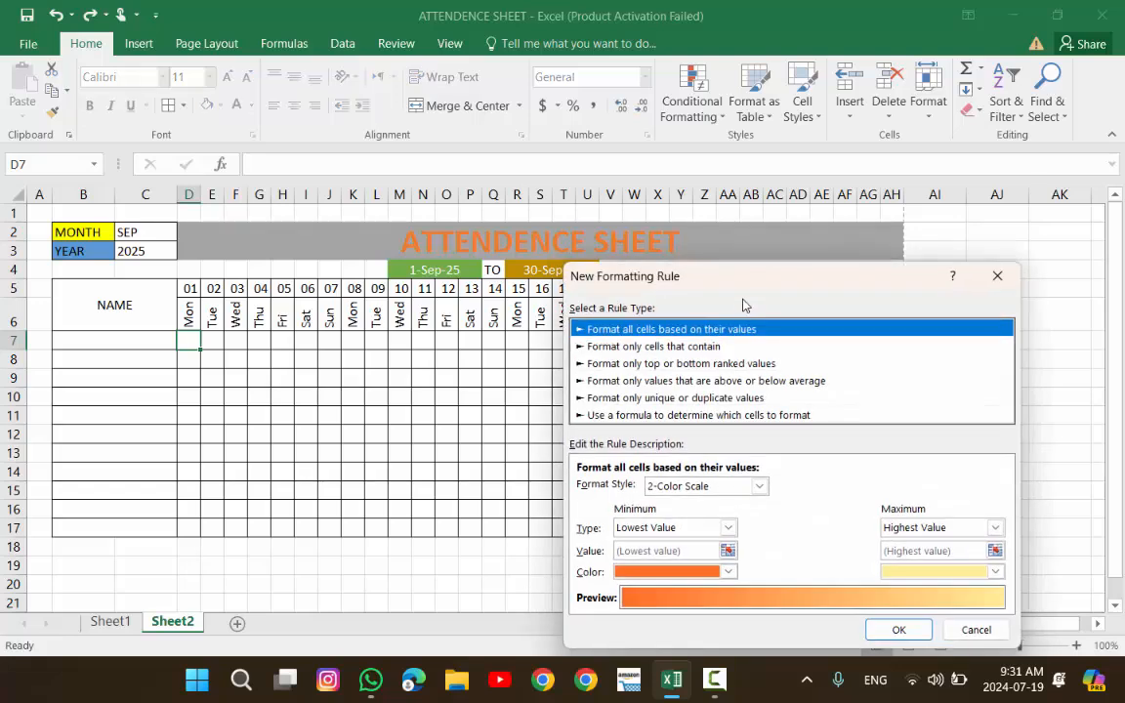
drag(758, 290, 661, 170)
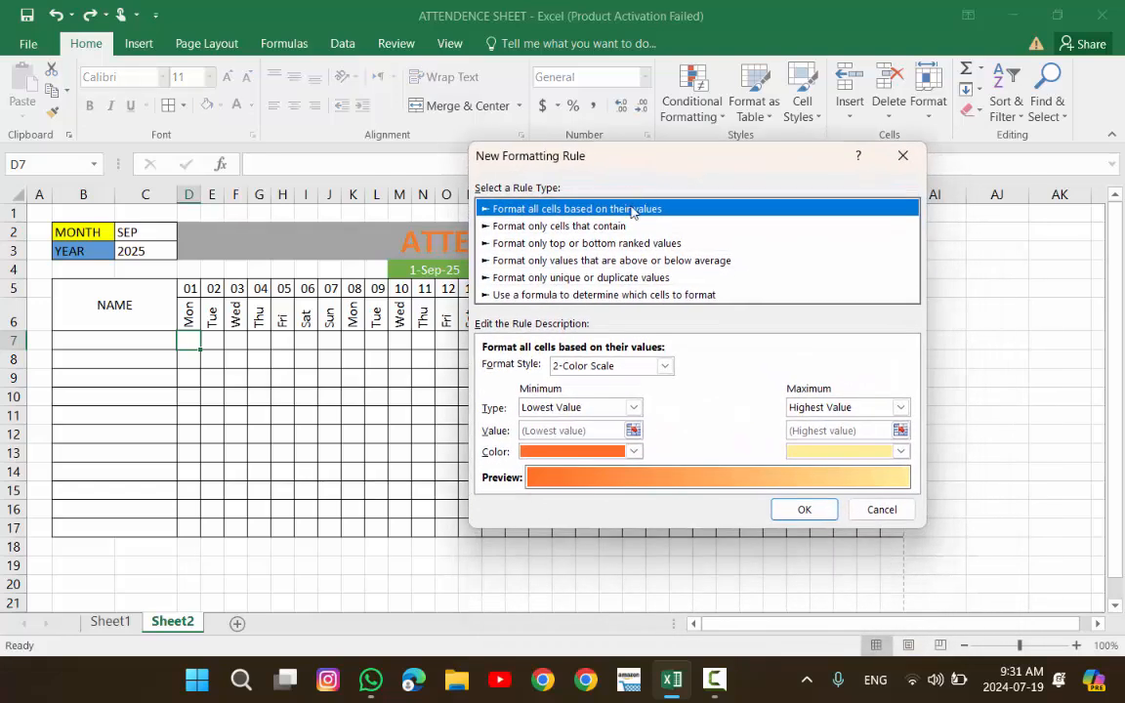
click(509, 294)
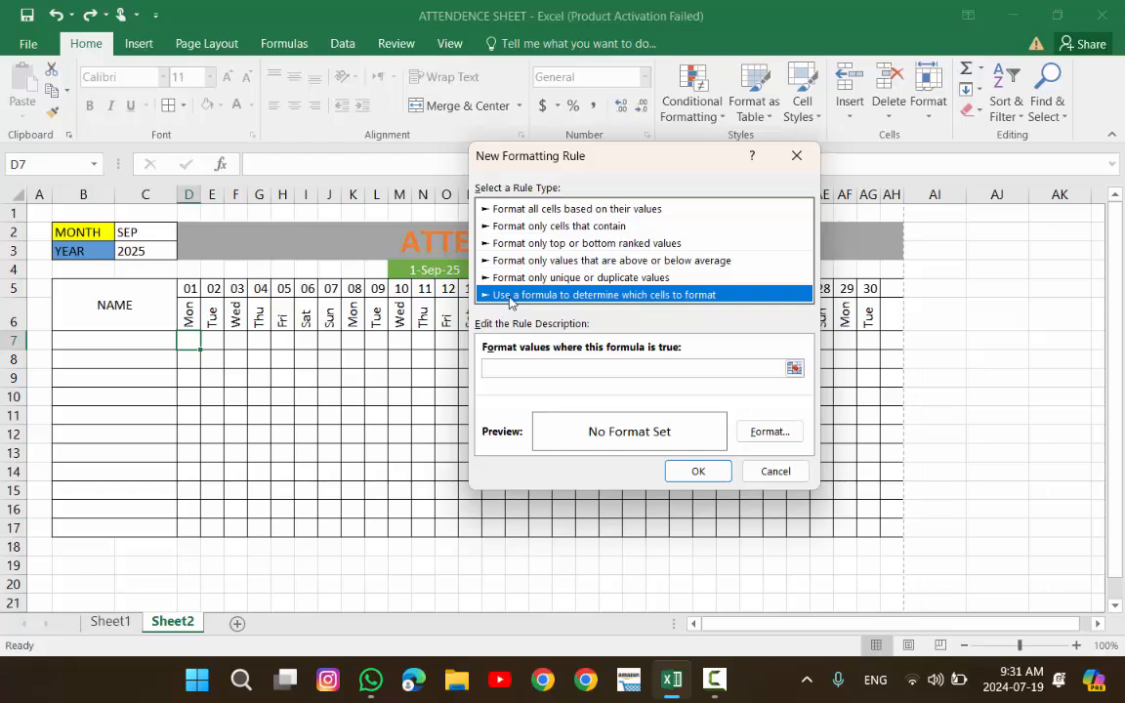
click(518, 366)
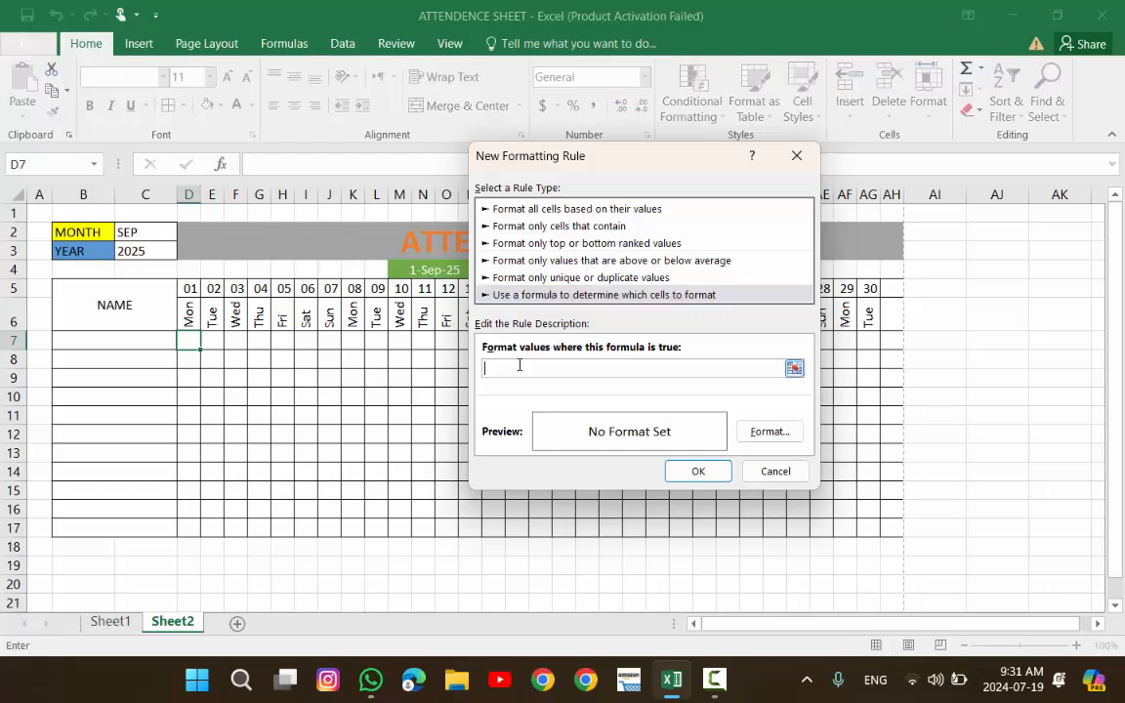
text(=)
key(BackSpace)
text(=)
click(190, 316)
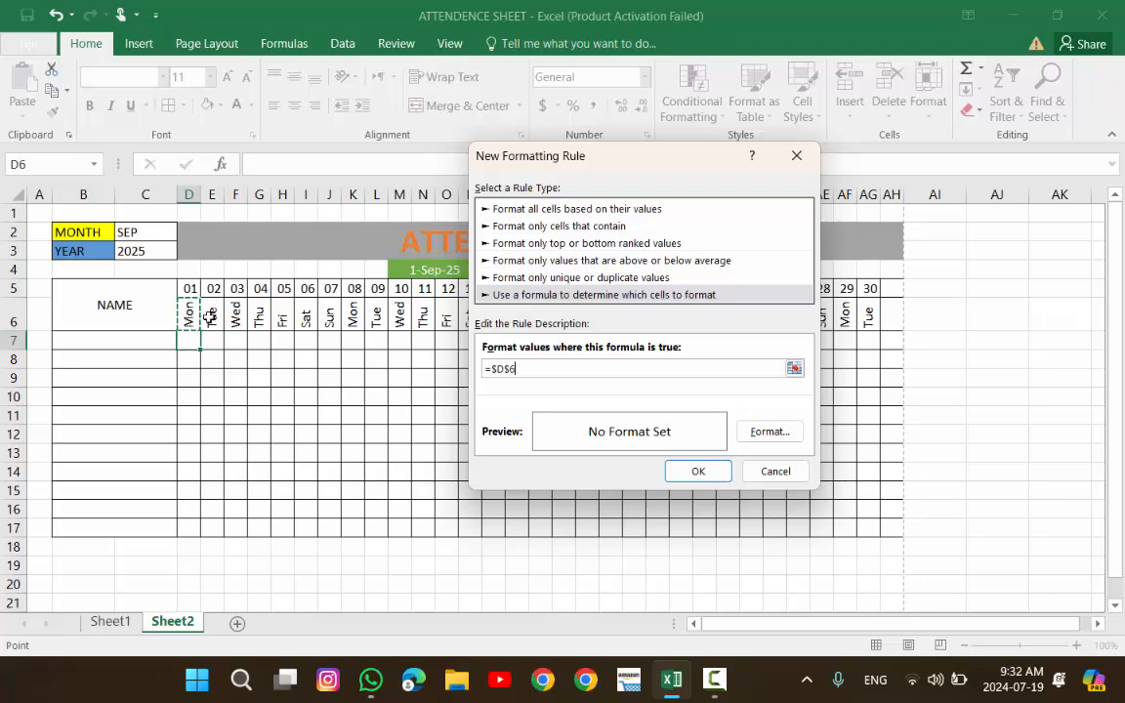
text(="SUN")
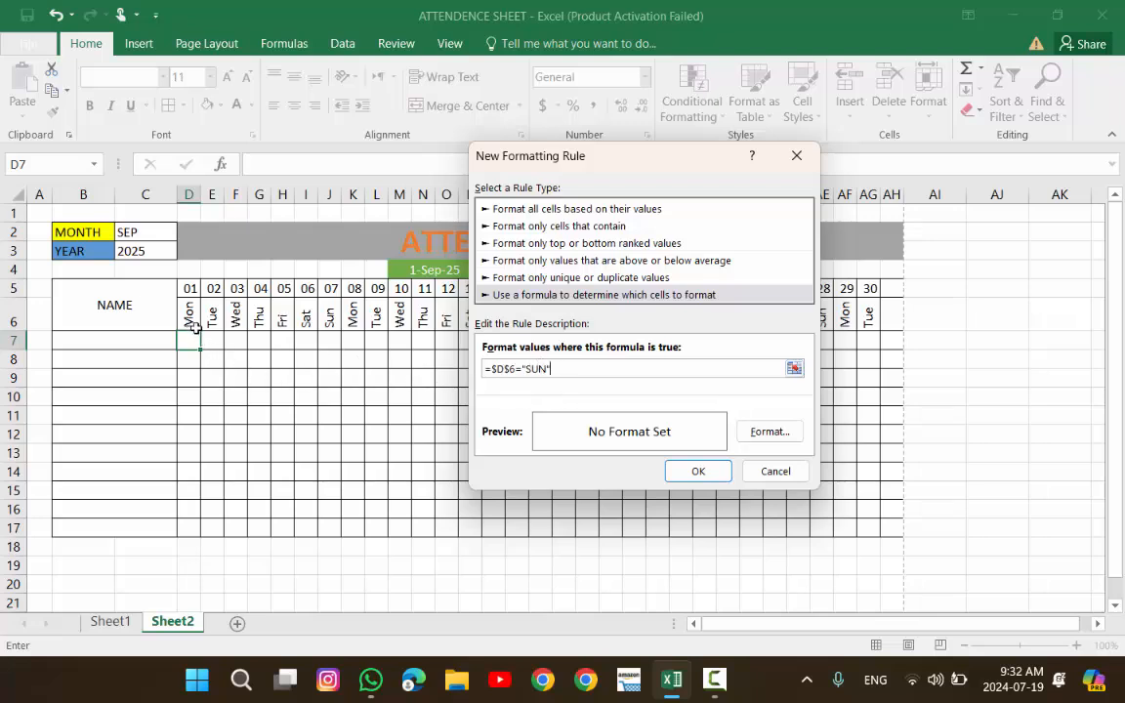
- Give the =$D$6="SUN" rule a red fill and apply it to D7
click(775, 434)
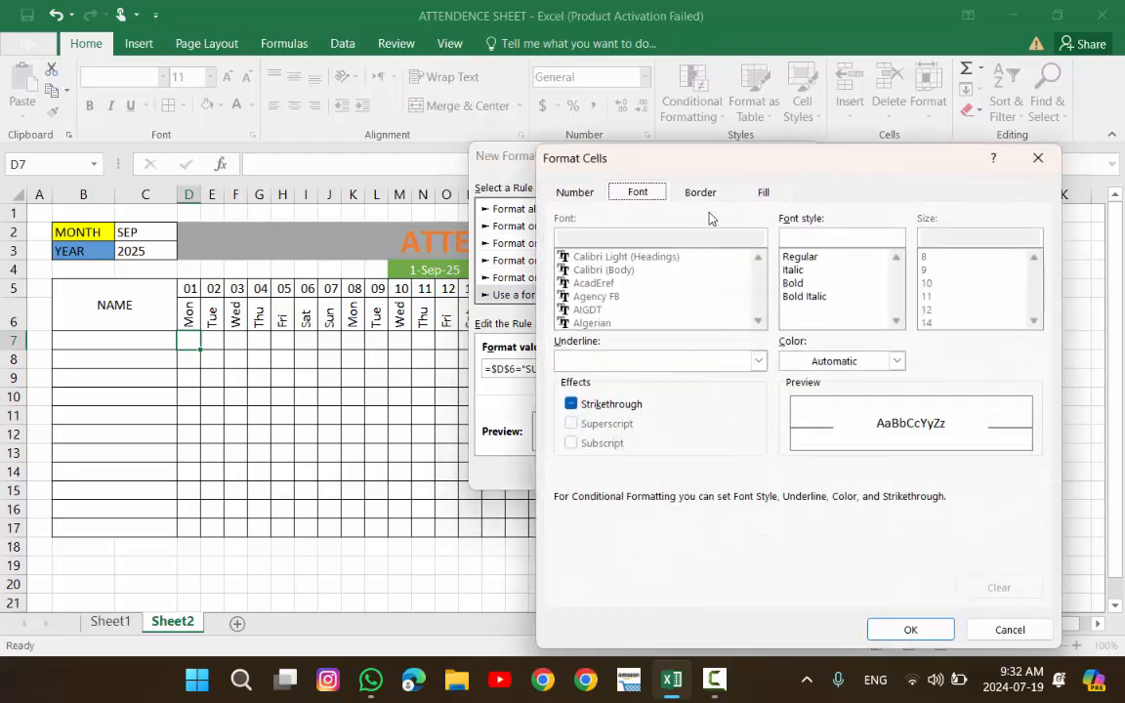
click(760, 193)
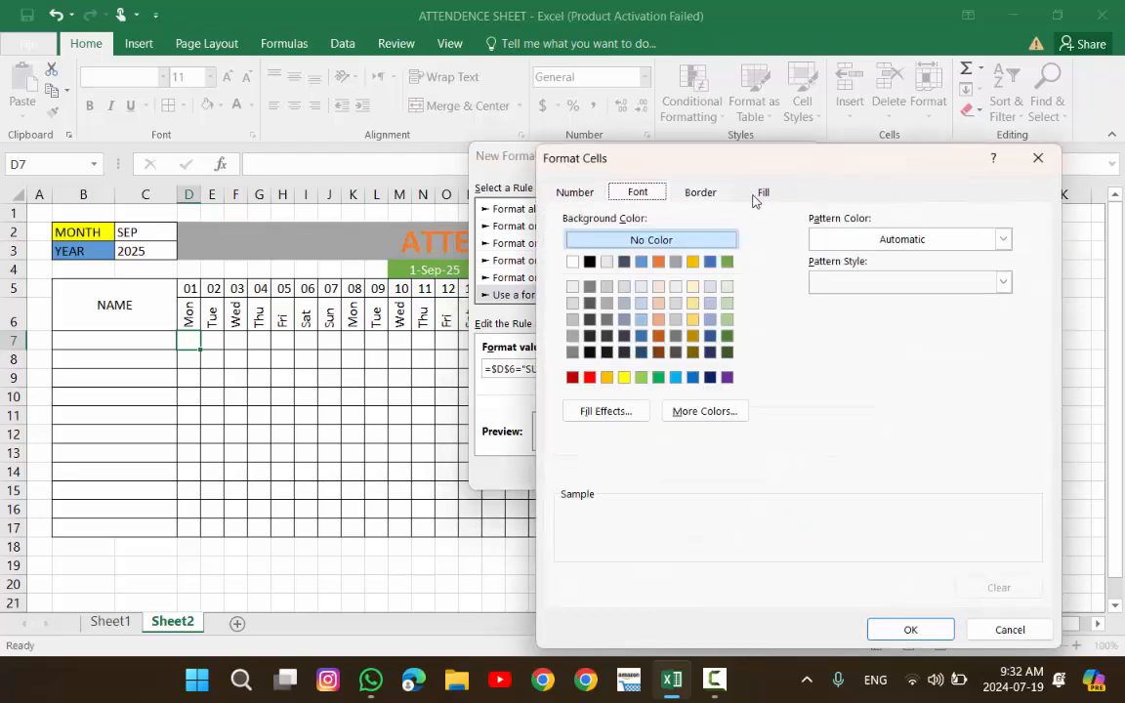
click(589, 376)
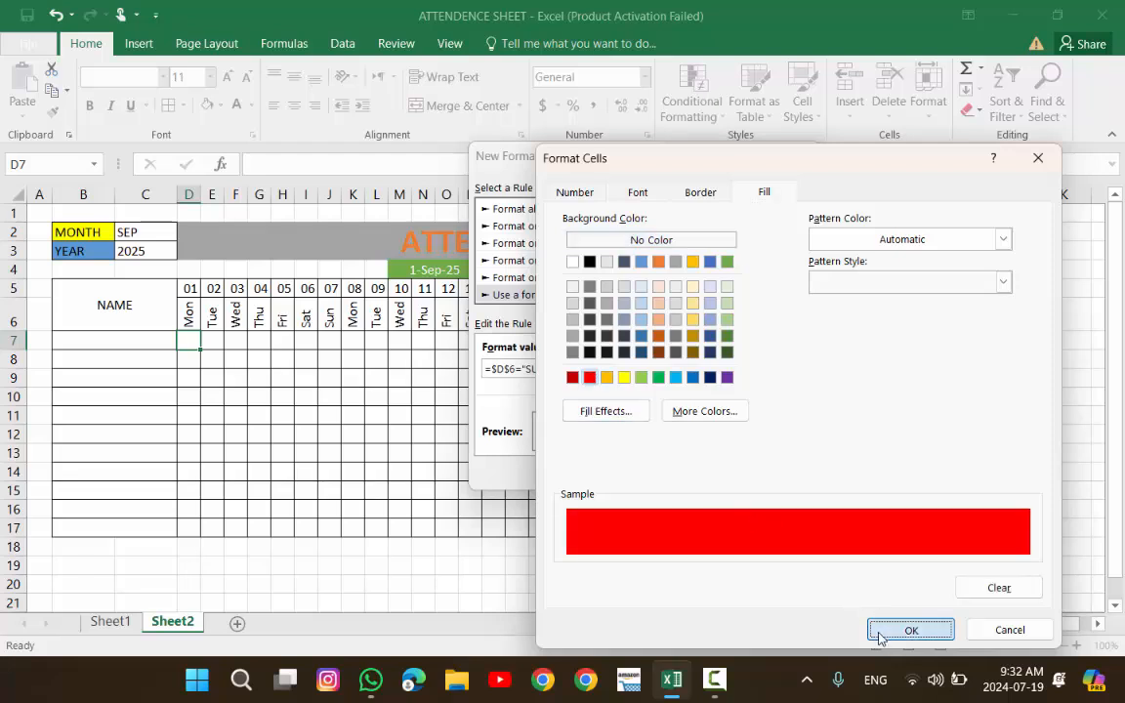
click(909, 629)
click(709, 472)
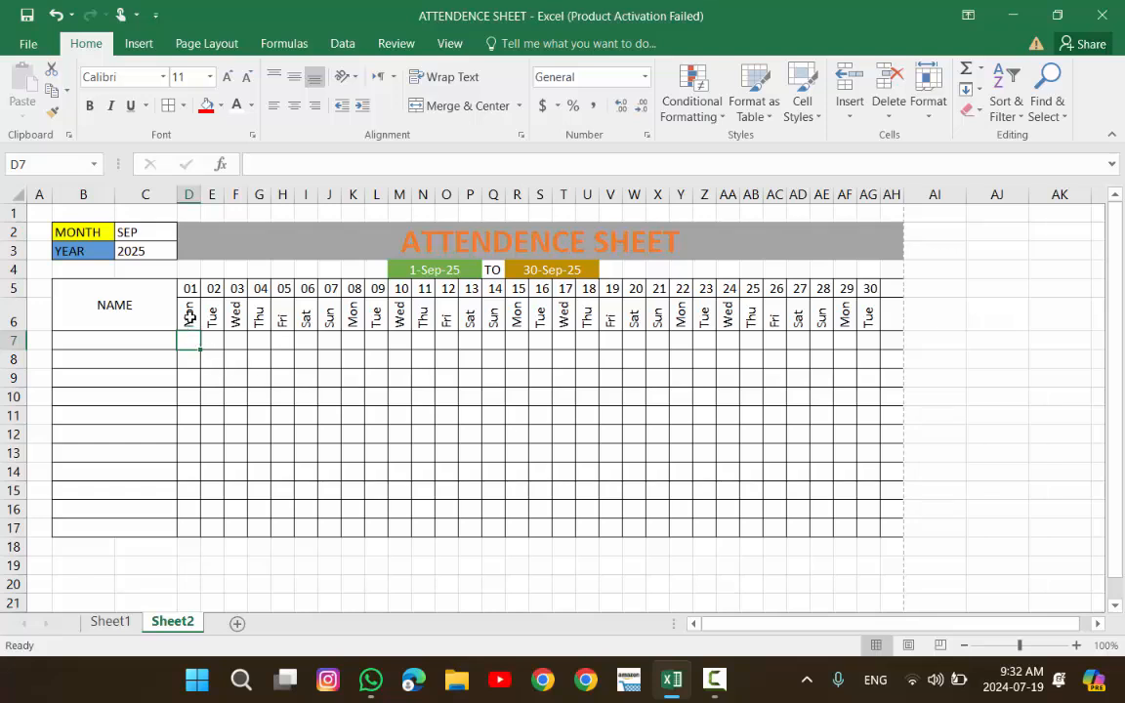
- Try to extend D7's conditional formatting across row 7 to AH7 by filling right
drag(200, 348, 893, 370)
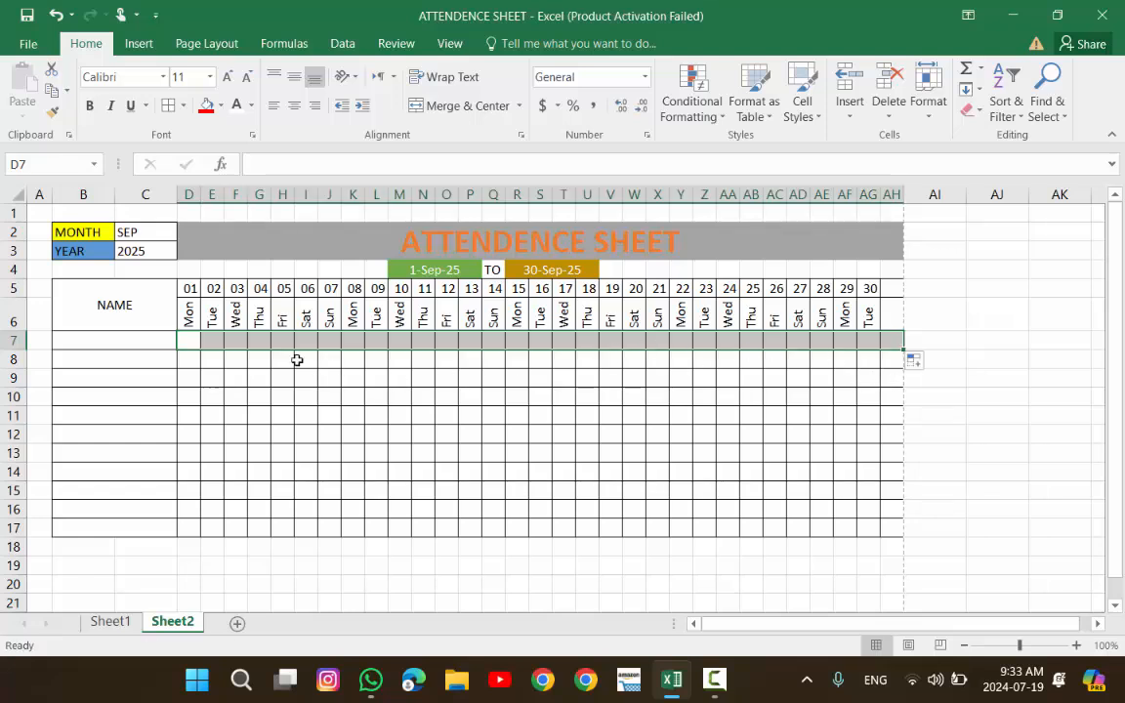
click(188, 344)
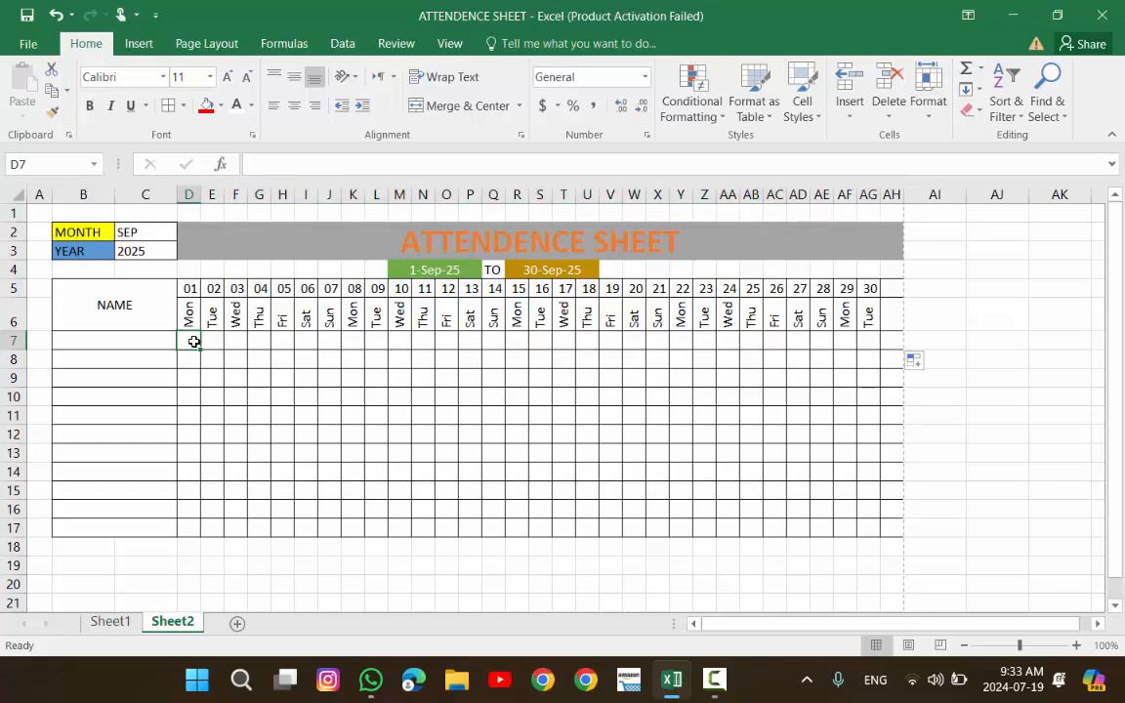
drag(198, 347, 896, 345)
click(184, 341)
- Add a formula-based conditional formatting rule to D7 with =D$6="SUN", without setting a format
click(686, 104)
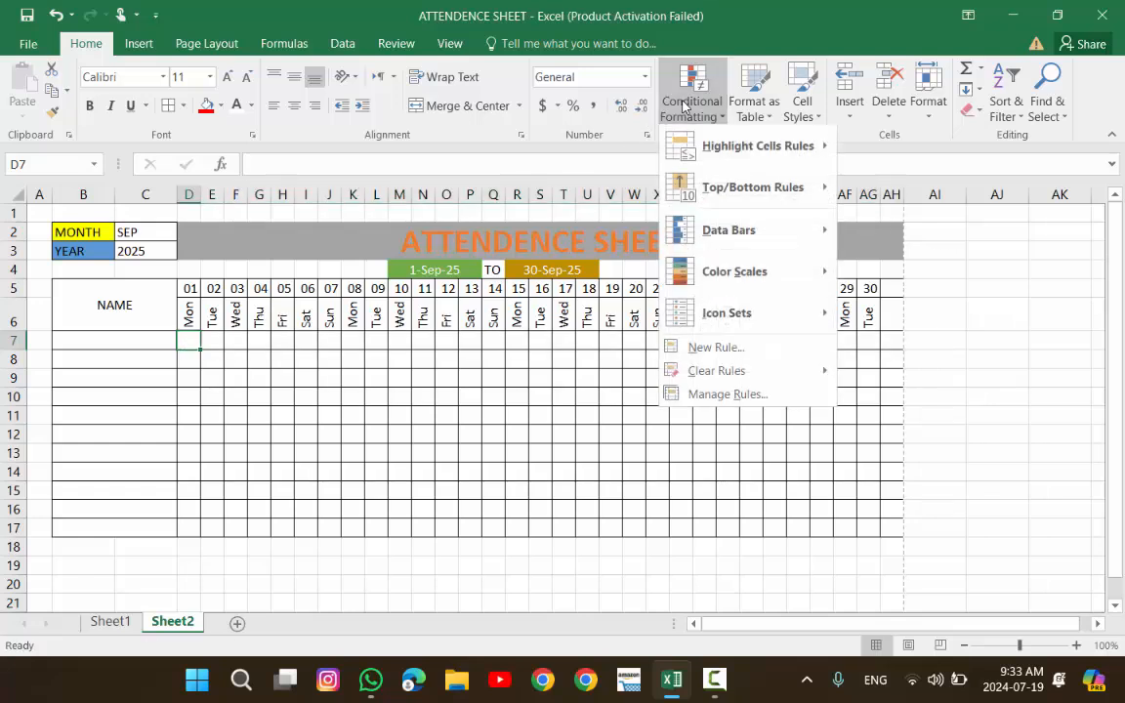
click(716, 347)
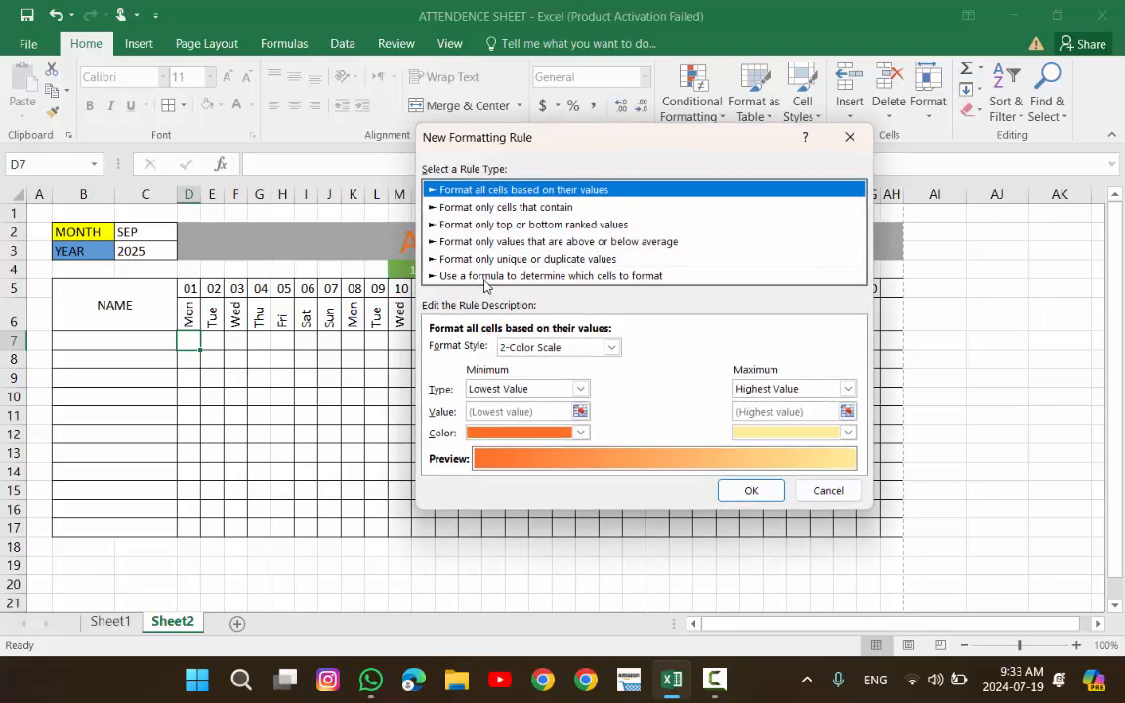
click(435, 275)
click(466, 350)
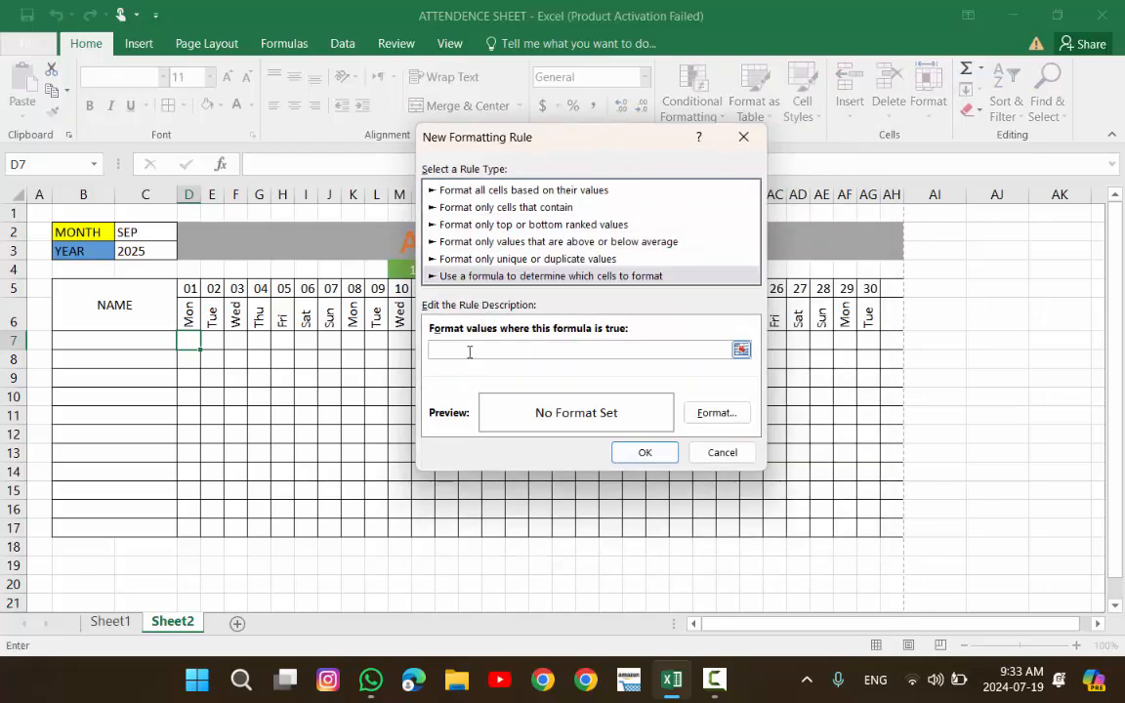
click(192, 317)
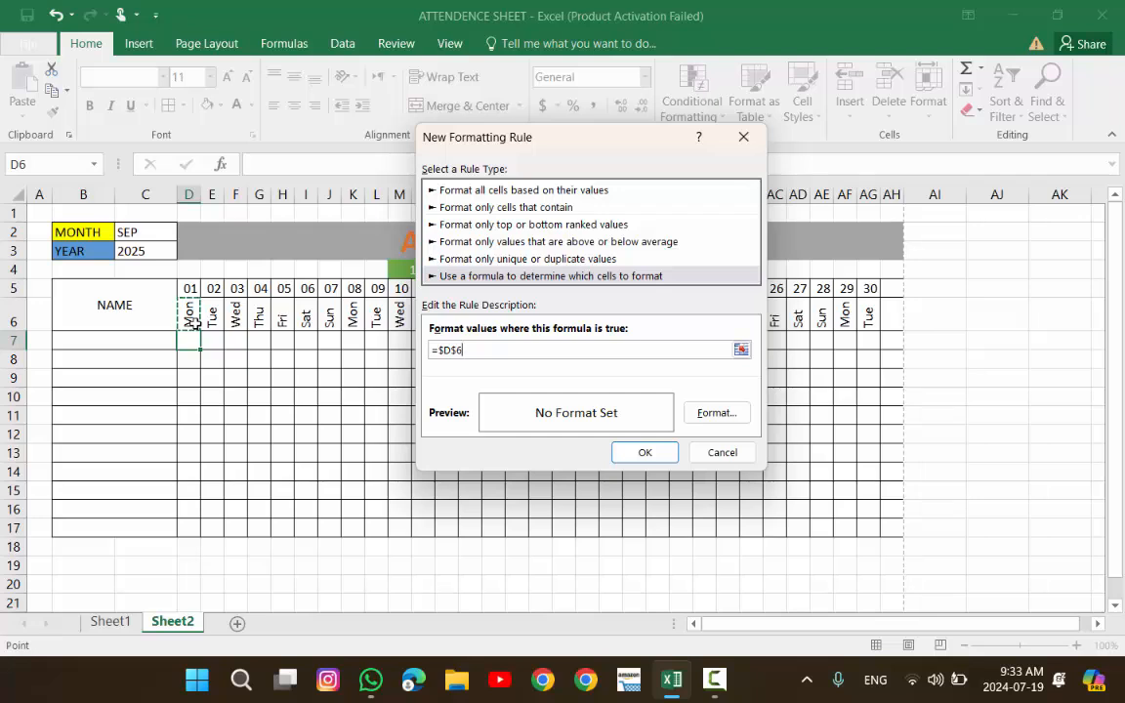
click(447, 351)
key(BackSpace)
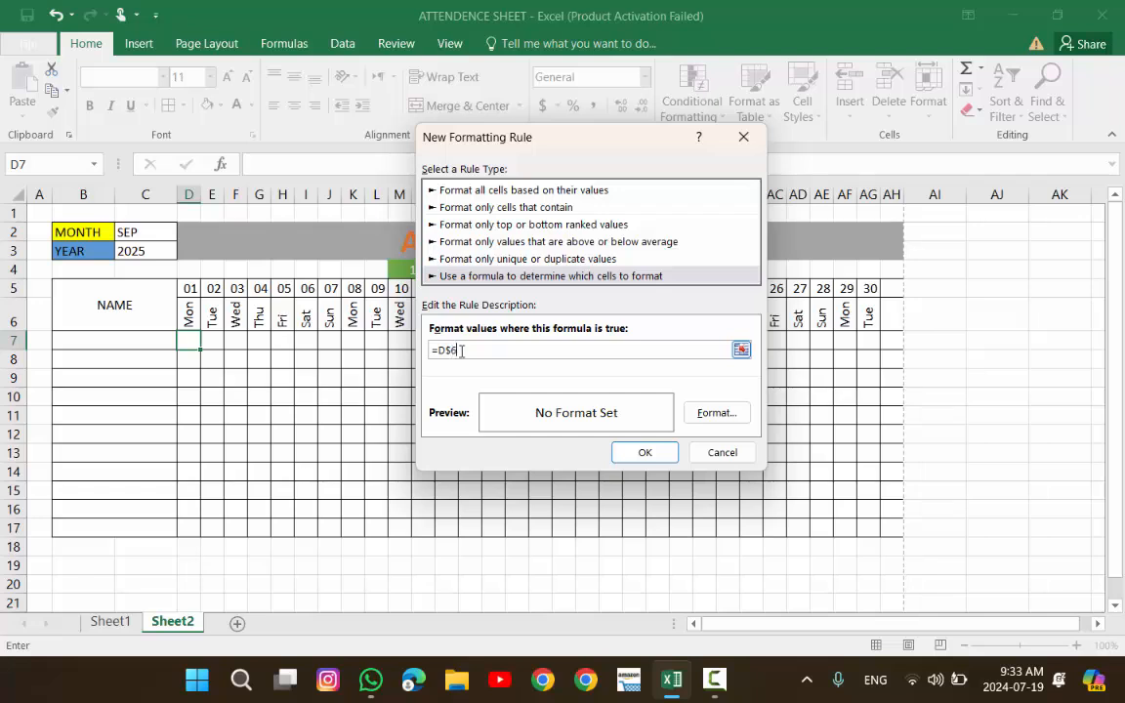
text(="SUN)
text(")
click(642, 452)
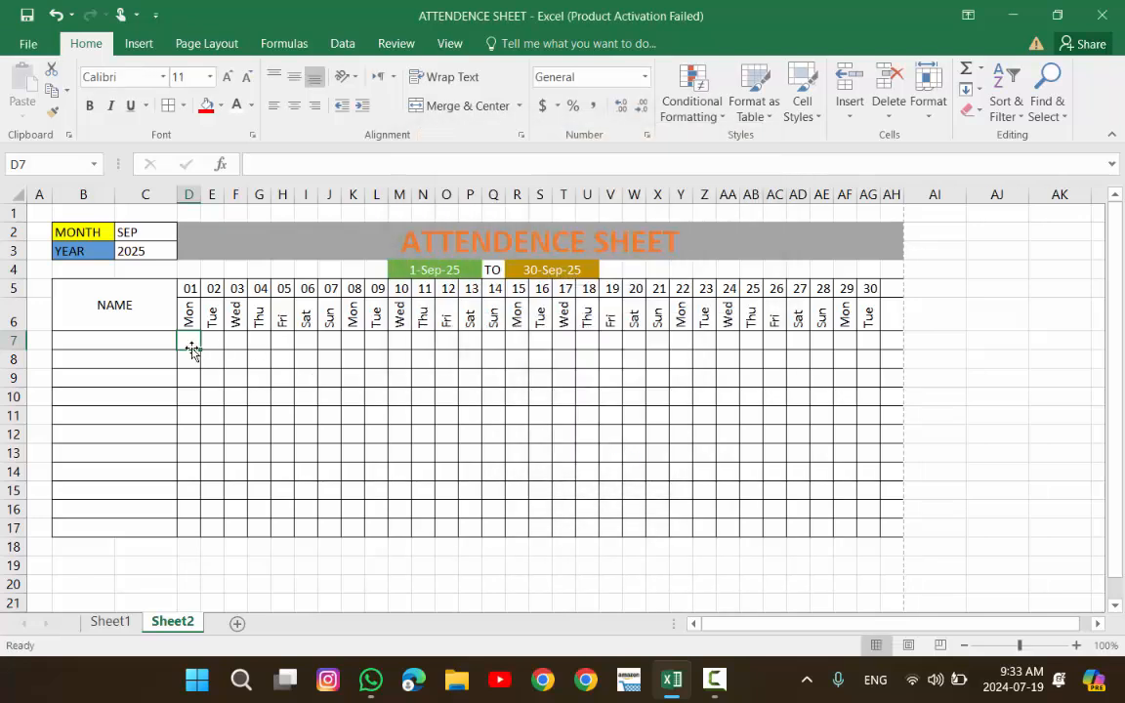
- Start another formula-based conditional formatting rule for D7, using =D$6="SUN" with only the row locked
click(711, 101)
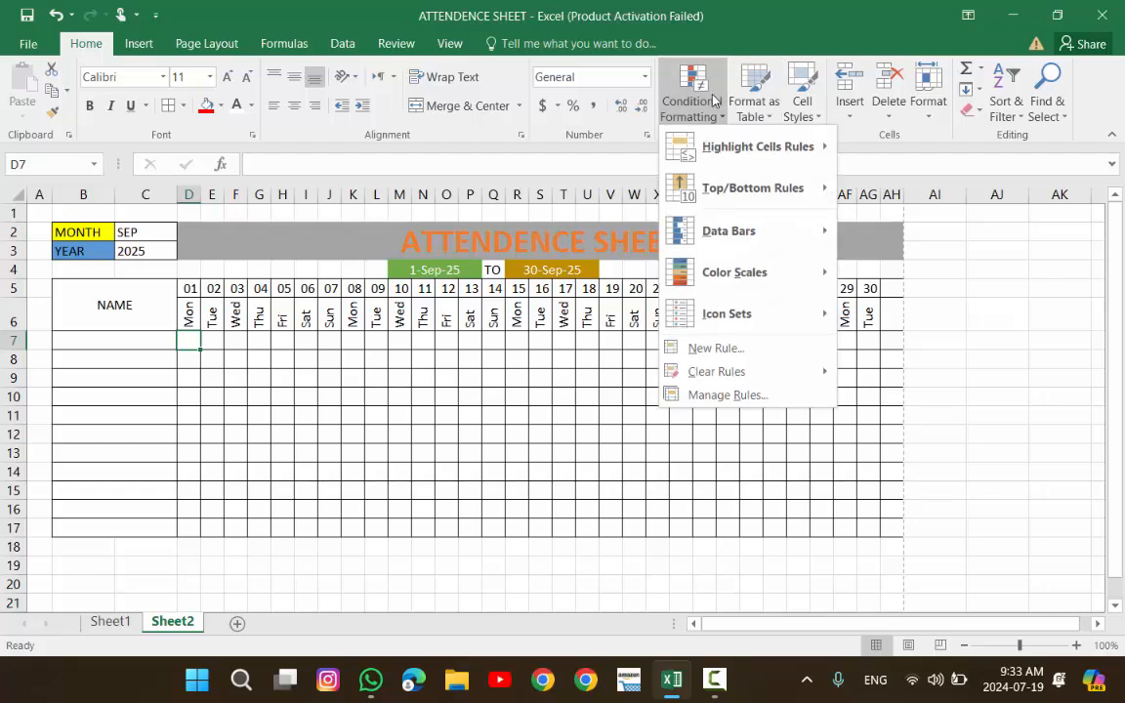
click(713, 344)
click(436, 257)
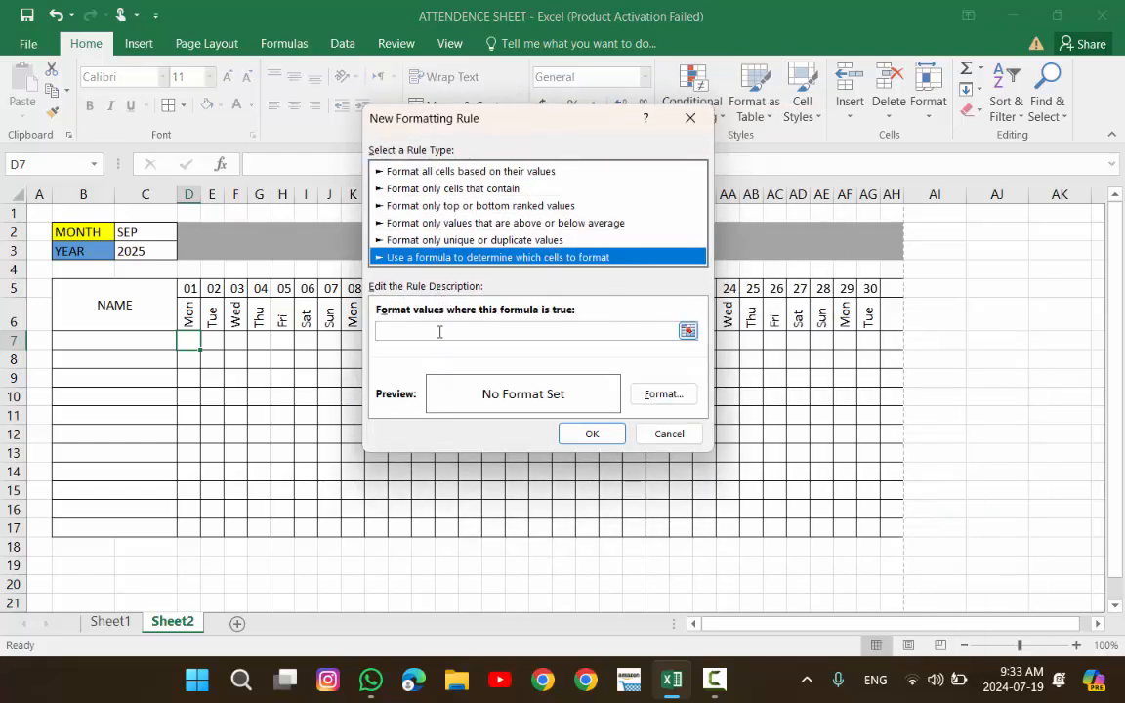
click(437, 331)
text(=)
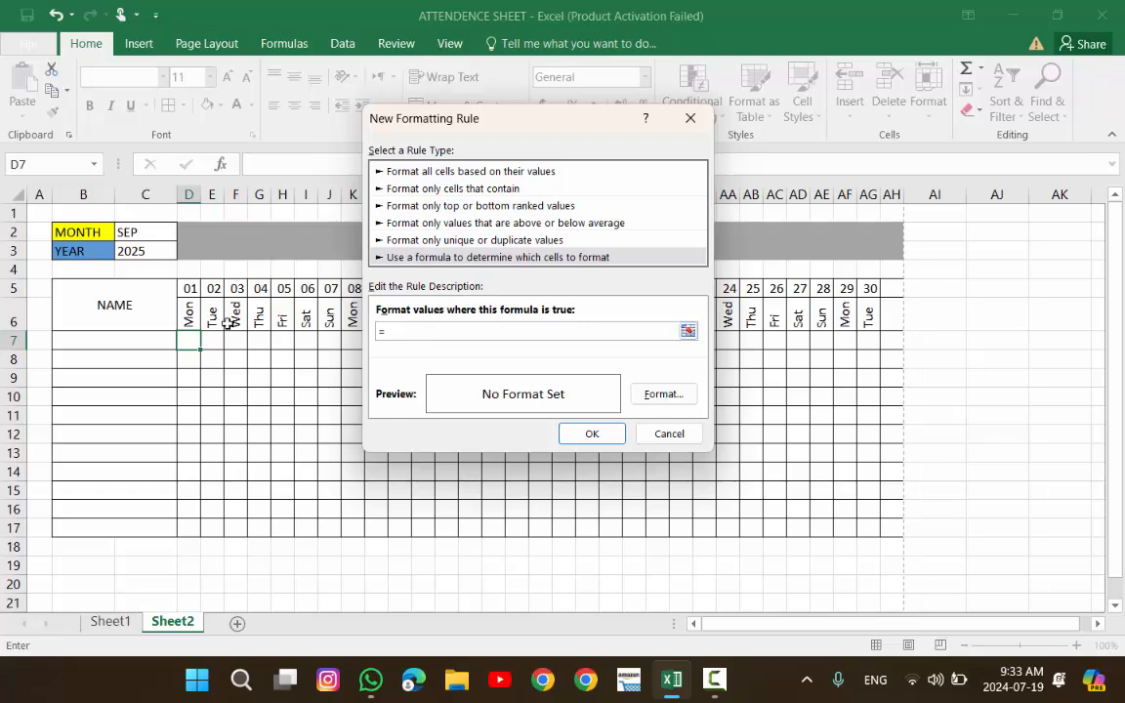
click(191, 316)
click(392, 333)
key(BackSpace)
text(="SUN)
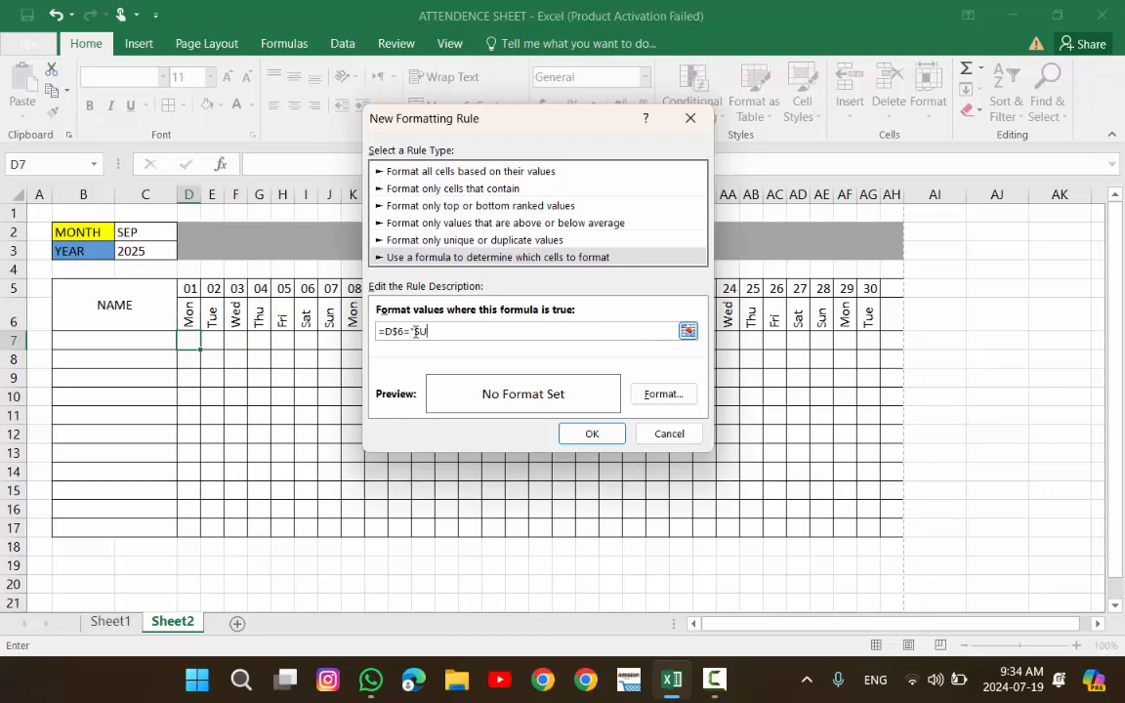
text(")
- Set a red fill as the format of the =D$6="SUN" rule and apply it to D7
click(632, 393)
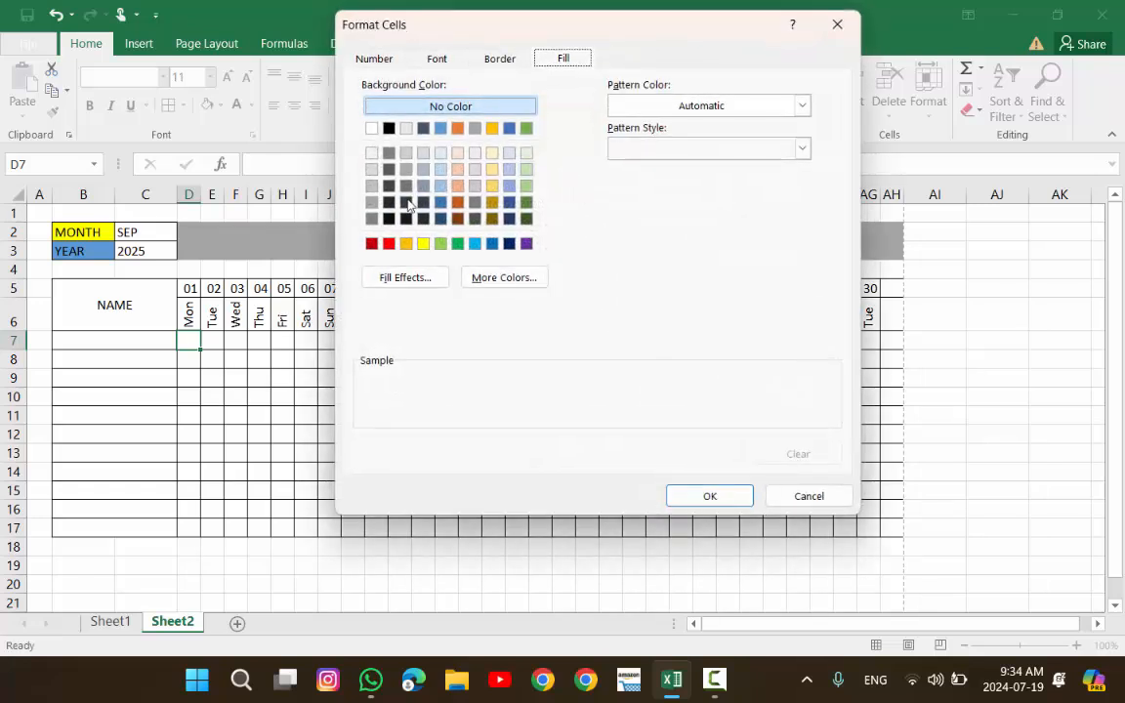
click(389, 244)
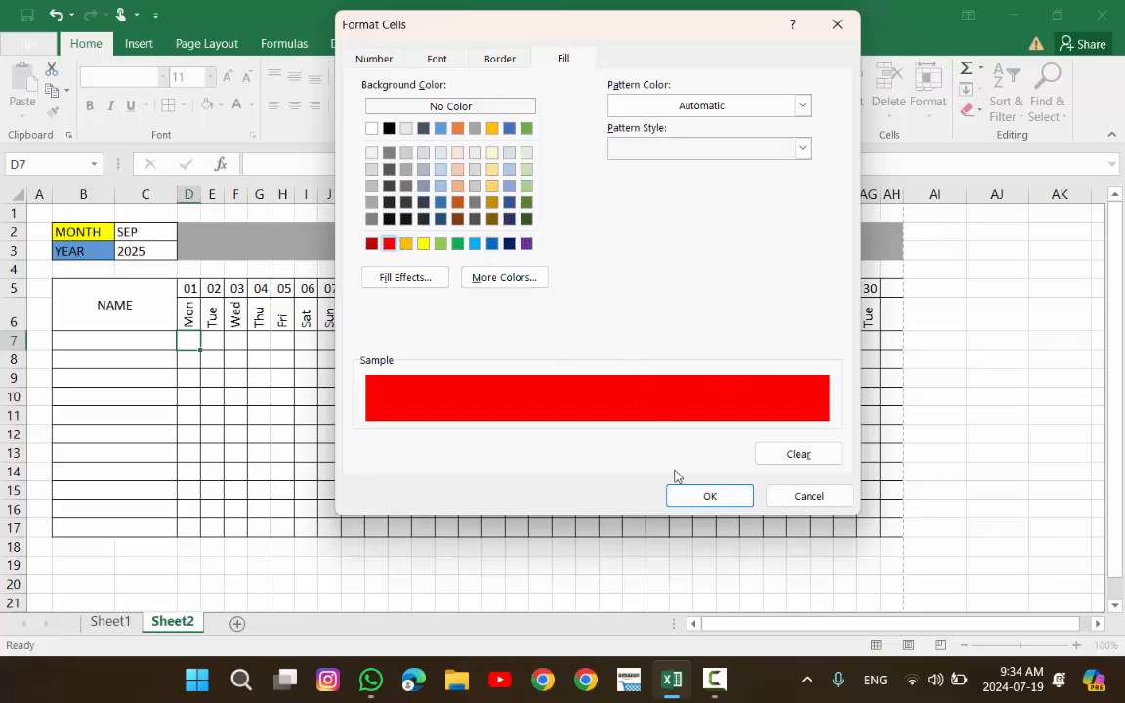
click(705, 498)
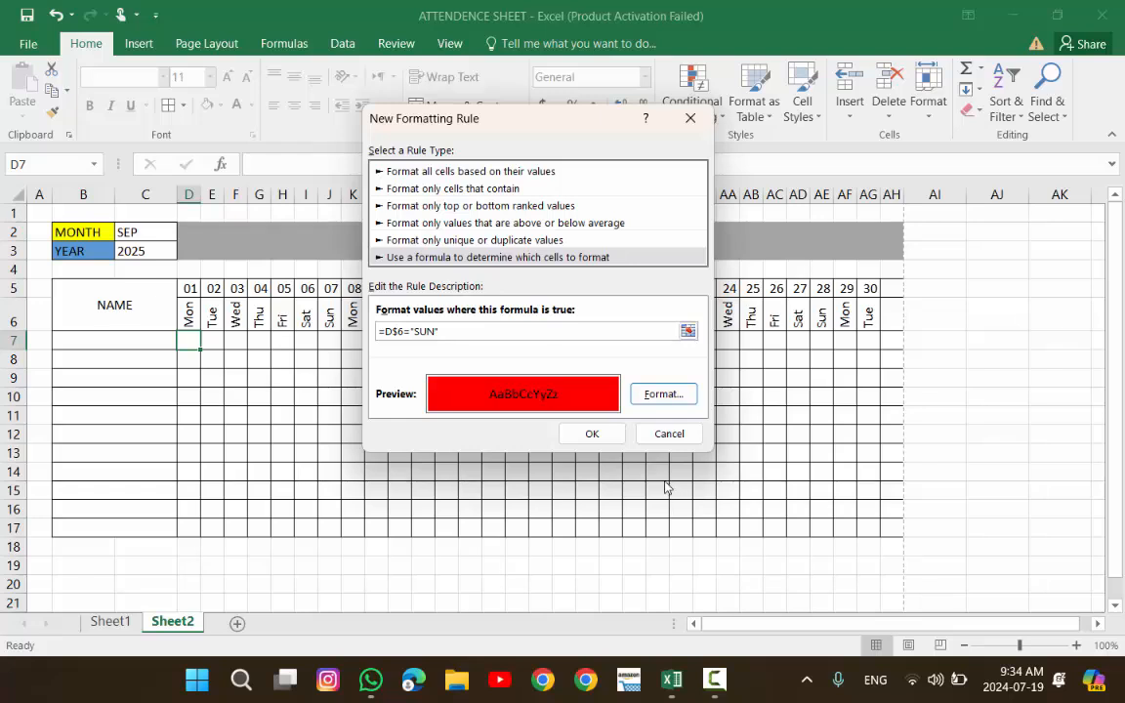
click(611, 436)
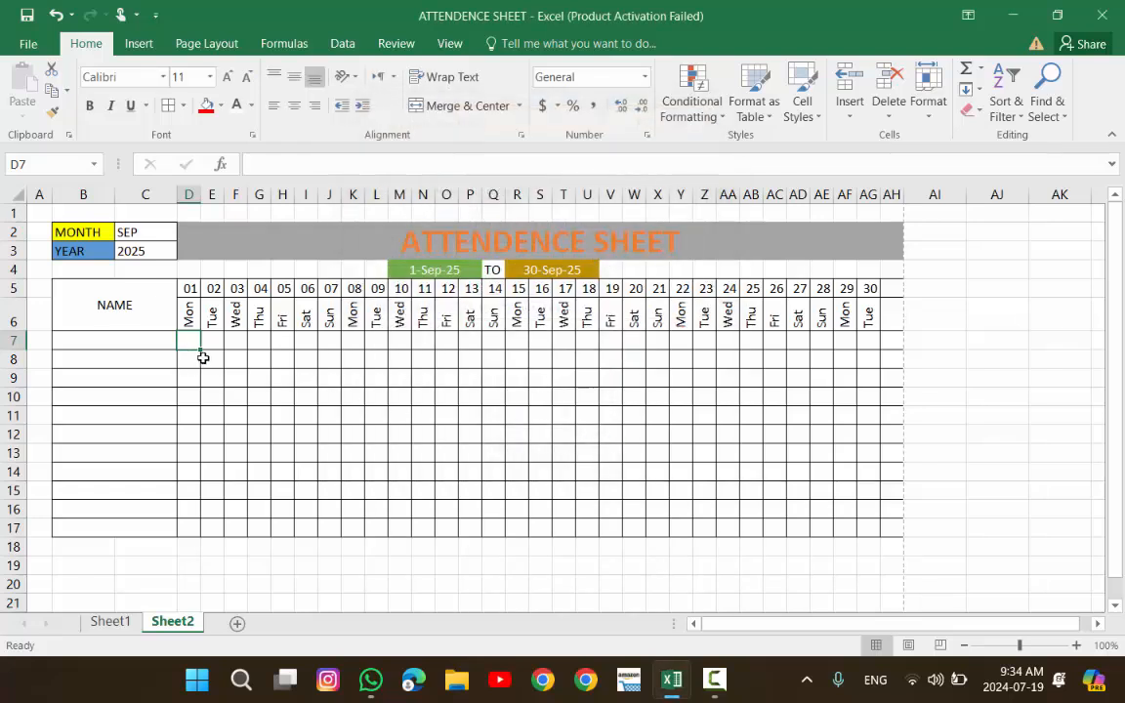
- Fill D7's conditional formatting across to AH7 and down through row 17, covering the attendance grid D7:AH17
drag(201, 347, 895, 356)
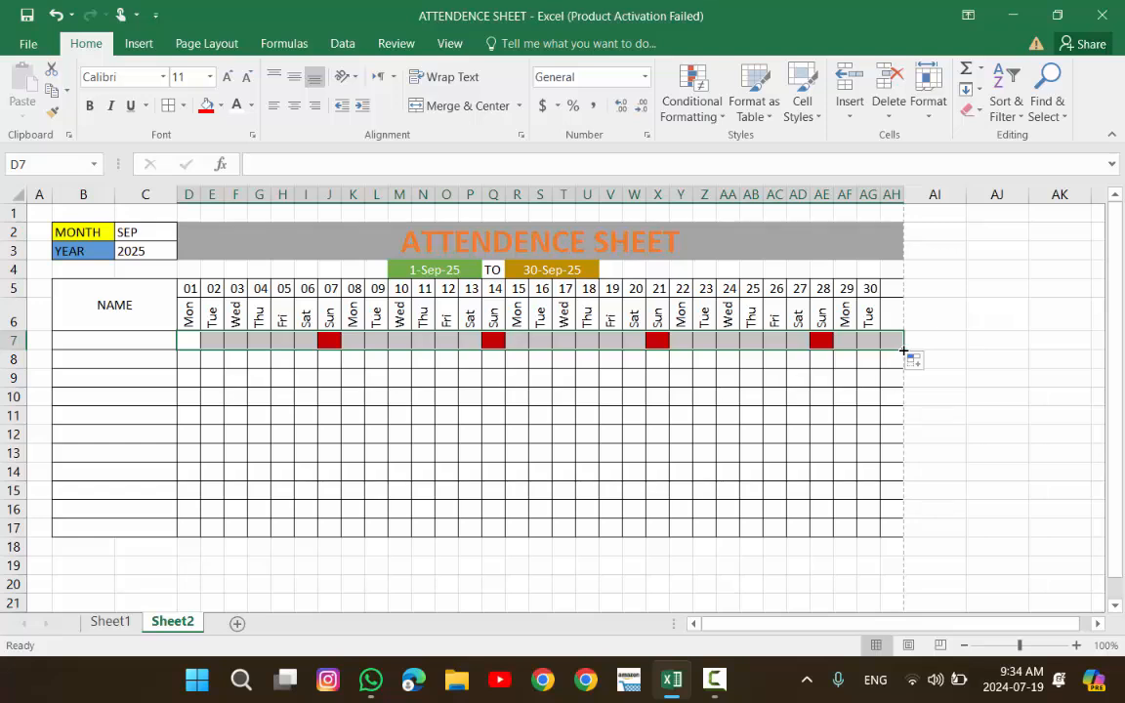
drag(903, 349, 898, 532)
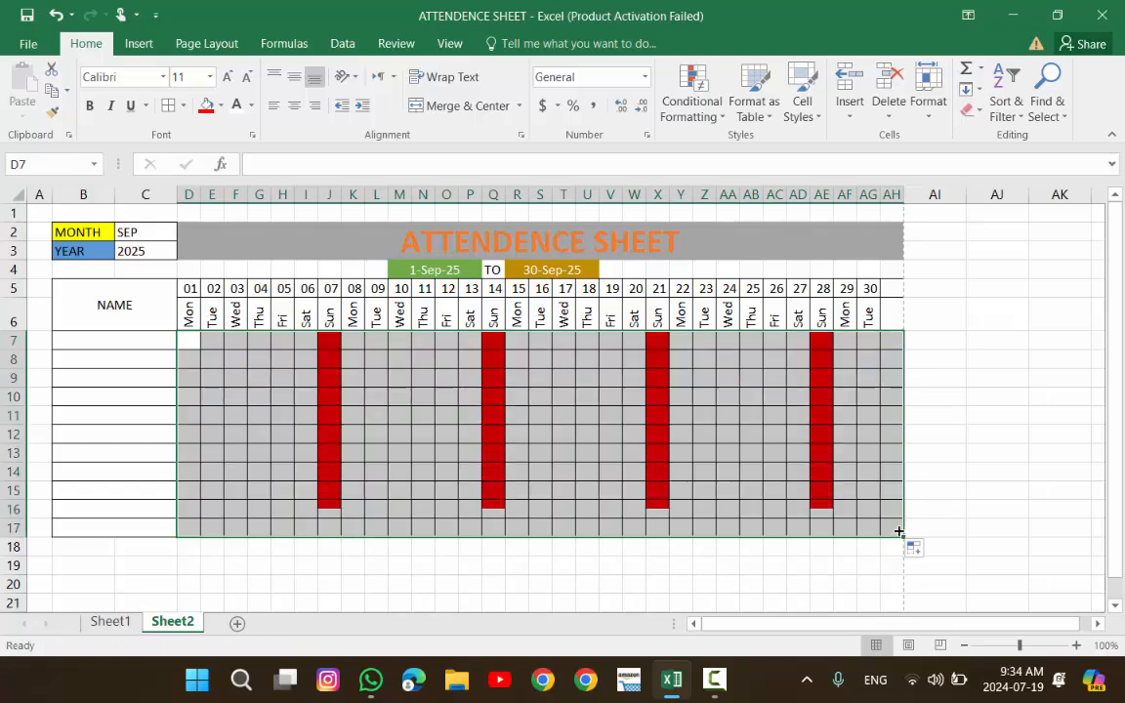
click(437, 458)
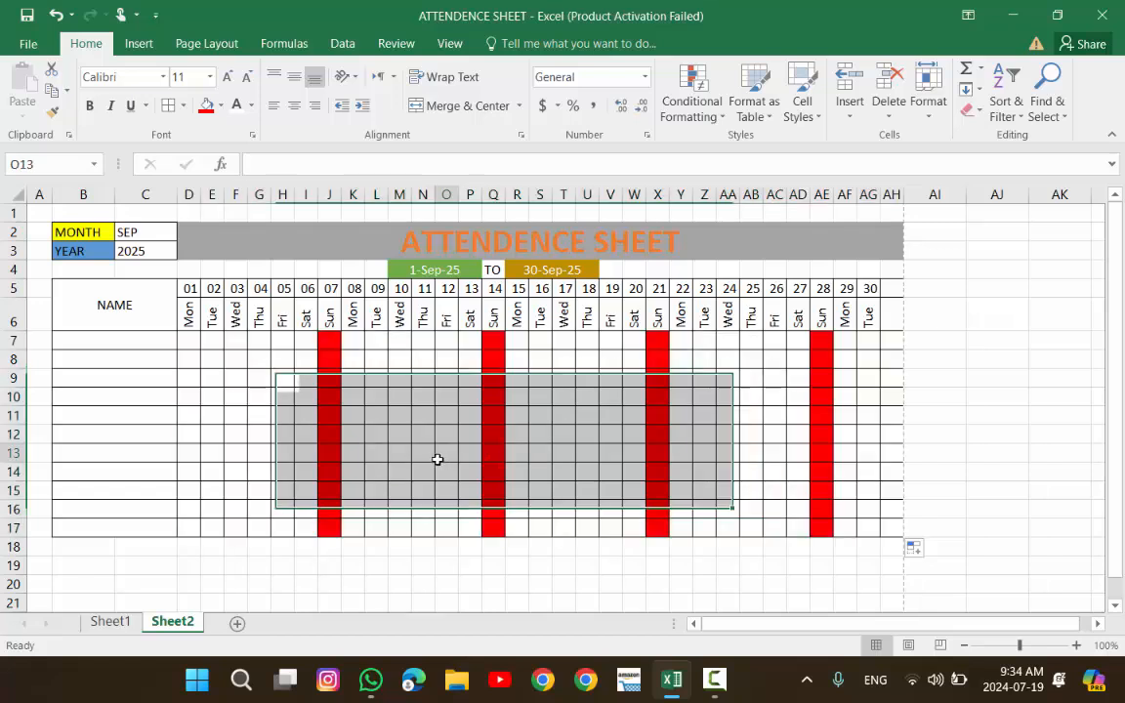
- Change the month in C2 to JAN to test the Sunday highlighting
click(159, 241)
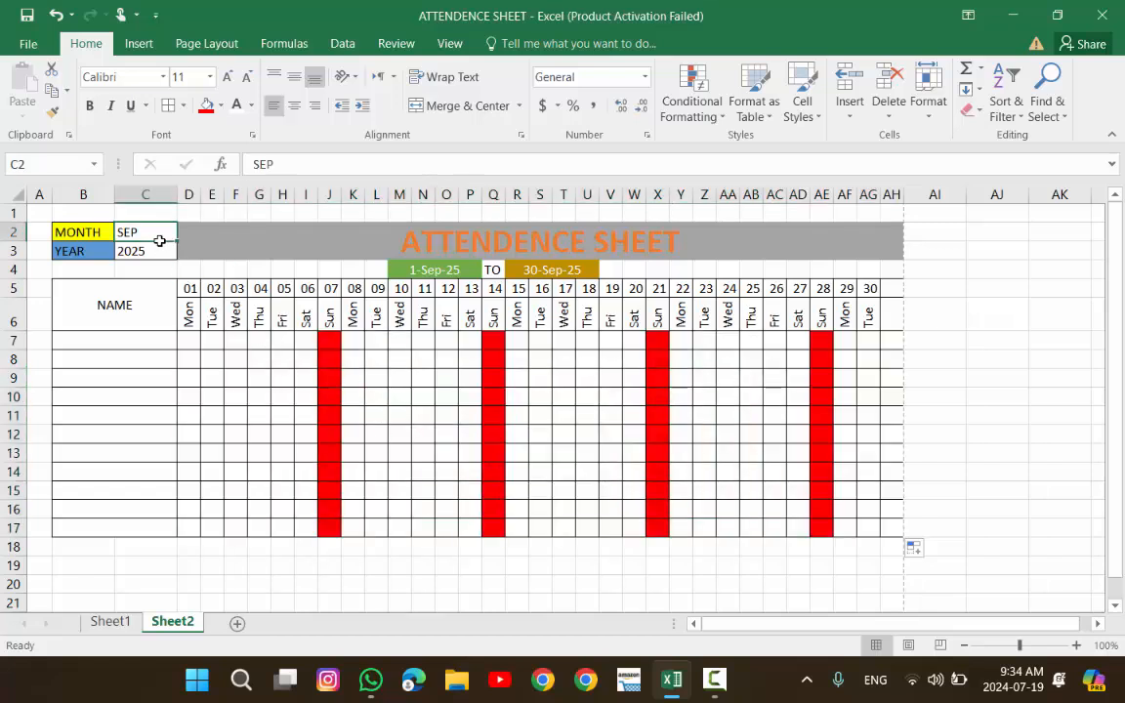
text(JAN)
key(Return)
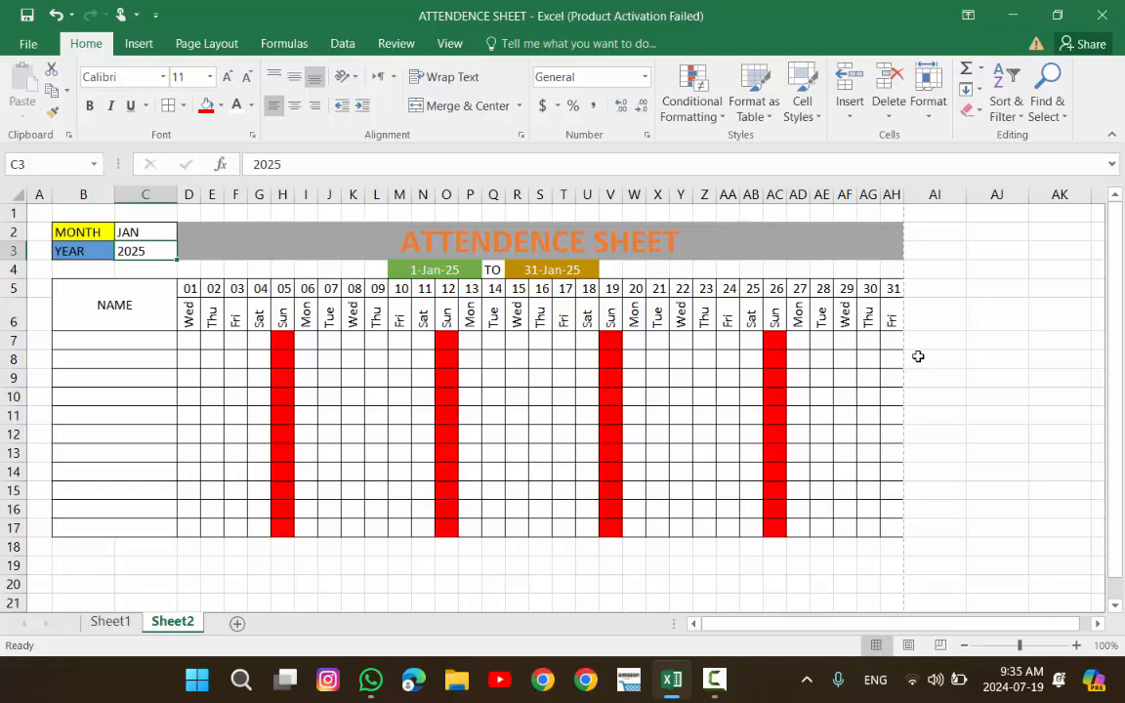
click(137, 336)
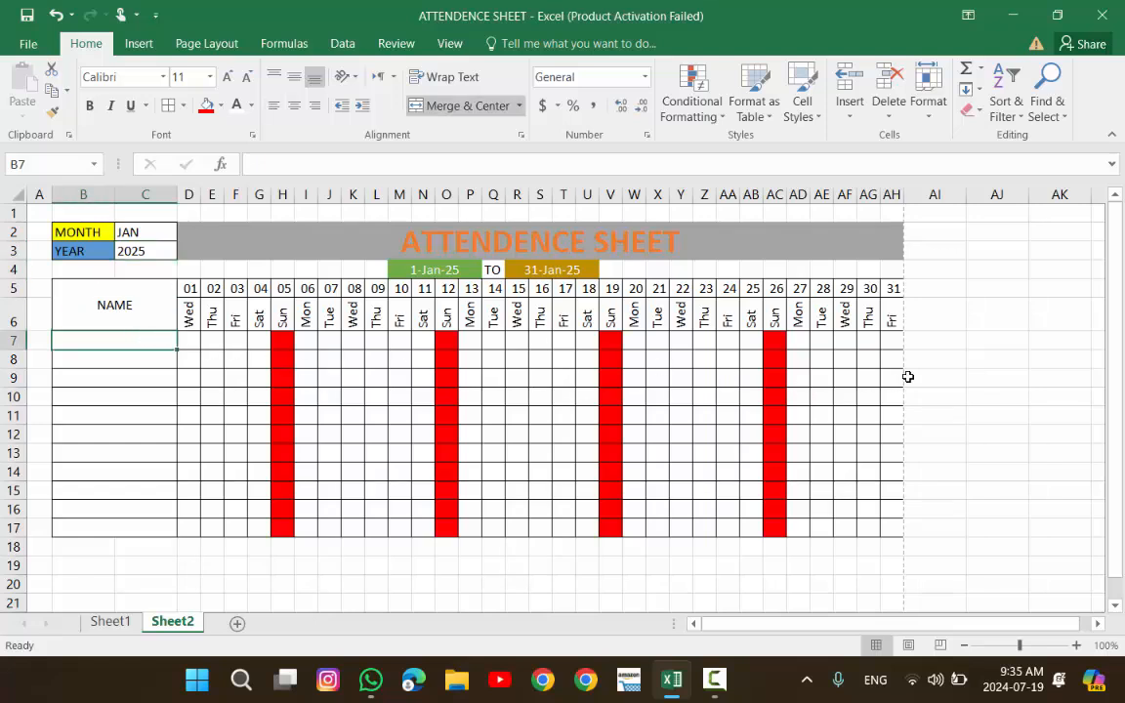
- Add the headers PRESENTS in AI6 and ABSENTS in AJ6 beside the attendance grid
click(950, 343)
click(992, 341)
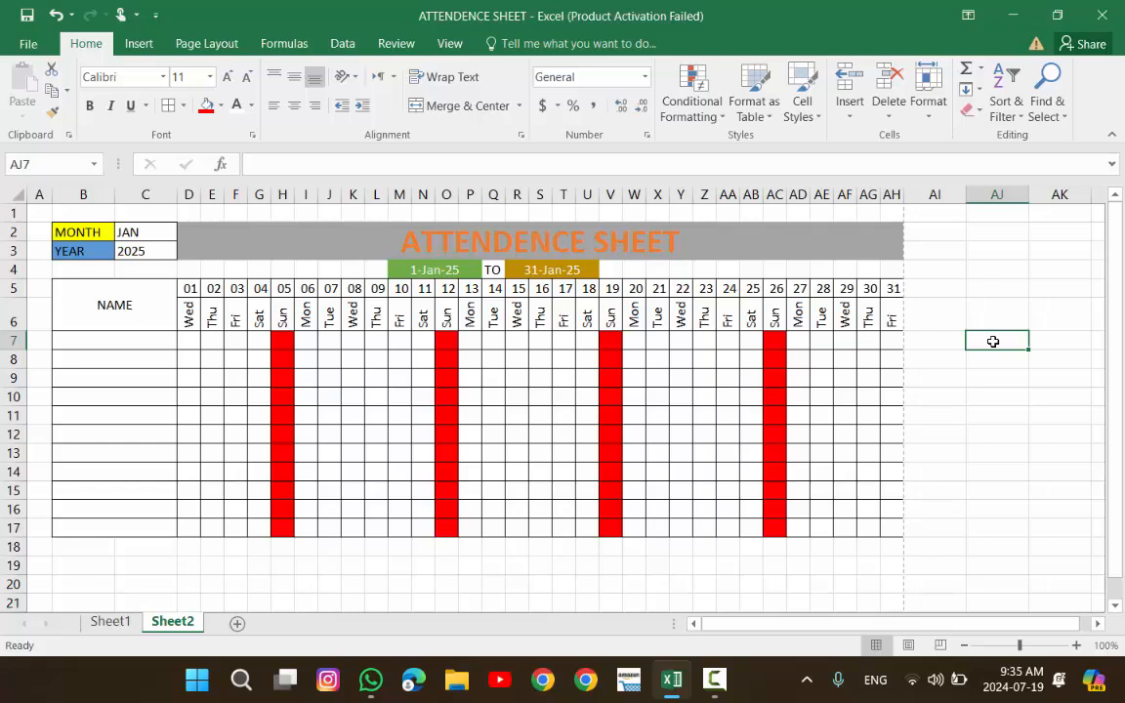
click(933, 318)
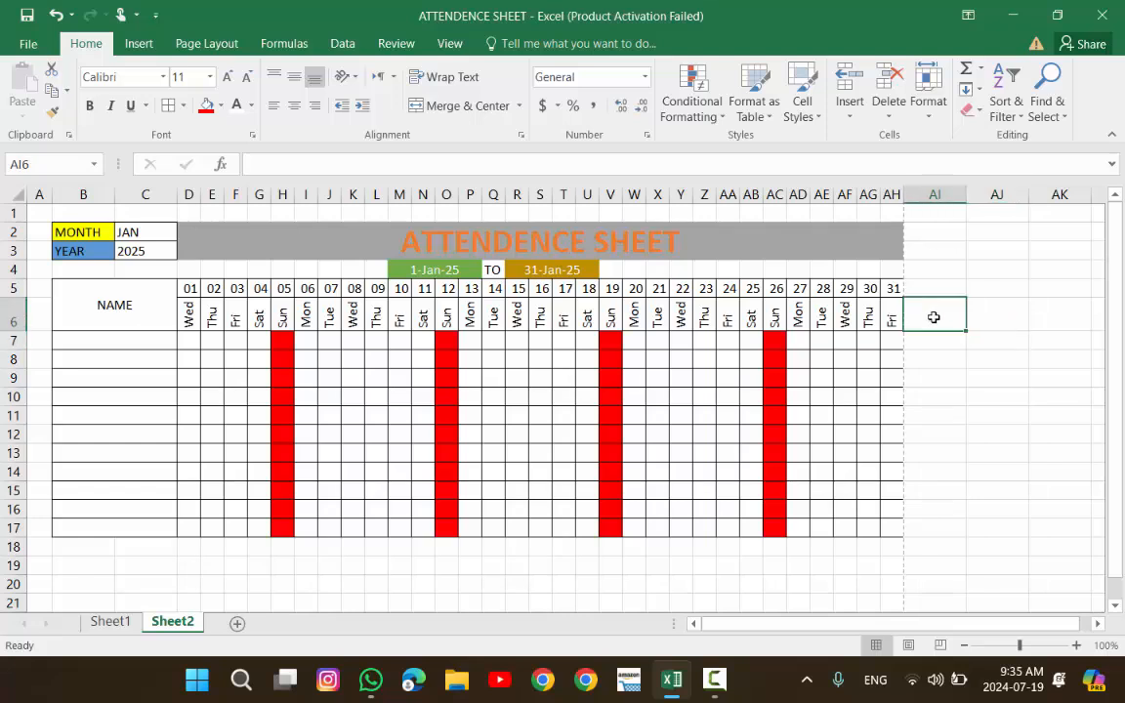
text(PRESEN)
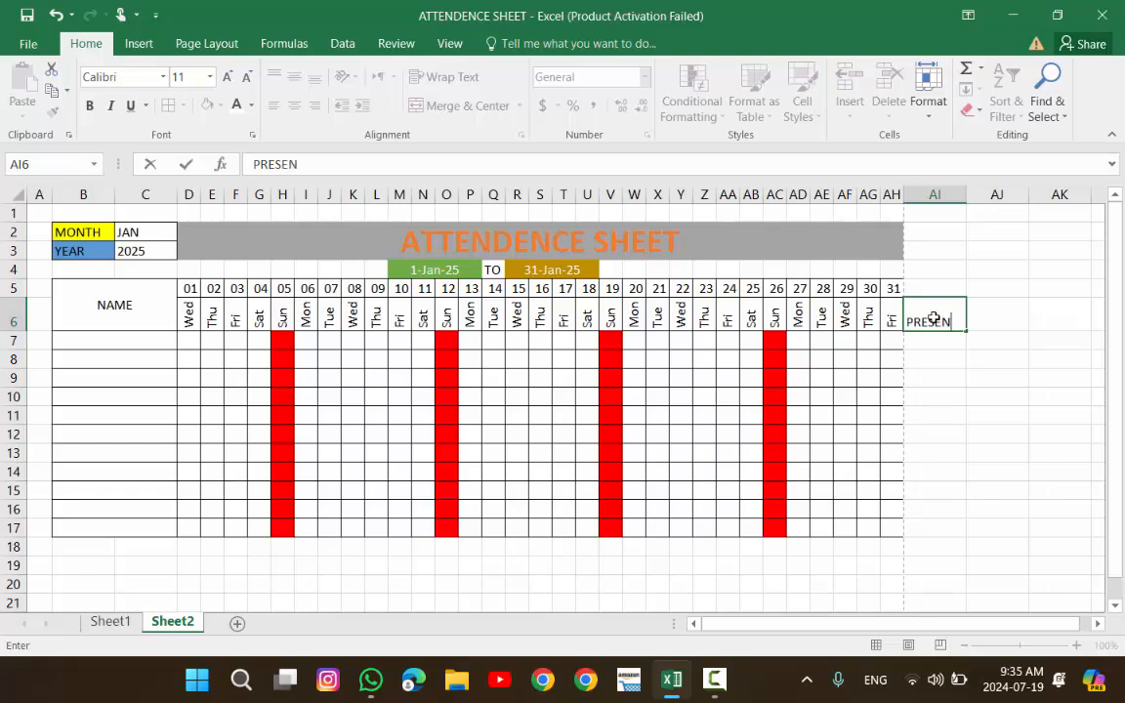
text(TS)
key(Tab)
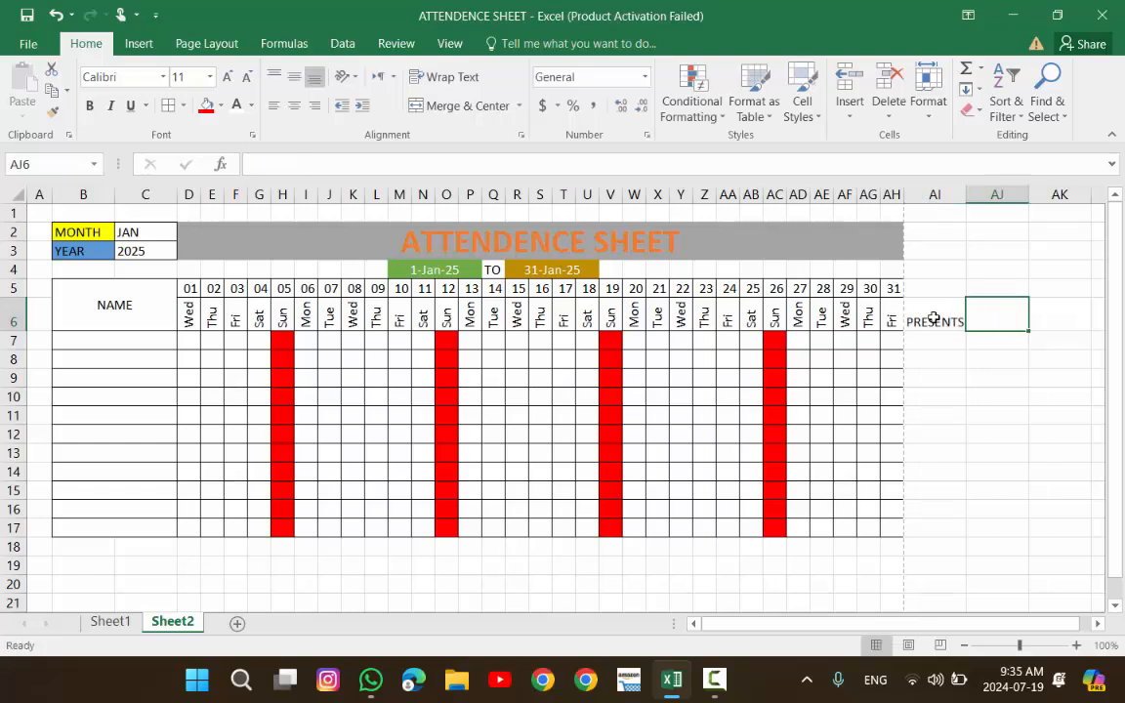
text(ABS)
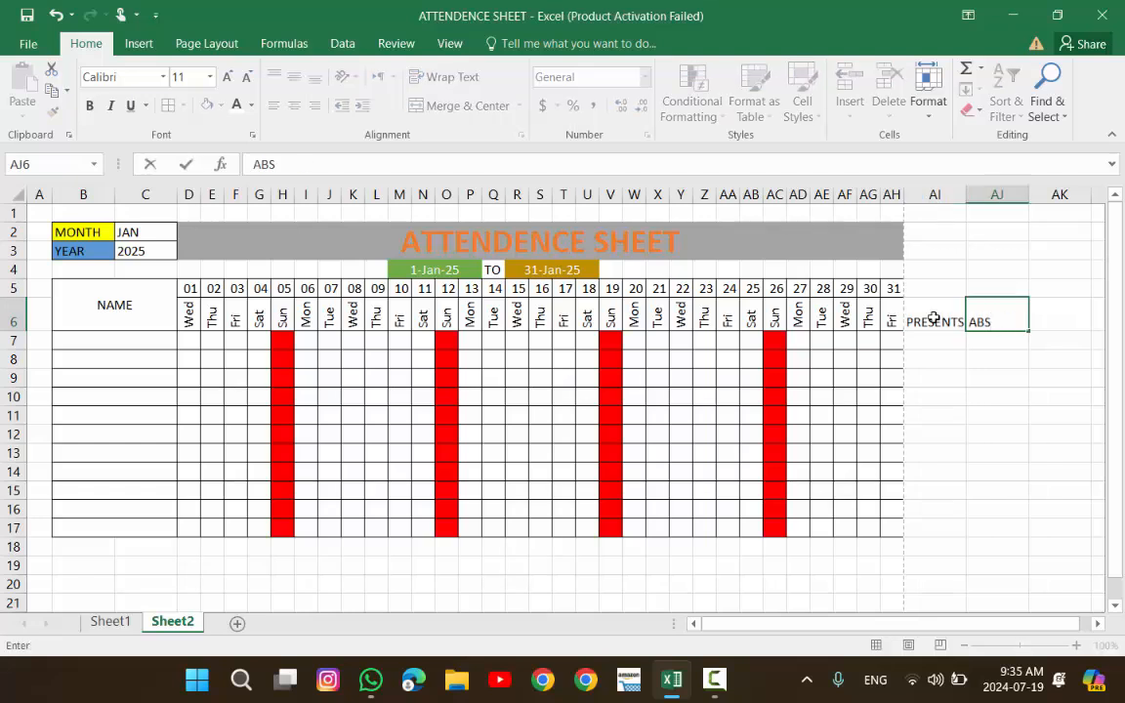
text(ENTS)
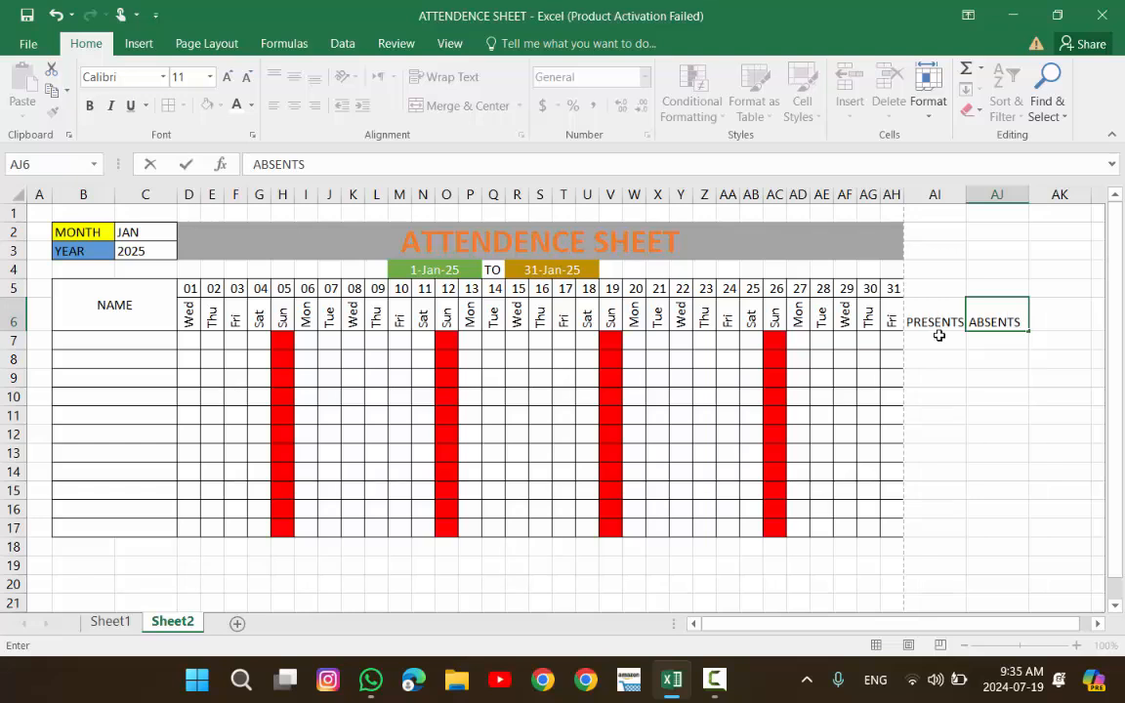
drag(936, 335, 935, 322)
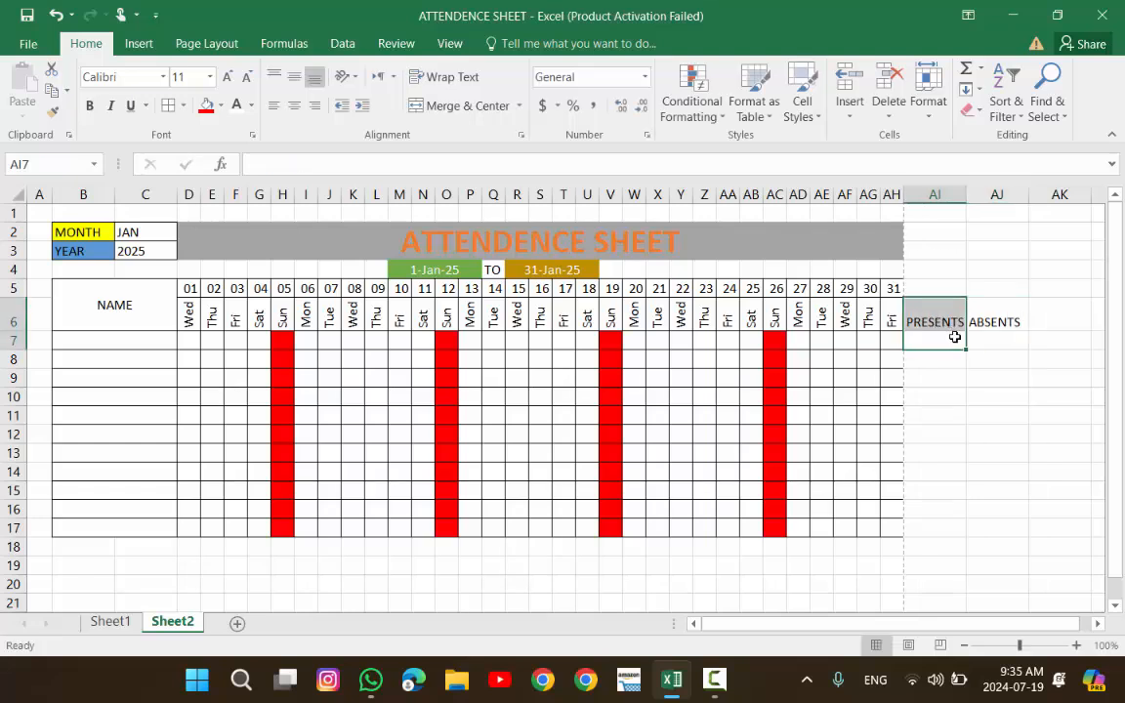
- Enter =COUNTIF(D7:AH7,"P") in AI7 to count the first row's present days
click(951, 336)
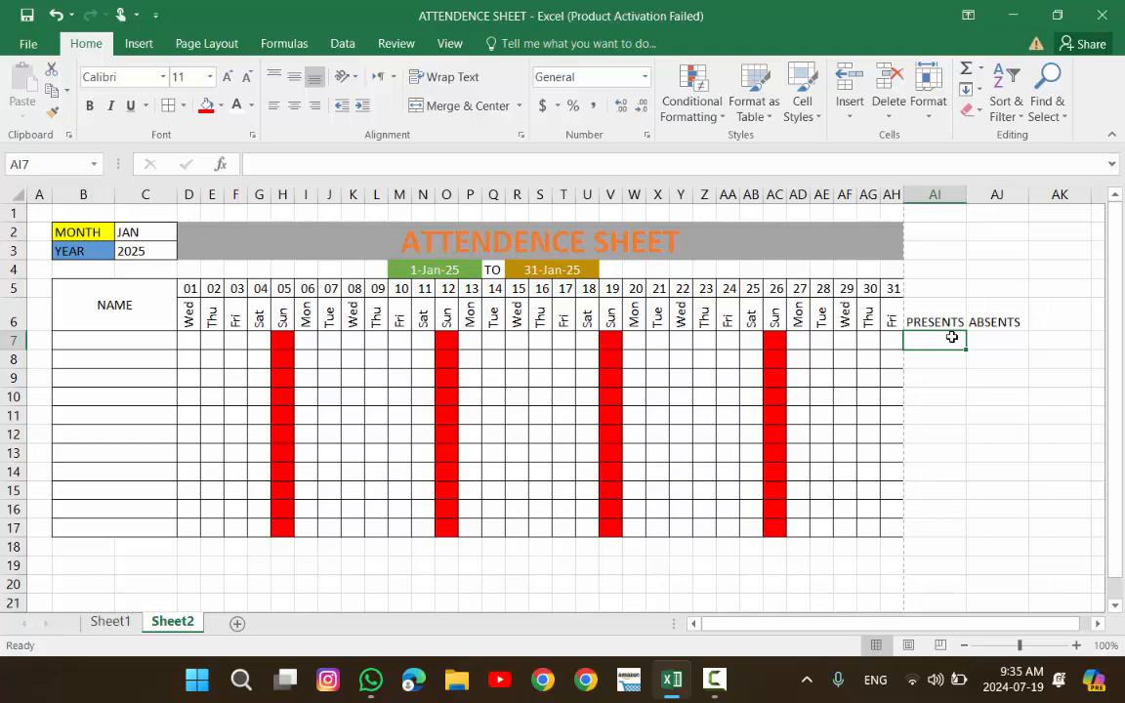
text(=)
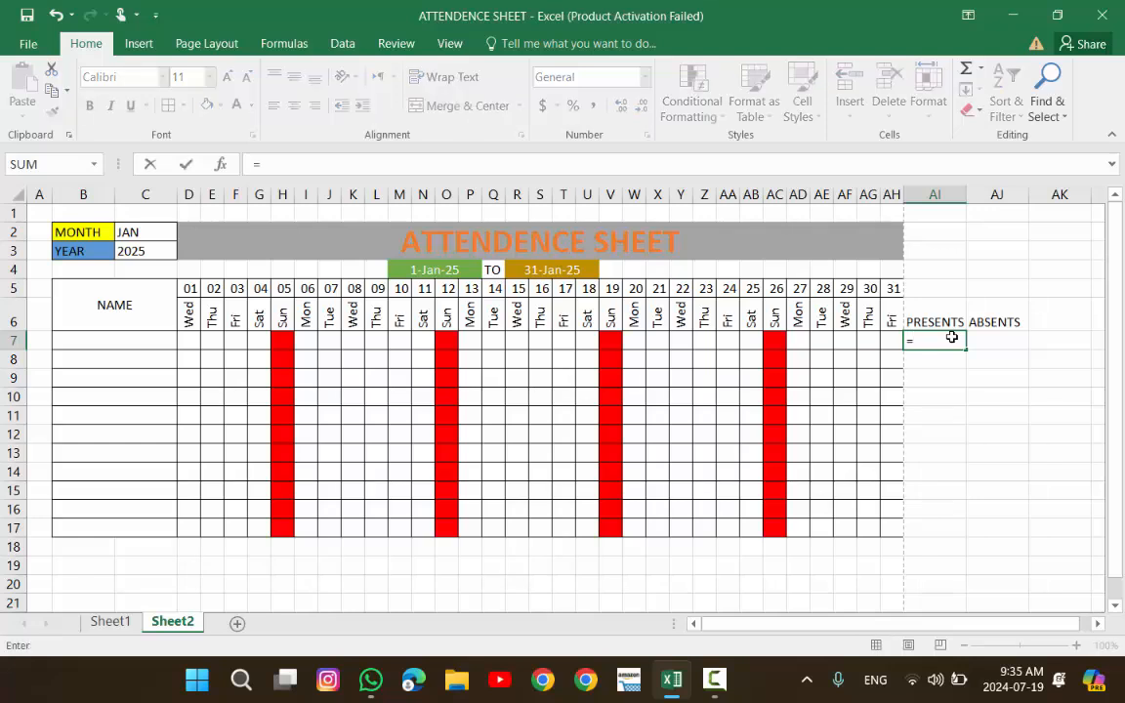
text(COUN)
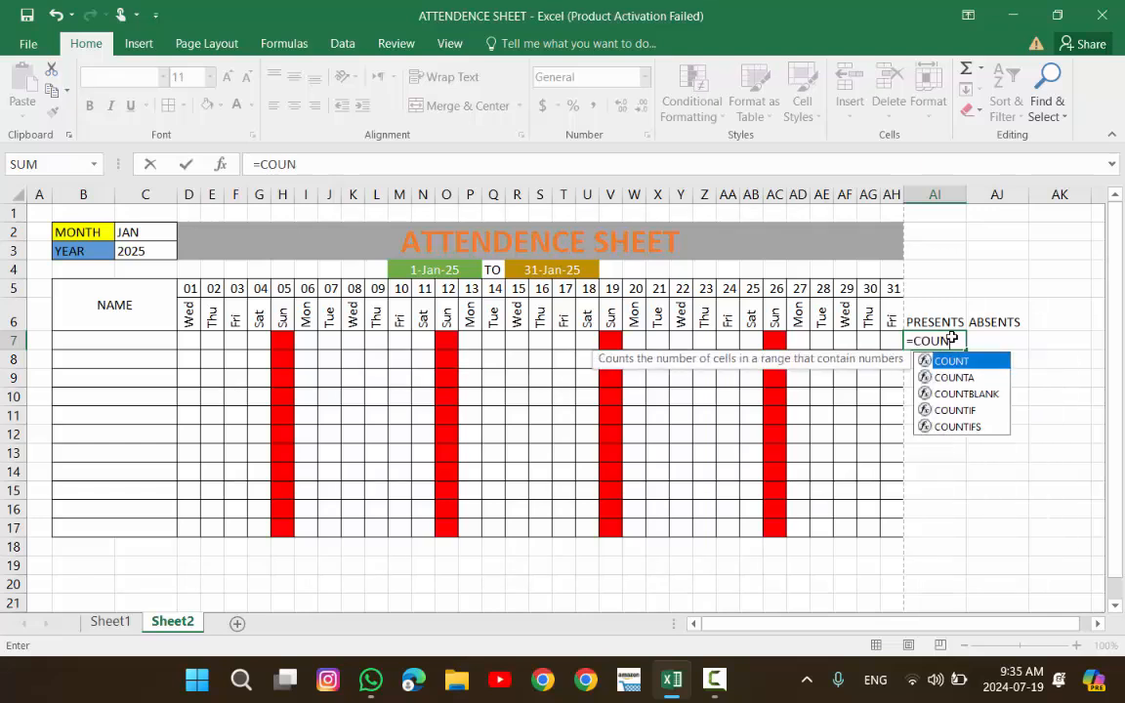
text(T)
key(Down)
key(Down)
key(Down)
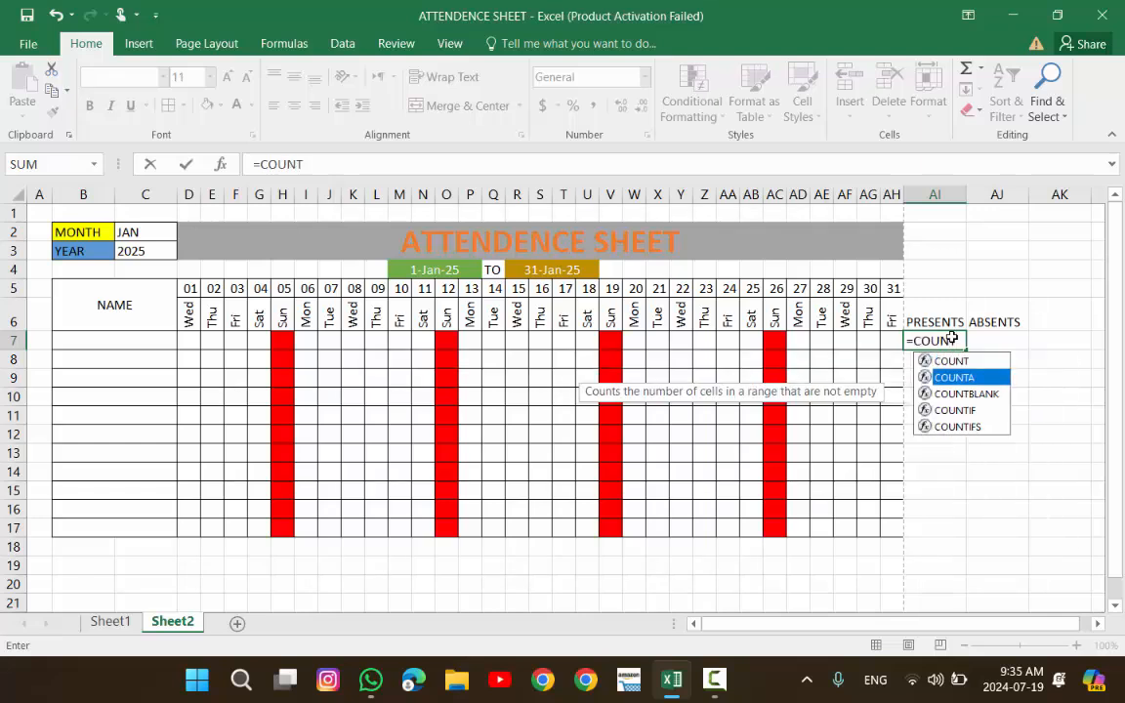
key(Tab)
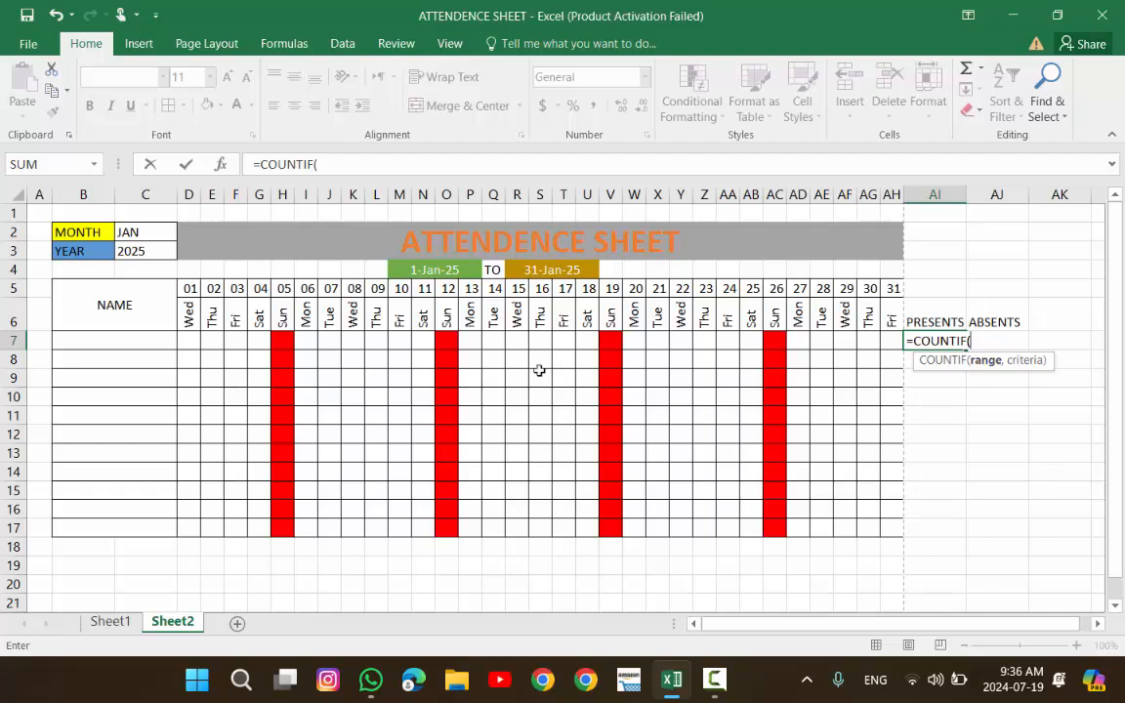
drag(191, 341, 894, 343)
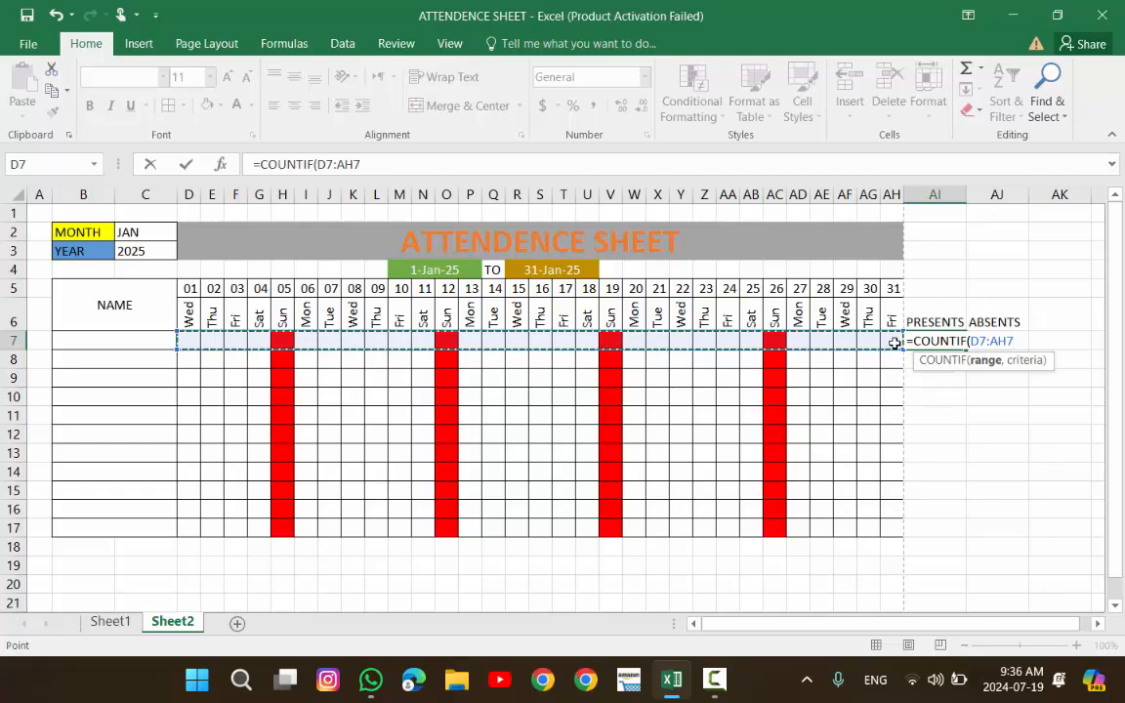
text(,)
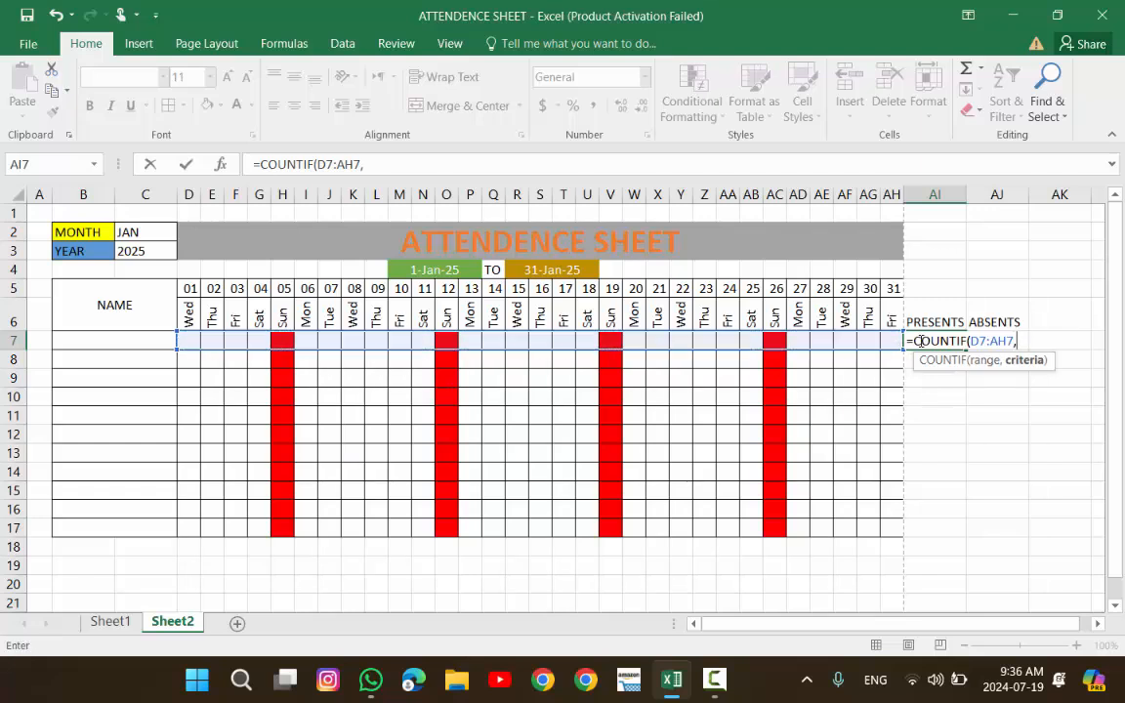
text("p)
key(BackSpace)
text(P"))
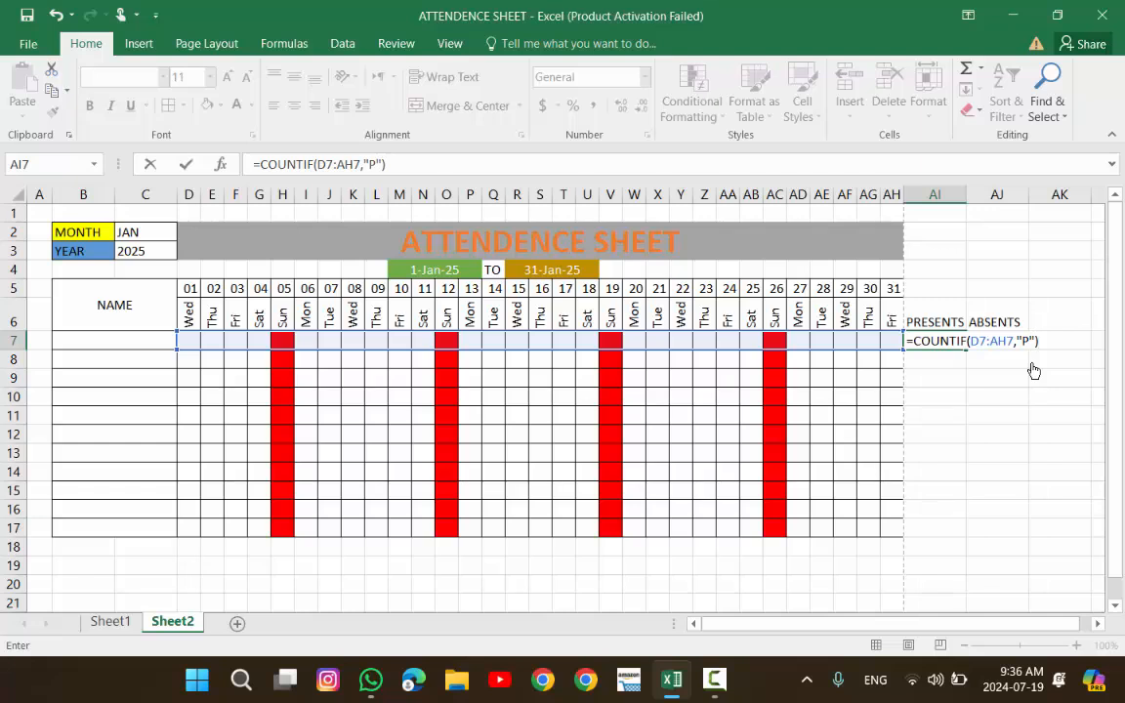
key(Return)
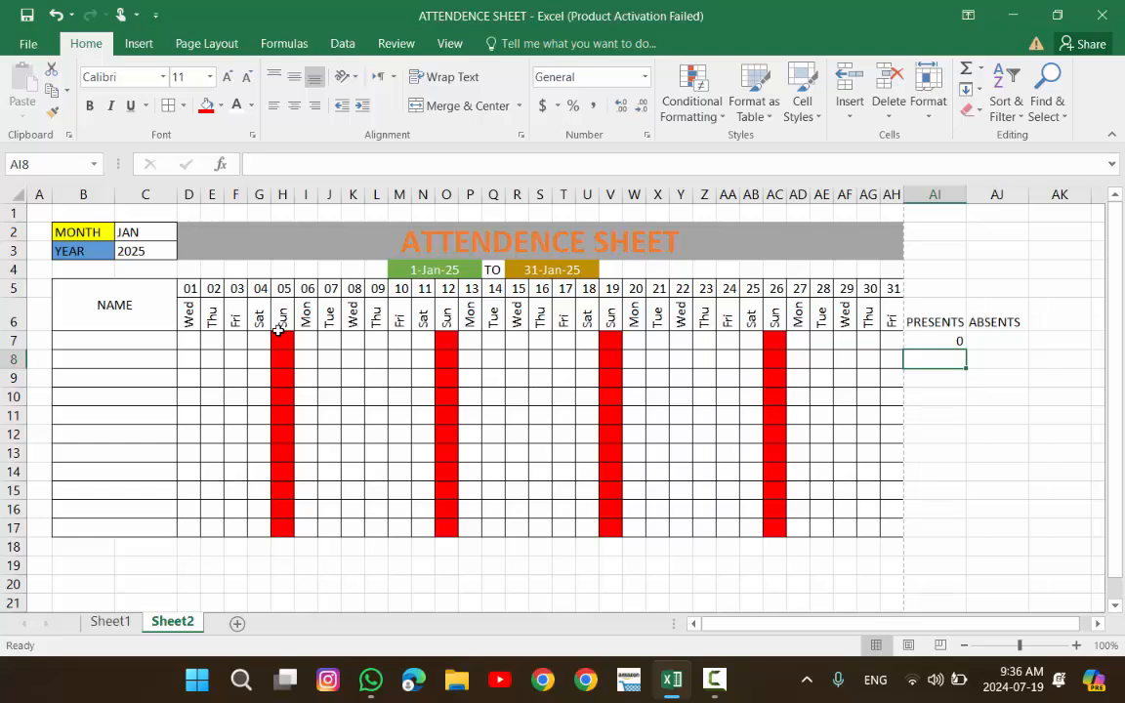
- Mark row 7 with P for dates 01 and 02 and A for date 03
click(192, 338)
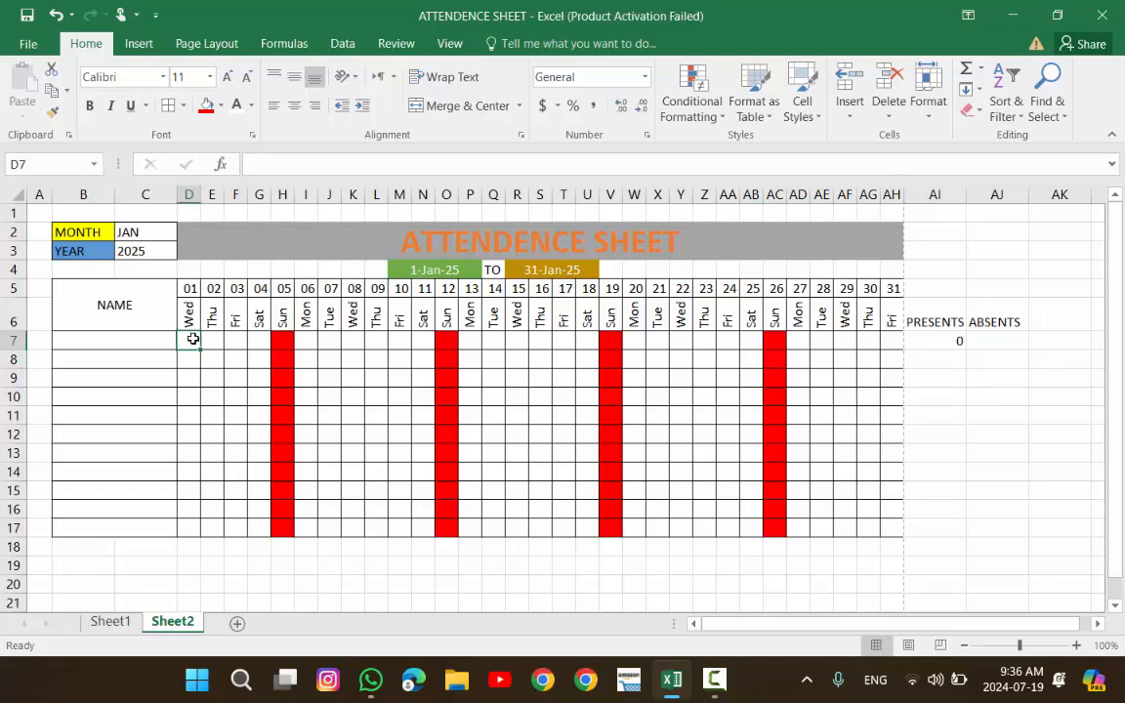
text(P)
key(Right)
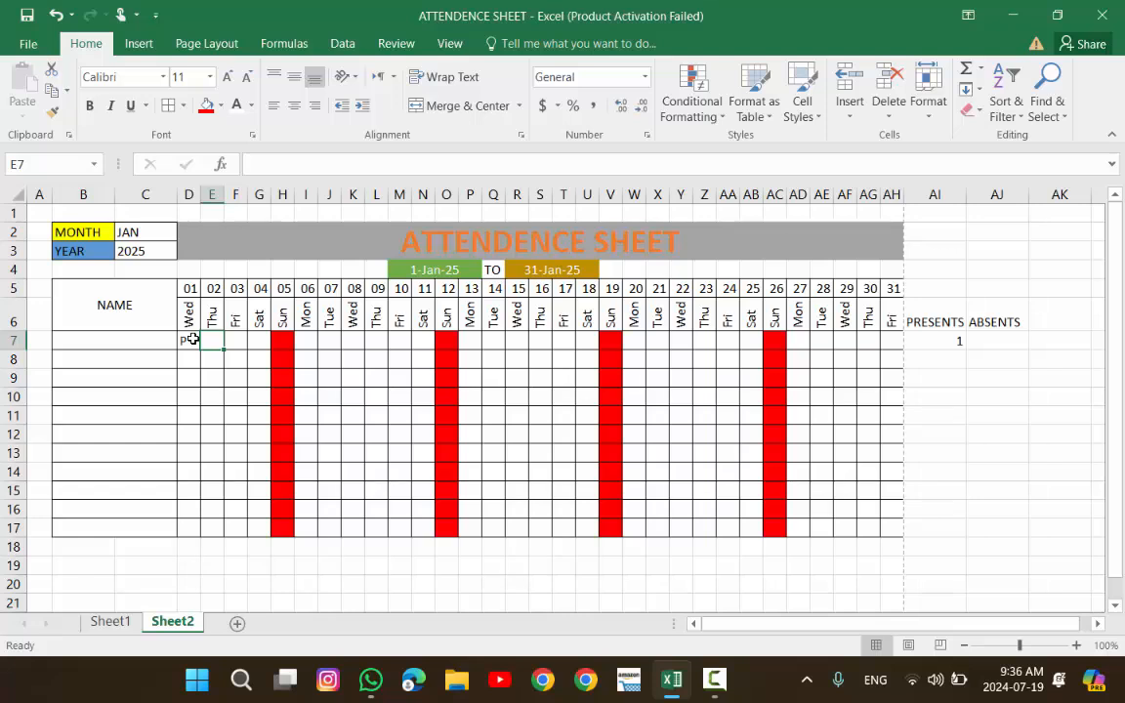
text(P)
key(Right)
key(Right)
text(A)
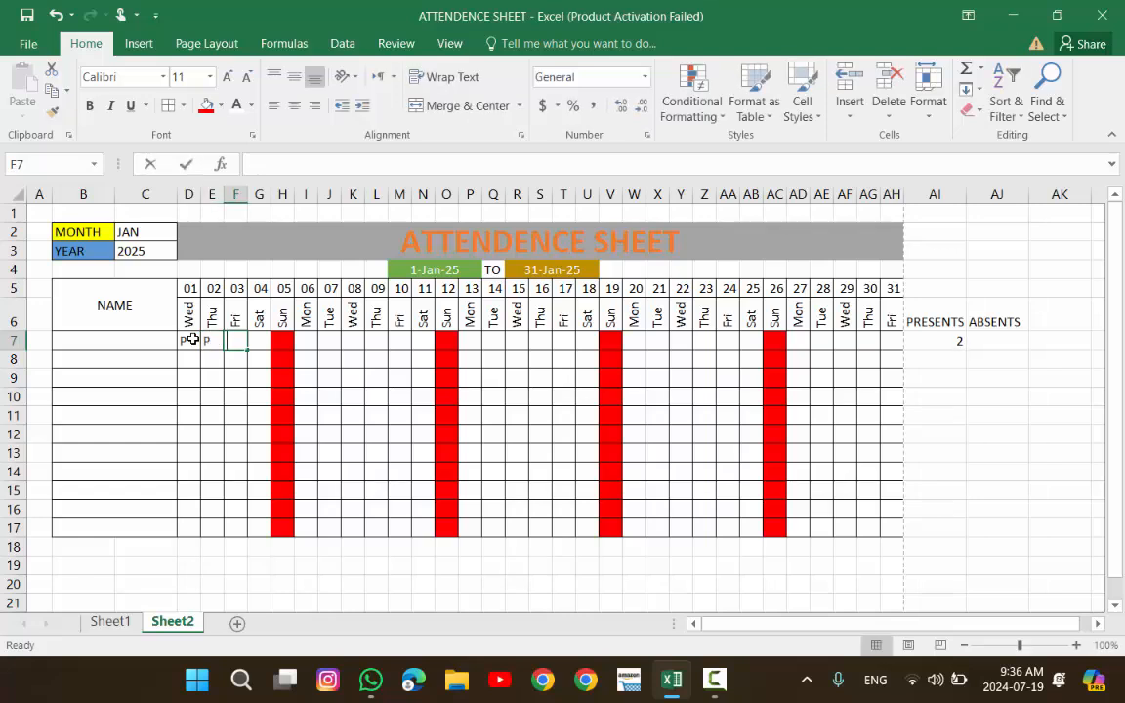
key(Right)
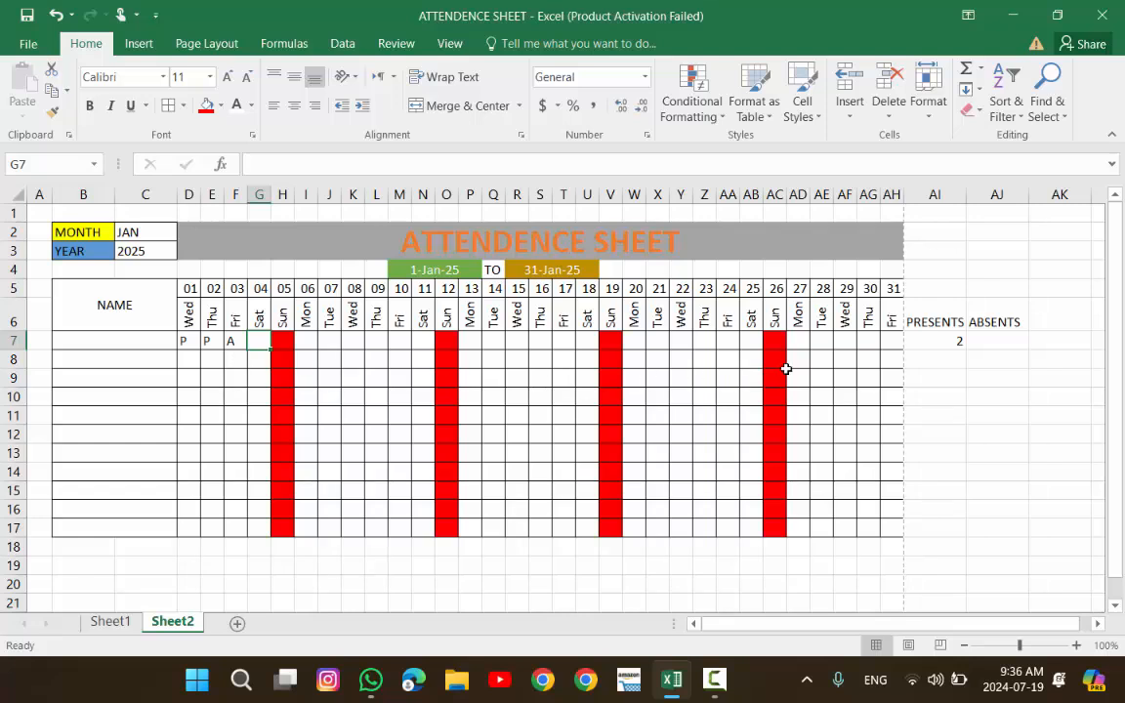
- Enter =COUNTIF(D7:AH7,"A") in AJ7 to count the first row's absent days
click(982, 343)
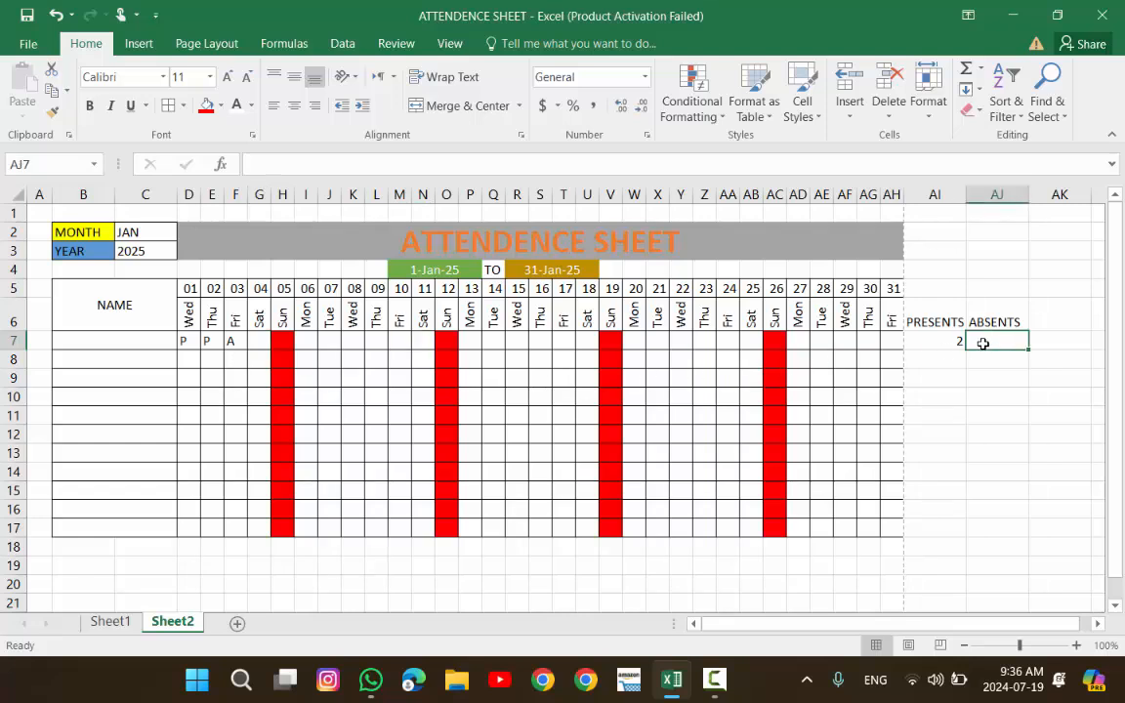
text(=COUNT)
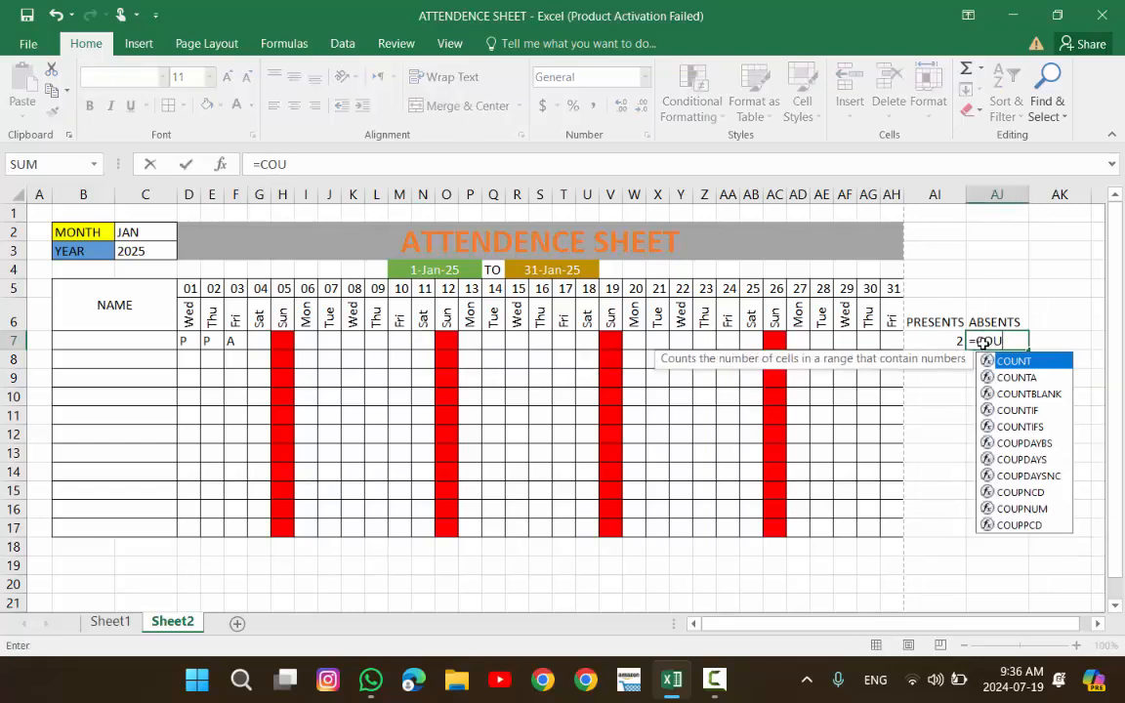
key(Down)
key(Down)
key(Down)
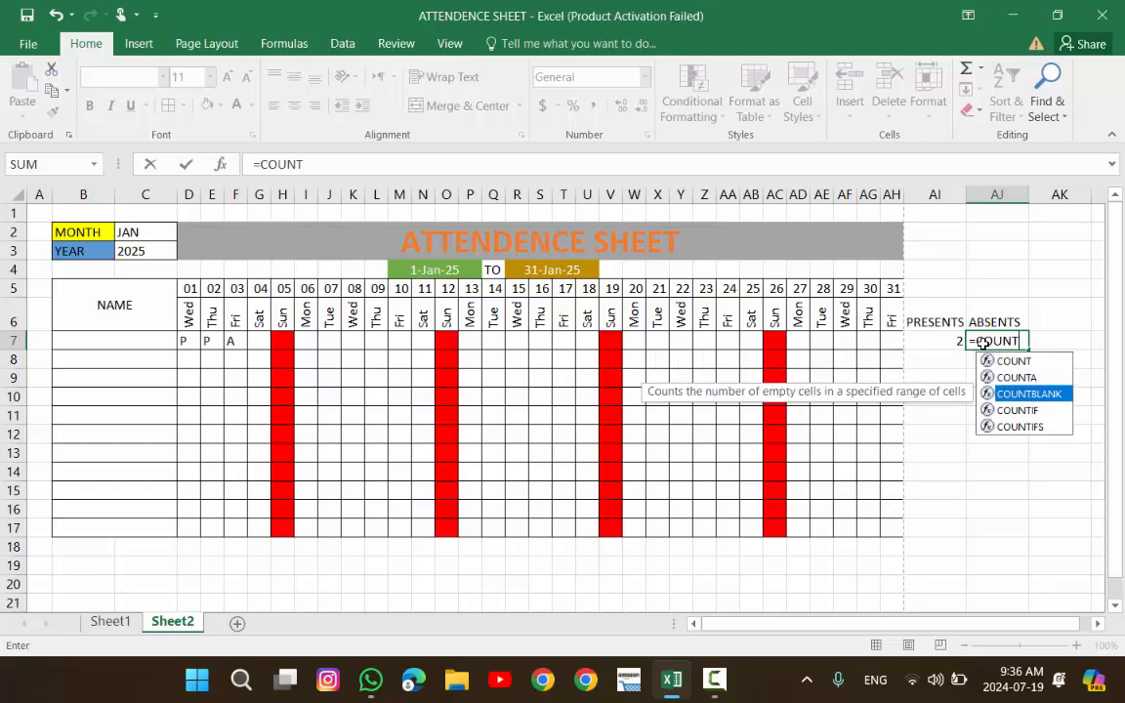
key(Tab)
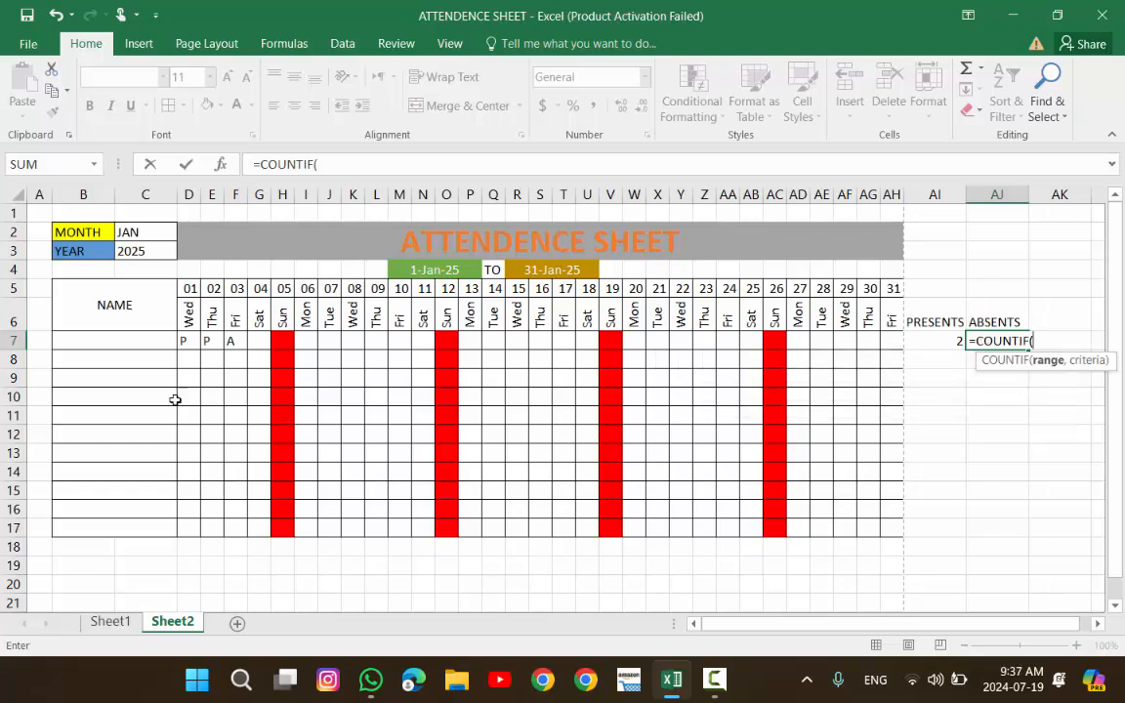
click(184, 340)
drag(736, 305, 884, 346)
text(,")
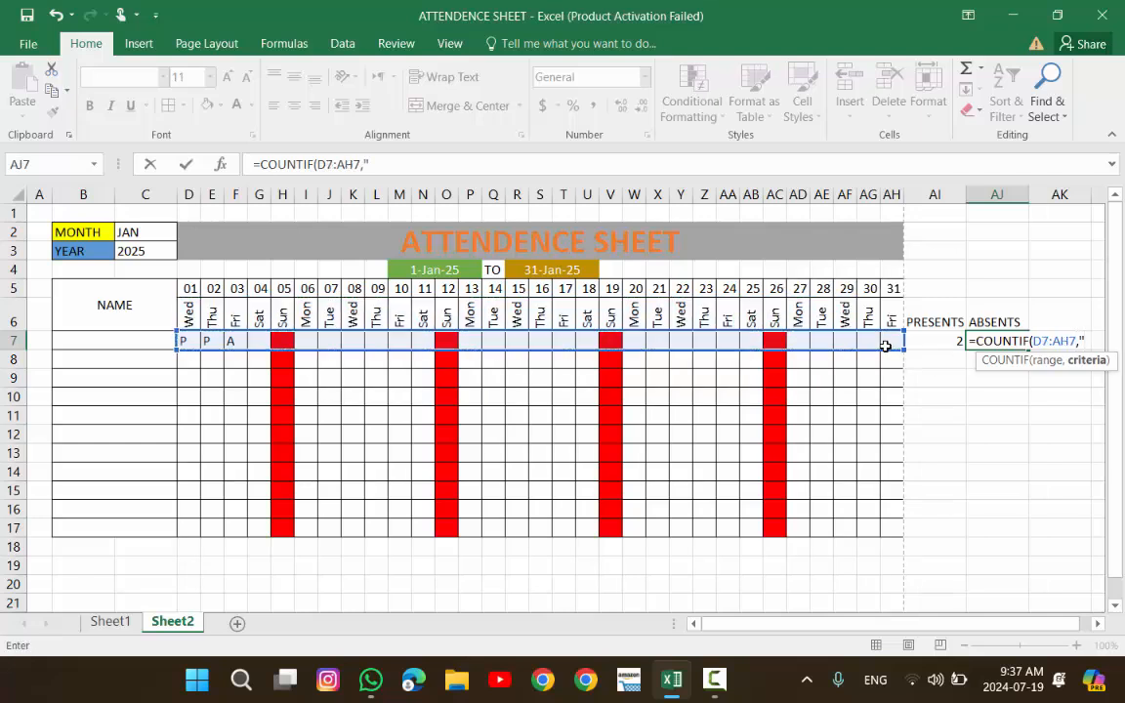
text(A"))
key(Return)
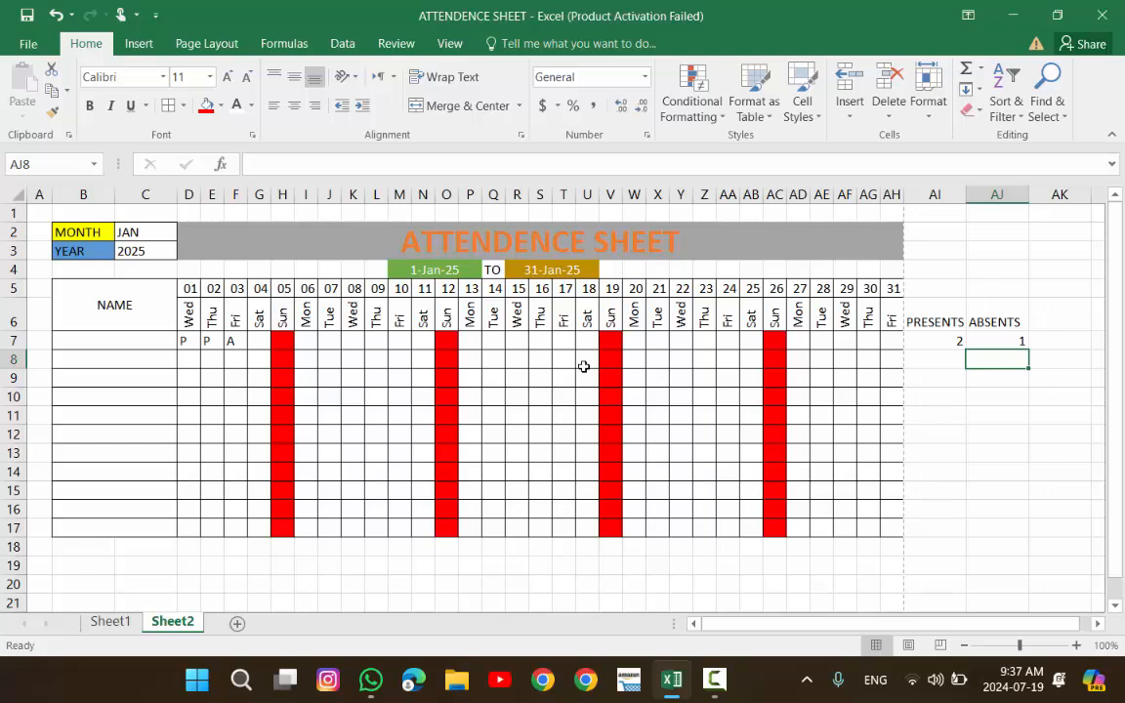
- Fill row 7 for dates 04 to 11 with P, except A on 09, leaving Sunday the 05th blank
click(264, 339)
text(P)
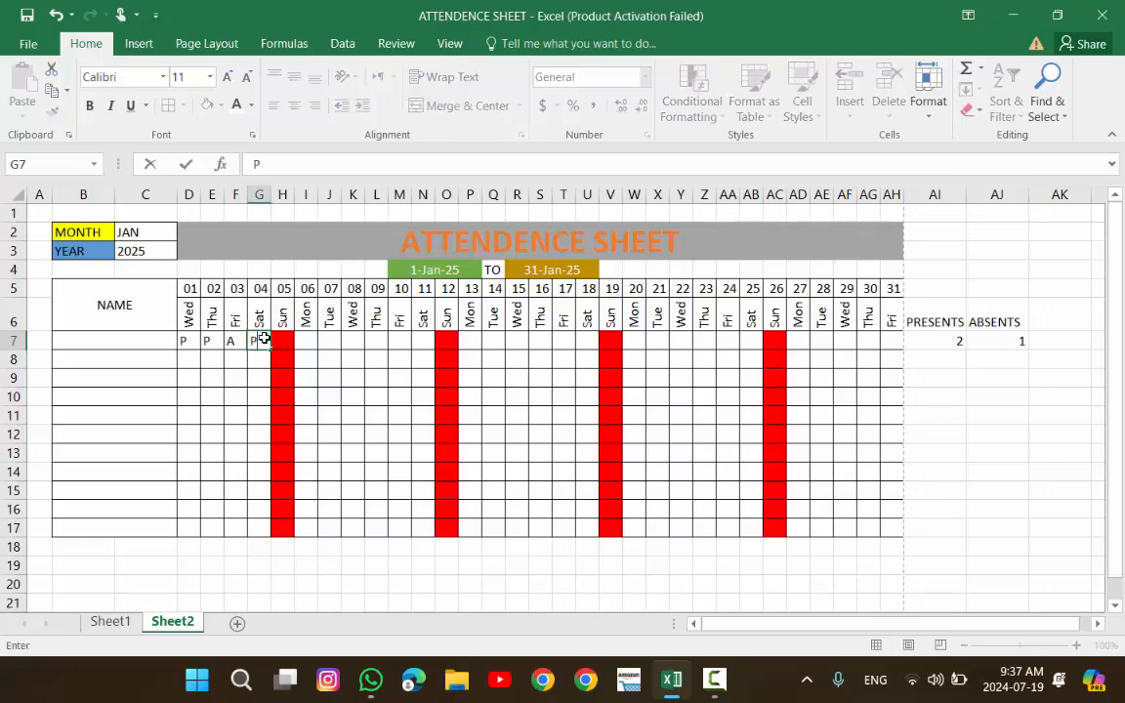
key(Right)
key(Right)
text(P)
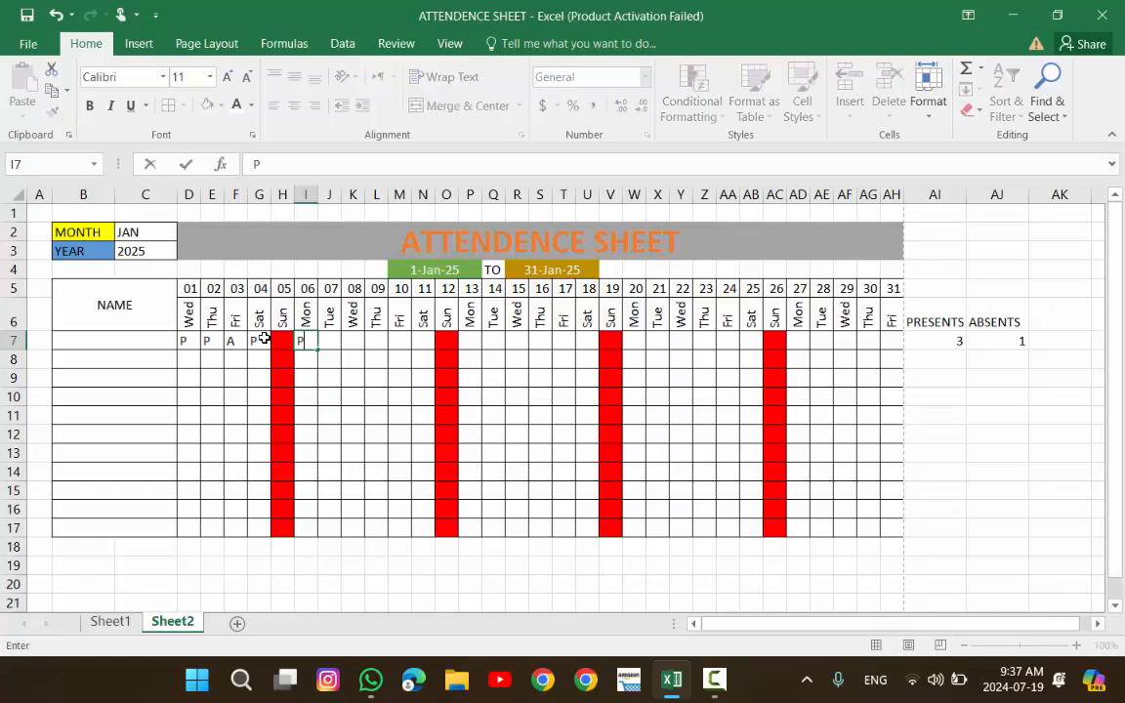
key(Right)
text(P)
key(Right)
text(P)
key(Right)
text(A)
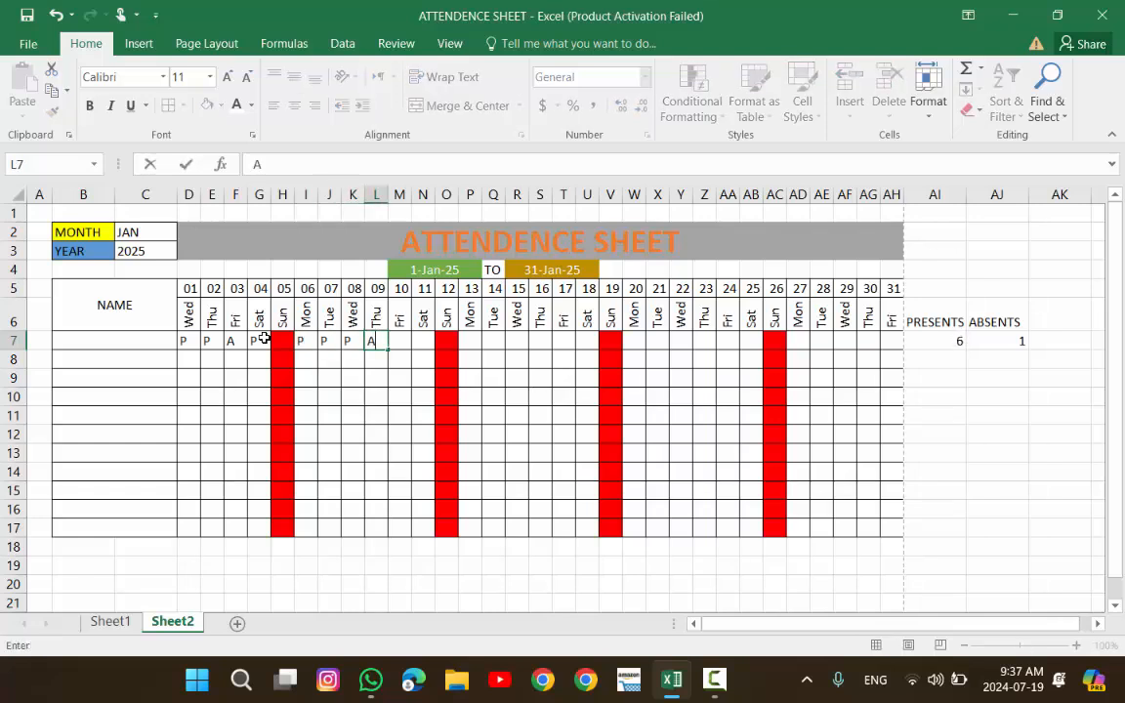
key(Right)
text(P)
key(Right)
text(P)
key(Right)
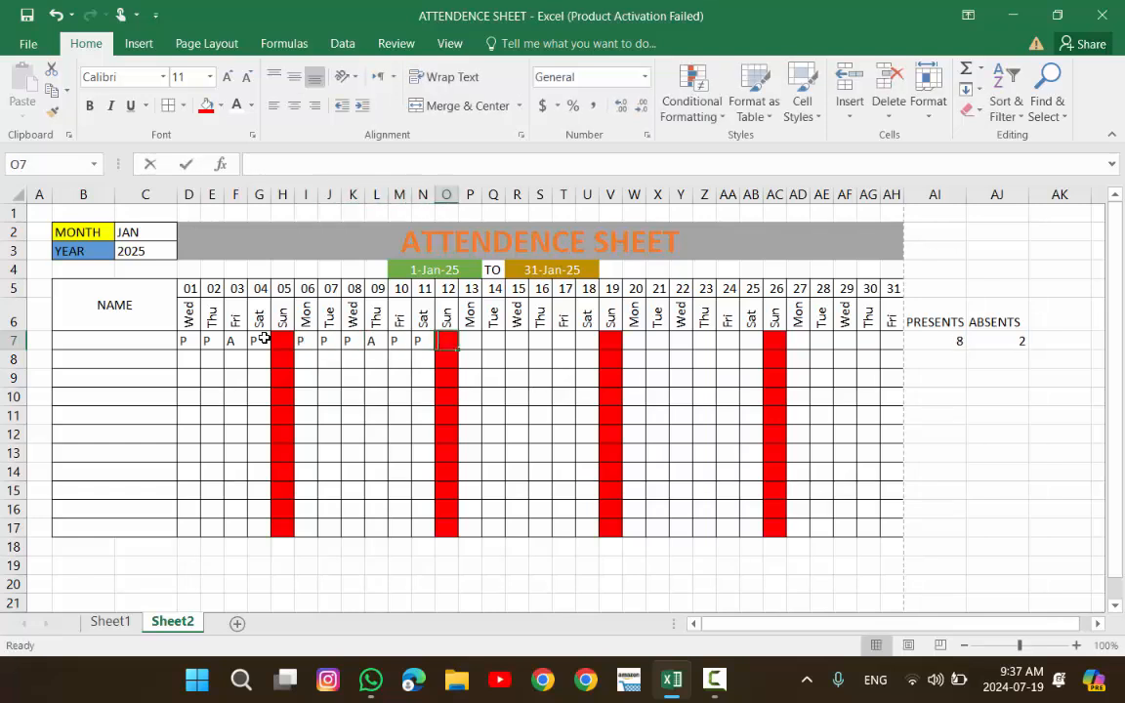
- Leave Sunday the 12th blank in row 7 and enter P on 13, A on 14 and 15, and P on 16 to 18
text(A)
key(BackSpace)
key(Right)
text(P)
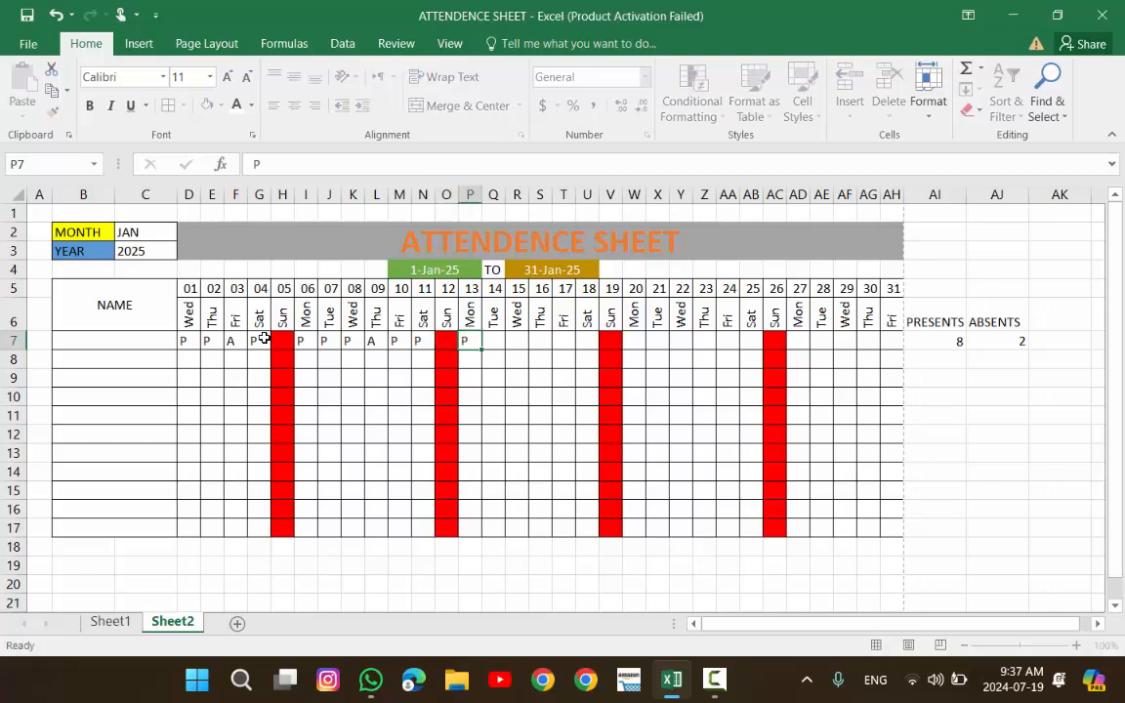
key(Right)
text(A)
key(Right)
text(A)
key(Right)
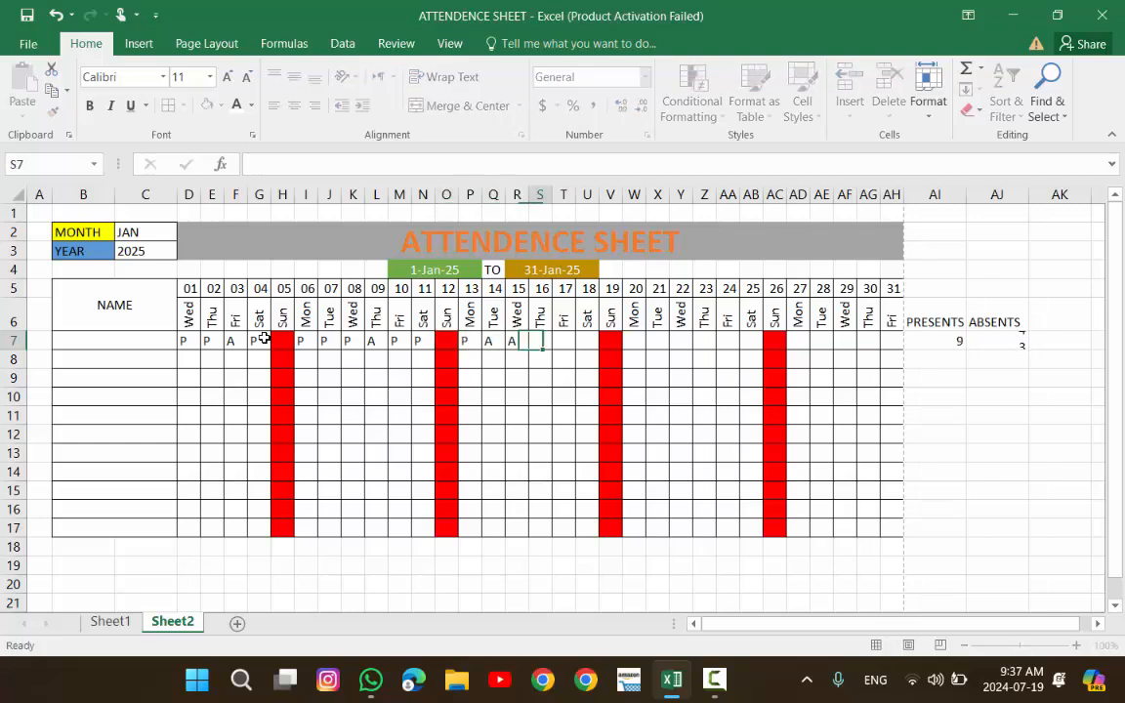
text(P)
key(Right)
text(P)
key(Right)
text(P)
key(Right)
key(Right)
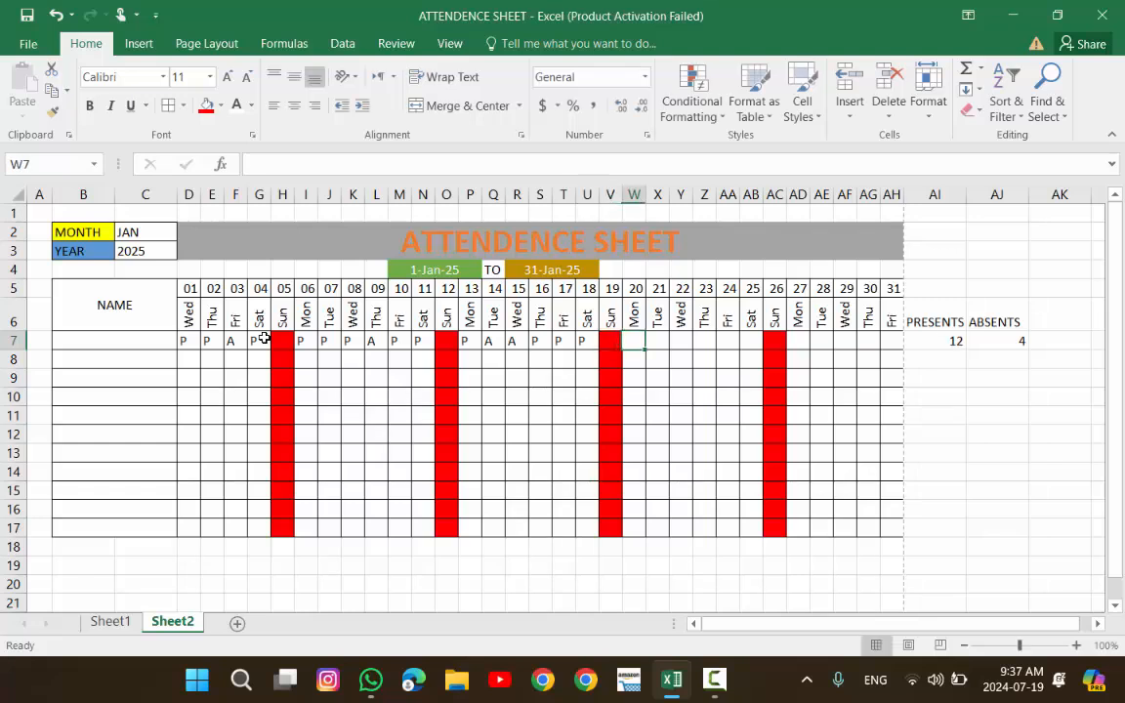
- Mark row 7 with P for every date from 20 to 25
text(P)
key(Right)
text(P)
key(Right)
text(P)
key(Right)
text(P)
key(Right)
text(P)
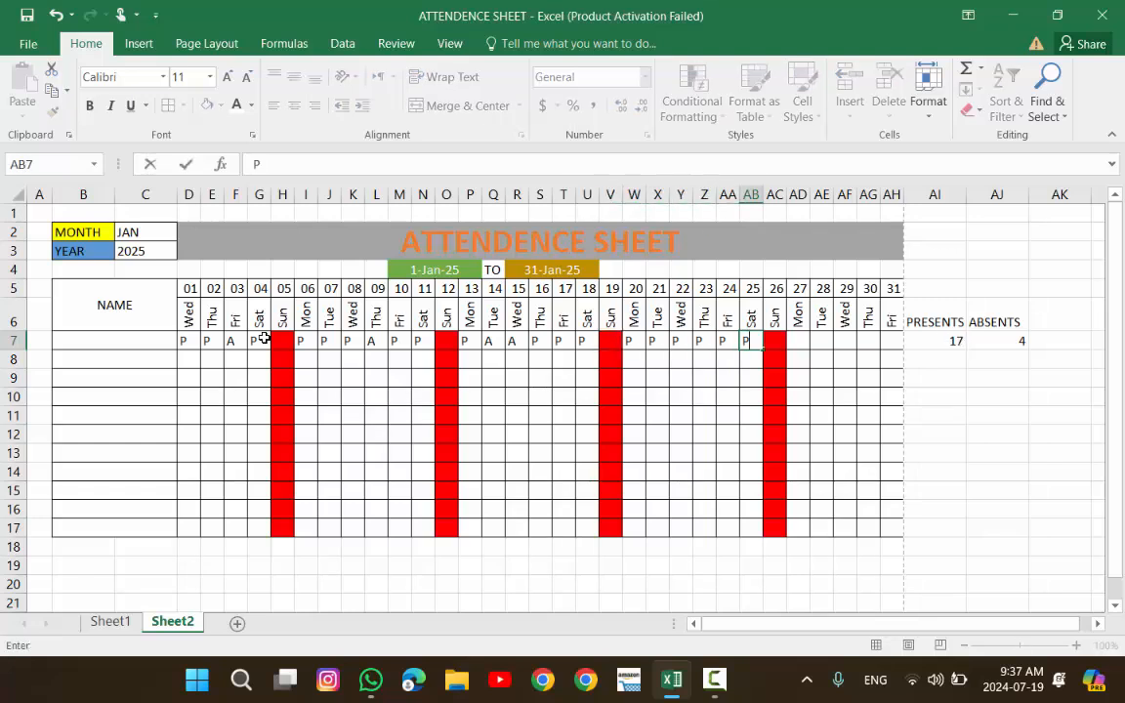
key(Right)
- Mark row 7 with A on date 27 and P on dates 28 to 31, leaving Sunday the 26th blank
key(Right)
text(A)
key(Right)
text(P)
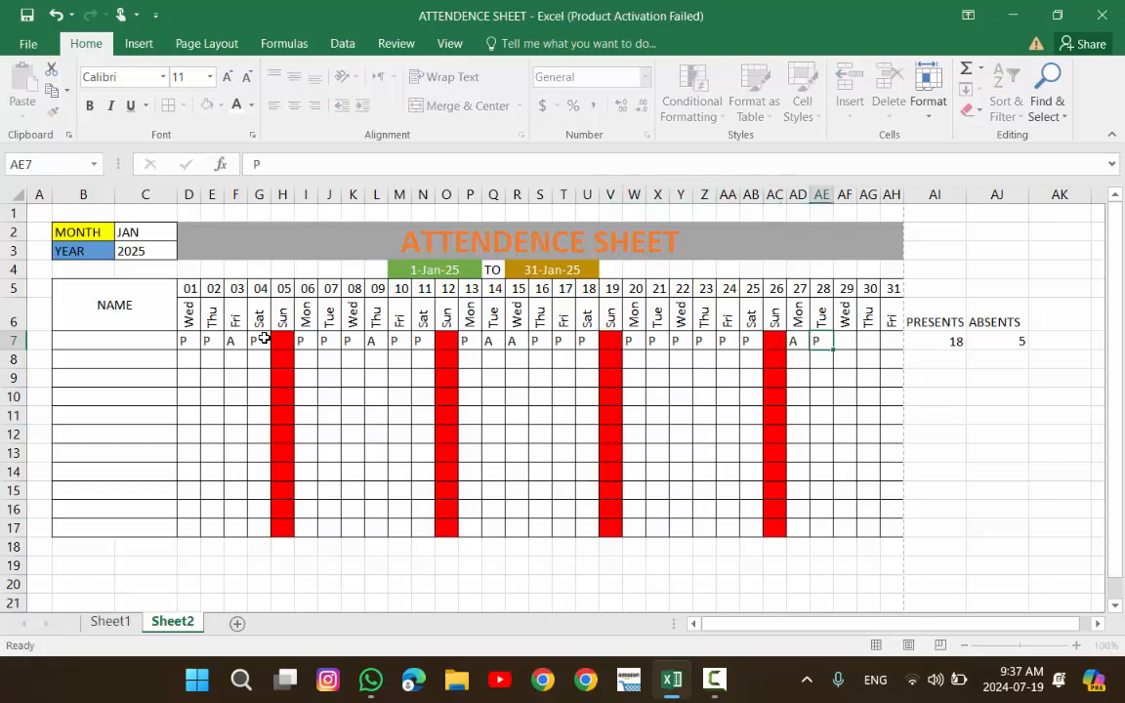
key(Right)
text(P)
key(Right)
text(P)
key(Right)
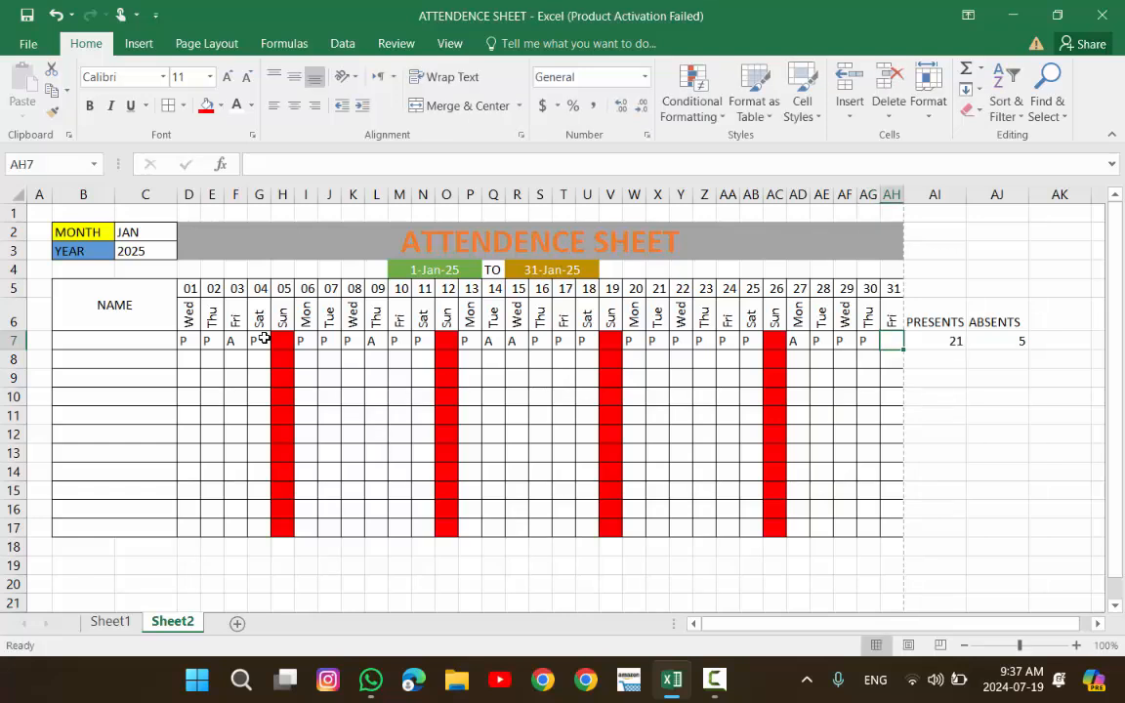
text(P)
key(Return)
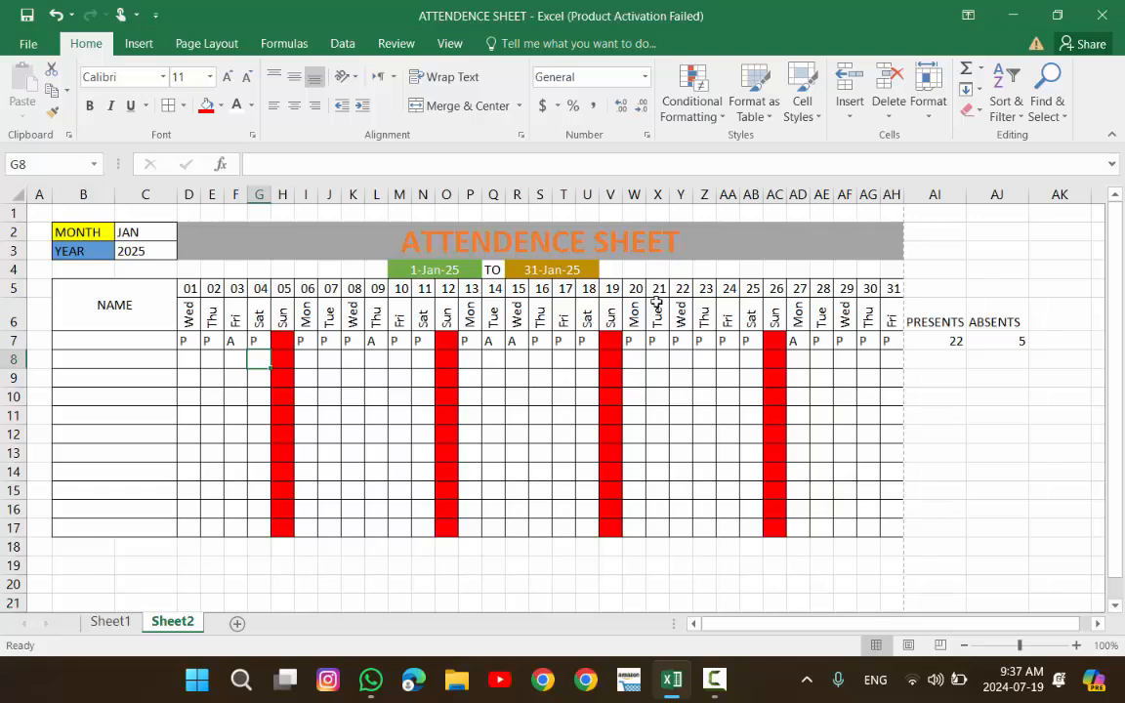
- Copy the PRESENTS and ABSENTS formulas from AI7 and AJ7 down to row 17
click(1005, 346)
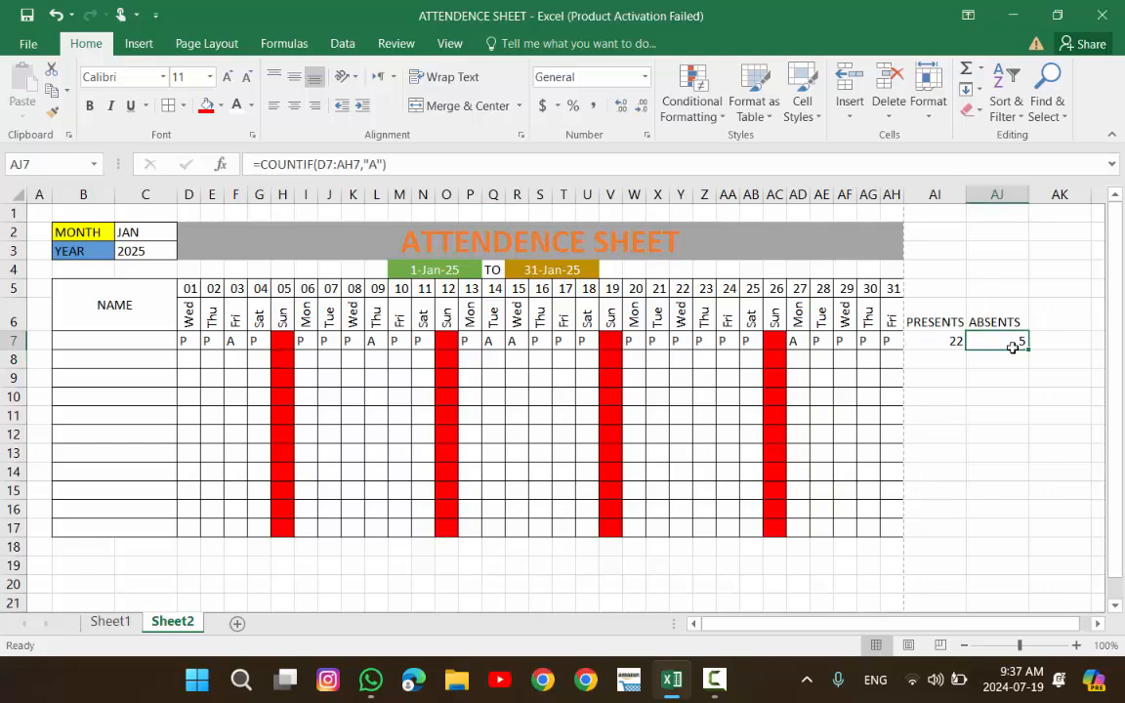
click(959, 341)
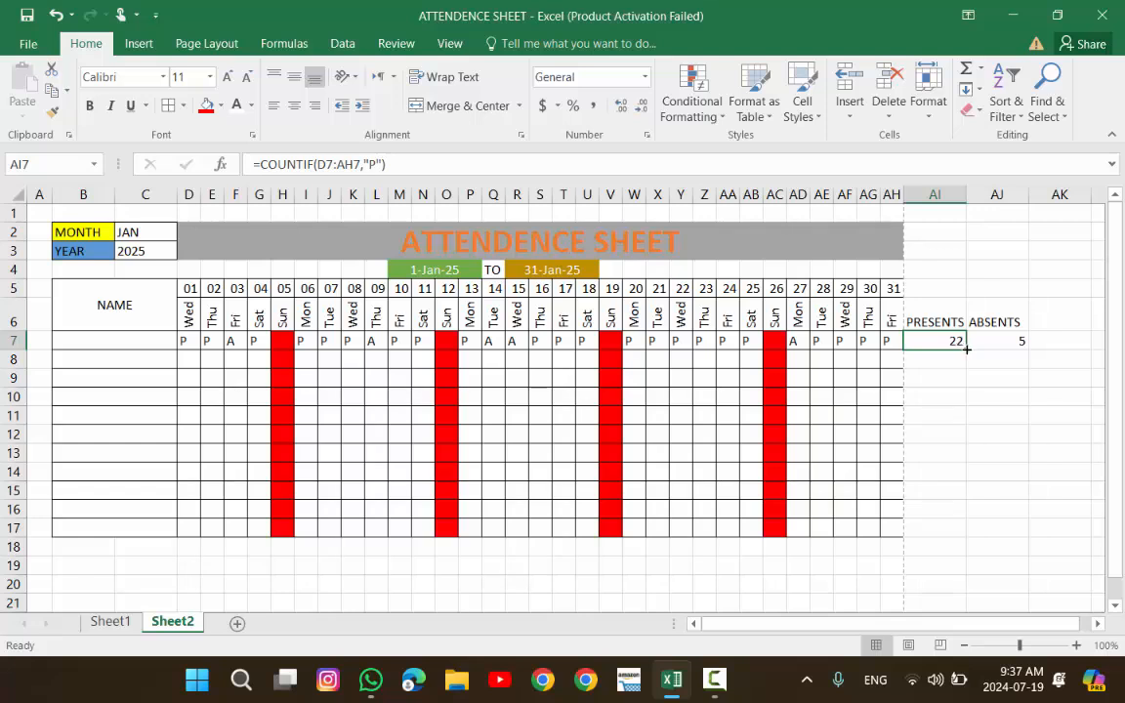
drag(965, 349, 956, 532)
click(1011, 342)
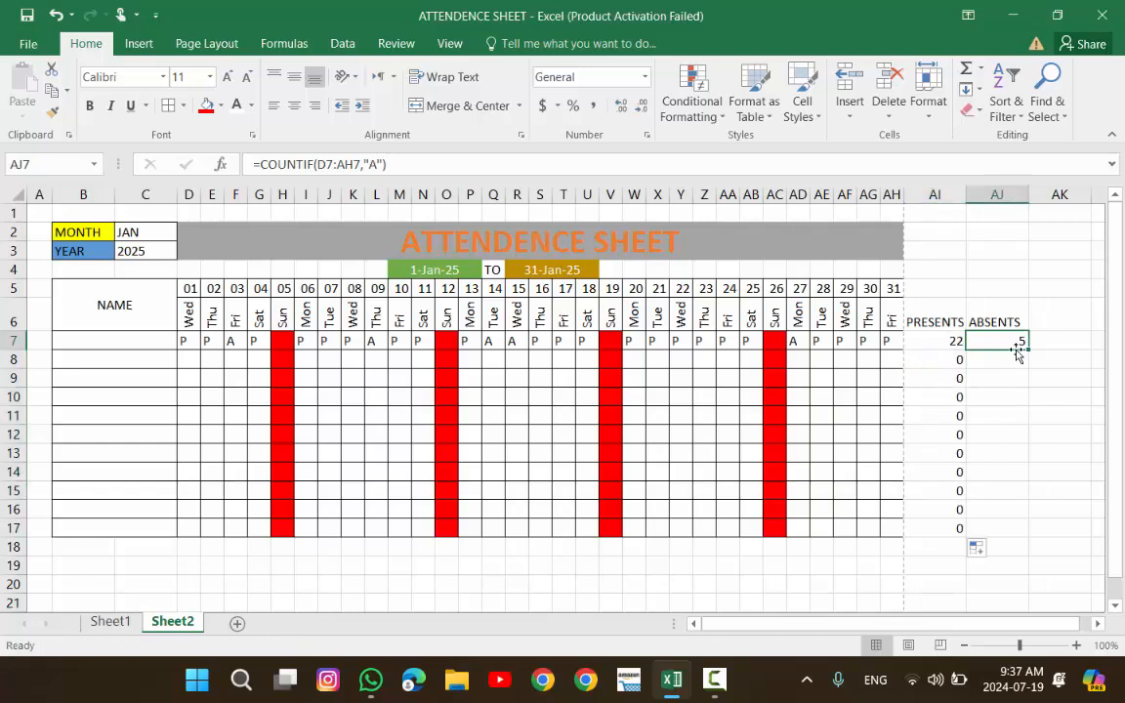
drag(1027, 357, 1021, 535)
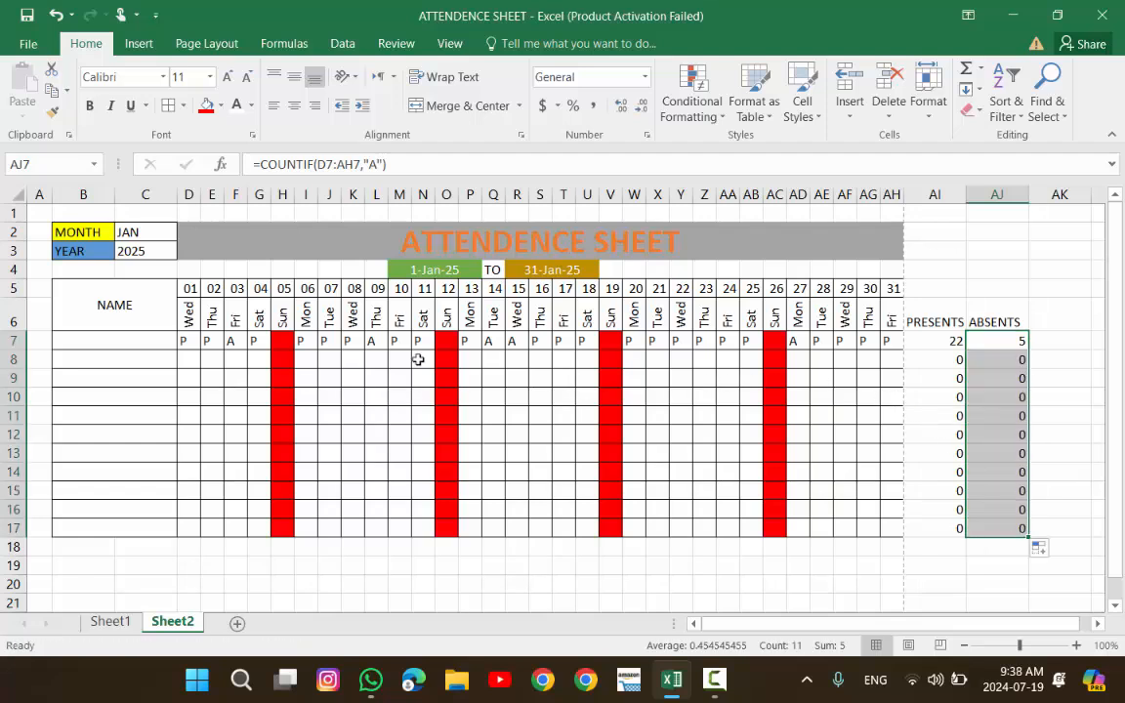
- Copy row 7's attendance marks down to row 17 for every date block between the Sundays, leaving the Sunday columns blank
click(193, 341)
drag(192, 342, 252, 535)
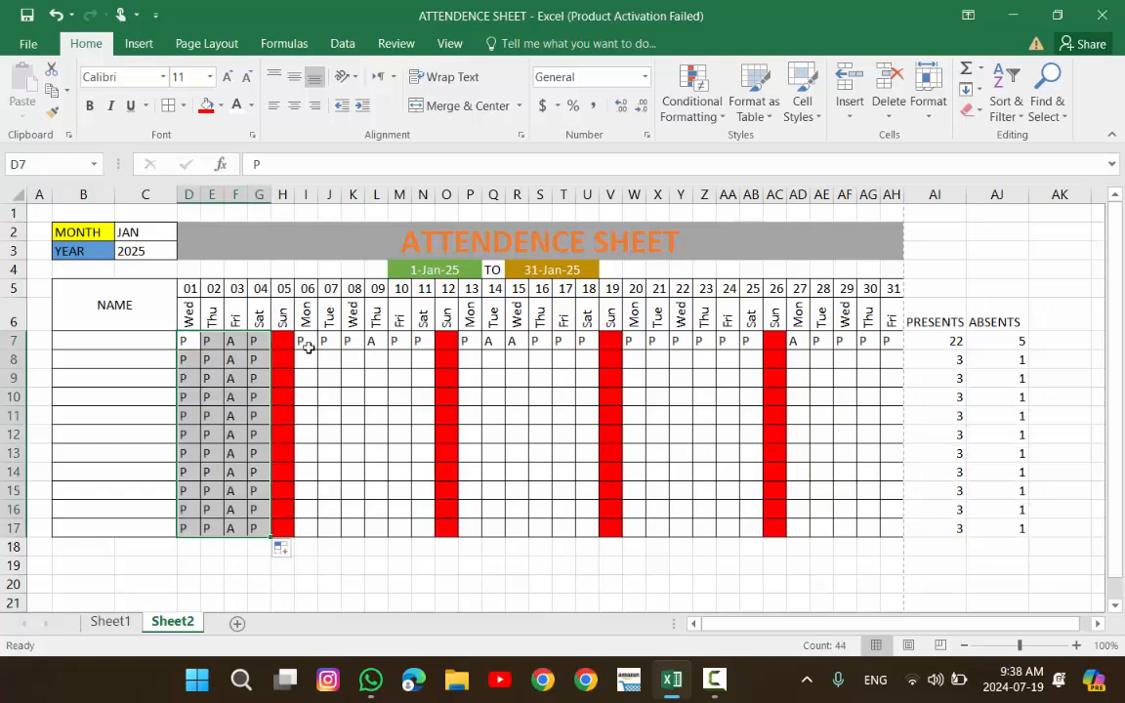
drag(305, 341, 401, 535)
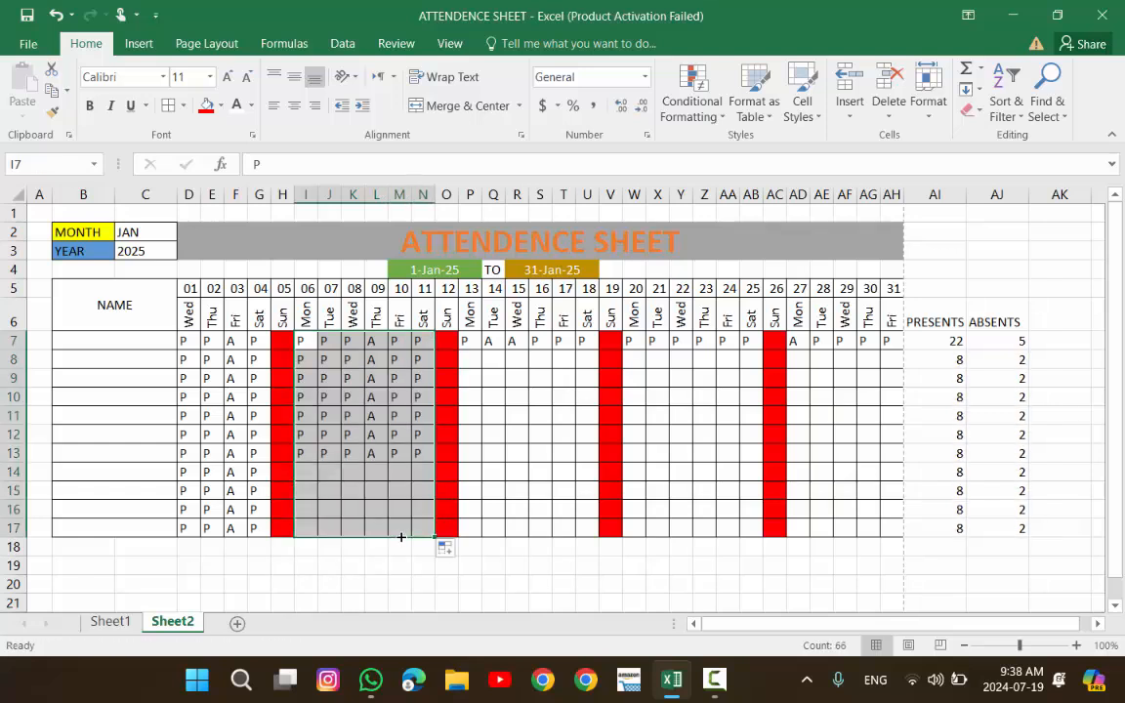
drag(472, 343, 586, 528)
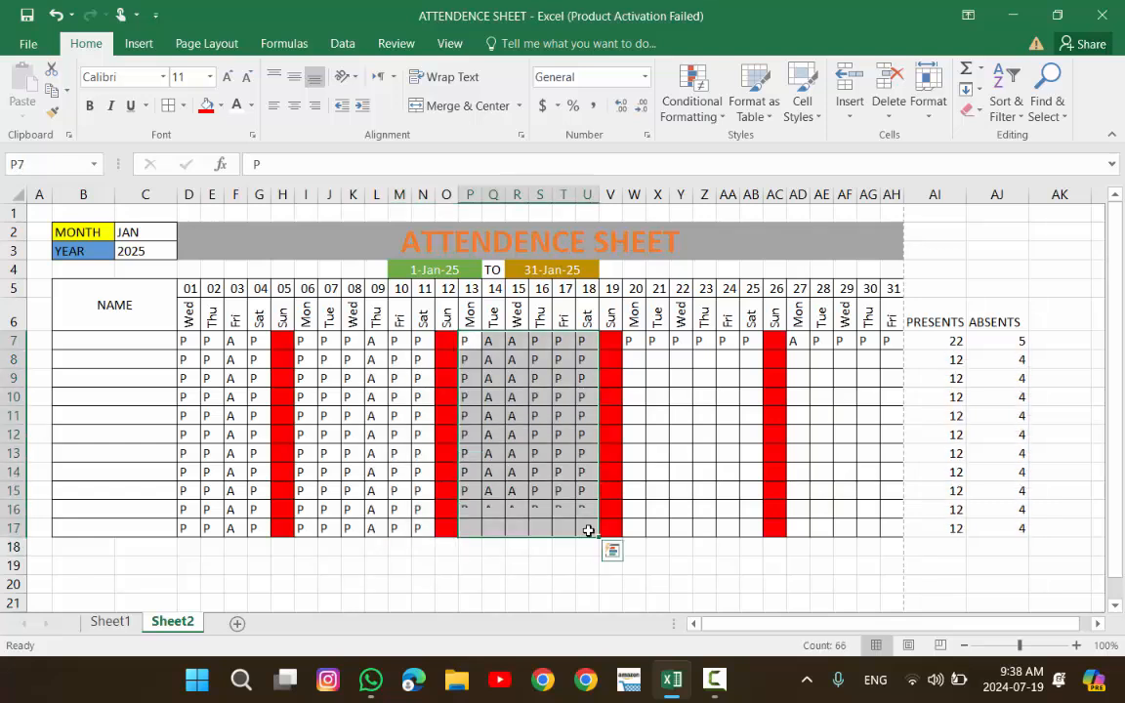
drag(634, 341, 744, 524)
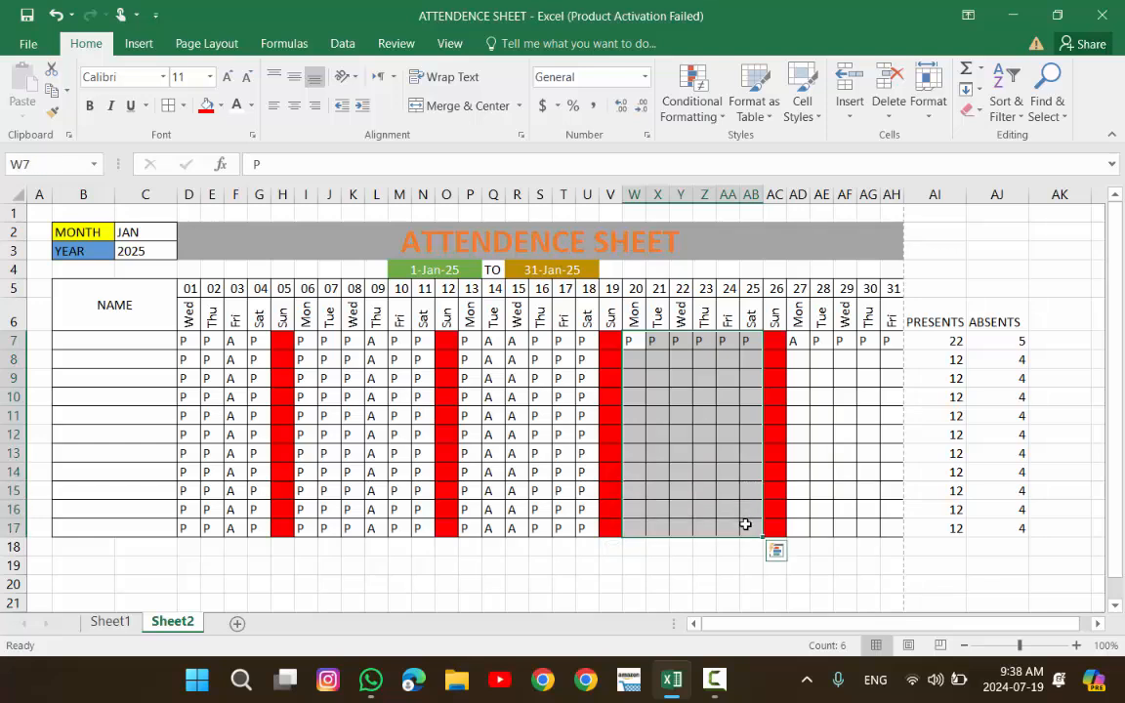
key(ctrl+d)
drag(796, 341, 887, 529)
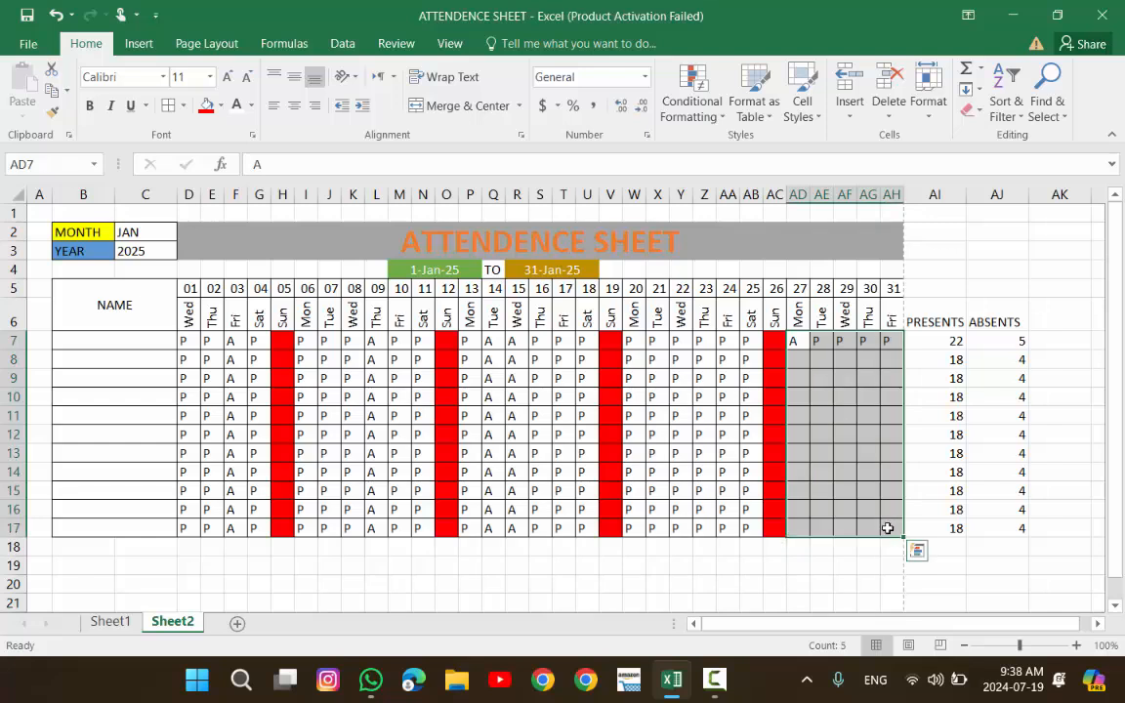
key(ctrl+d)
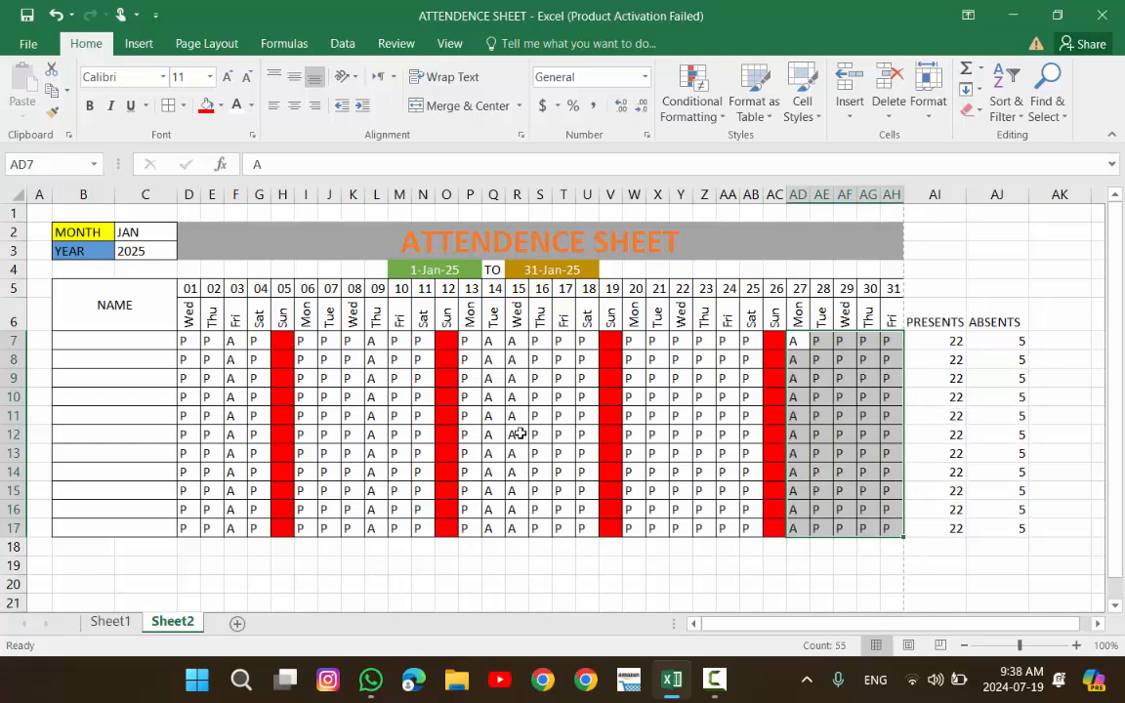
click(495, 346)
click(493, 359)
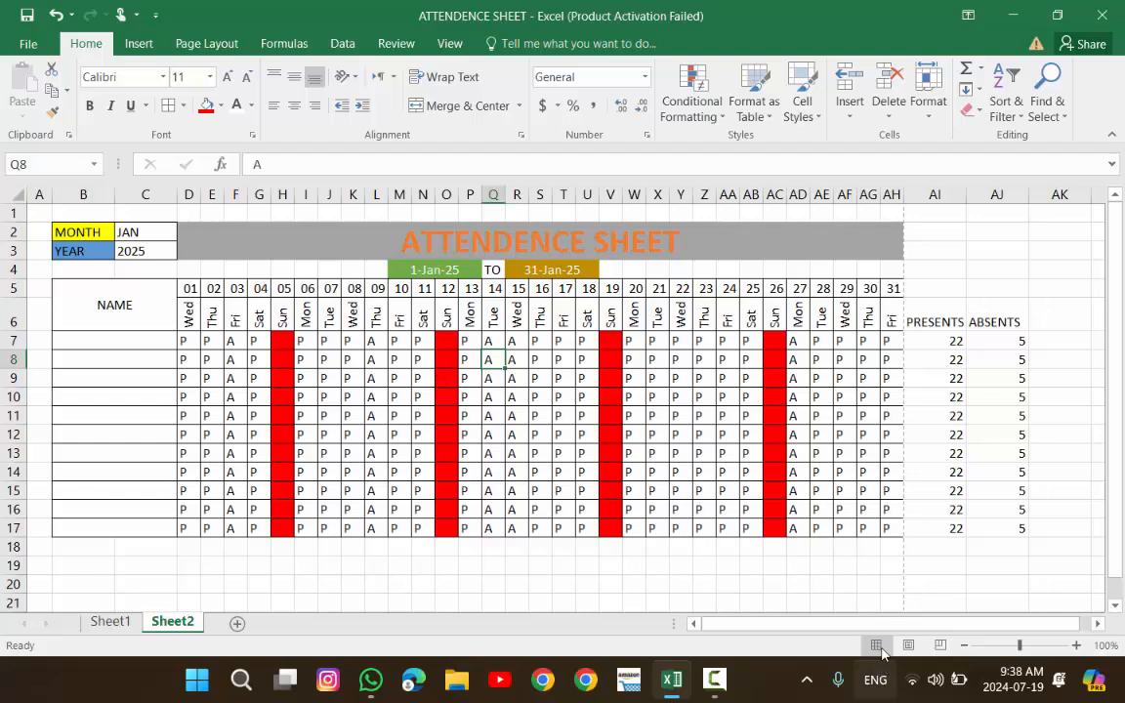
- Enter the heading FINE in AK6, beside the ABSENTS heading
drag(938, 623, 976, 623)
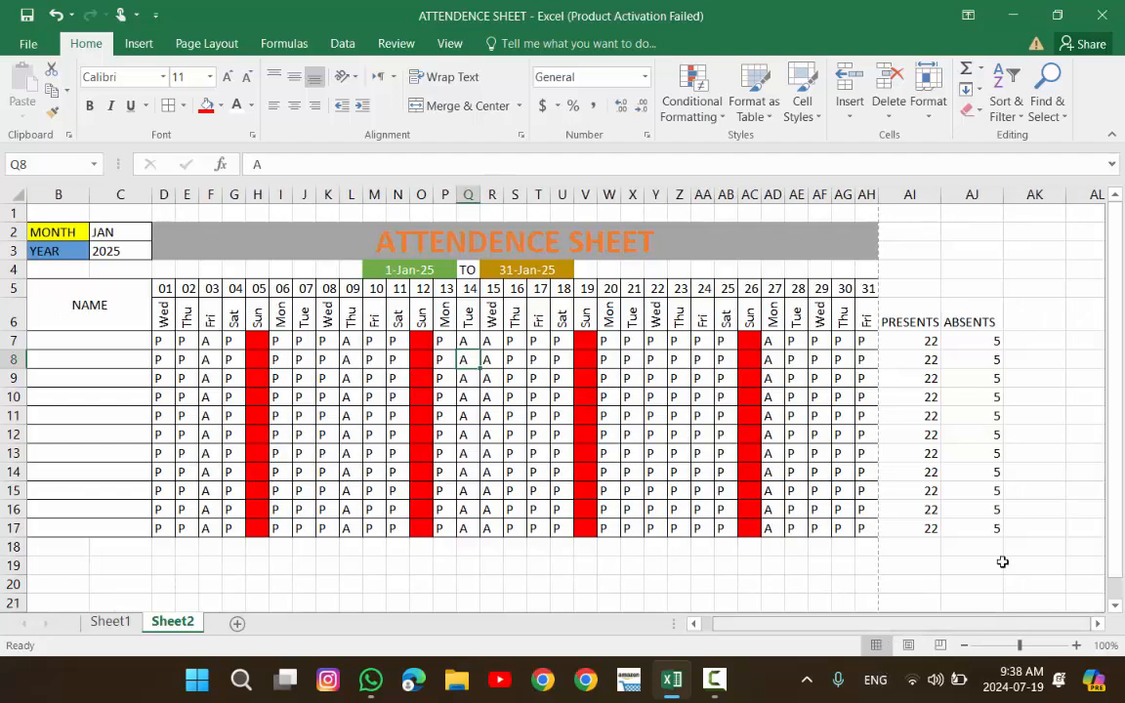
click(1027, 322)
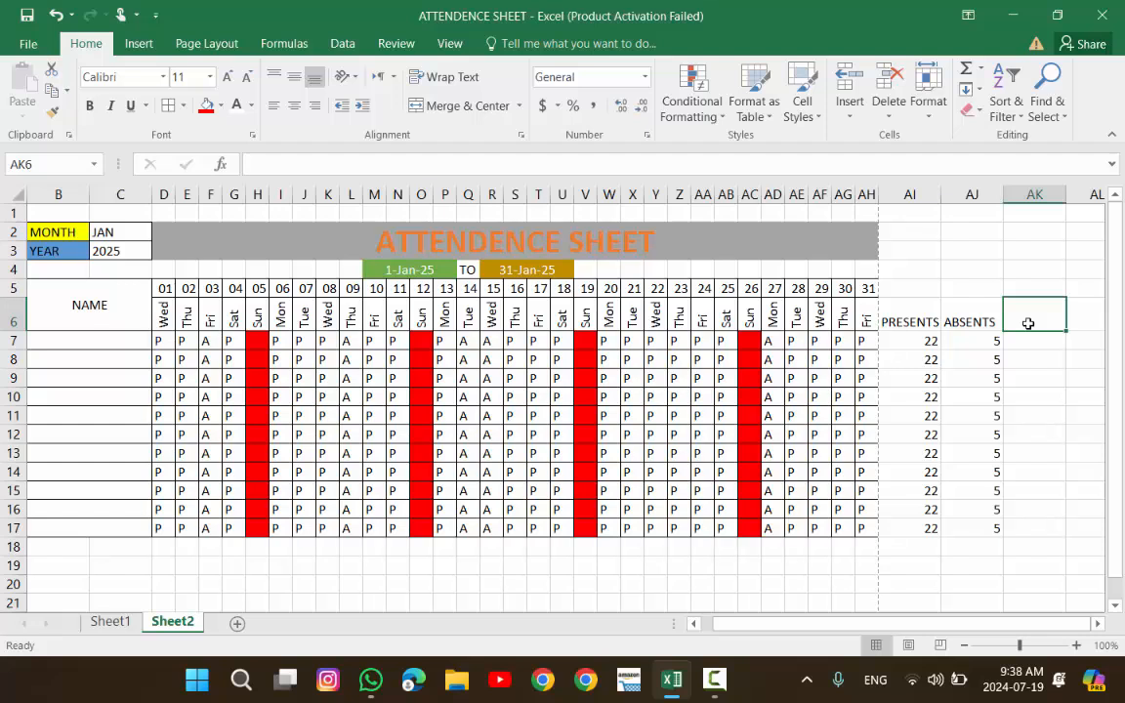
text(FINE)
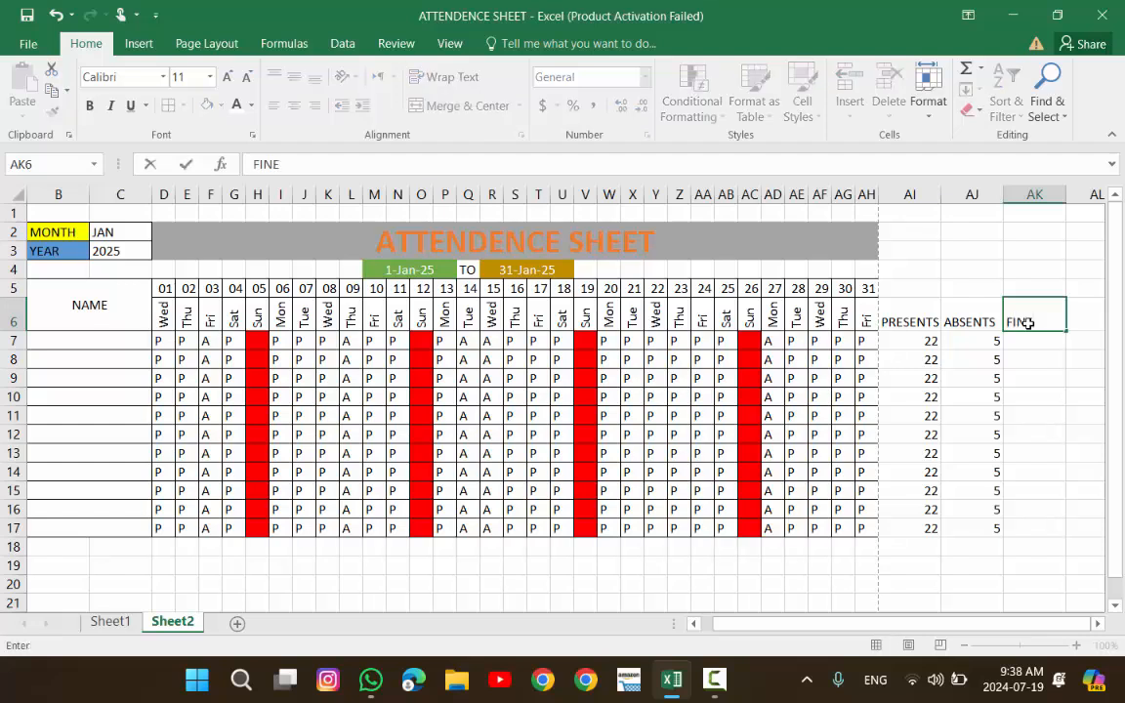
key(Return)
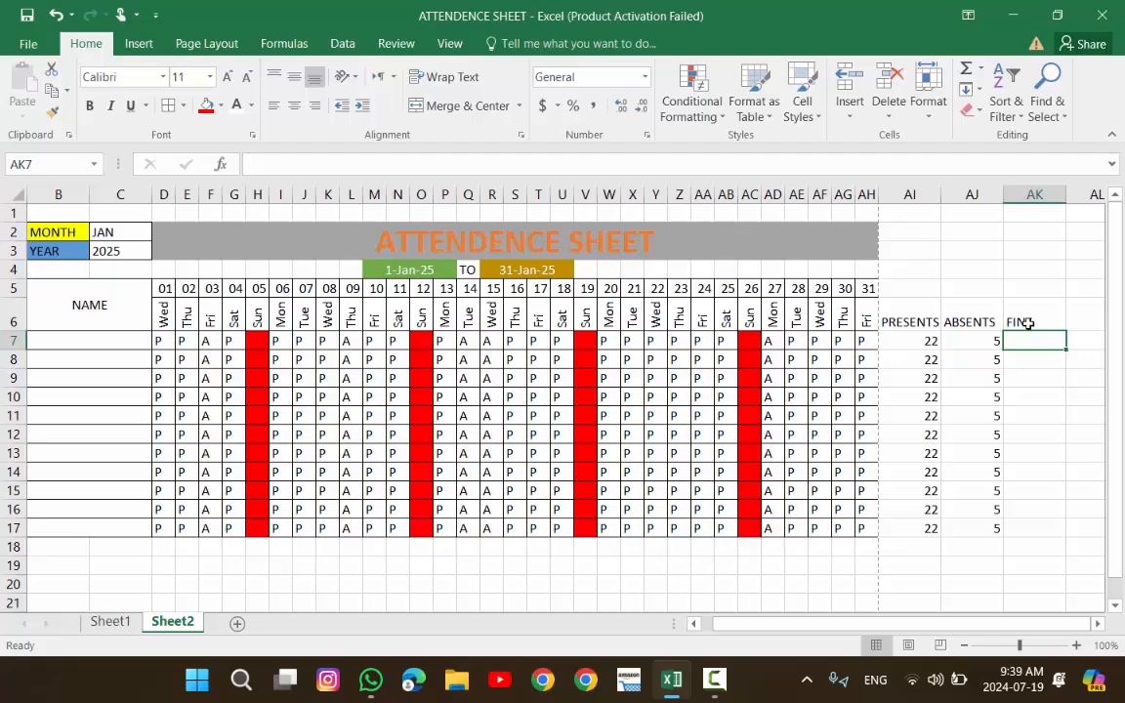
- Calculate the fine in AK7 with =AJ7*500 and copy the formula down to AK17
text(=)
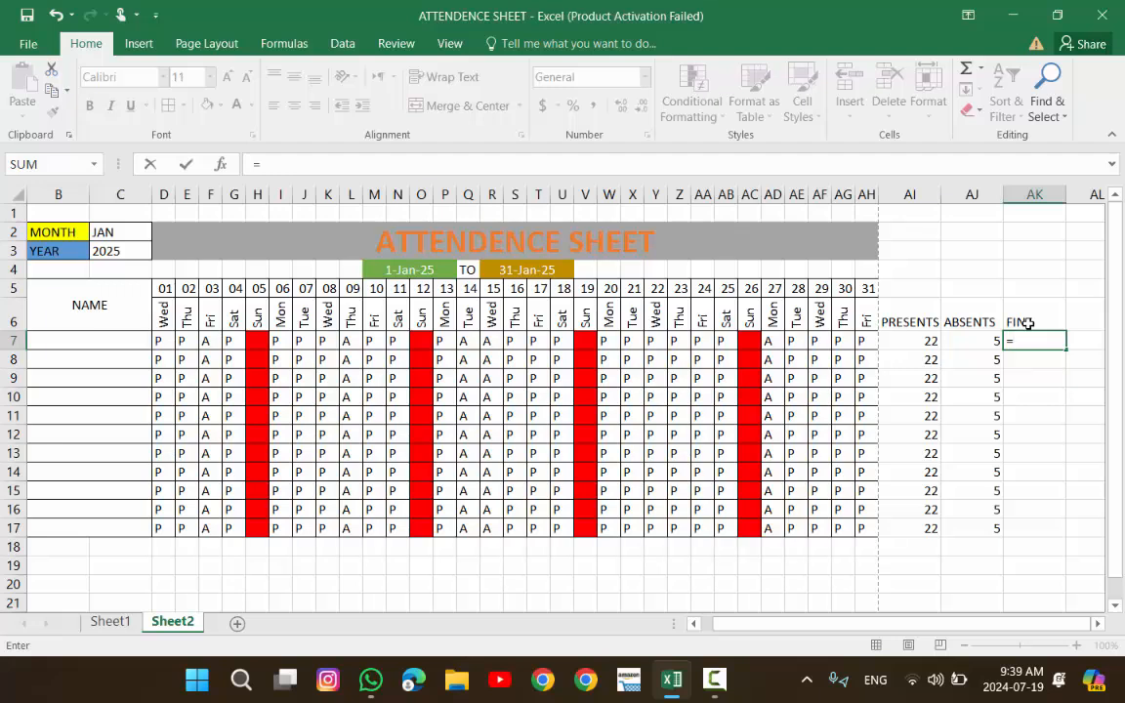
click(985, 345)
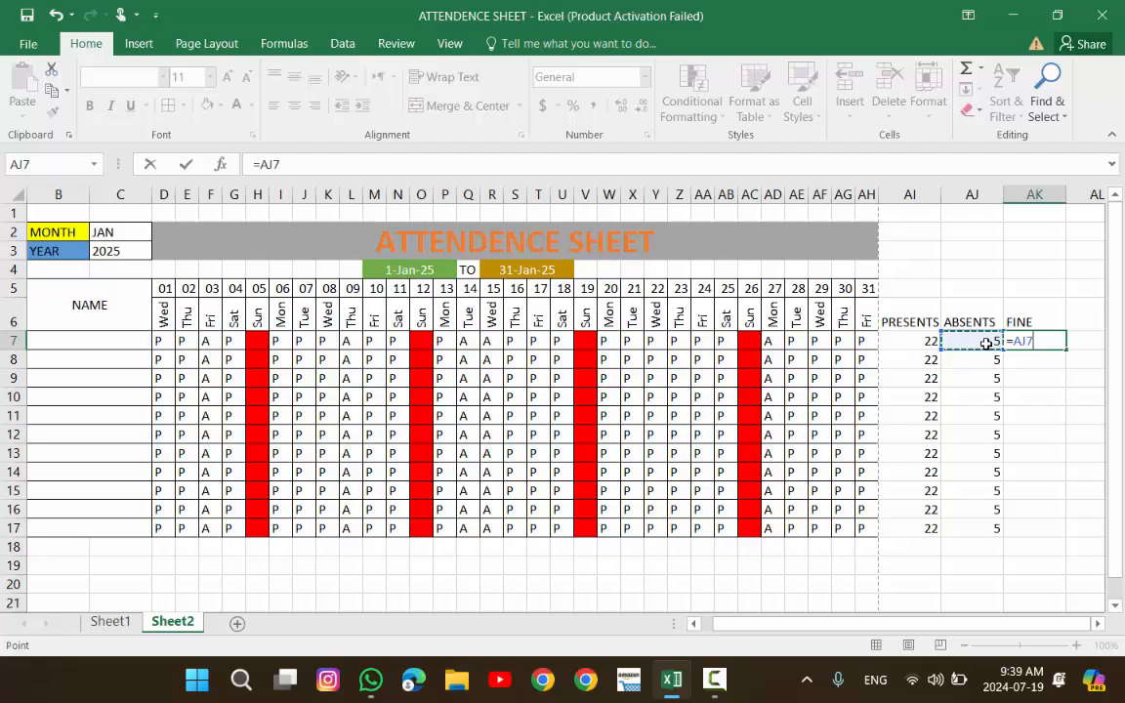
text(*)
text(500)
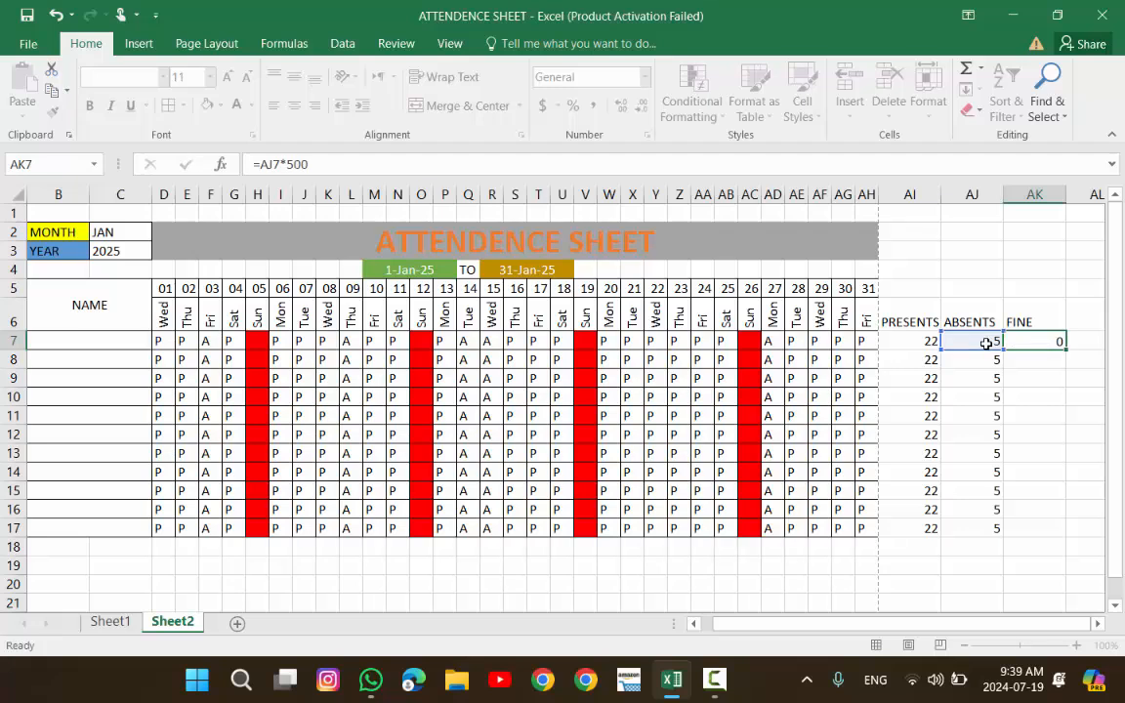
key(Return)
click(1034, 339)
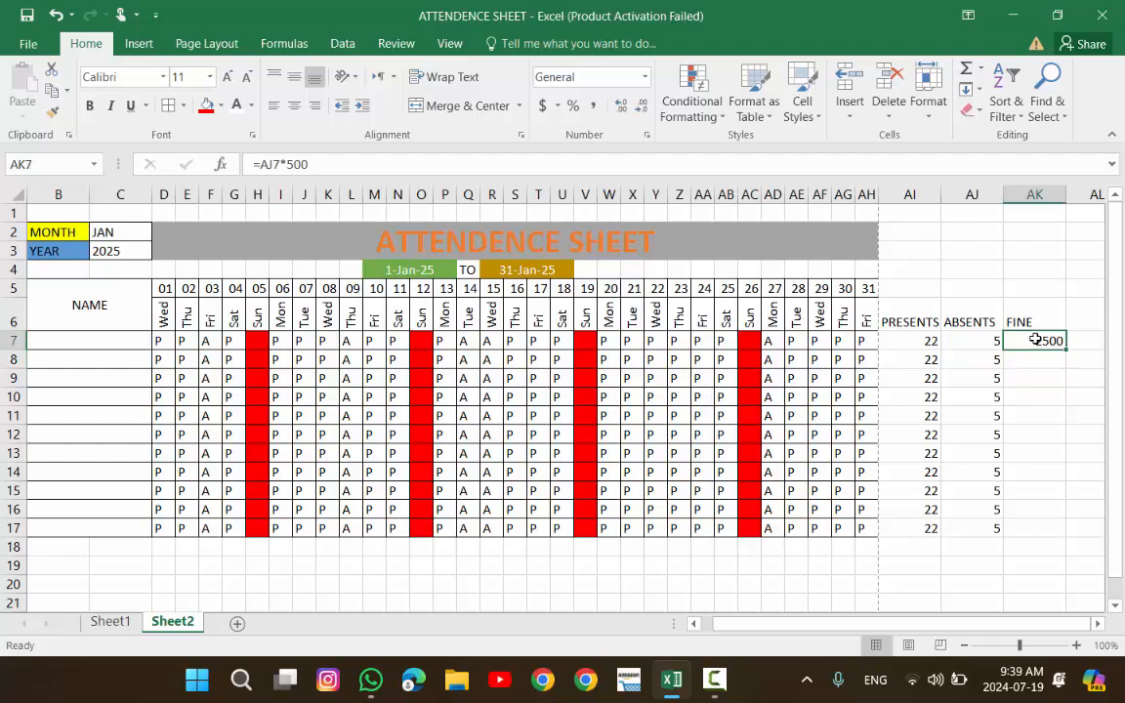
drag(1065, 344, 1057, 542)
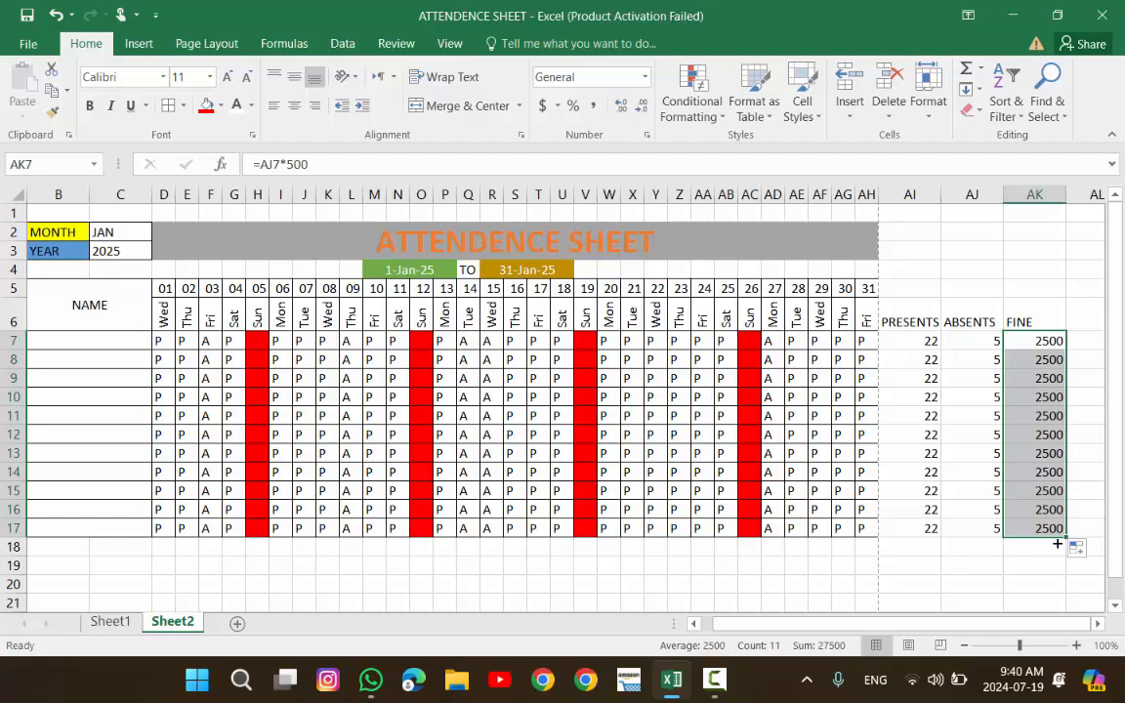
- Clear the attendance marks for dates 06 to 11 in rows 7 to 17
click(280, 341)
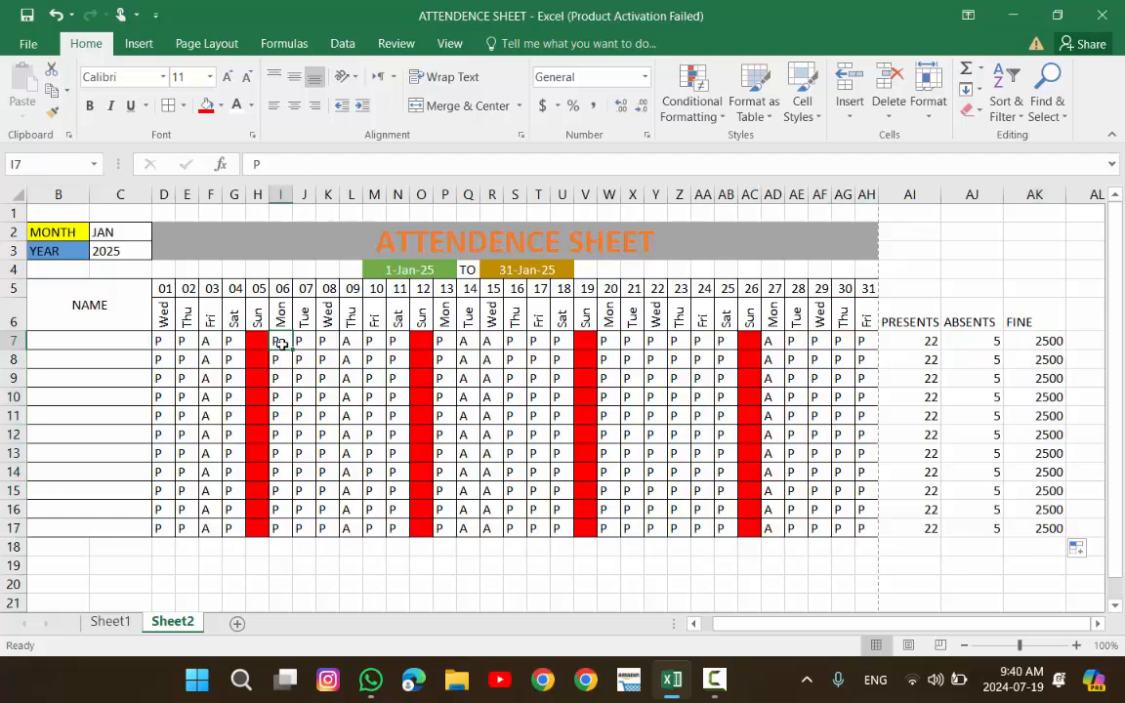
drag(280, 342, 394, 527)
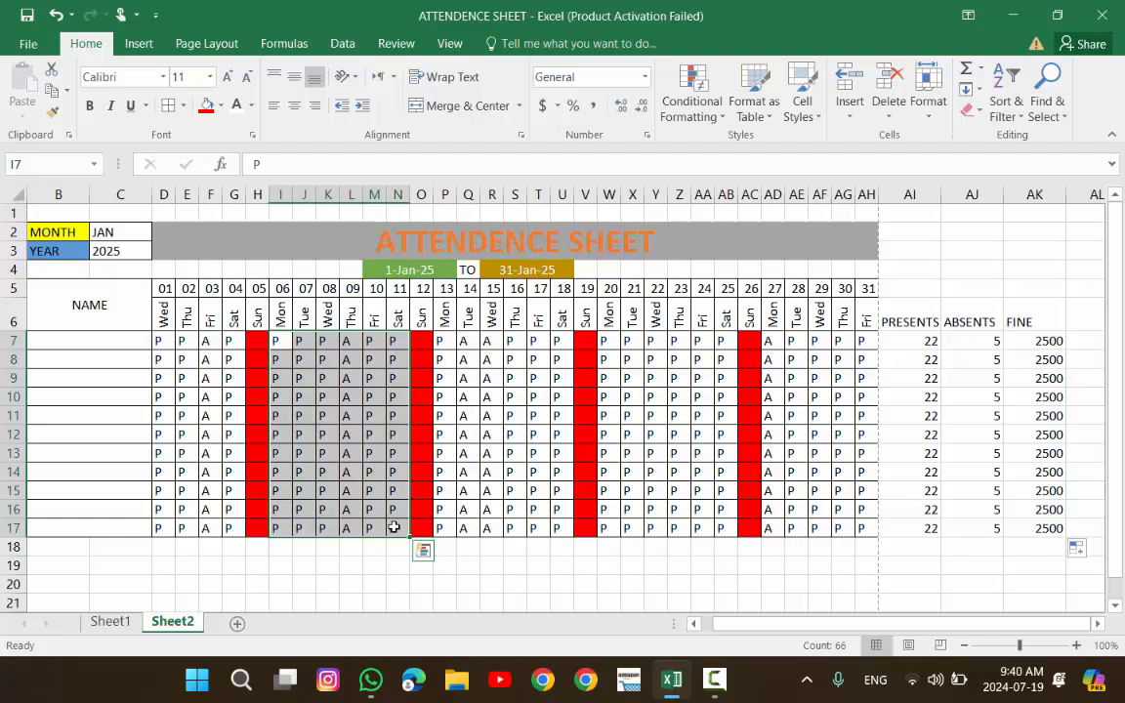
key(Delete)
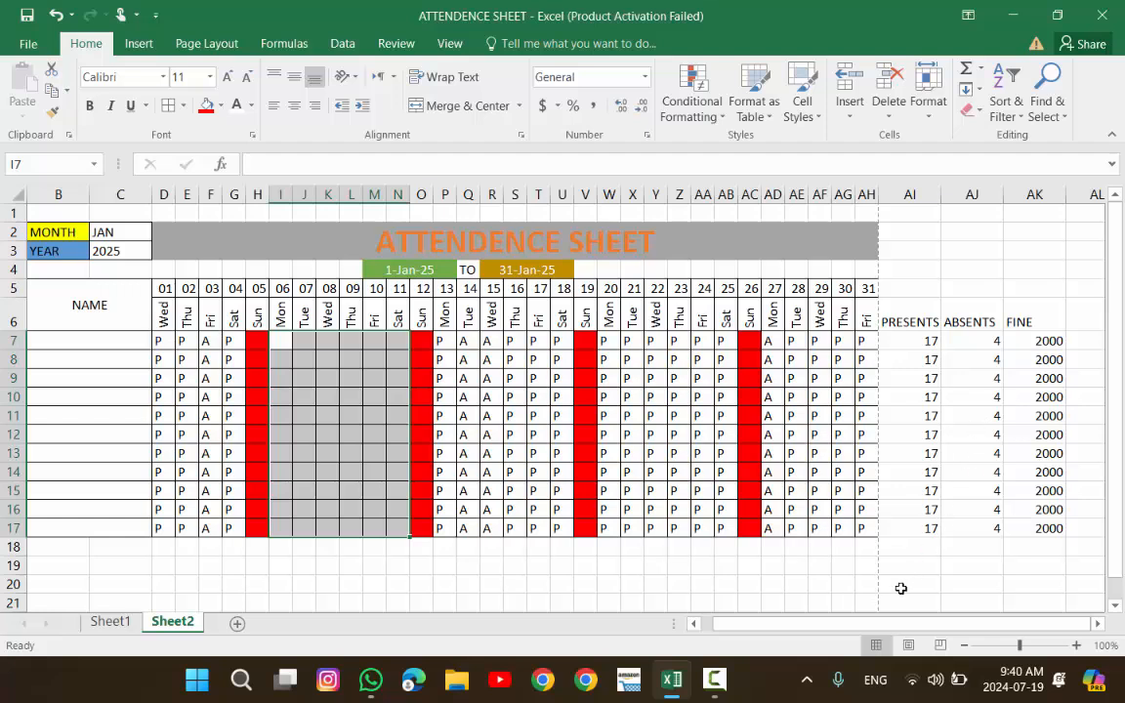
- Enter the heading FEE in capitals in AL6, beside the FINE heading
drag(929, 626, 929, 626)
click(1079, 322)
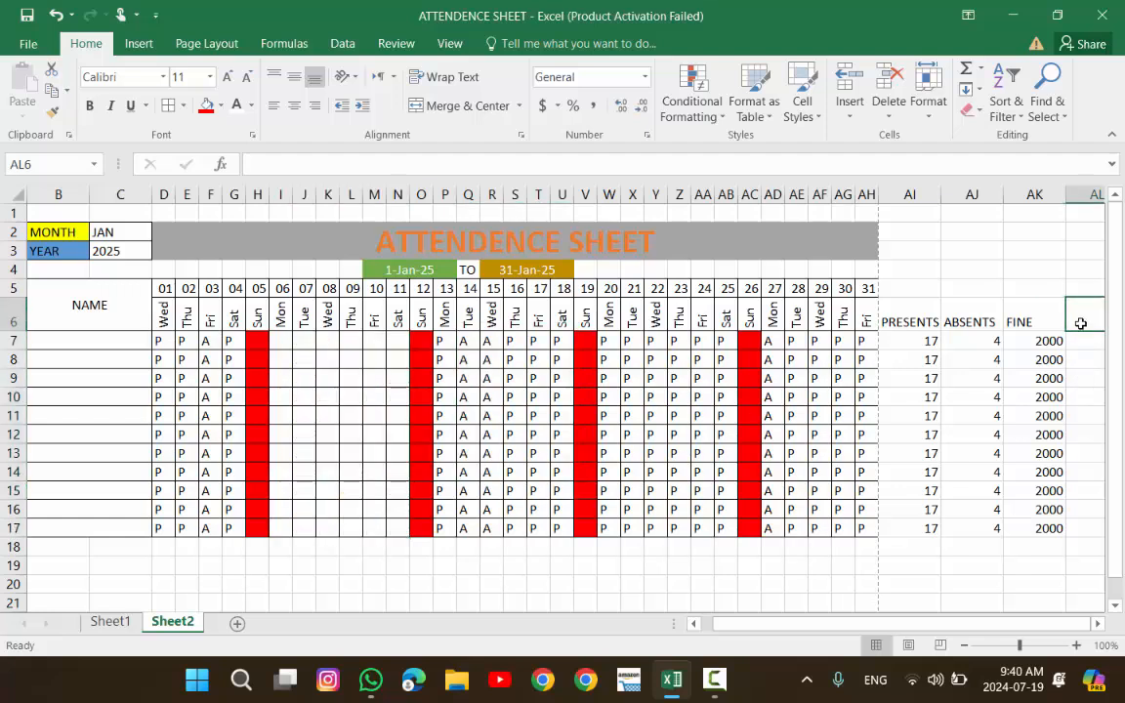
text(fee)
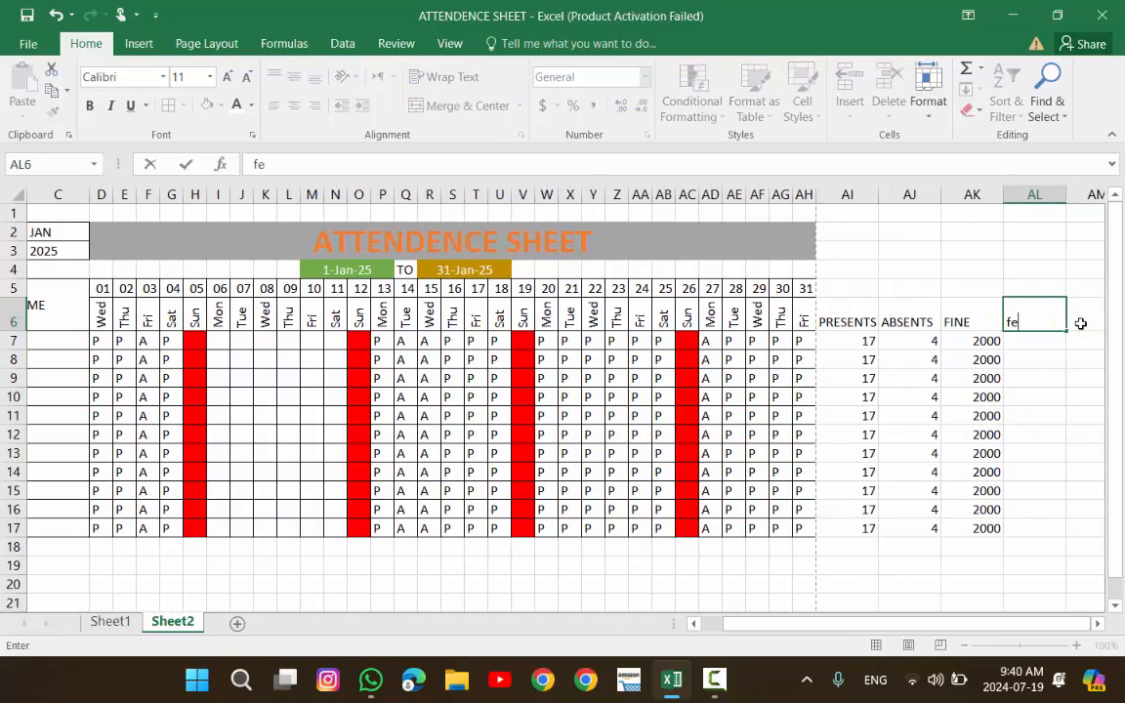
key(BackSpace)
key(BackSpace)
key(BackSpace)
text(FEE)
key(Return)
- Enter a fee of 10000 in AL7 and fill it down to AL17
text(10000)
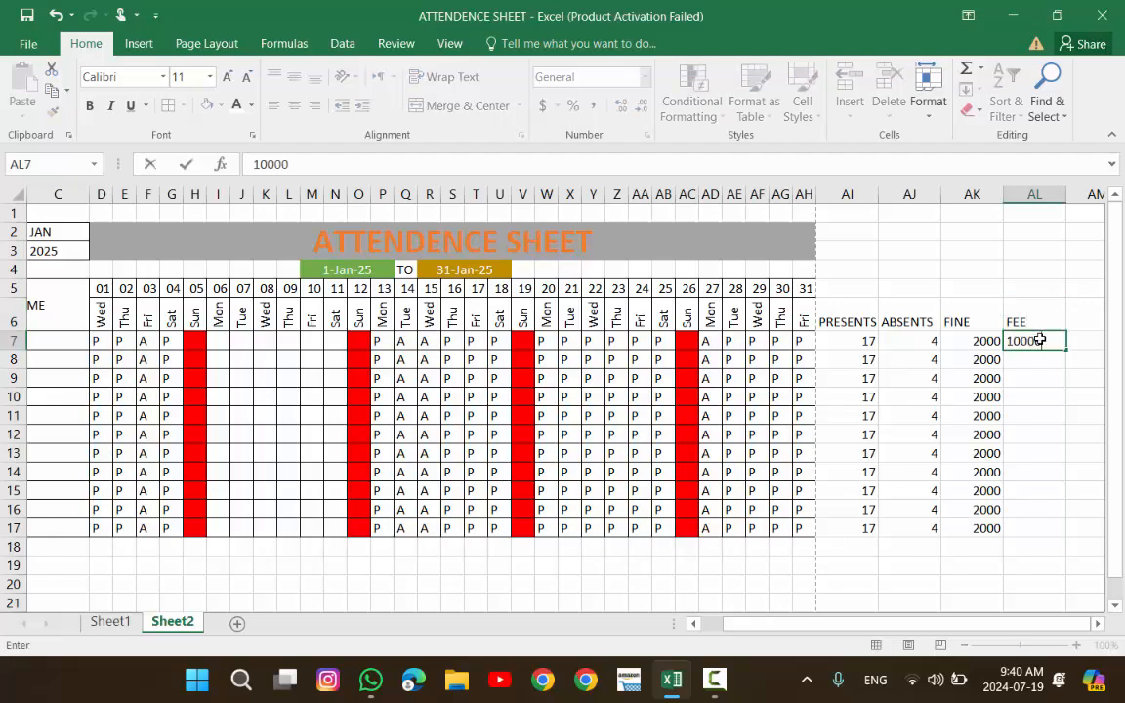
key(Return)
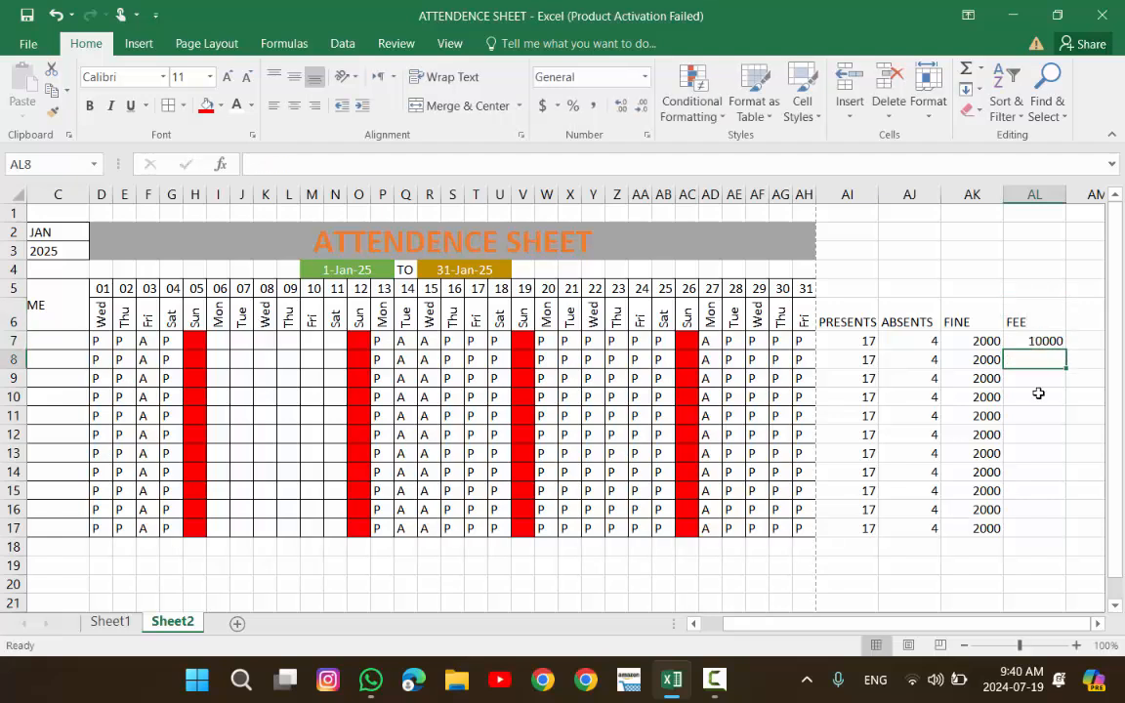
drag(1037, 342, 1027, 535)
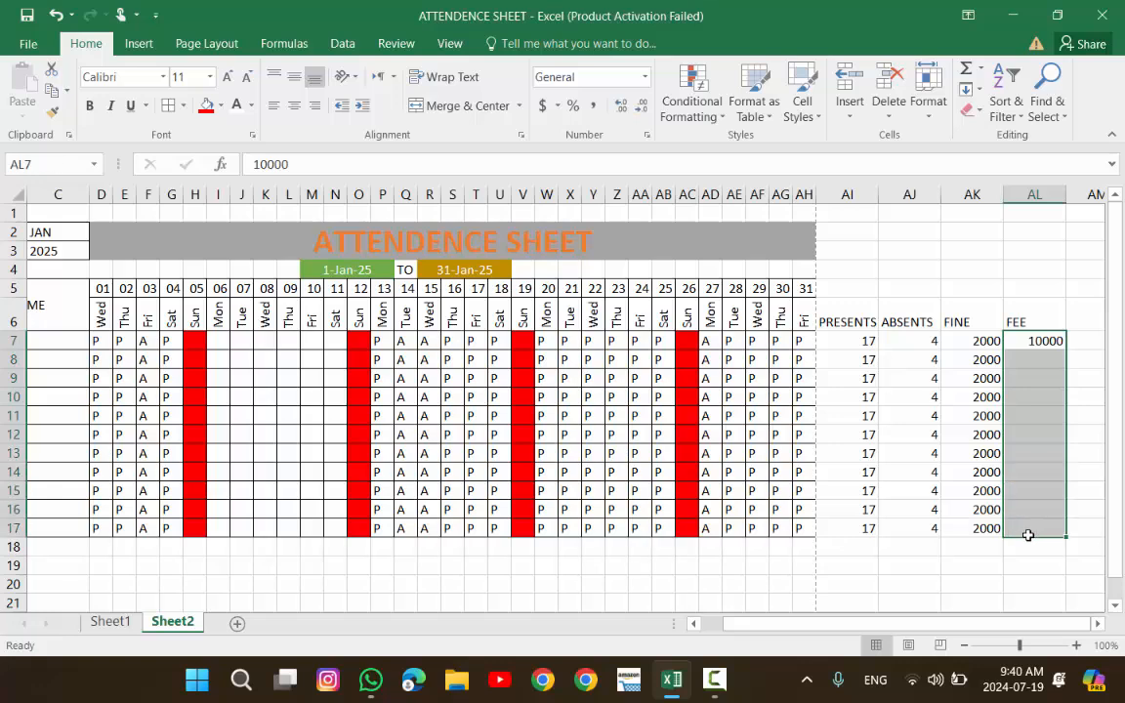
key(ctrl+d)
- Enter the heading TOTAL FEE in capitals in AM6, beside the FEE heading
click(1085, 328)
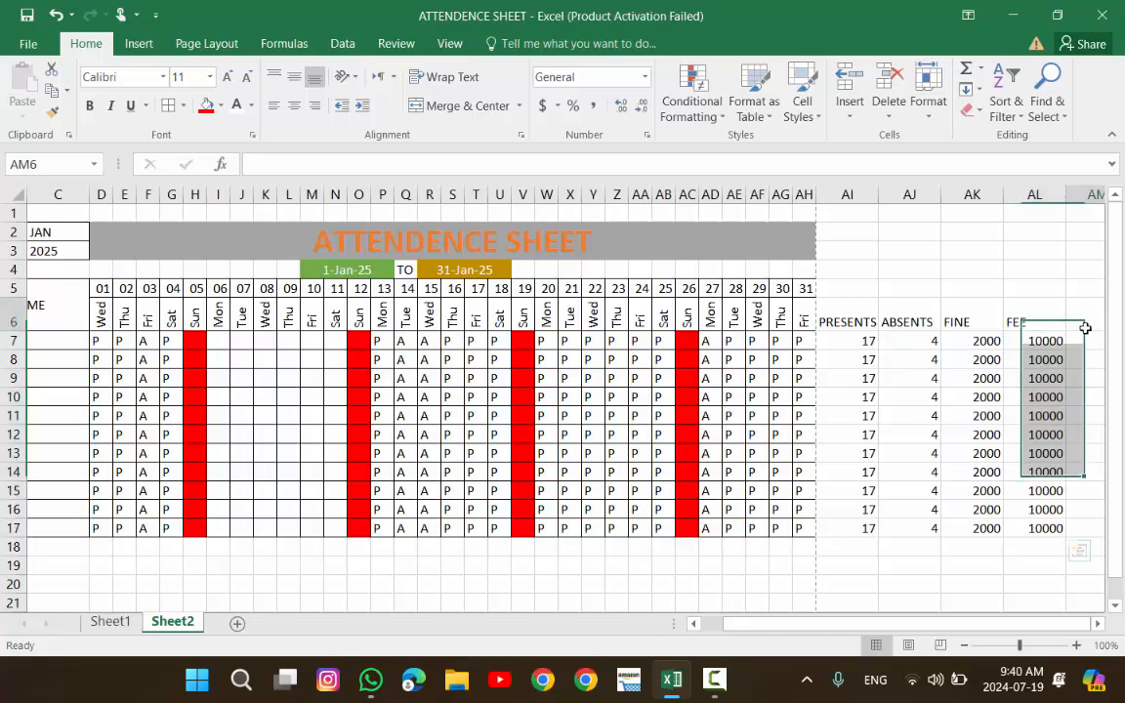
text(=)
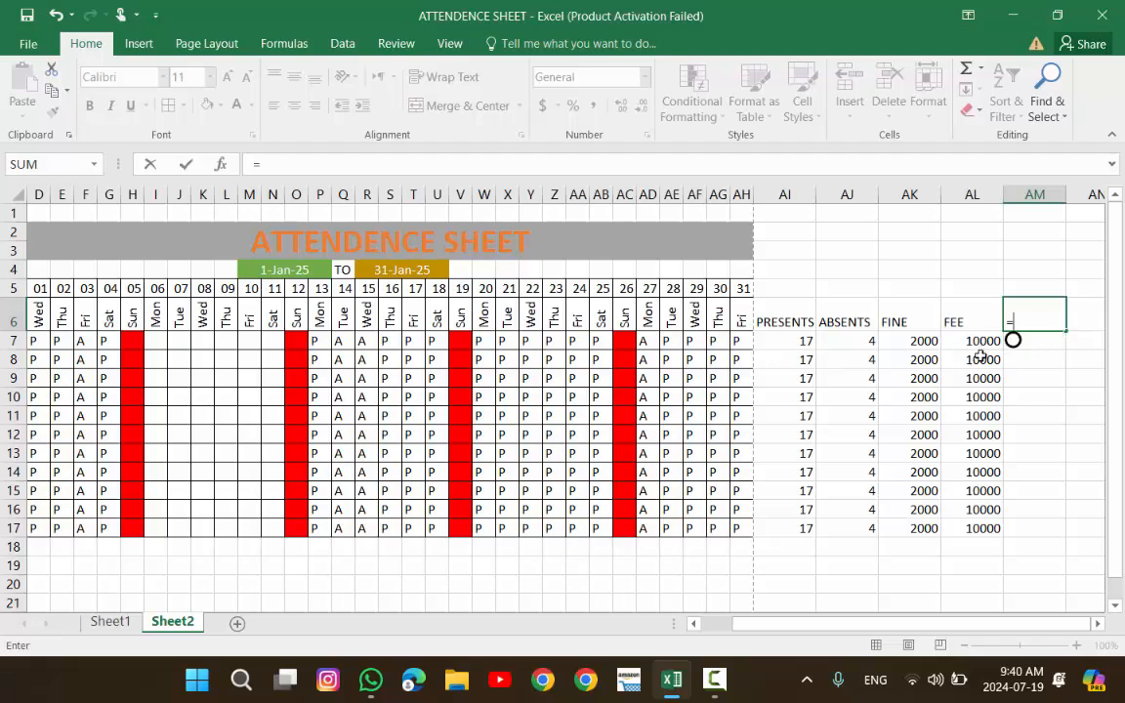
key(BackSpace)
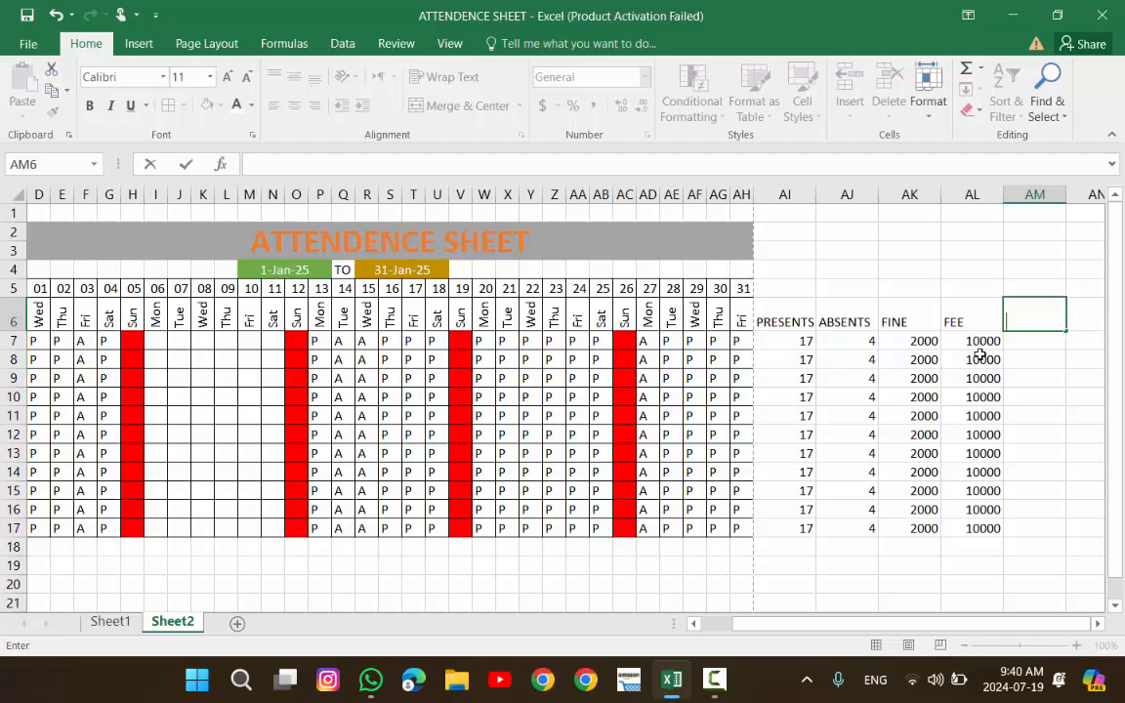
text(TOTAL FEE)
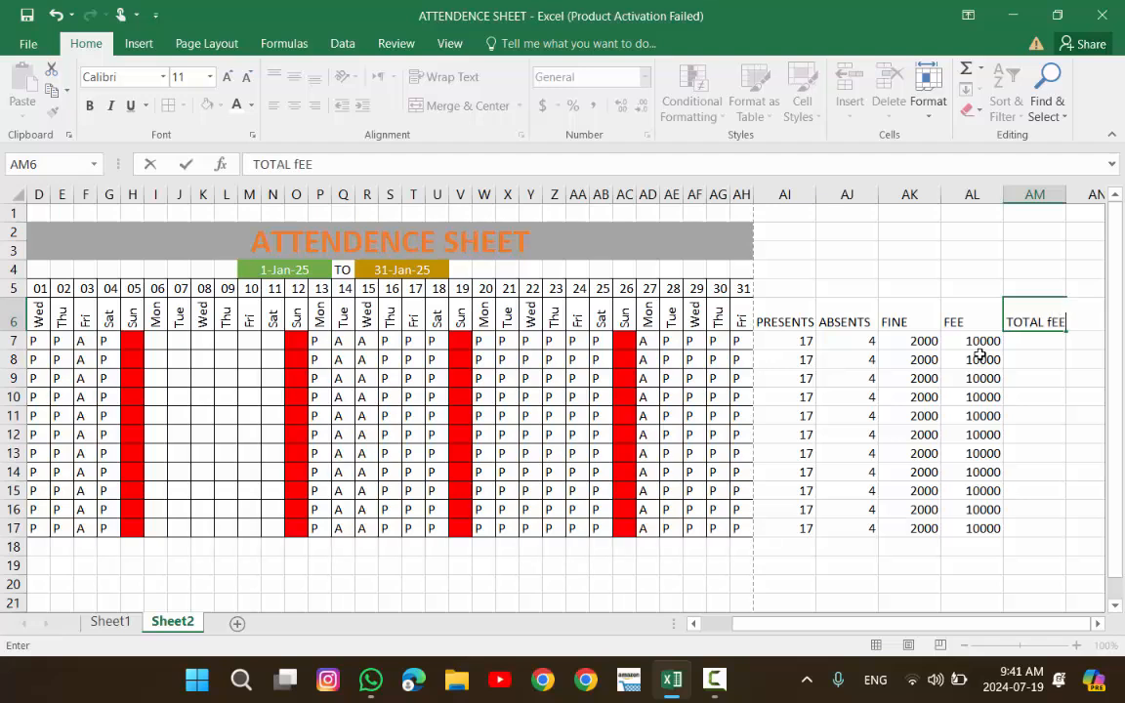
key(BackSpace)
key(BackSpace)
key(BackSpace)
text(FEE)
key(Return)
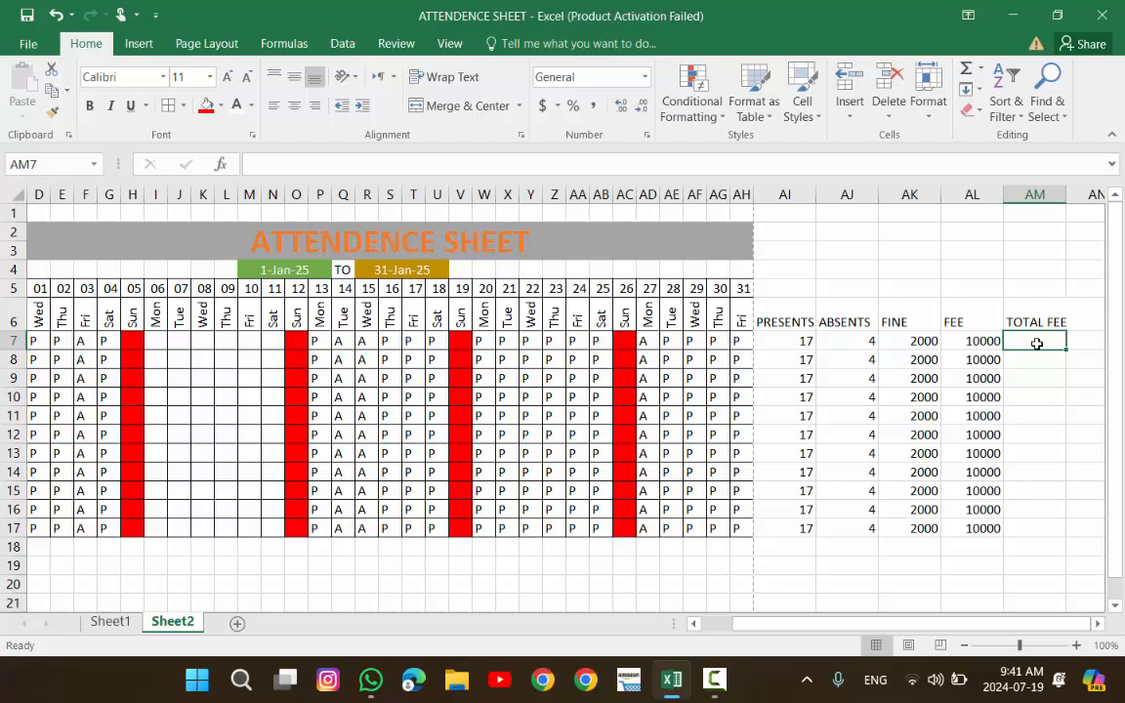
- Add fee and fine in AM7 with =AL7+AK7 and copy the formula down to AM17
text(=)
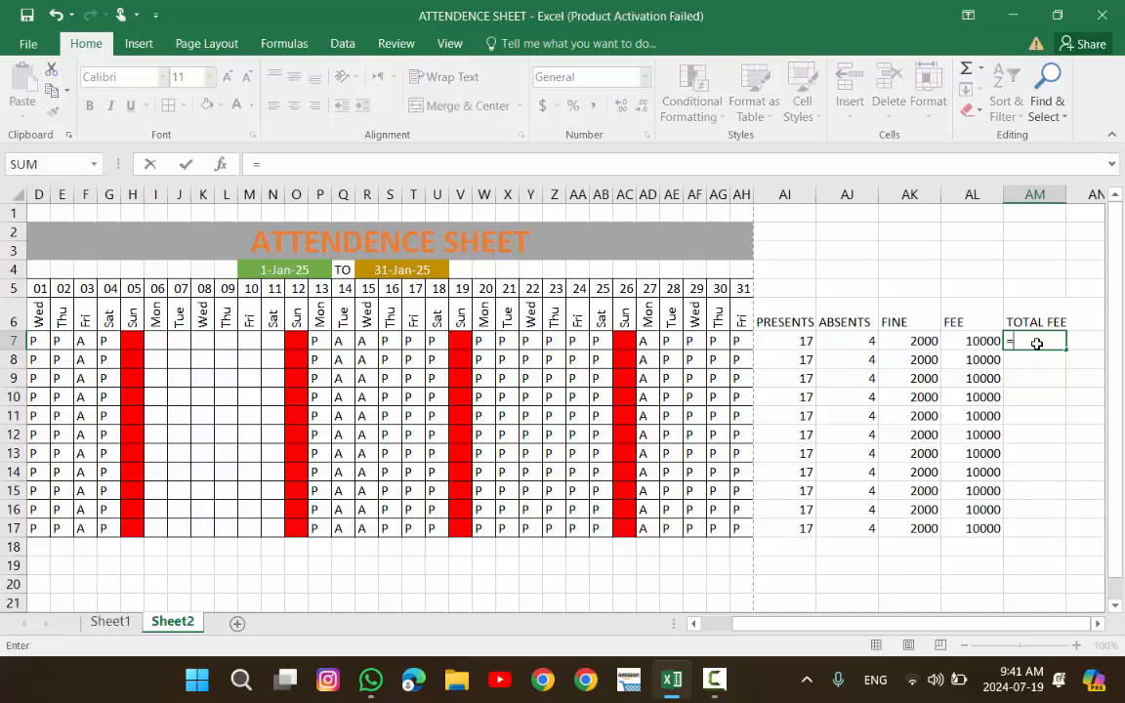
click(979, 340)
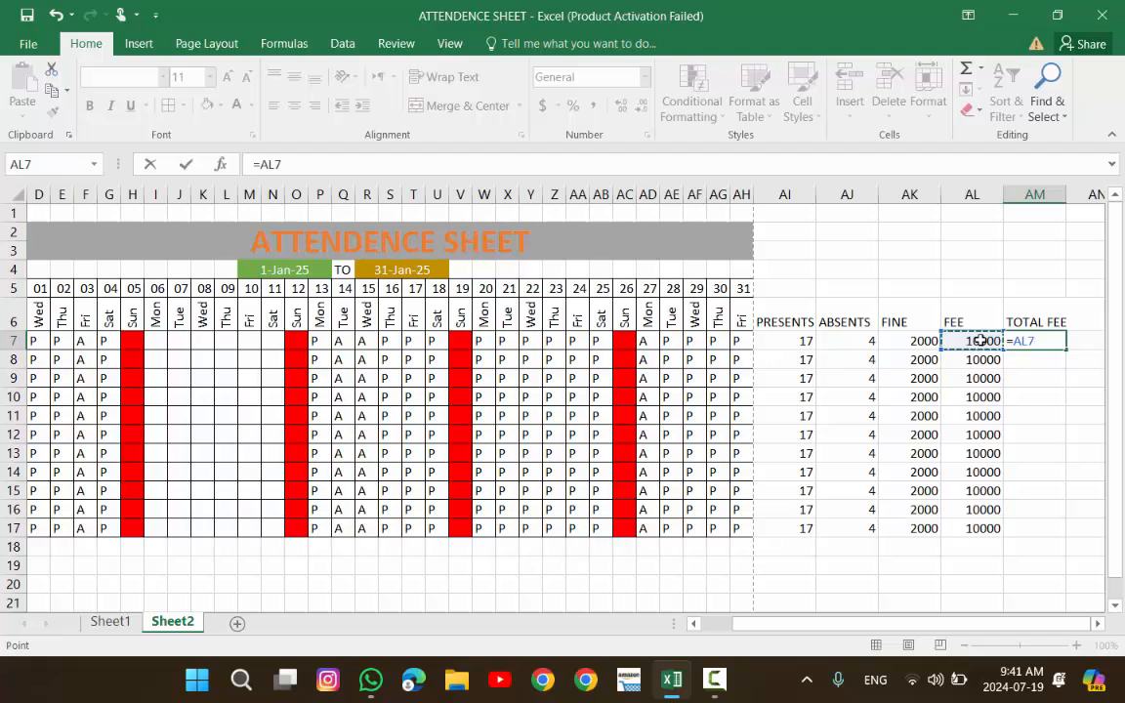
text(+)
click(918, 341)
key(Return)
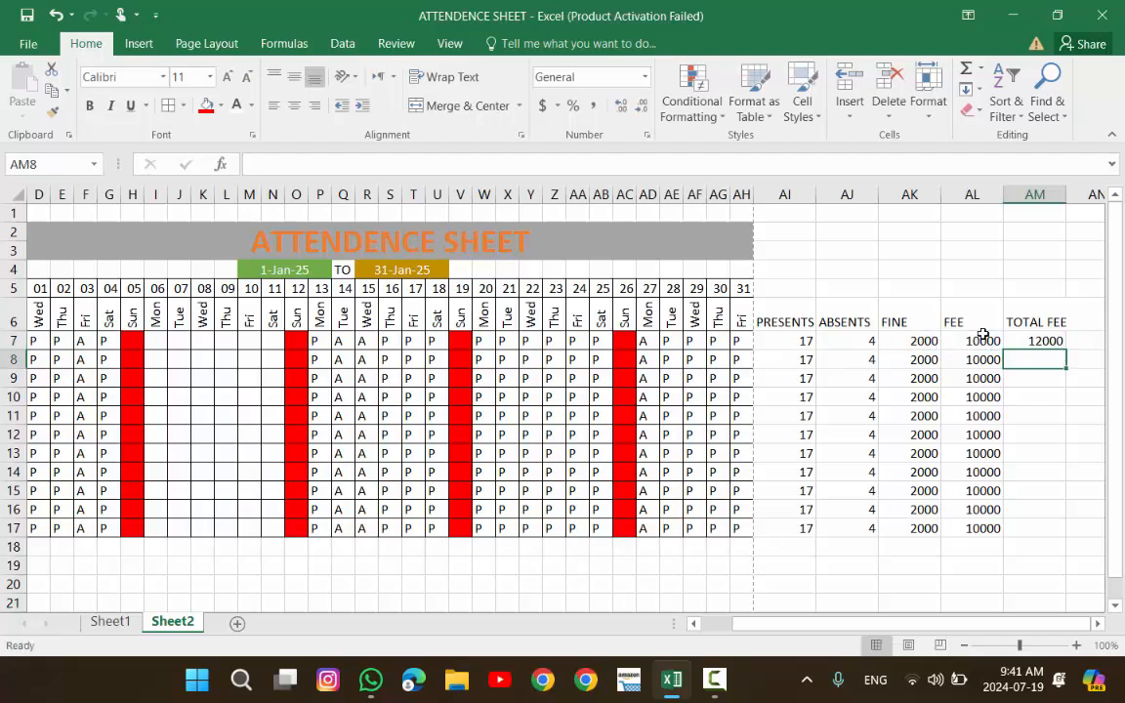
click(1021, 339)
drag(1066, 349, 1061, 534)
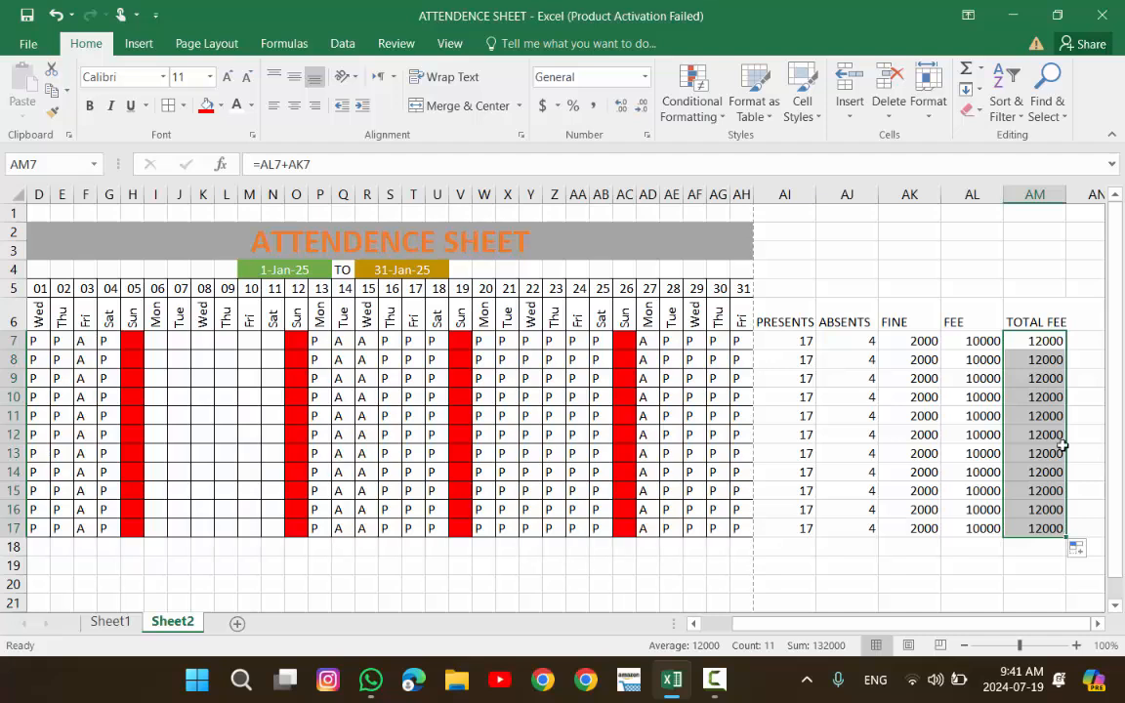
- Rename the heading in AL6 to STIPEND and the heading in AM6 to TOTAL
click(971, 324)
text(STPEN)
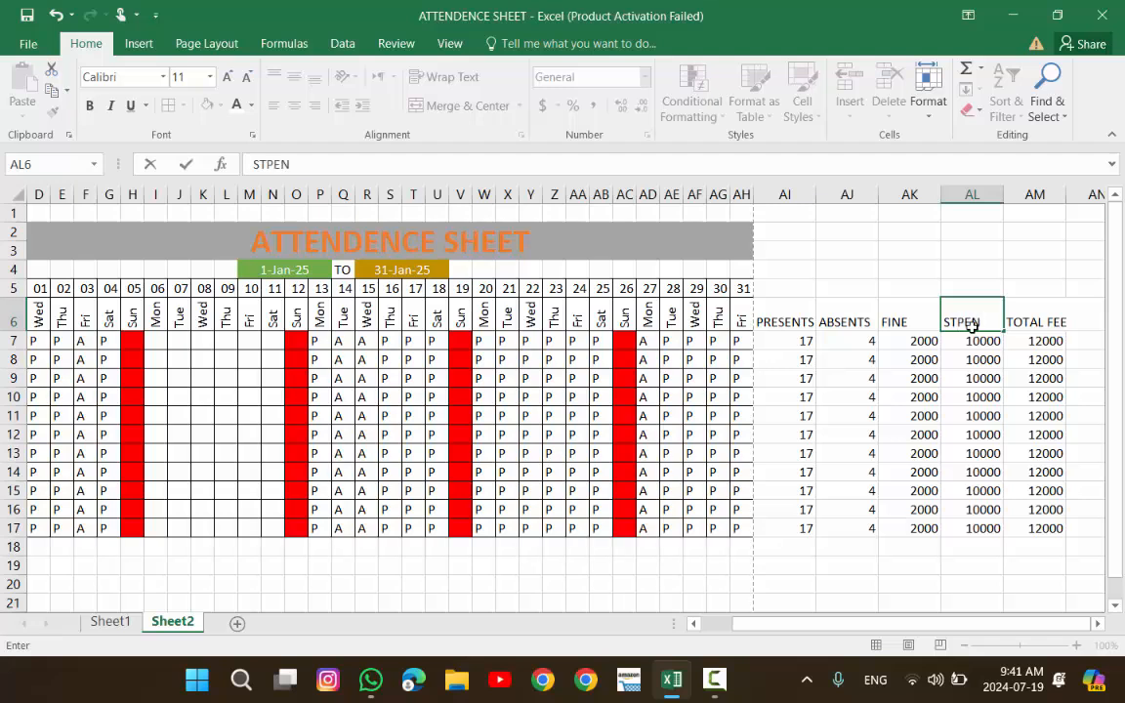
text(D)
click(963, 322)
text(I)
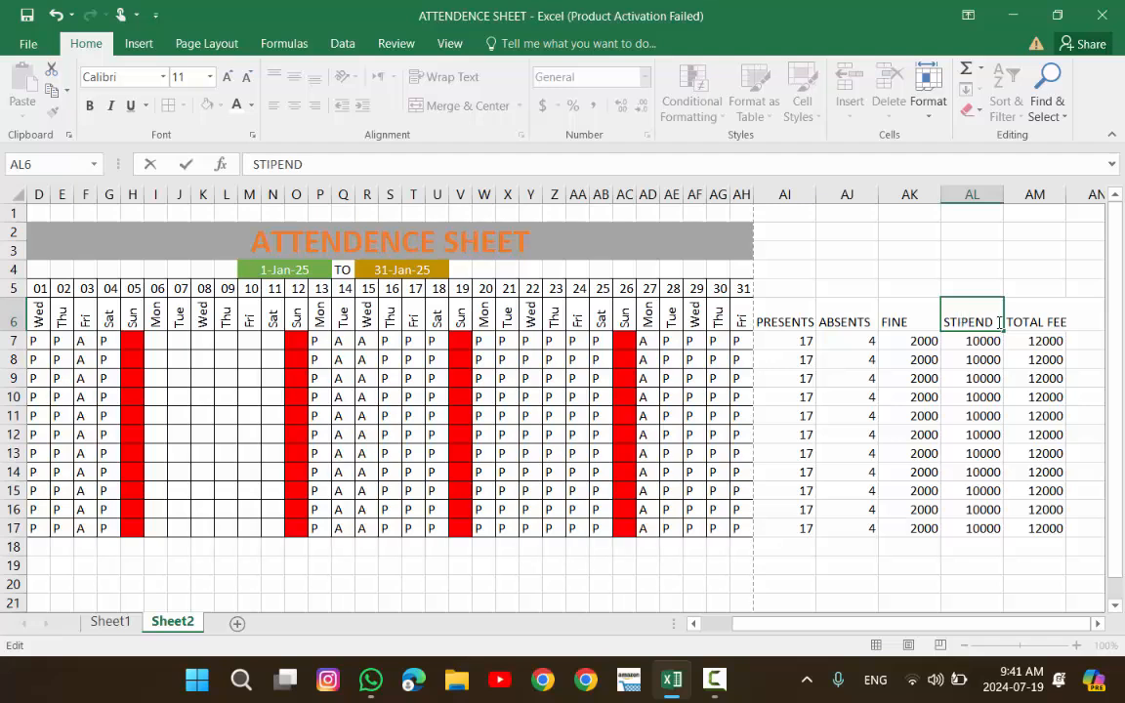
click(1021, 321)
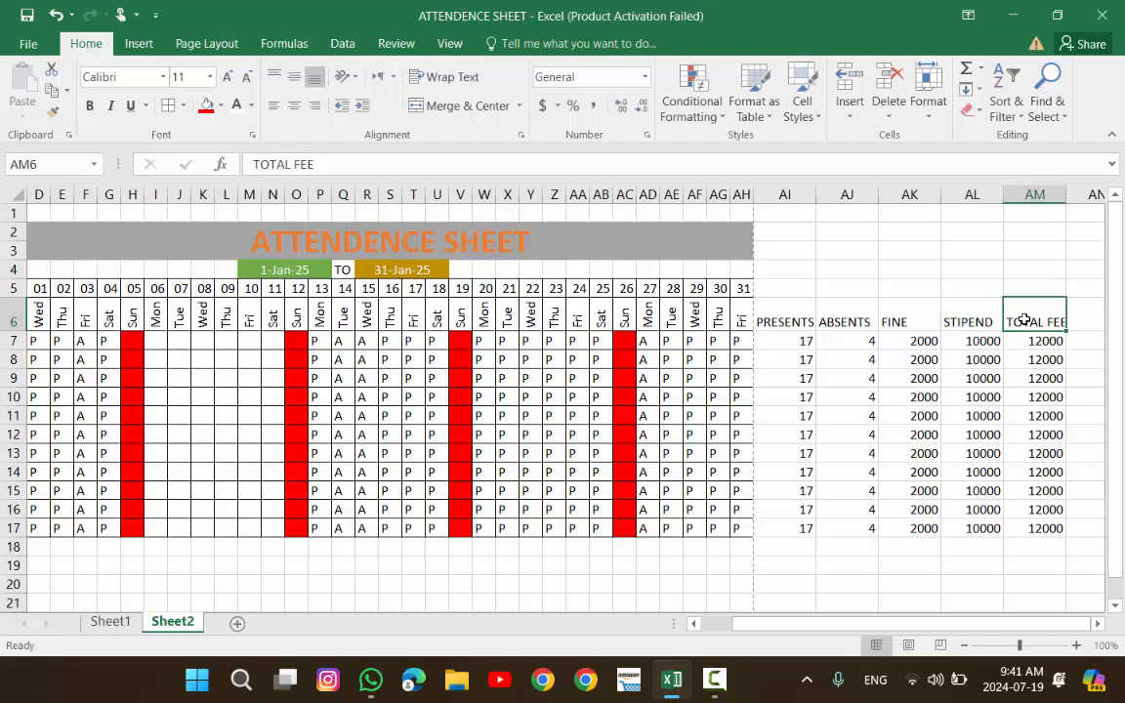
text(TOTAL)
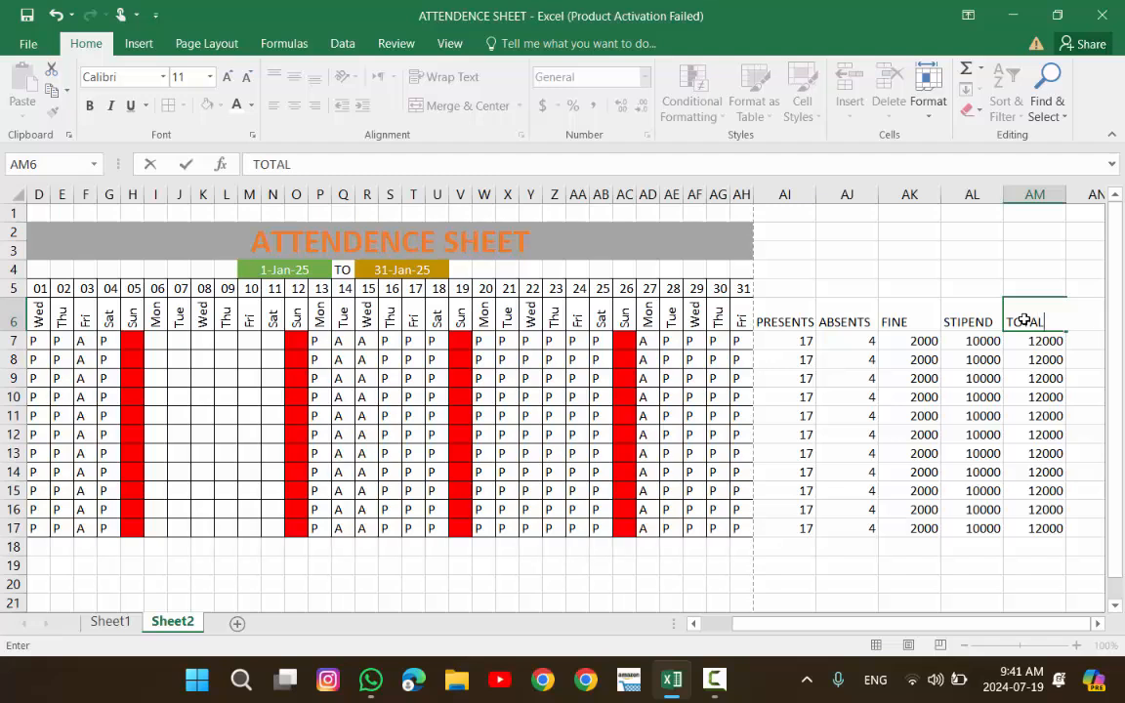
- Change the AM7 formula to subtract the fine, =AL7-AK7, and copy it down to AM17
click(1045, 340)
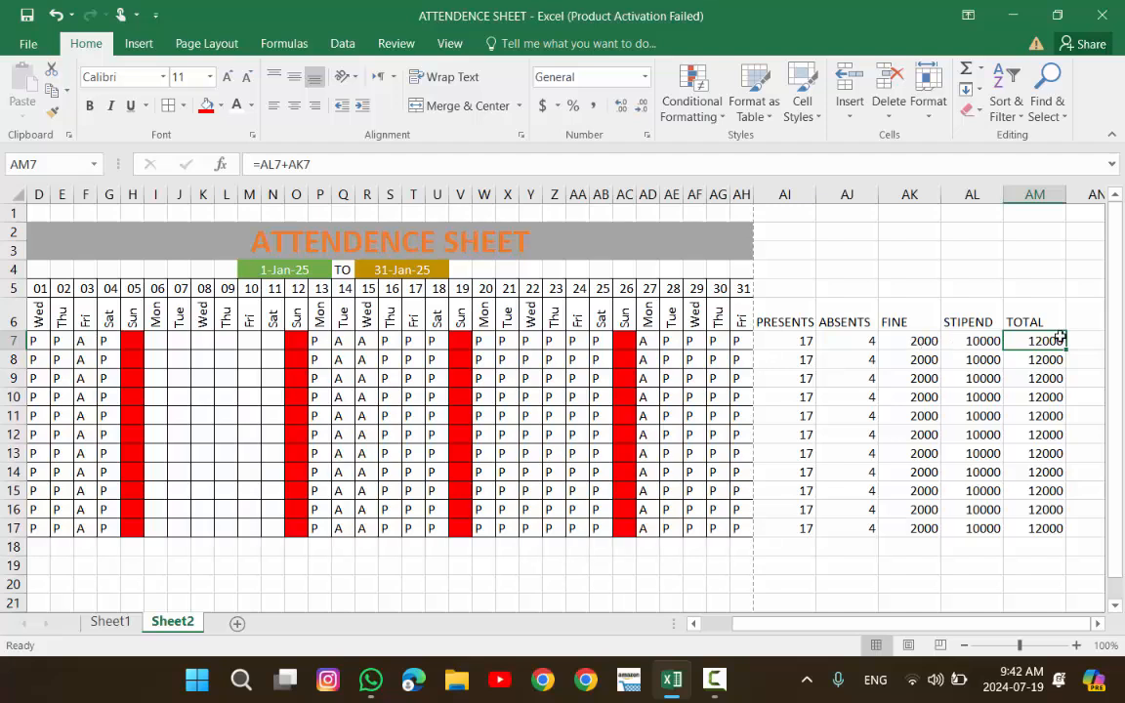
click(291, 165)
key(BackSpace)
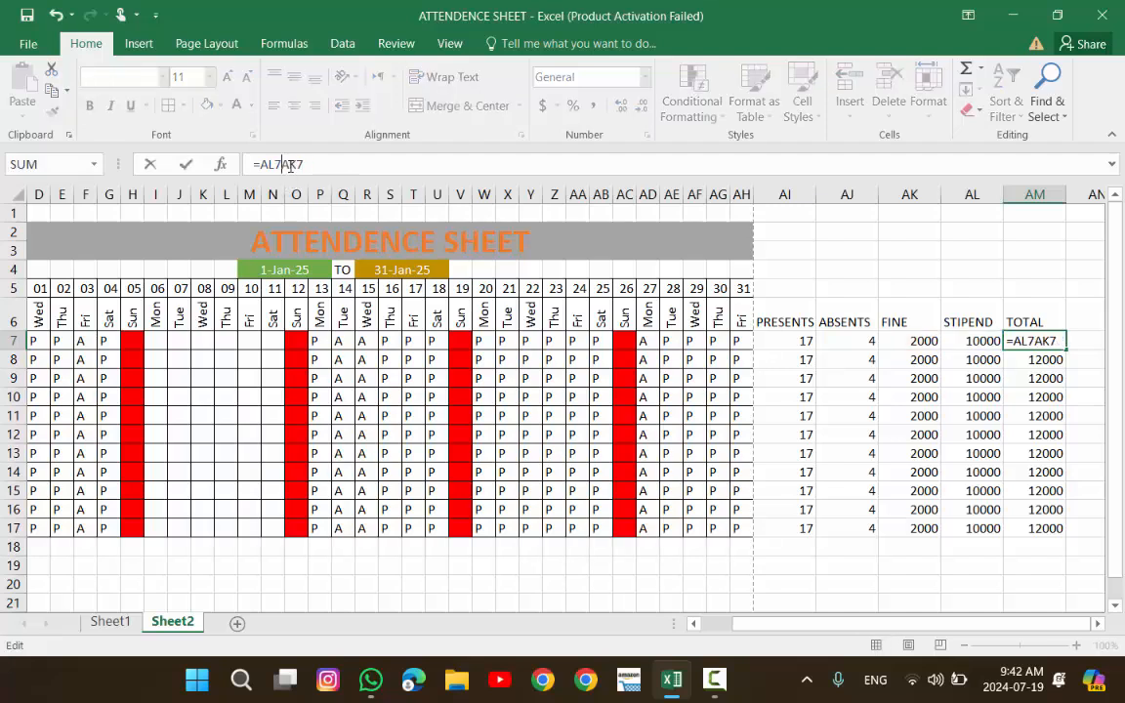
text(-)
key(Return)
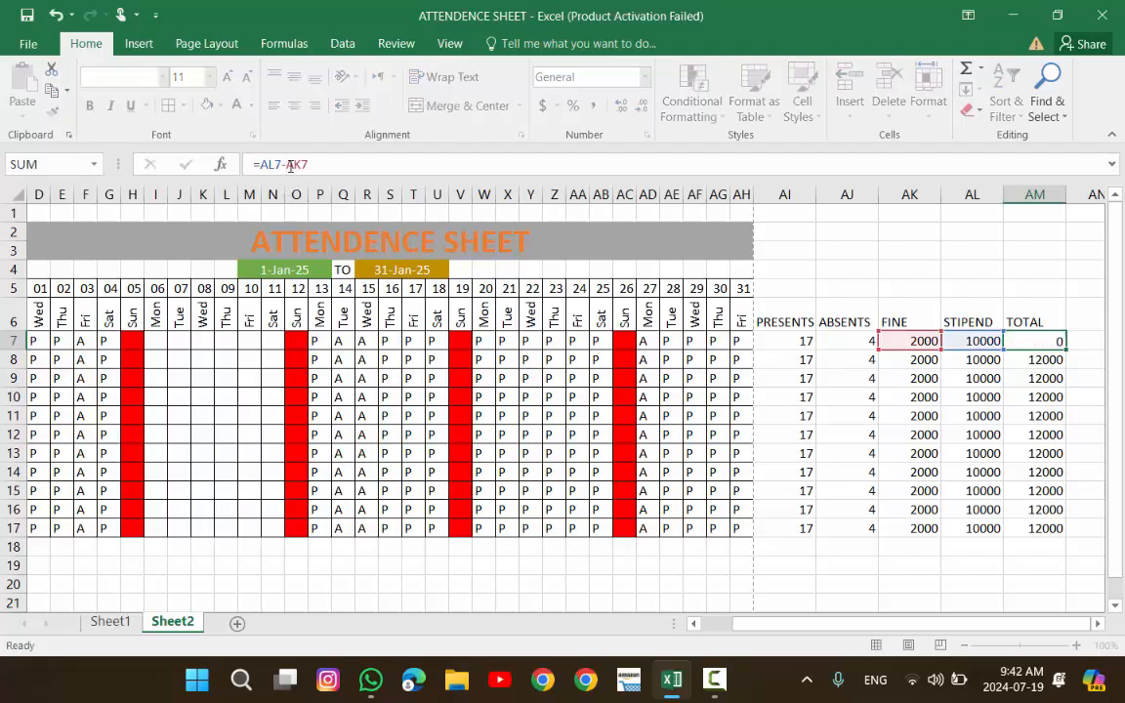
click(1053, 341)
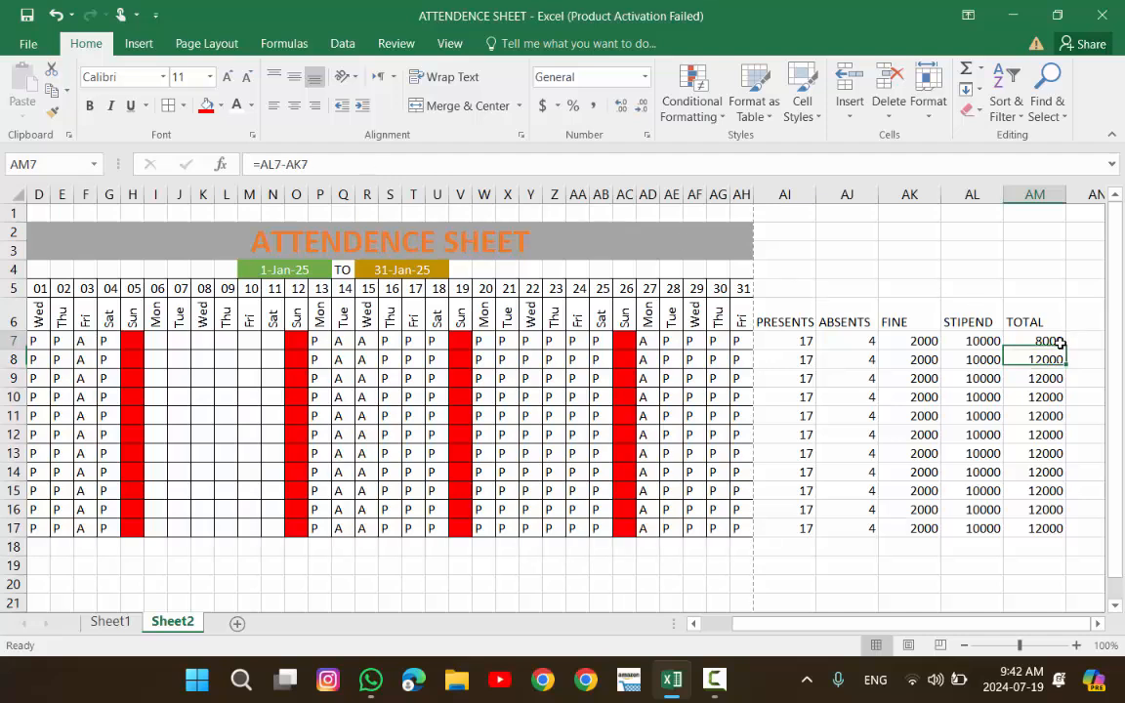
drag(1065, 351, 1066, 539)
click(1037, 510)
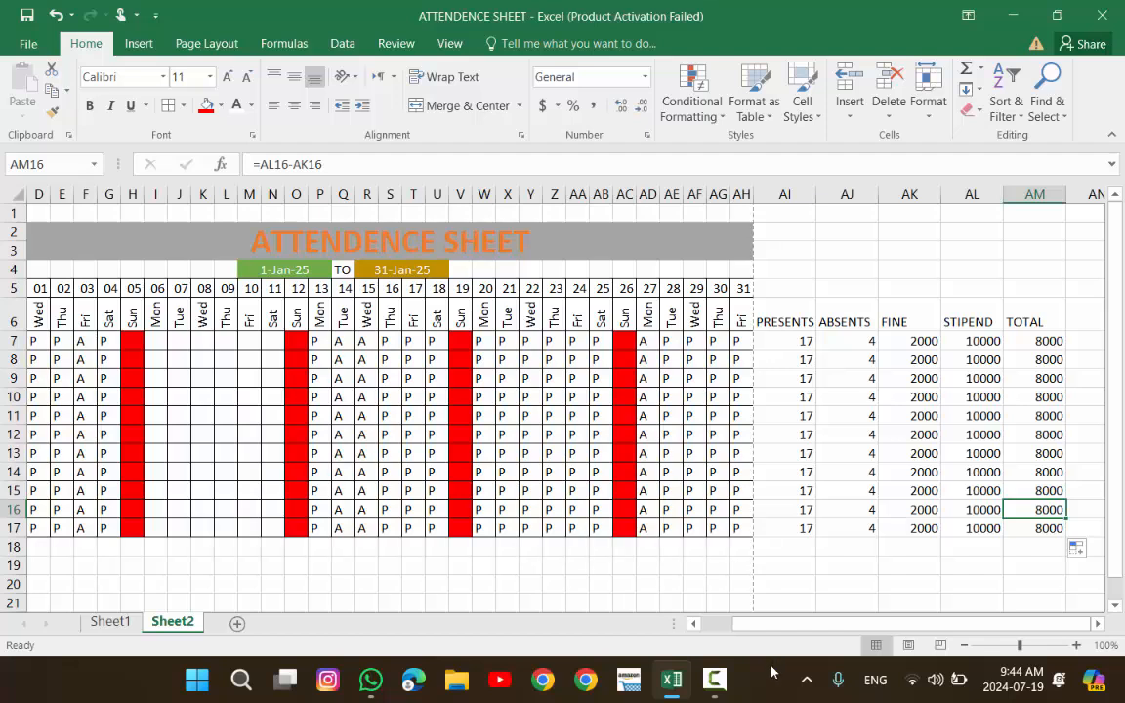
- Apply borders to all cells of the summary block AI6:AM17, from PRESENTS to TOTAL
click(714, 678)
drag(771, 315, 1034, 527)
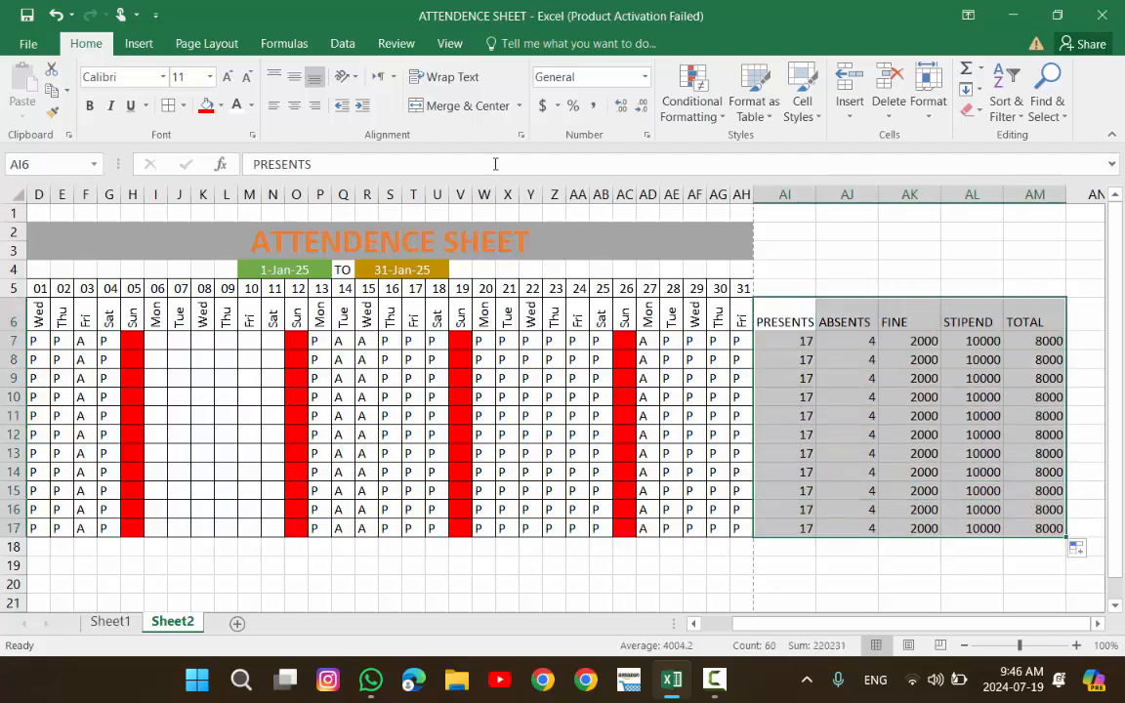
click(166, 106)
click(791, 471)
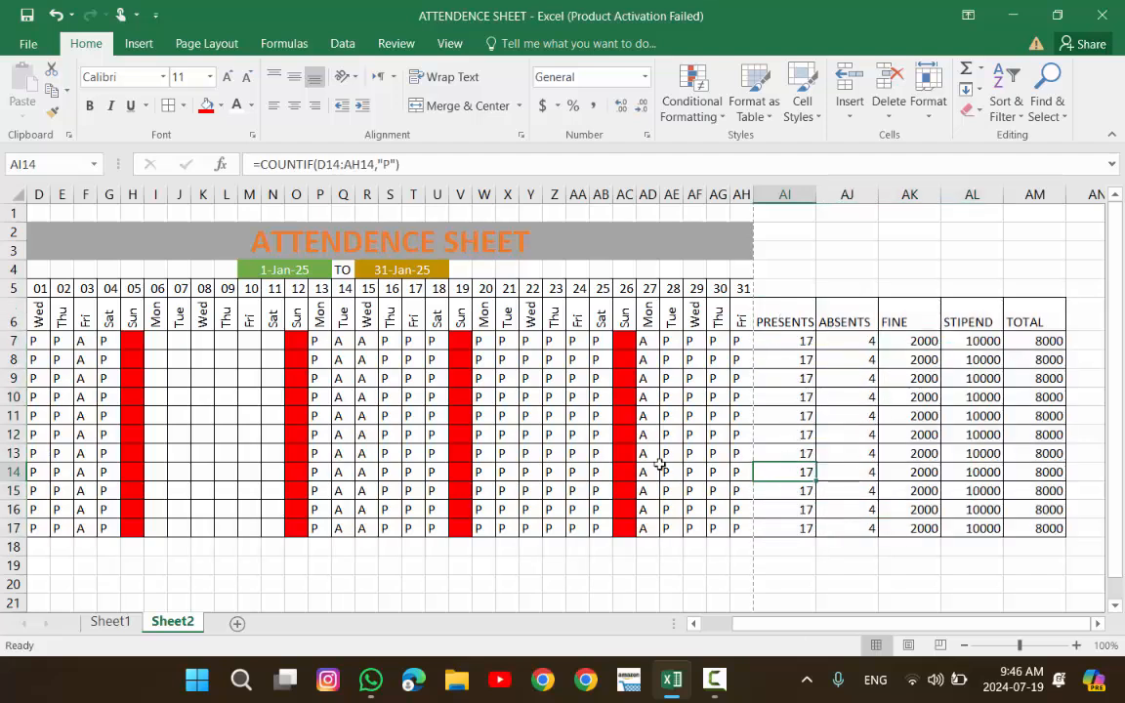
drag(781, 625, 739, 637)
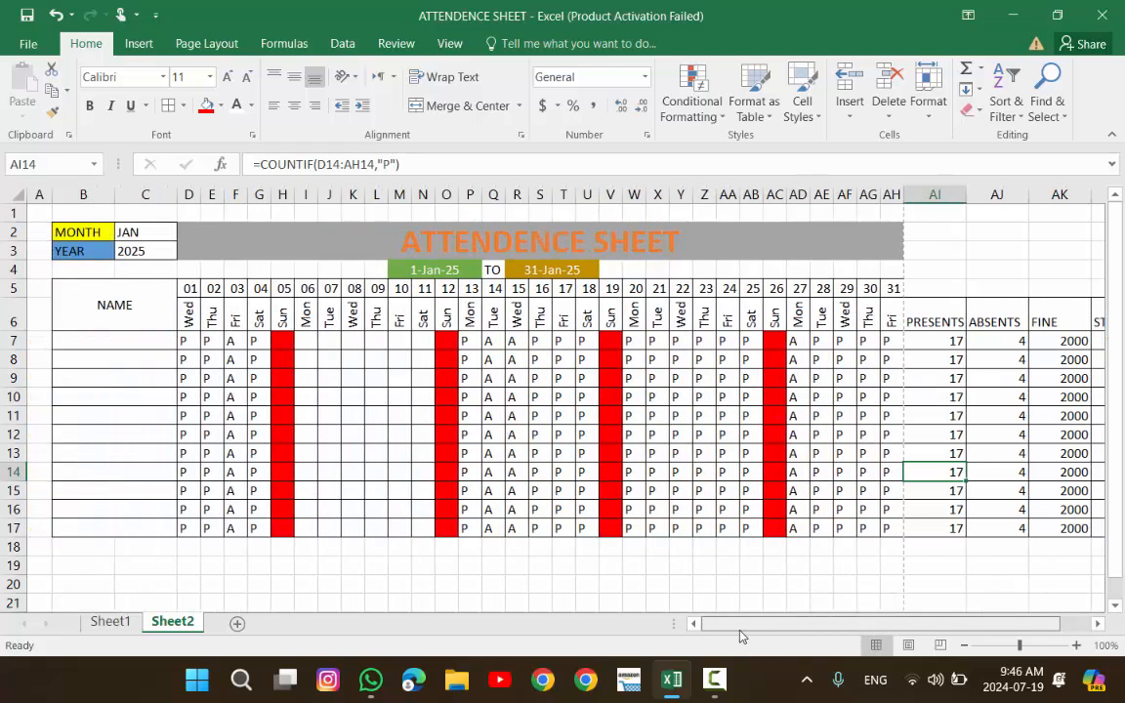